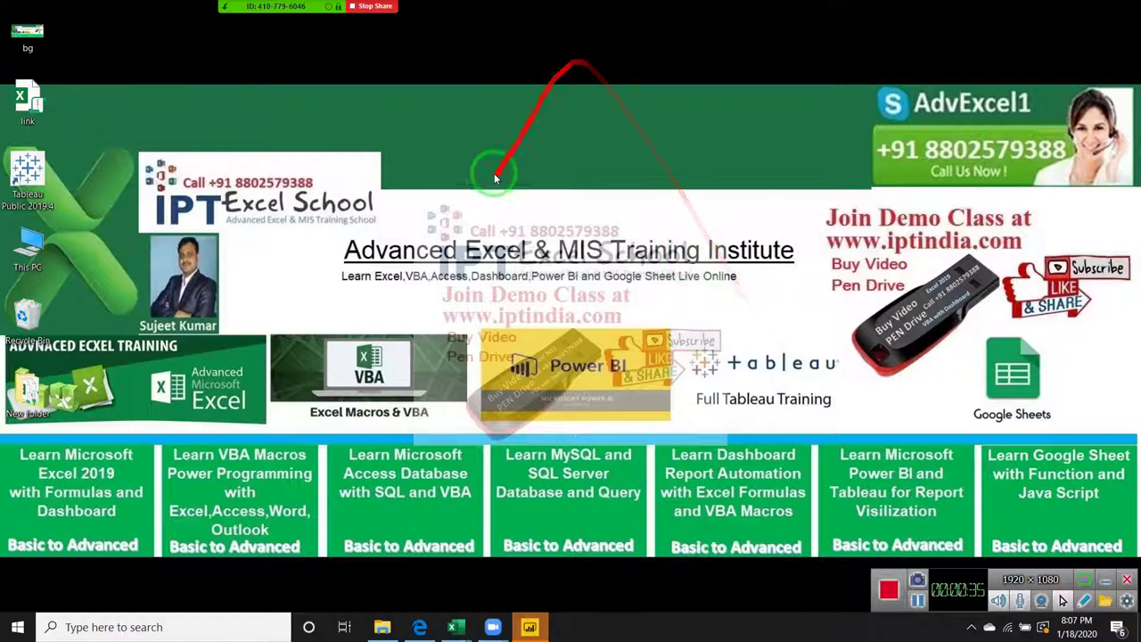
Launch Power BI Desktop, dismiss the start screen and open the Get Data common sources list.
left_click(324, 235)
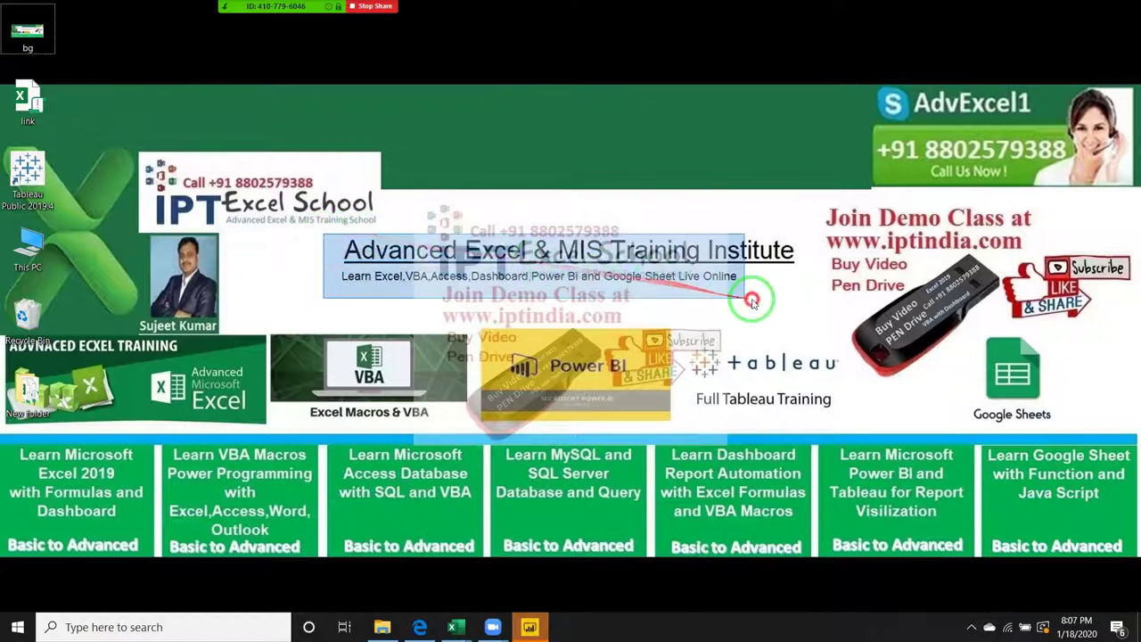
left_click_drag(324, 235, 801, 287)
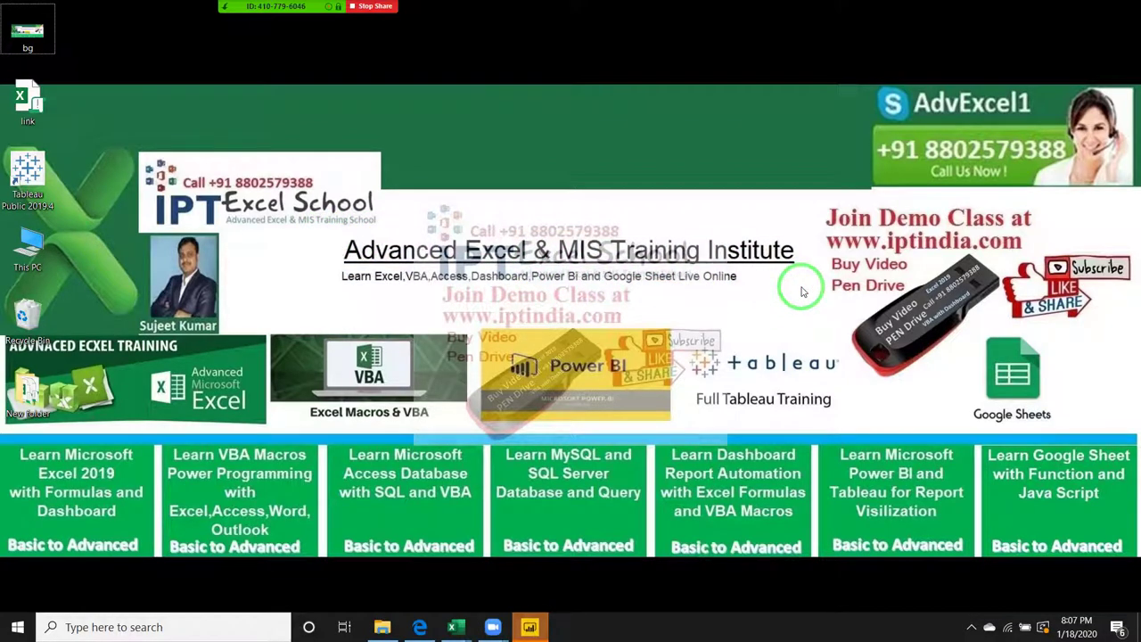
left_click(530, 627)
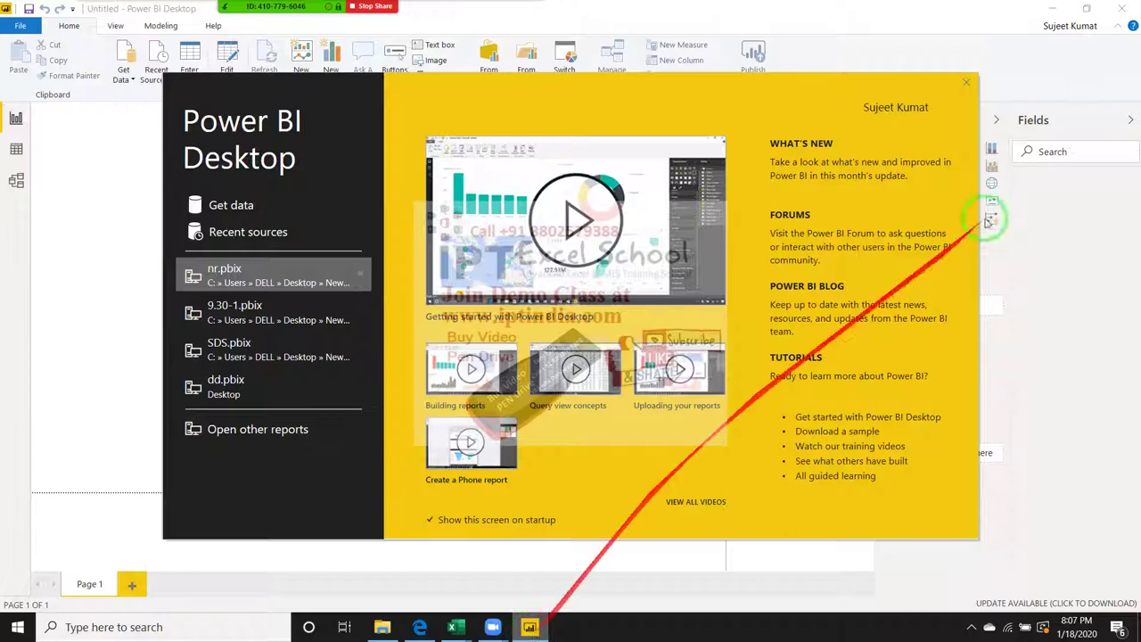
left_click(966, 86)
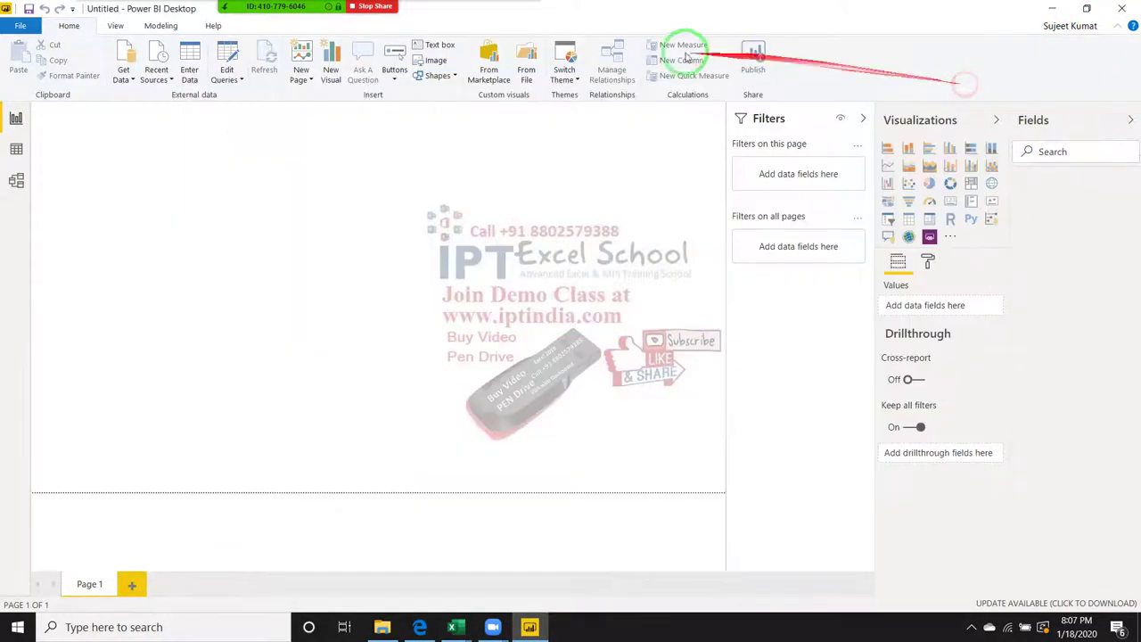
left_click(130, 80)
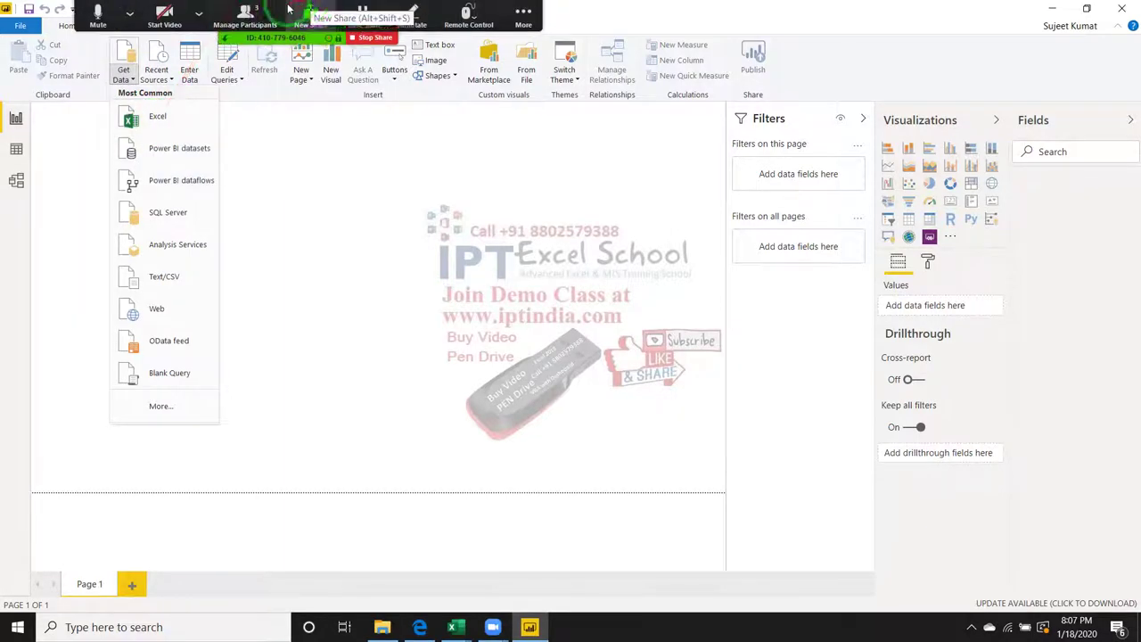
left_click(272, 14)
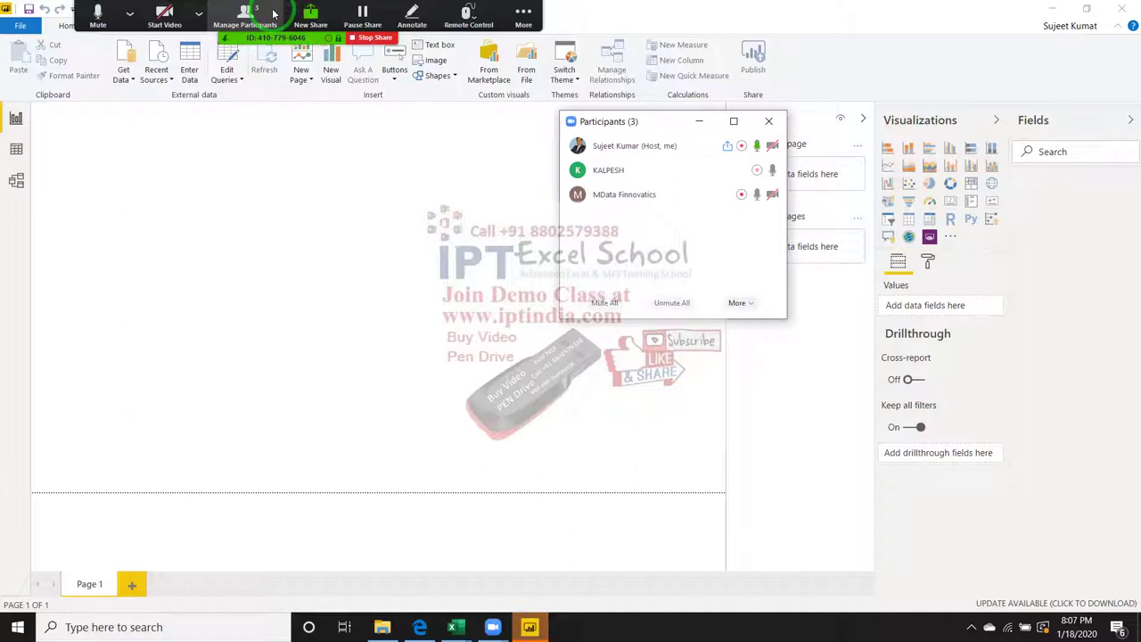
left_click(769, 122)
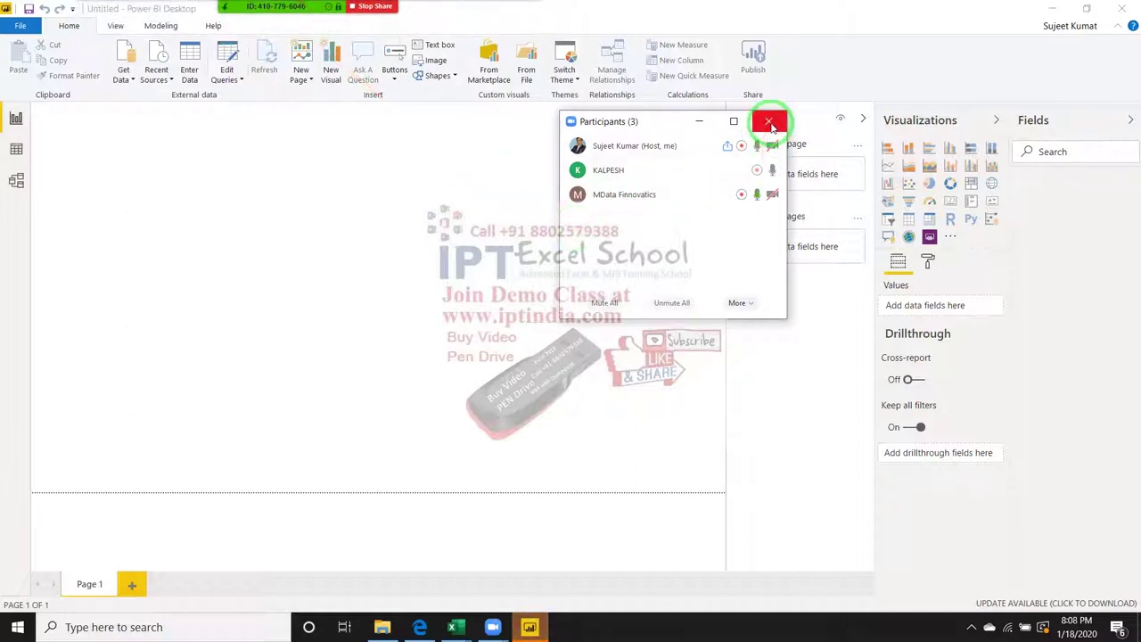
left_click(769, 122)
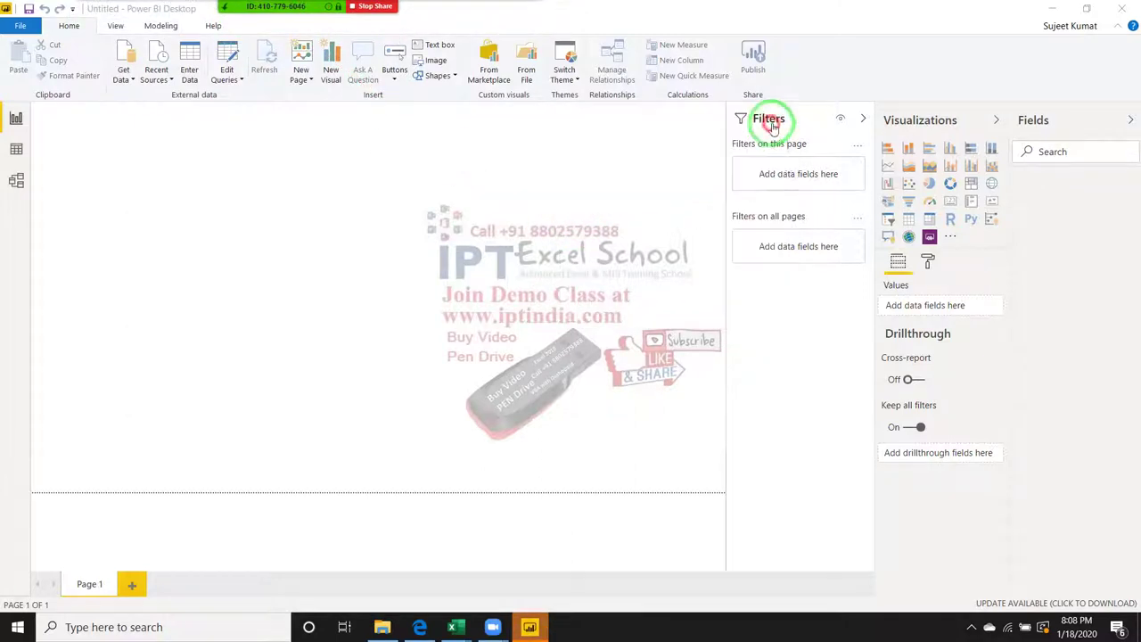
right_click(417, 624)
left_click(414, 595)
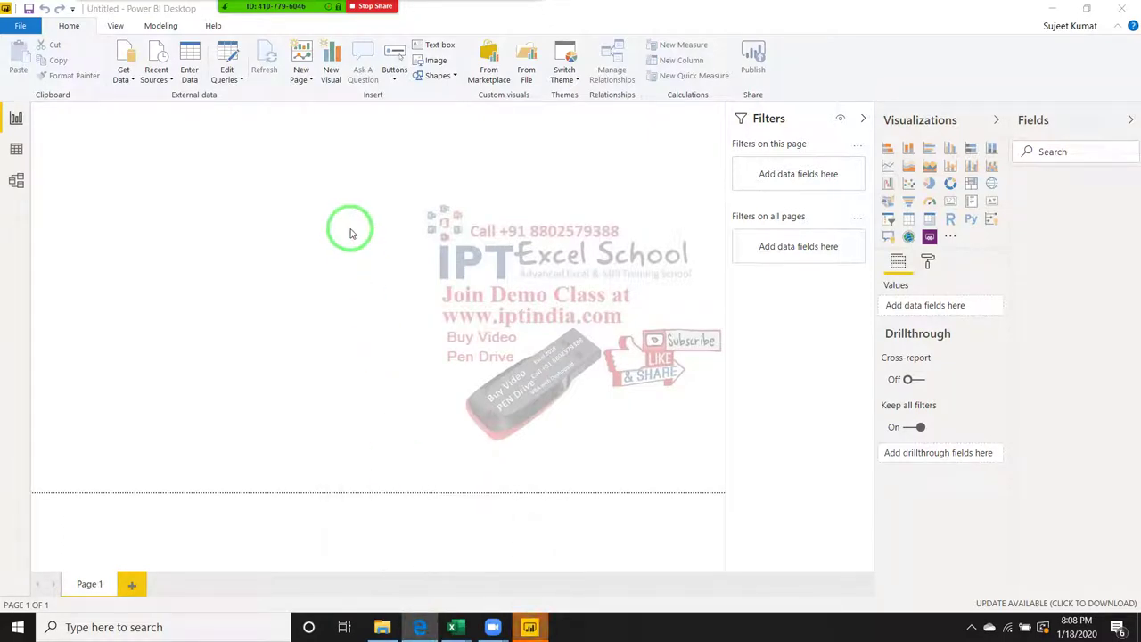
left_click(125, 75)
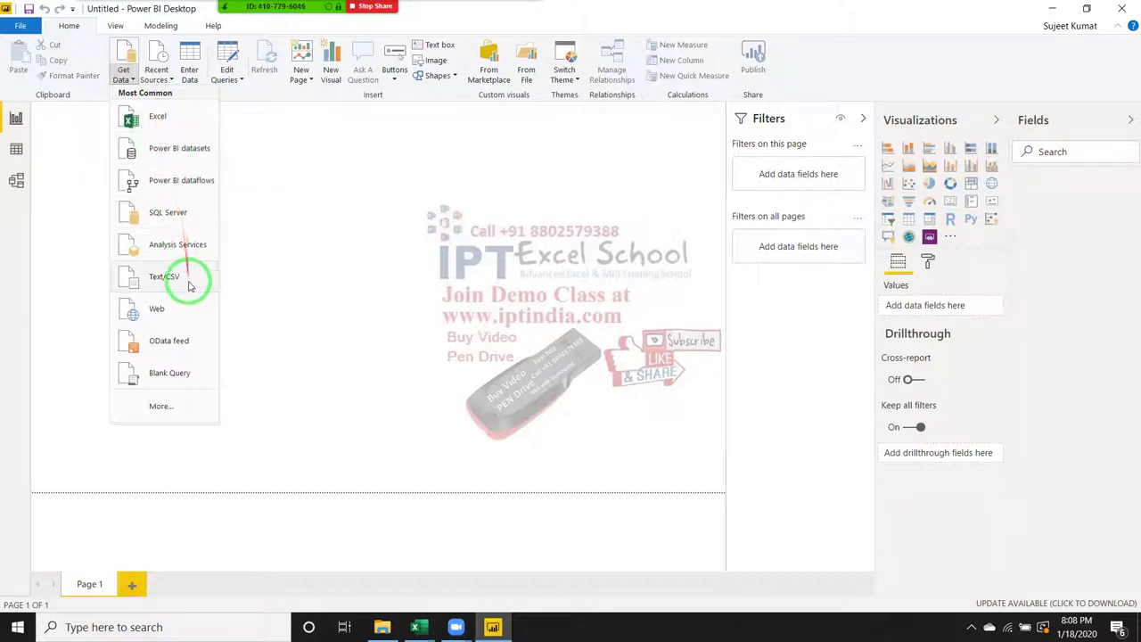
left_click(193, 407)
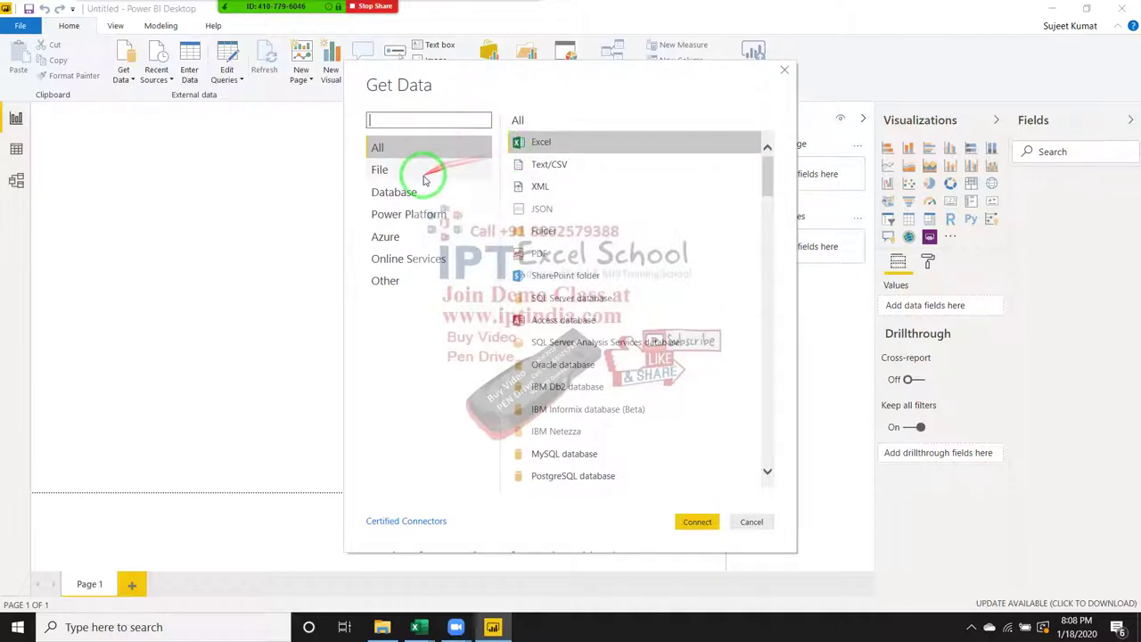
Browse the full connector catalogue, including the Online Services category, then close it.
mouse_move(764, 173)
left_mouse_down()
mouse_move(731, 399)
mouse_move(745, 472)
mouse_move(757, 313)
left_mouse_up()
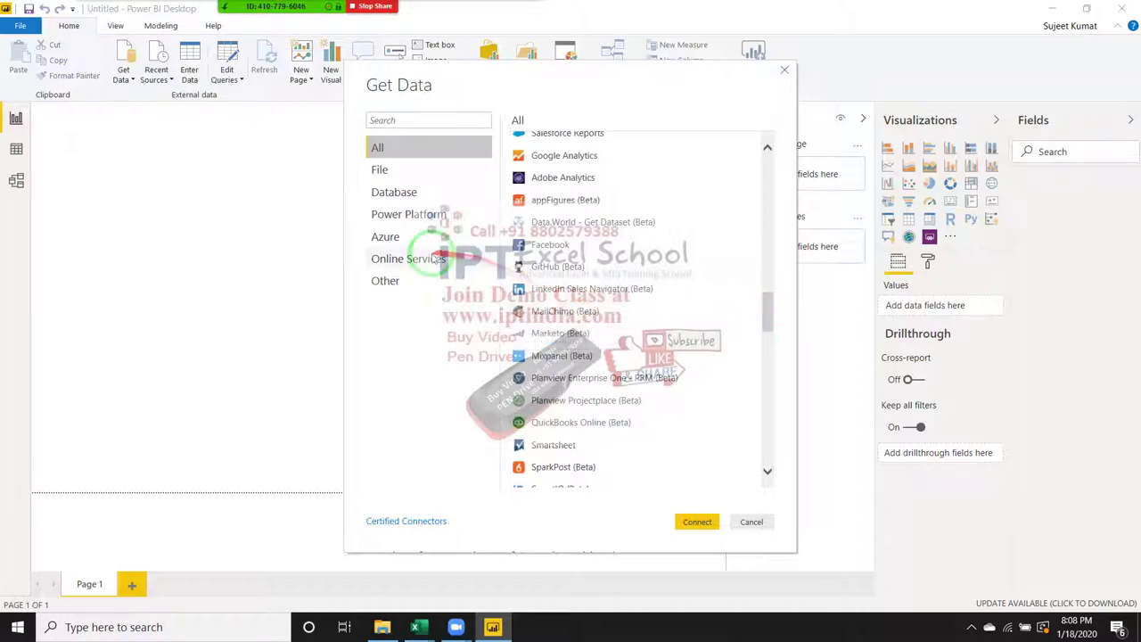
left_click(437, 257)
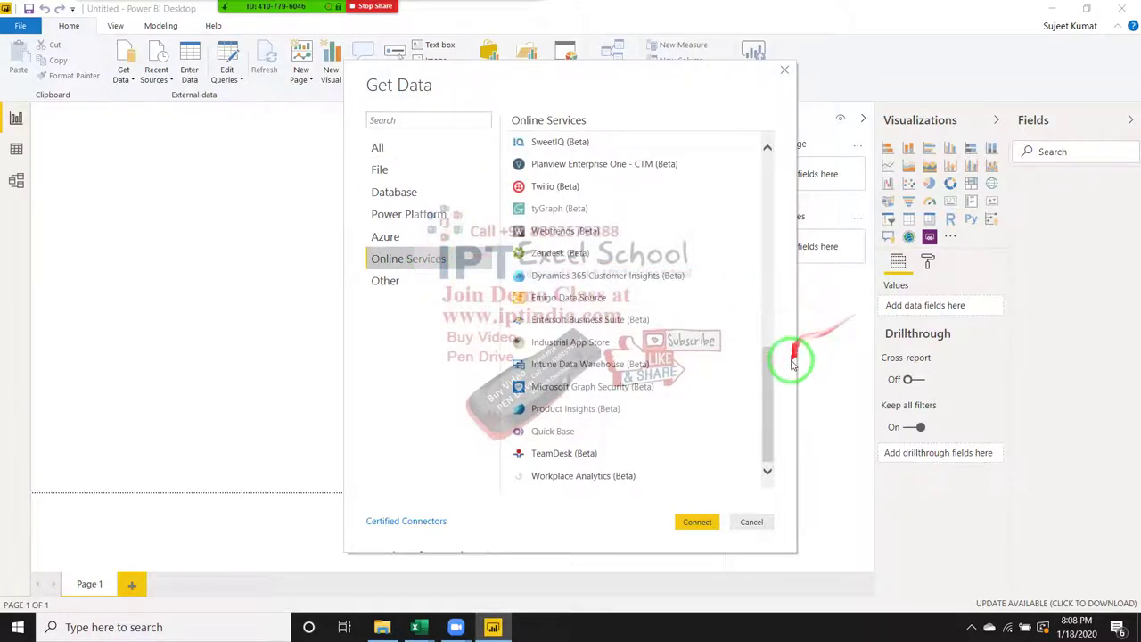
left_click_drag(764, 389, 785, 153)
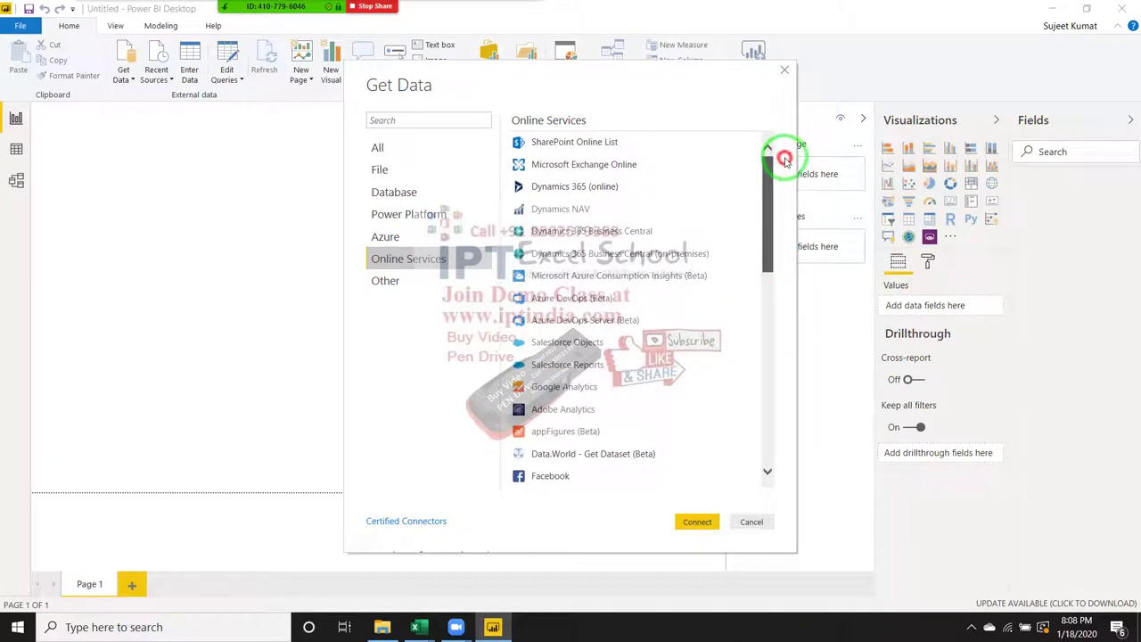
mouse_move(785, 159)
left_mouse_down()
mouse_move(765, 311)
mouse_move(782, 412)
left_mouse_up()
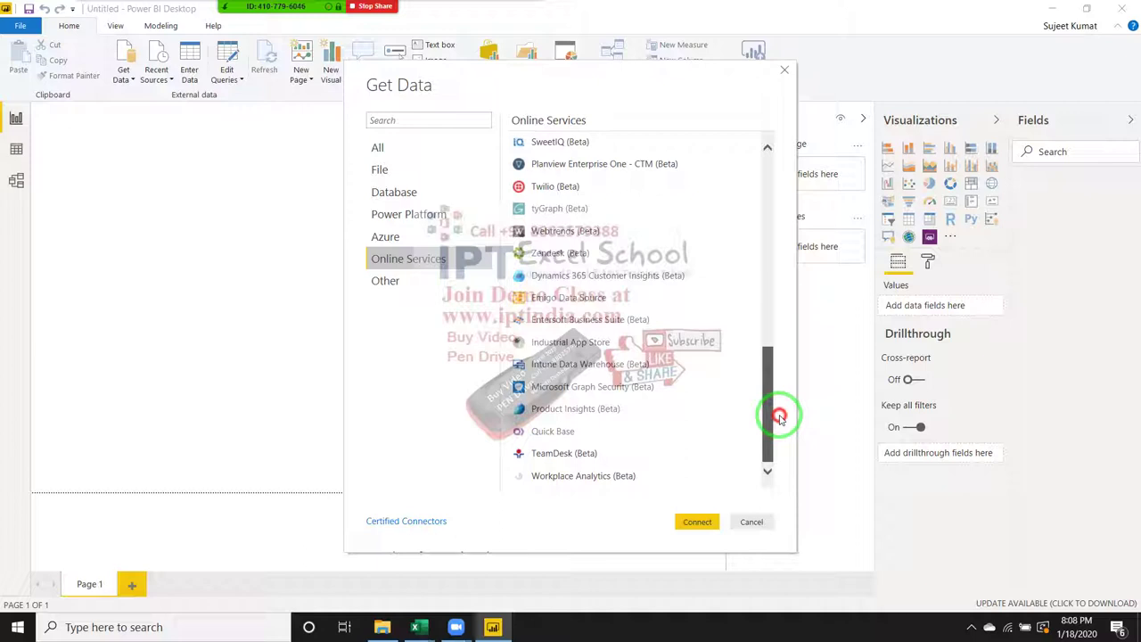
left_click_drag(780, 417, 780, 415)
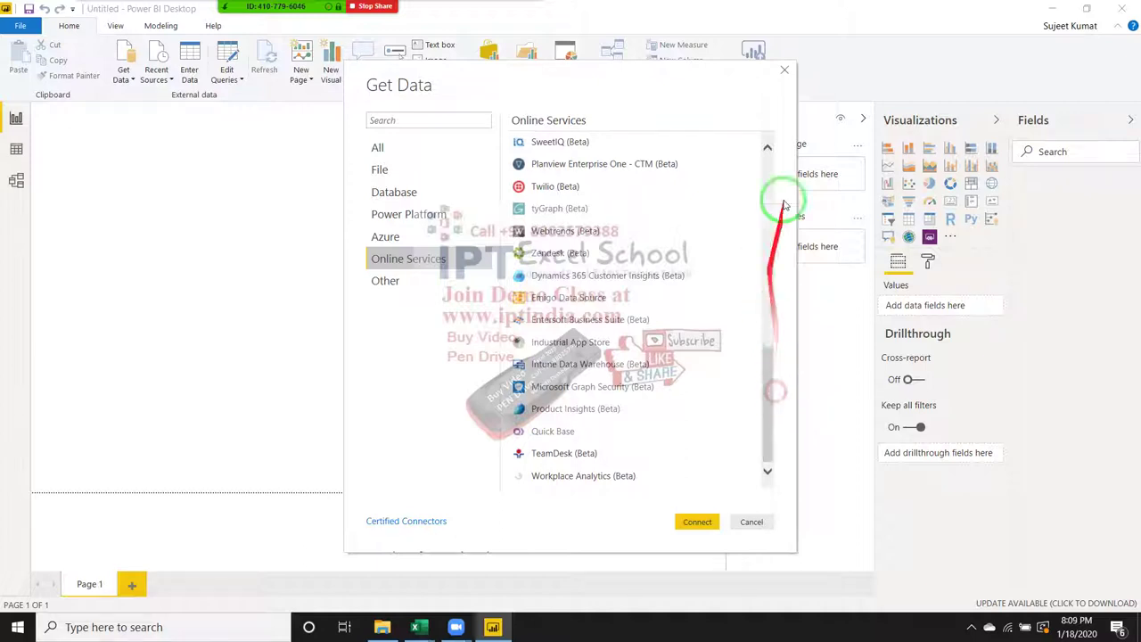
left_click(785, 72)
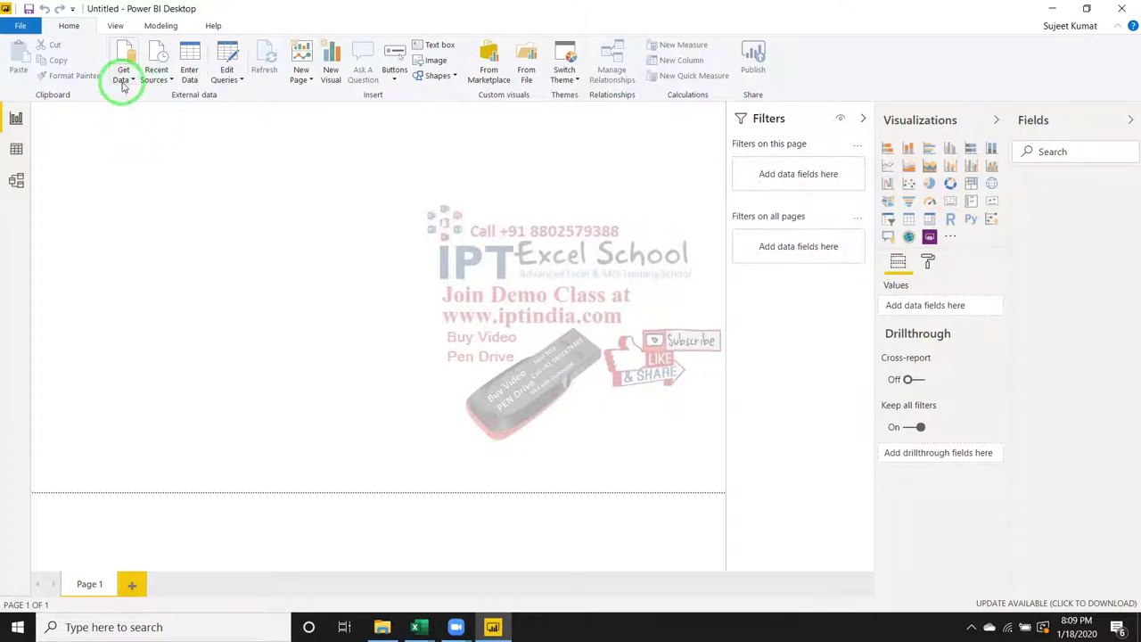
Start an Excel workbook import from Get Data to bring up the file picker.
left_click(125, 79)
left_click(137, 119)
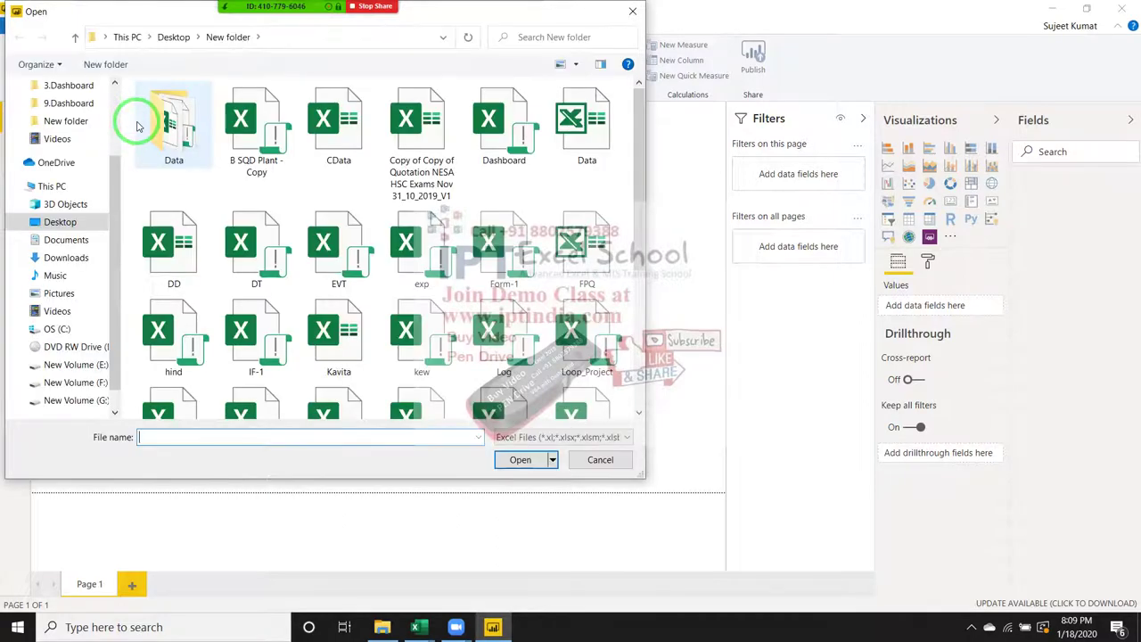
left_click_drag(639, 153, 646, 206)
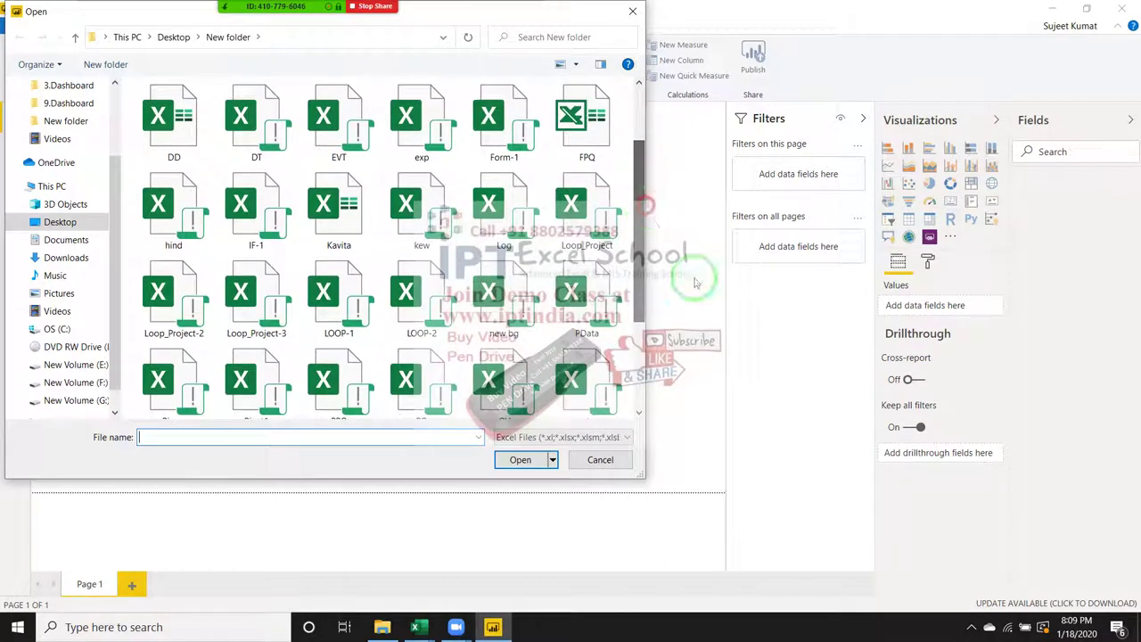
Check Wi-Fi, meeting participants and recorder controls, then scroll the New folder file list.
left_click(1007, 628)
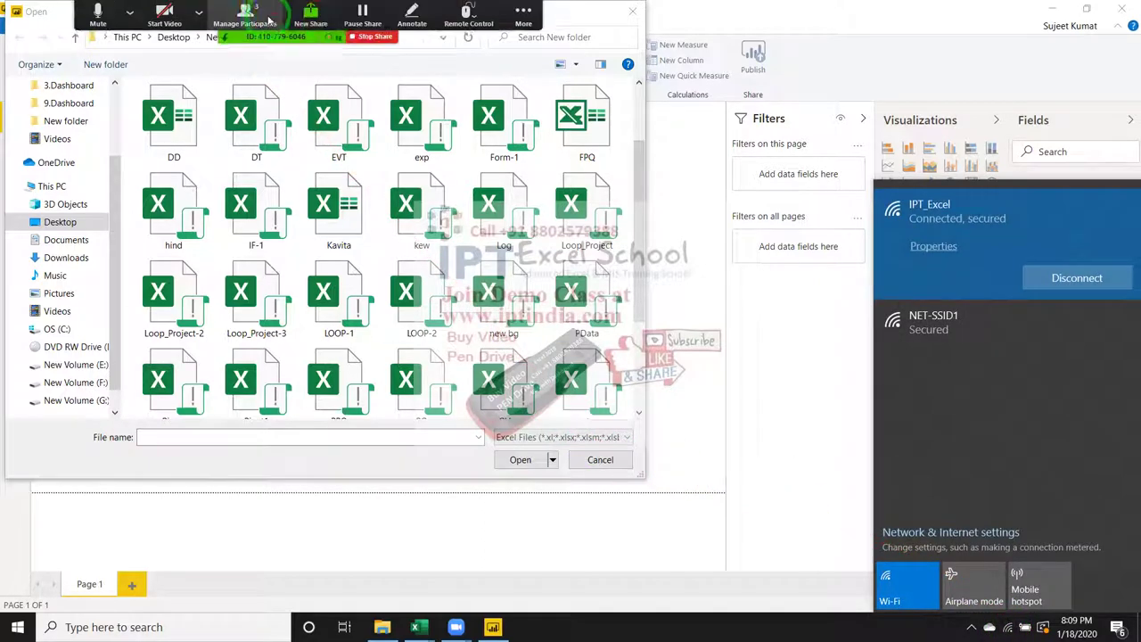
left_click(268, 20)
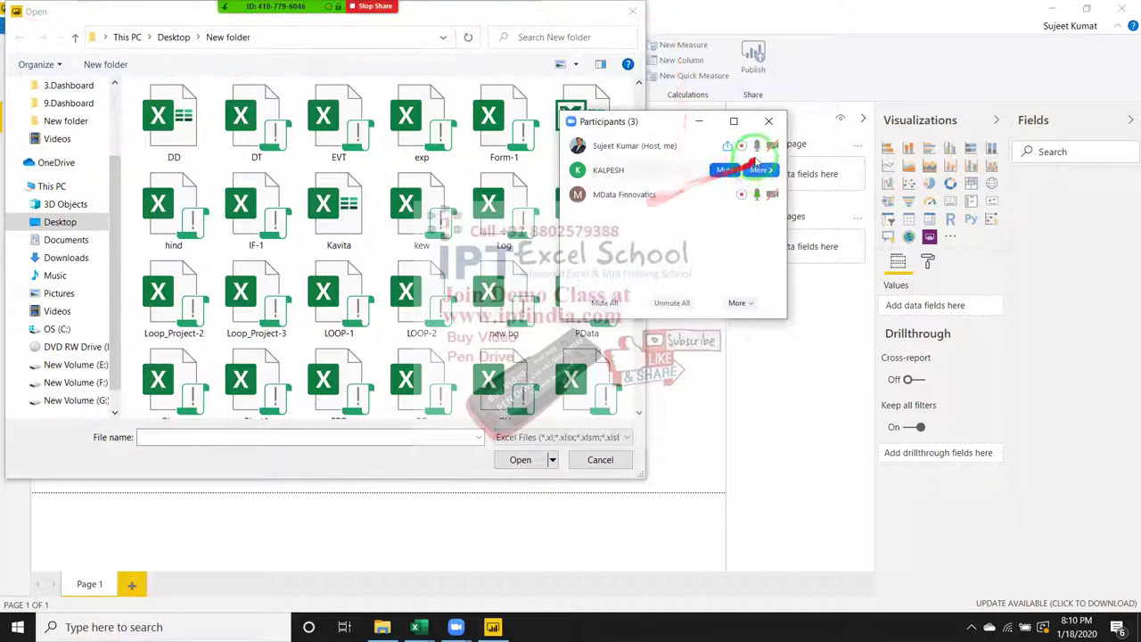
left_click(768, 123)
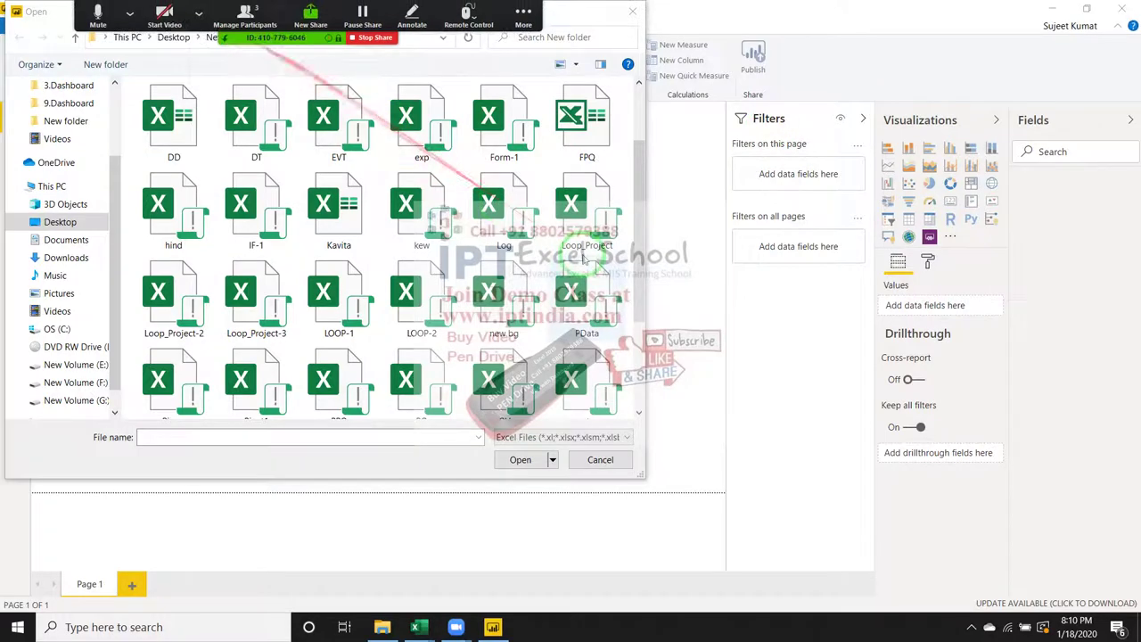
left_click(971, 629)
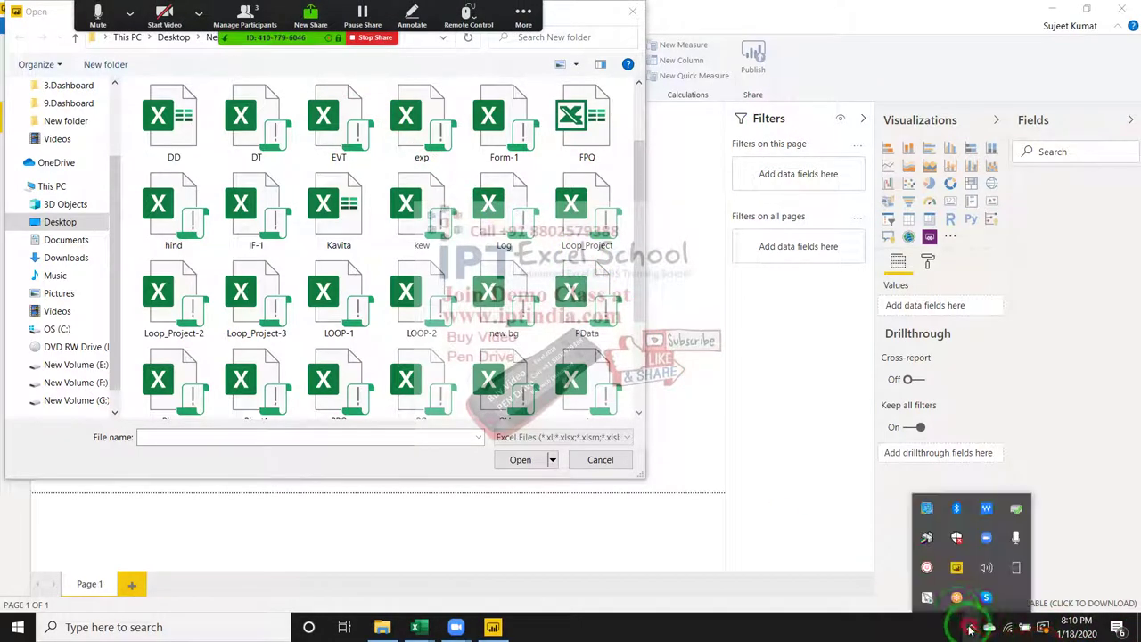
left_click(927, 599)
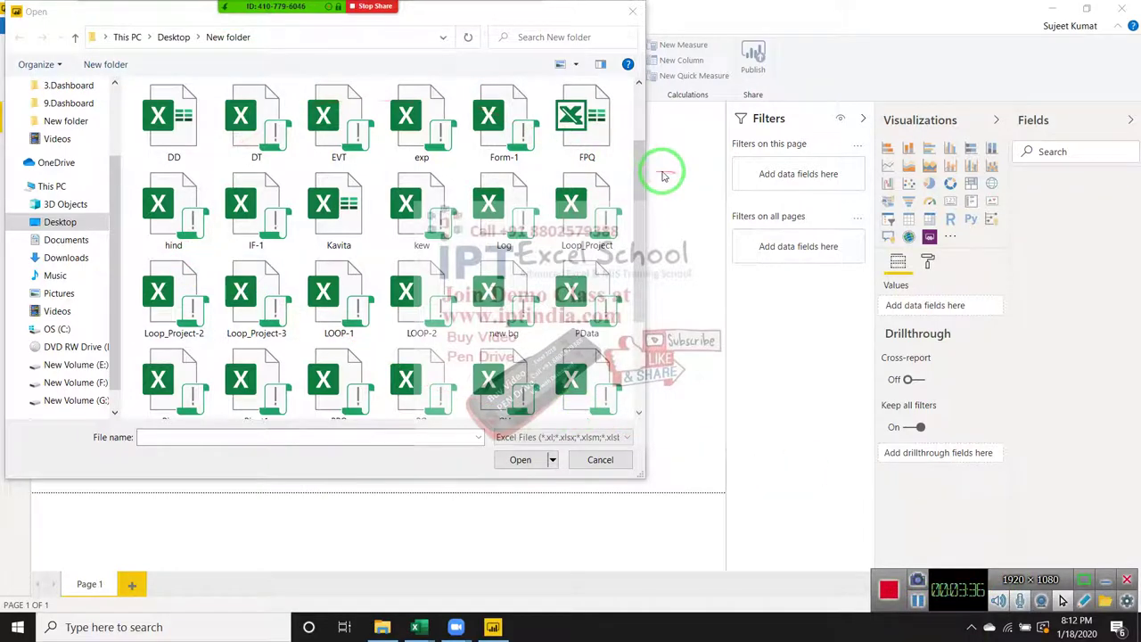
left_click_drag(637, 158, 635, 254)
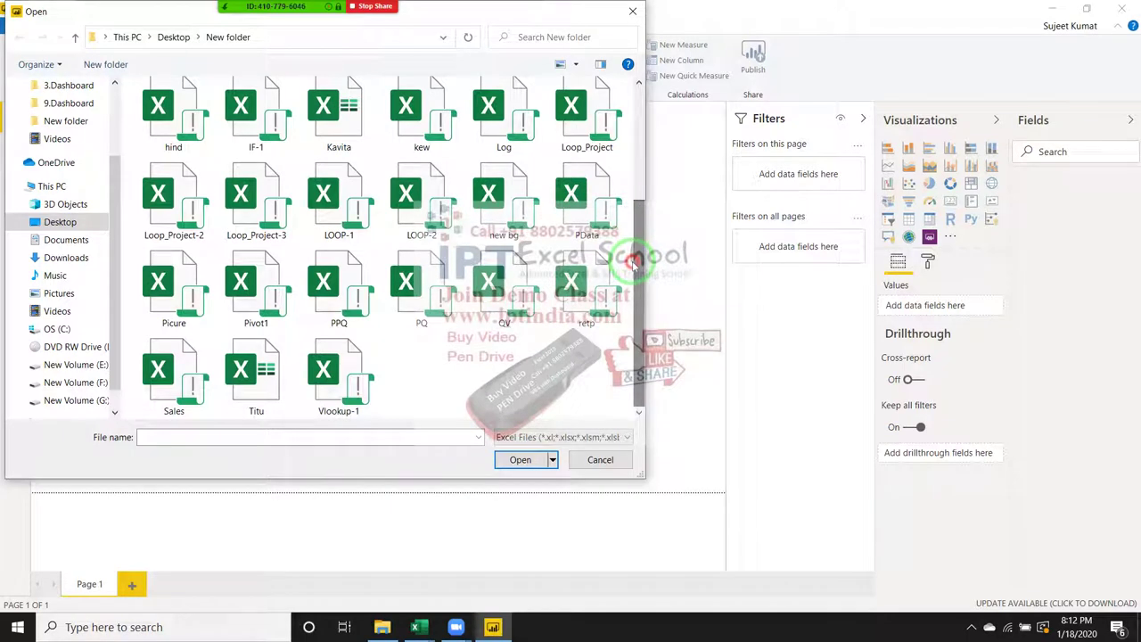
left_click_drag(635, 233, 635, 120)
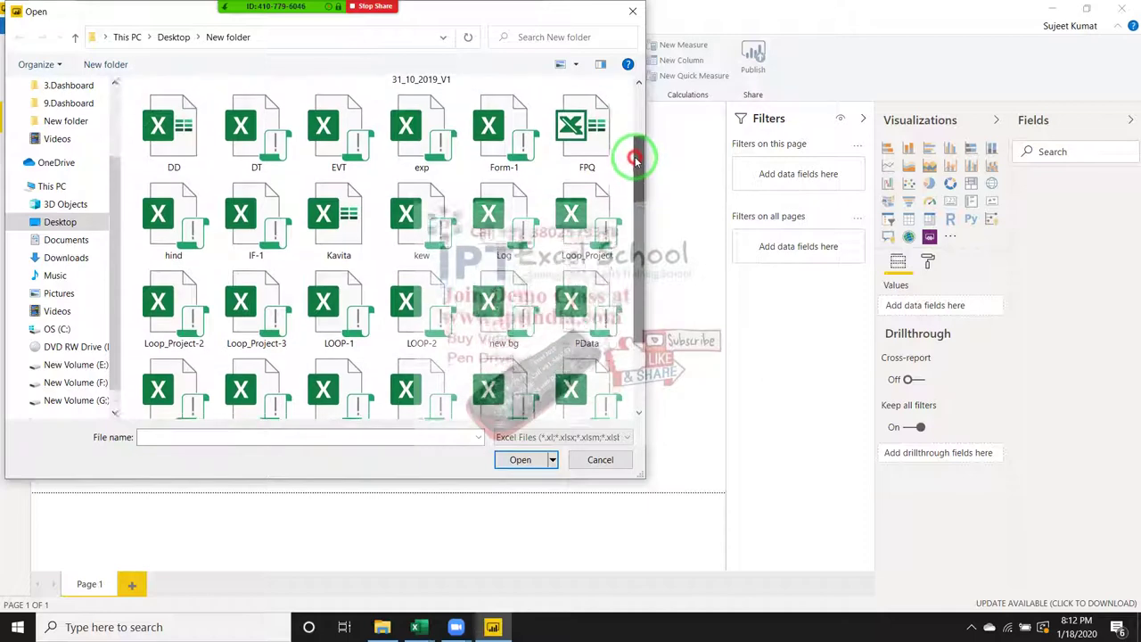
Open the 13. Dashboard Chart Auto workbook from E:\Disk-3\3.Dashboard.
left_click(64, 364)
double_click(165, 141)
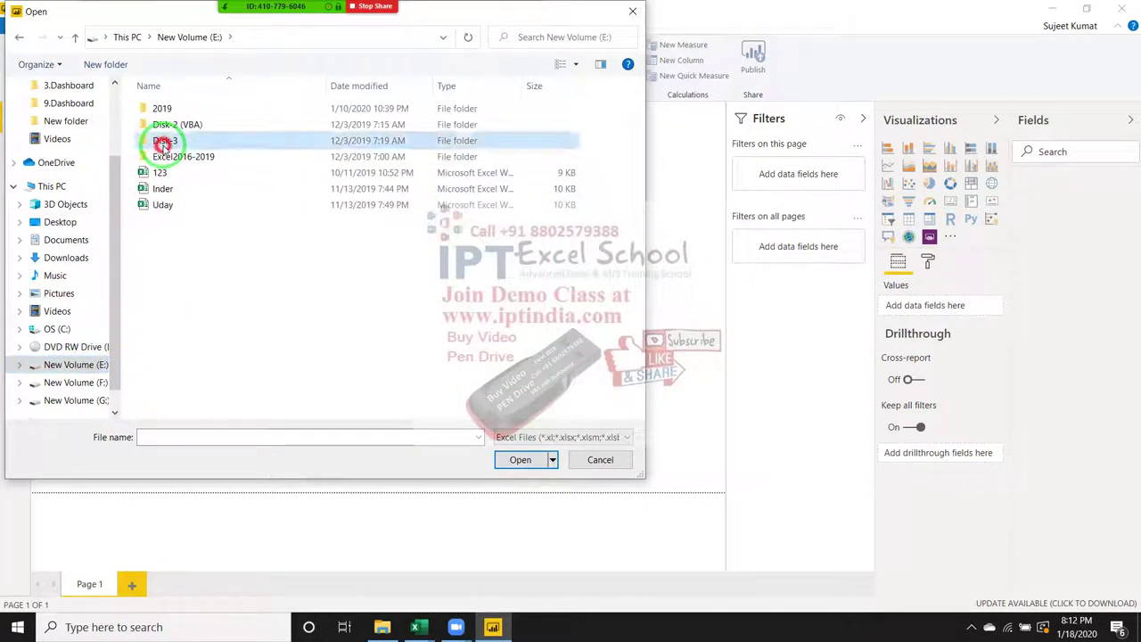
double_click(173, 108)
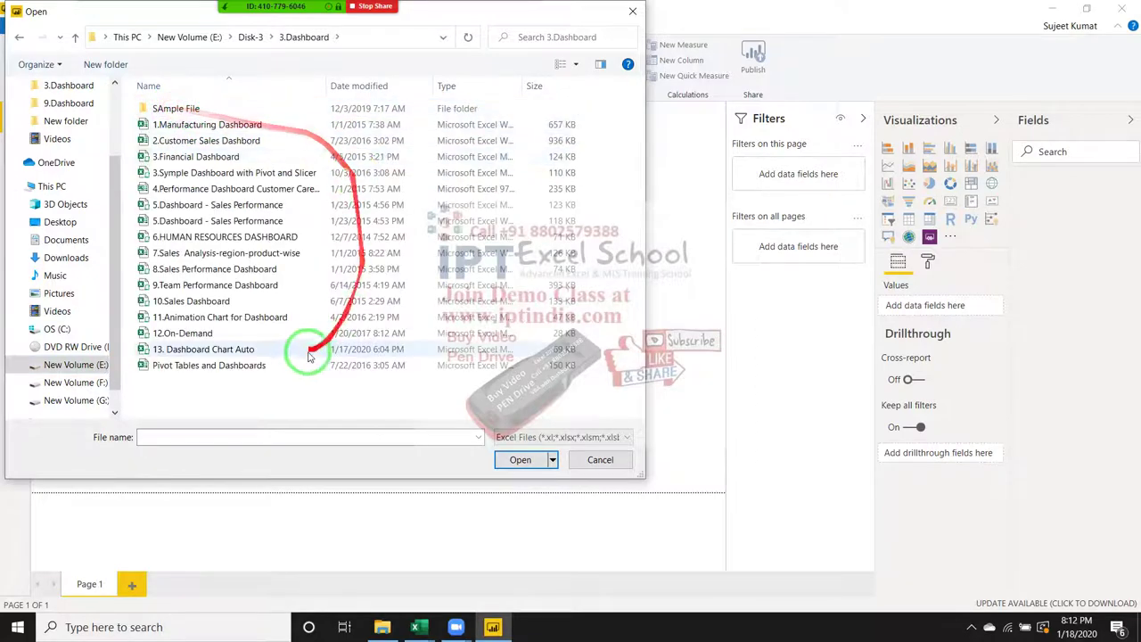
left_click(189, 352)
left_click(515, 463)
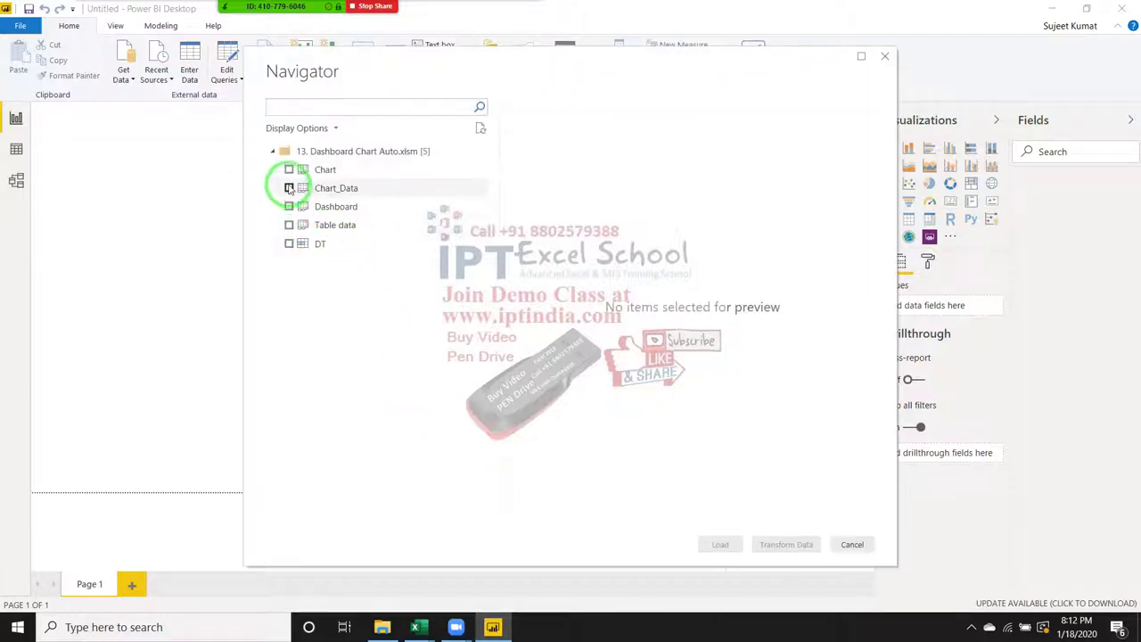
In the Navigator, tick the Table data and Chart sheets and load them.
left_click(288, 172)
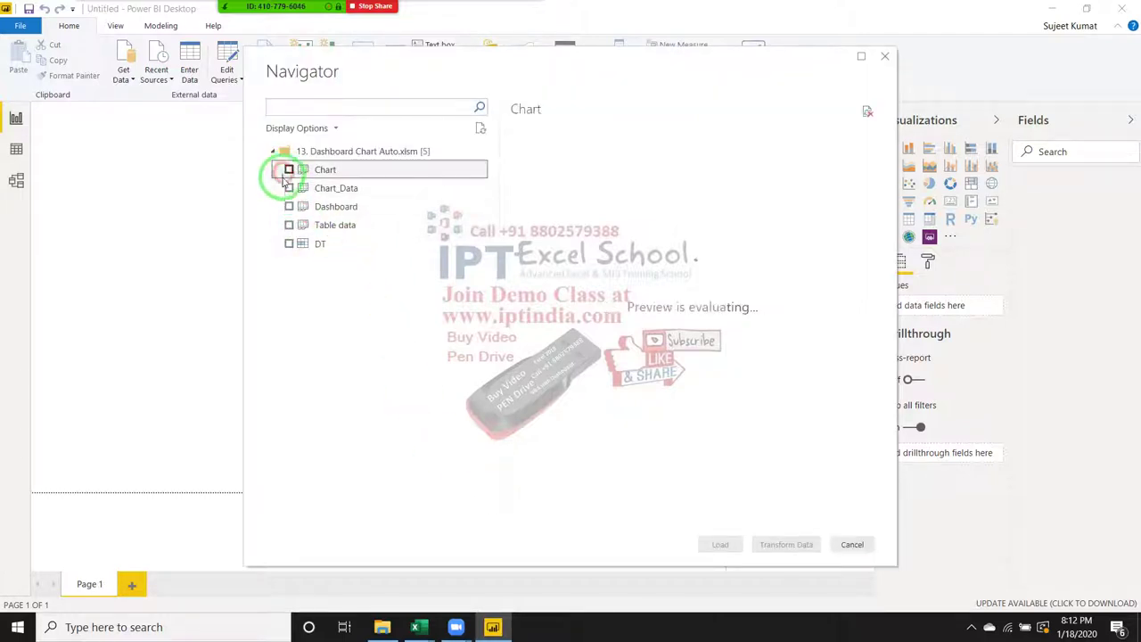
left_click(289, 225)
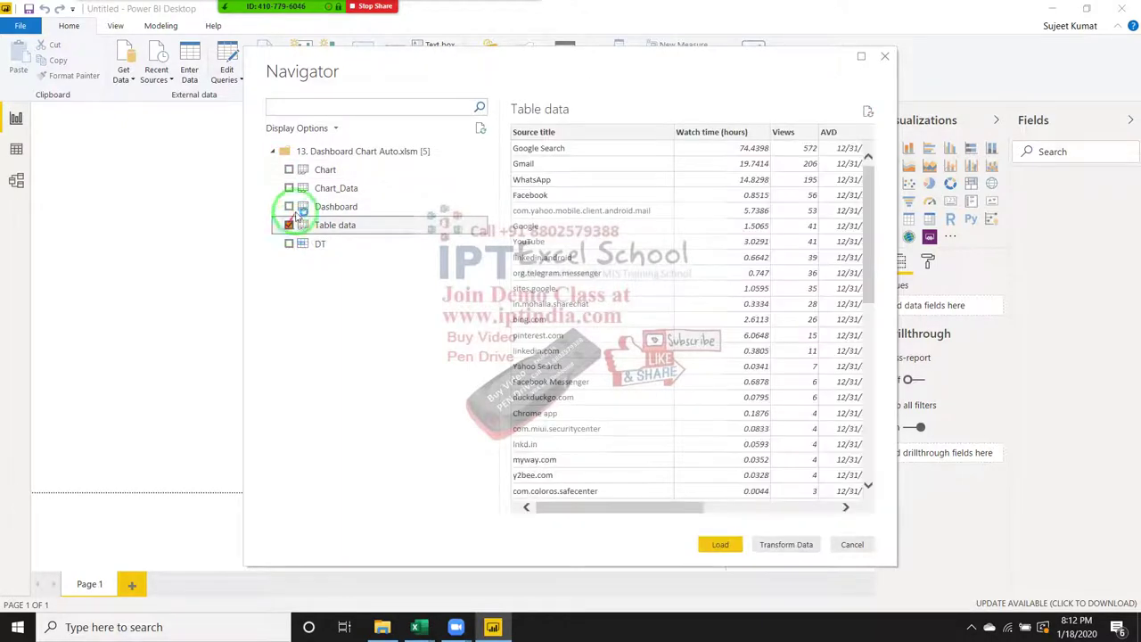
left_click(288, 170)
left_click(720, 544)
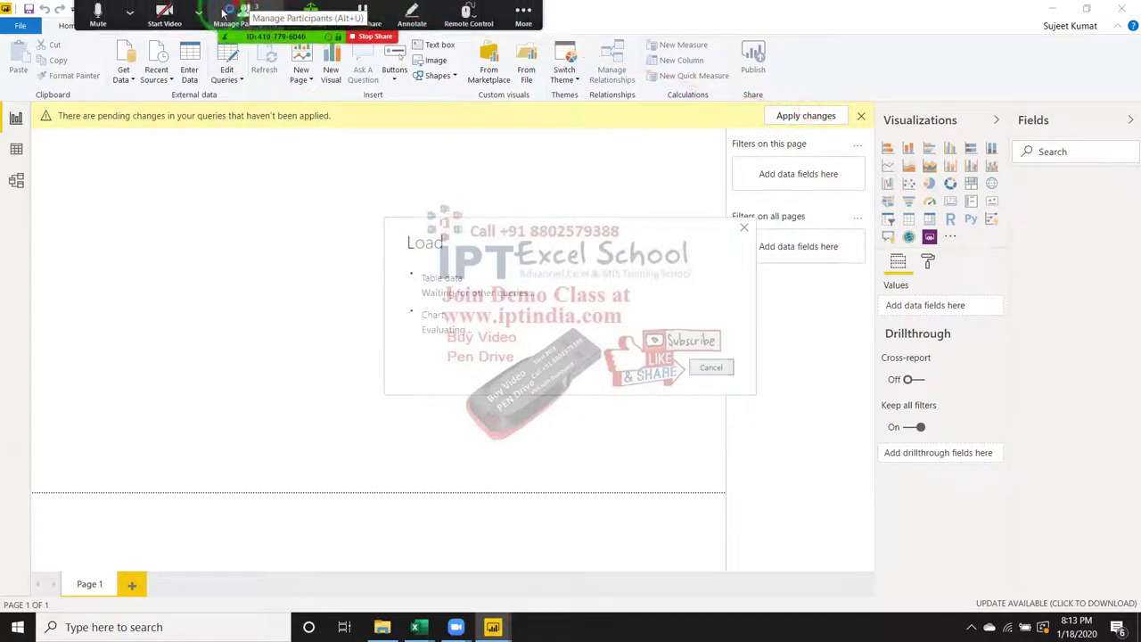
Close the Zoom participants window while loading finishes, then view Chart's rows in Data view.
left_click(245, 13)
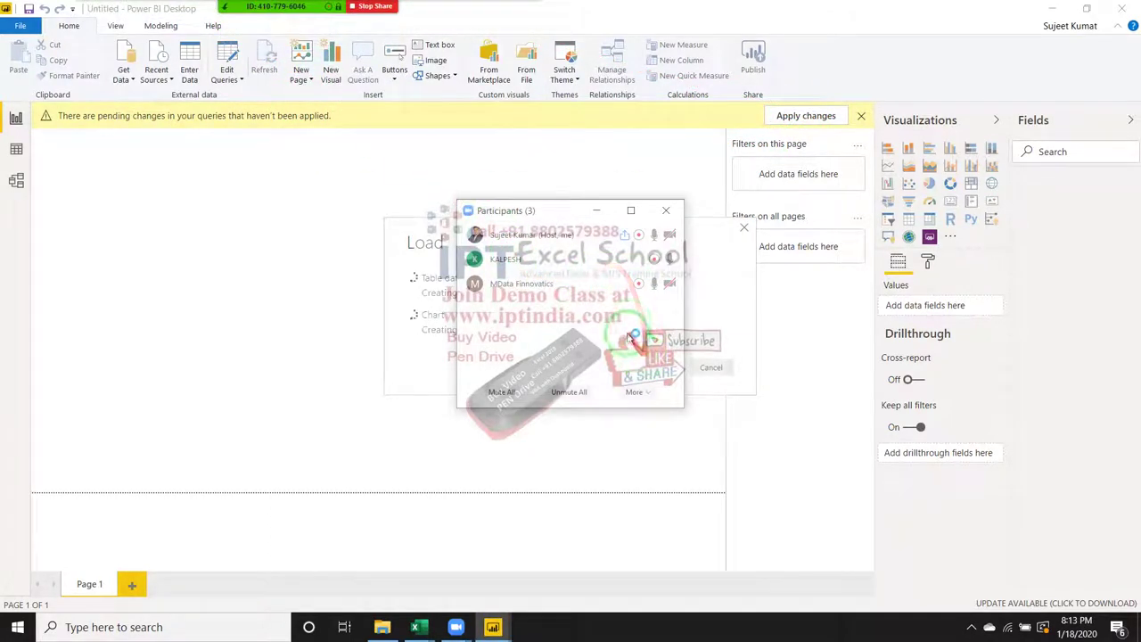
left_click(622, 285)
left_click(564, 332)
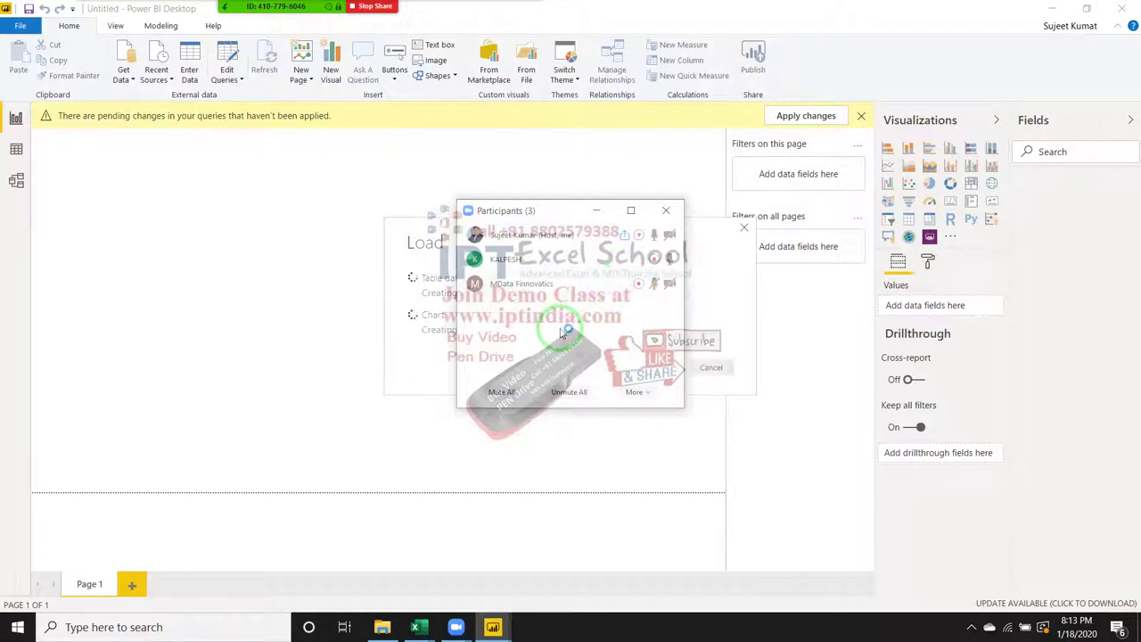
left_click(666, 210)
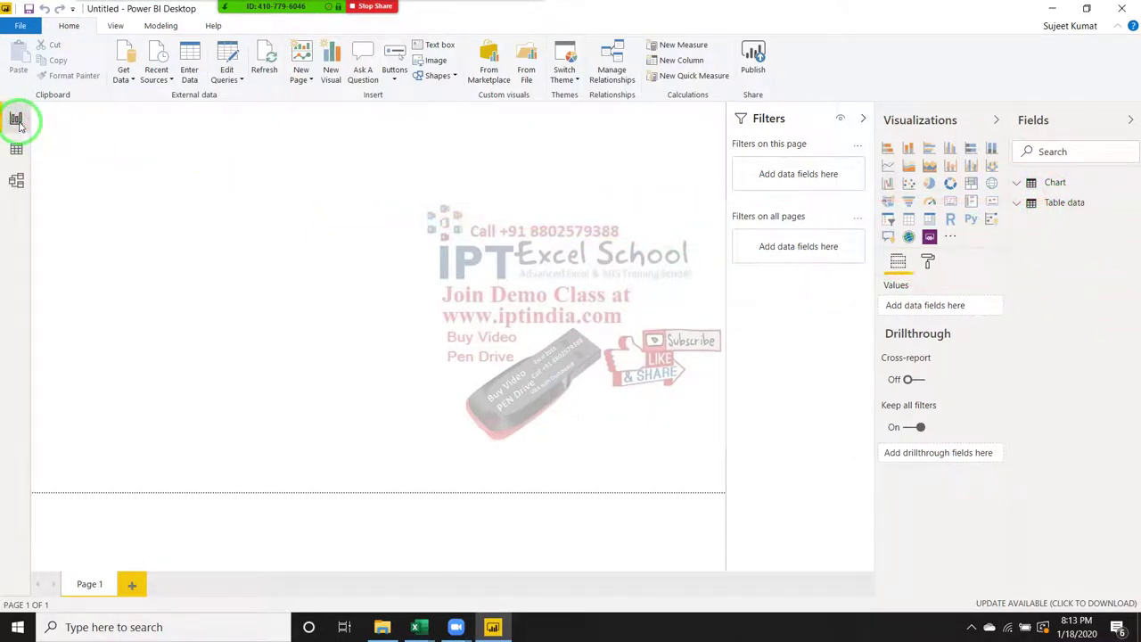
left_click(16, 149)
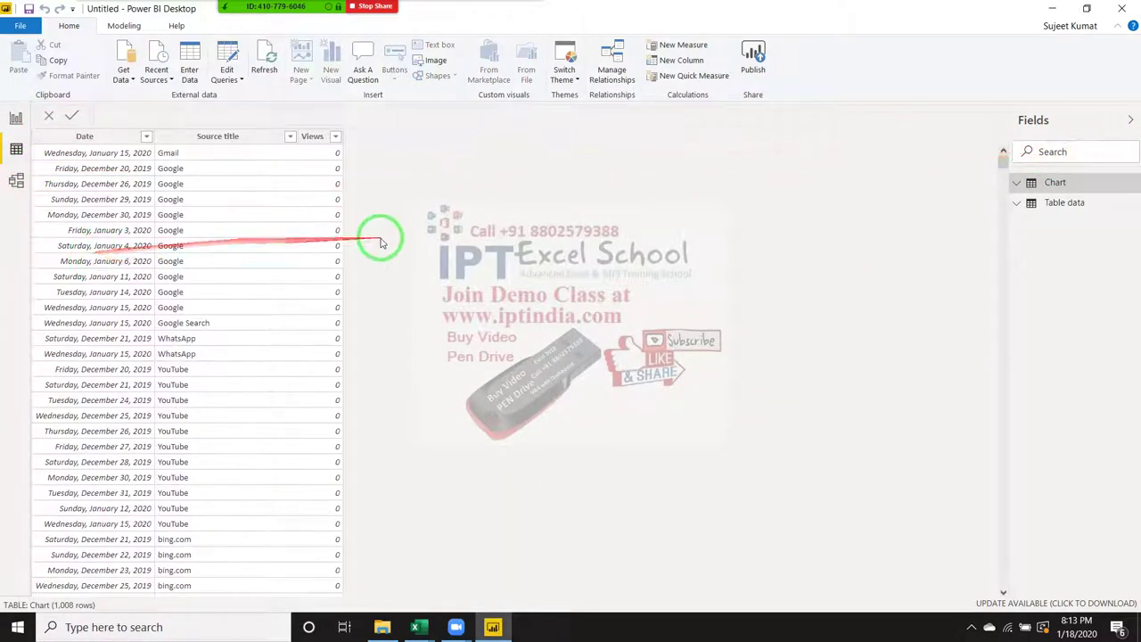
left_click(1066, 204)
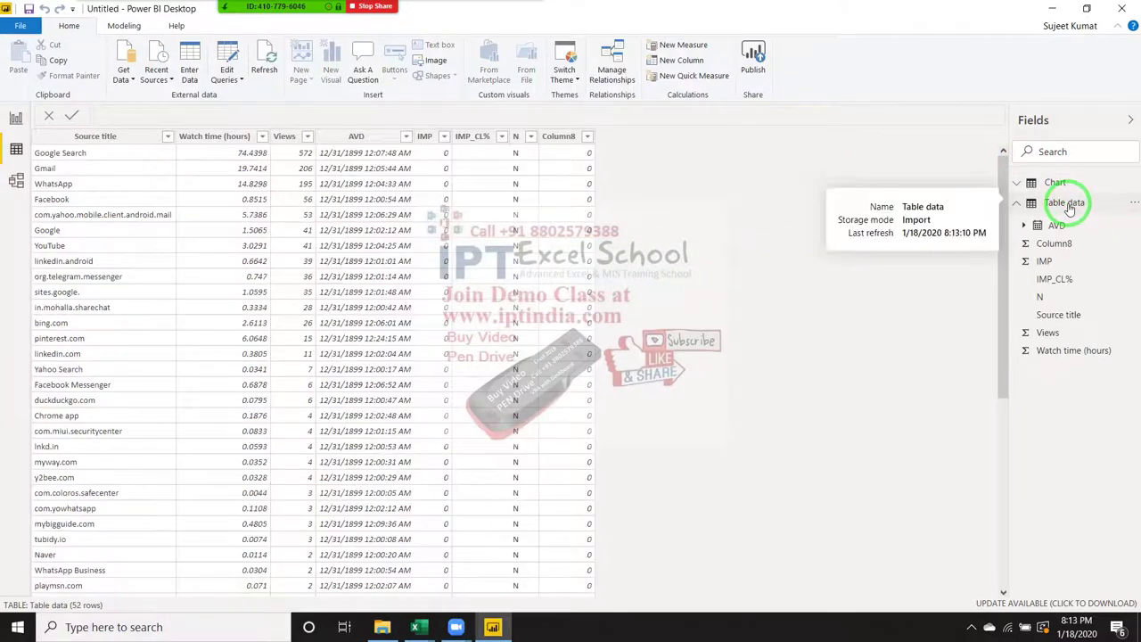
left_click(106, 136)
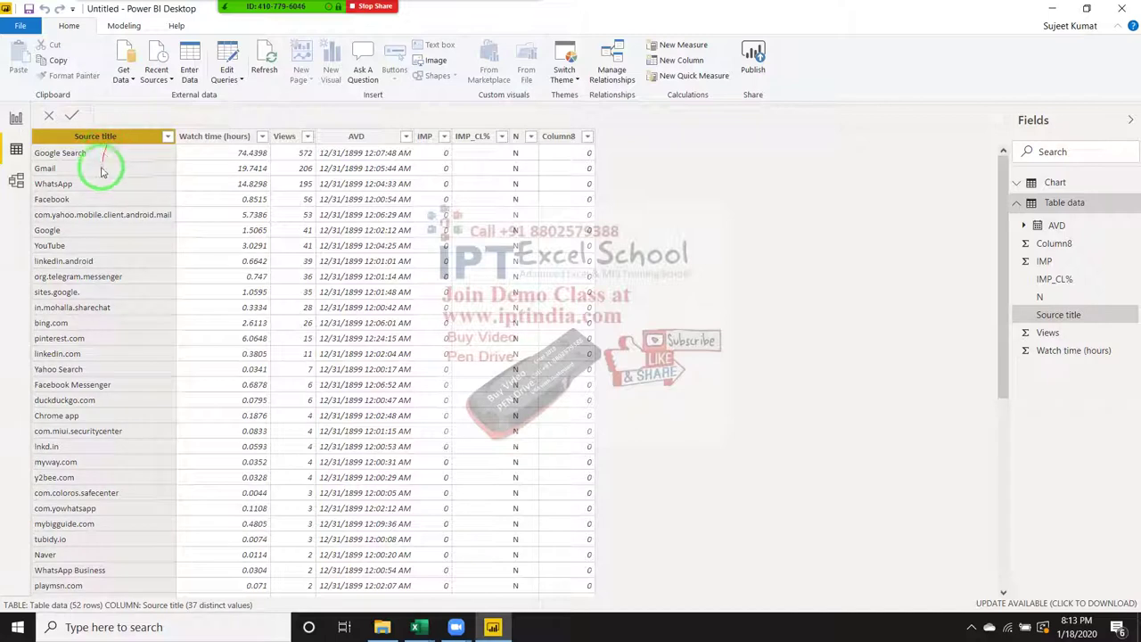
left_click(228, 137)
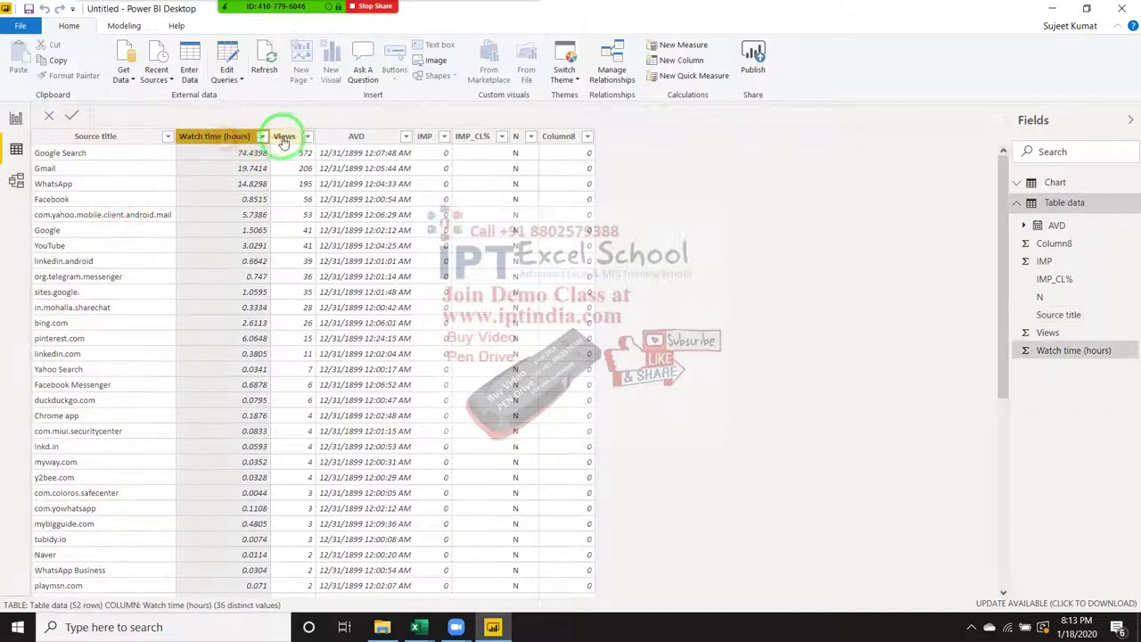
left_click(285, 139)
left_click(350, 139)
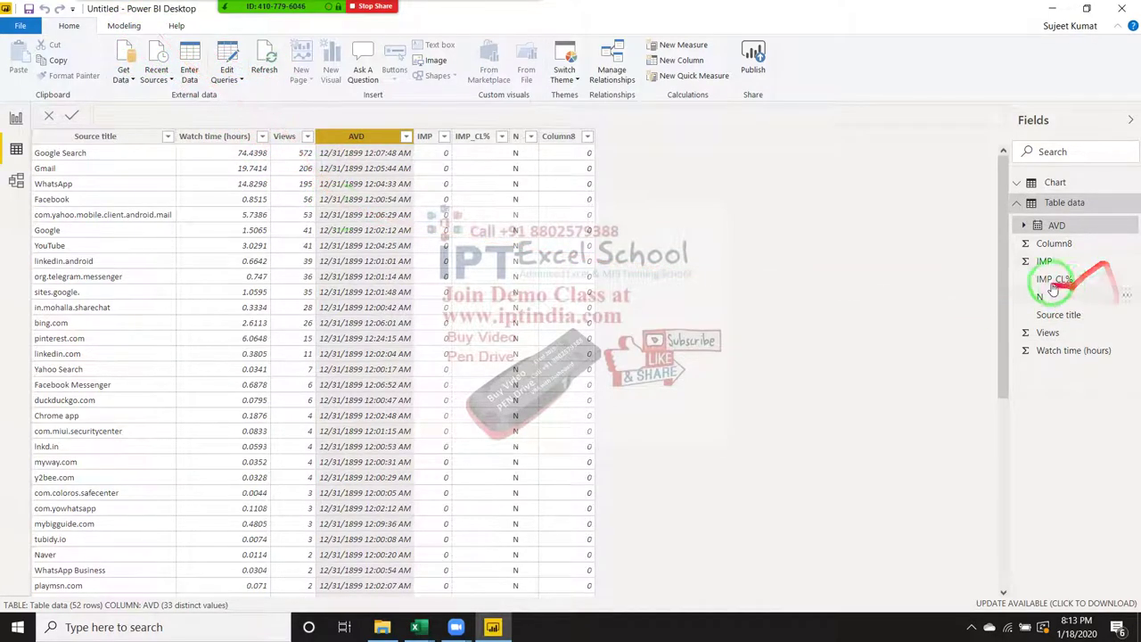
left_click(1030, 183)
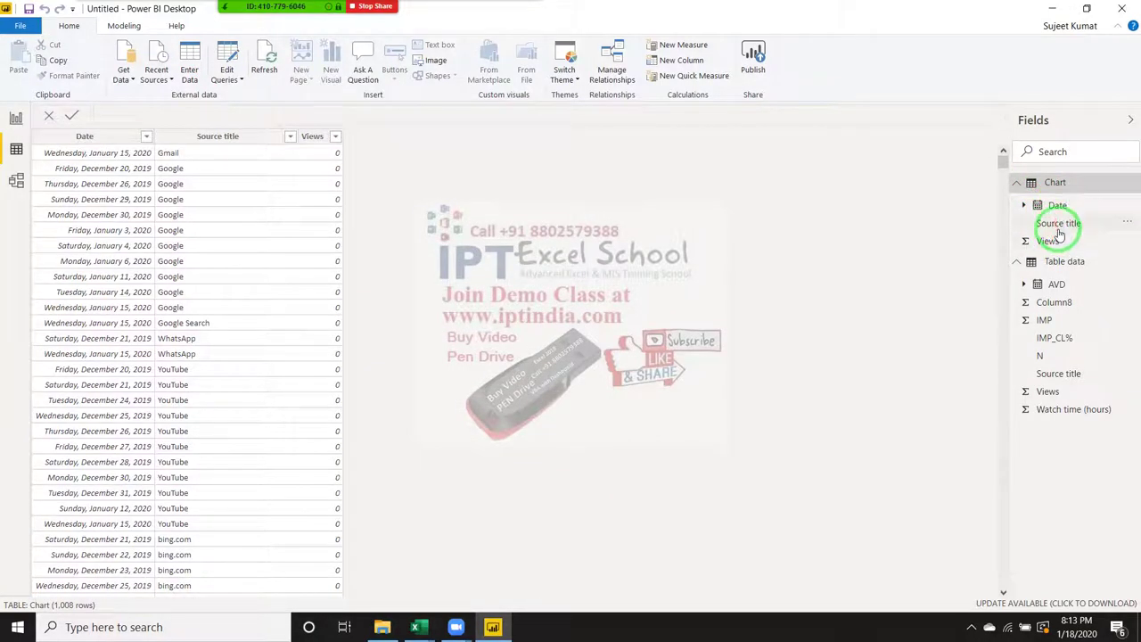
left_click(14, 119)
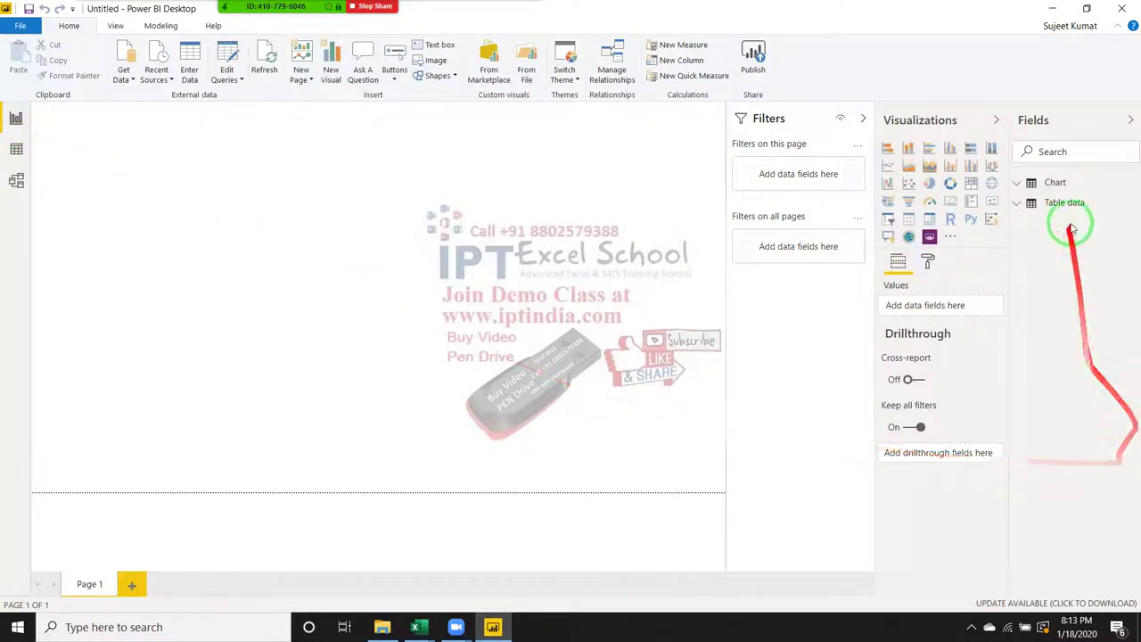
Create a line chart of Views by Date from the Chart table.
left_click(1023, 186)
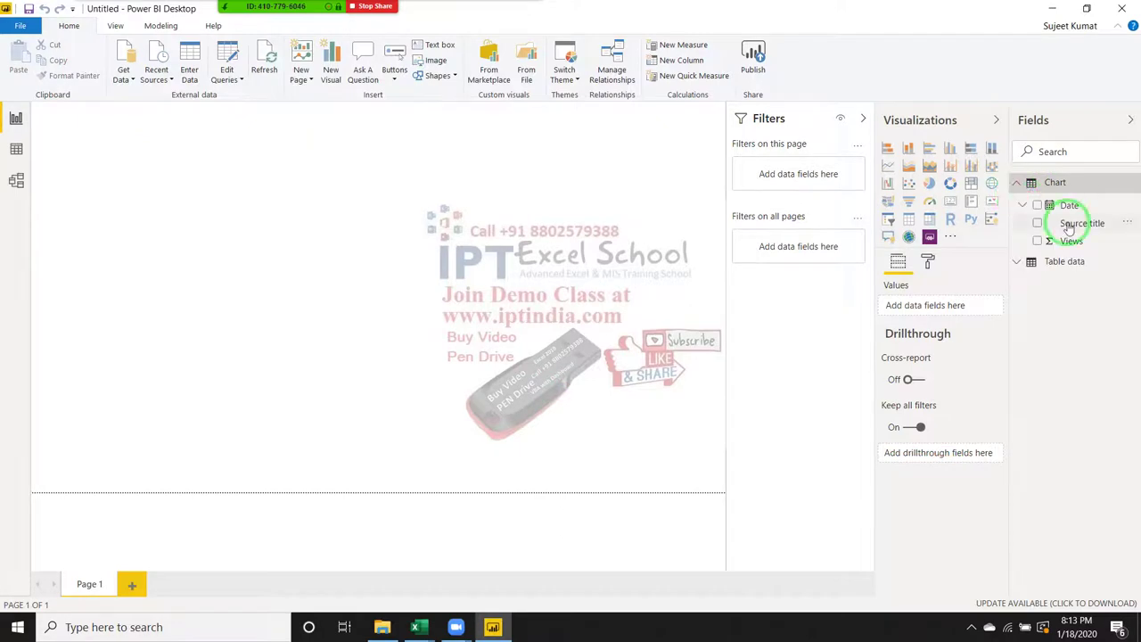
mouse_move(1070, 241)
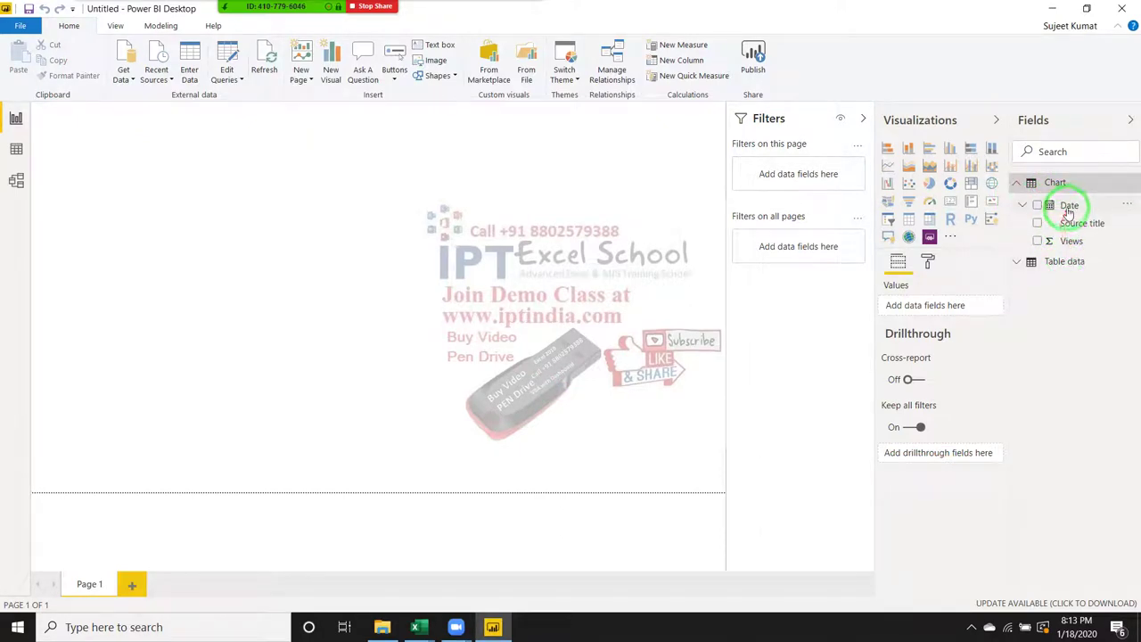
left_click_drag(1068, 216, 237, 265)
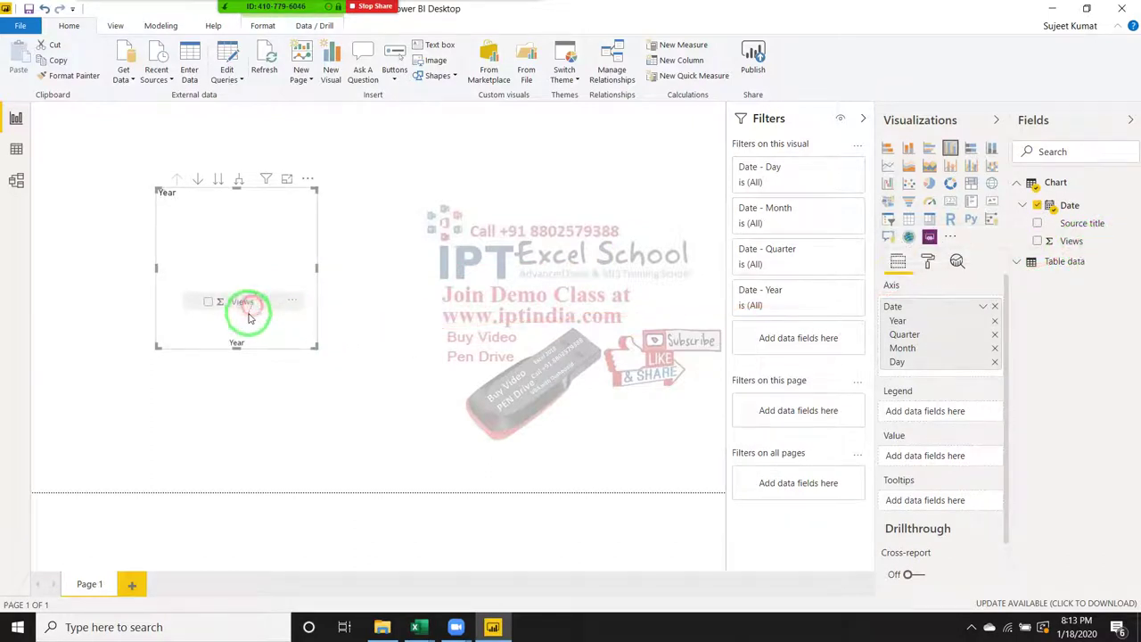
left_click_drag(1082, 248, 256, 311)
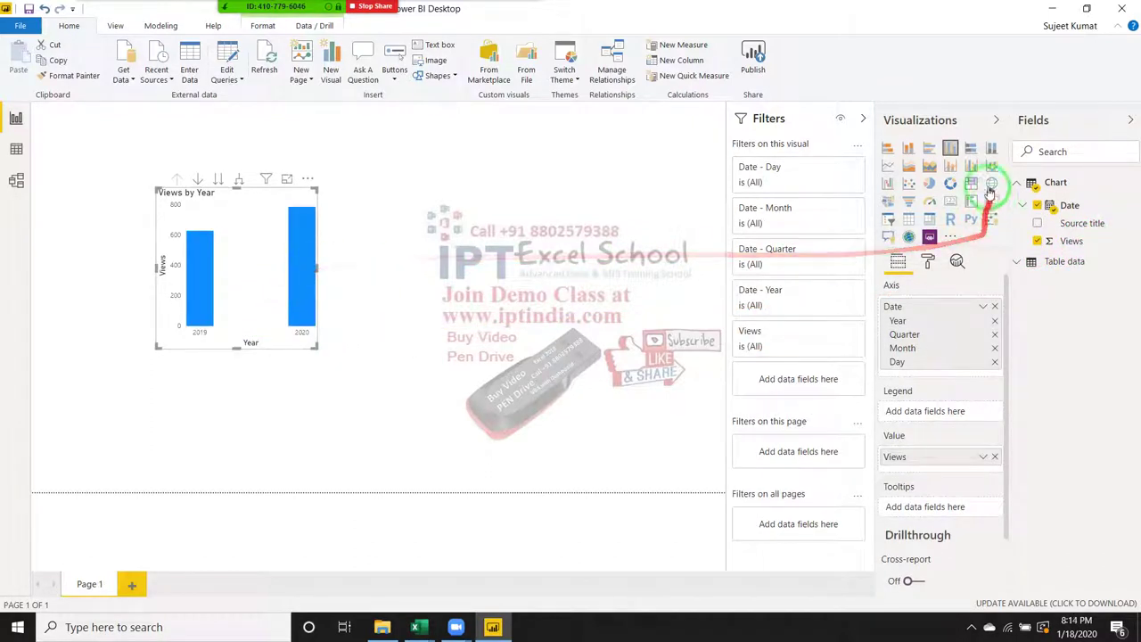
left_click(892, 168)
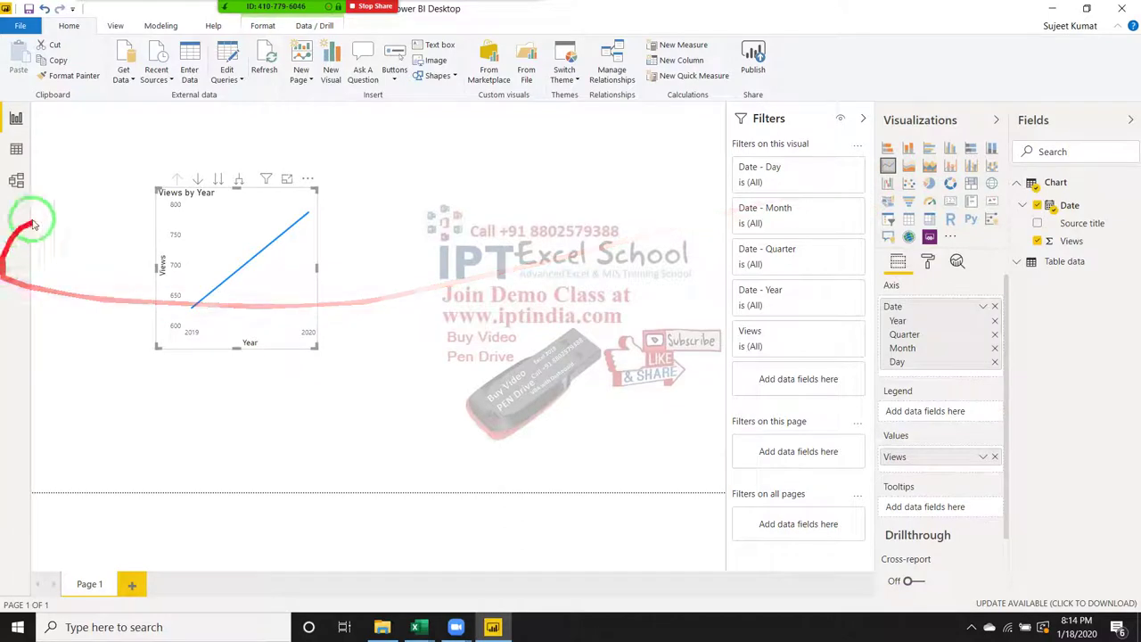
Move the line chart to the top-left, stretch it across the page and drill down to Month.
left_click_drag(156, 190, 37, 112)
left_click(389, 319)
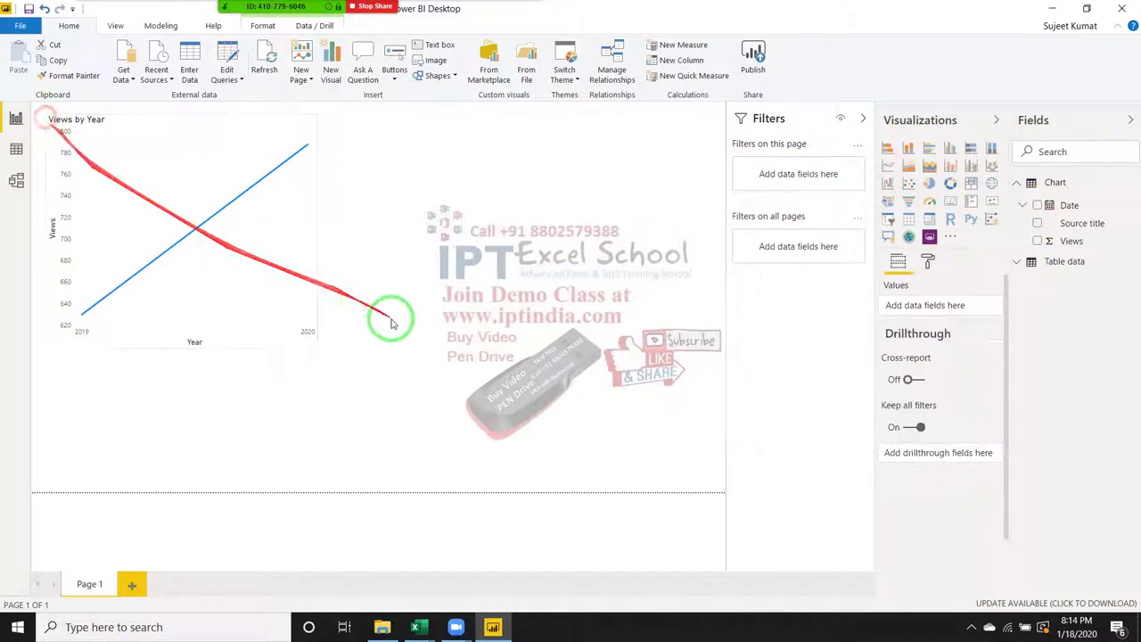
left_click(303, 341)
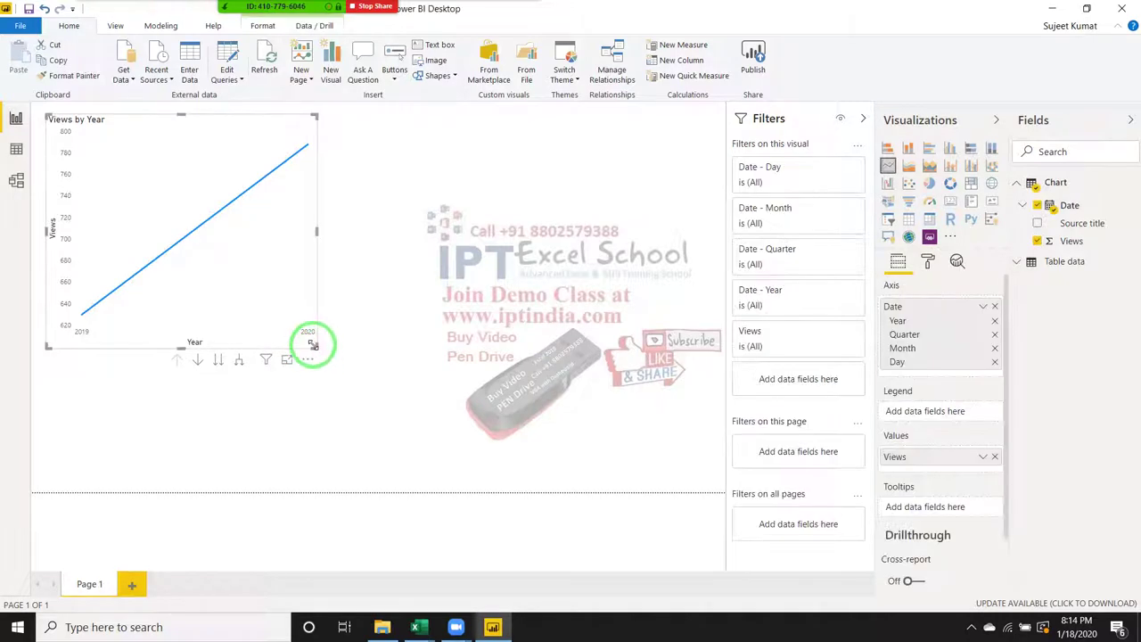
left_click_drag(312, 344, 699, 313)
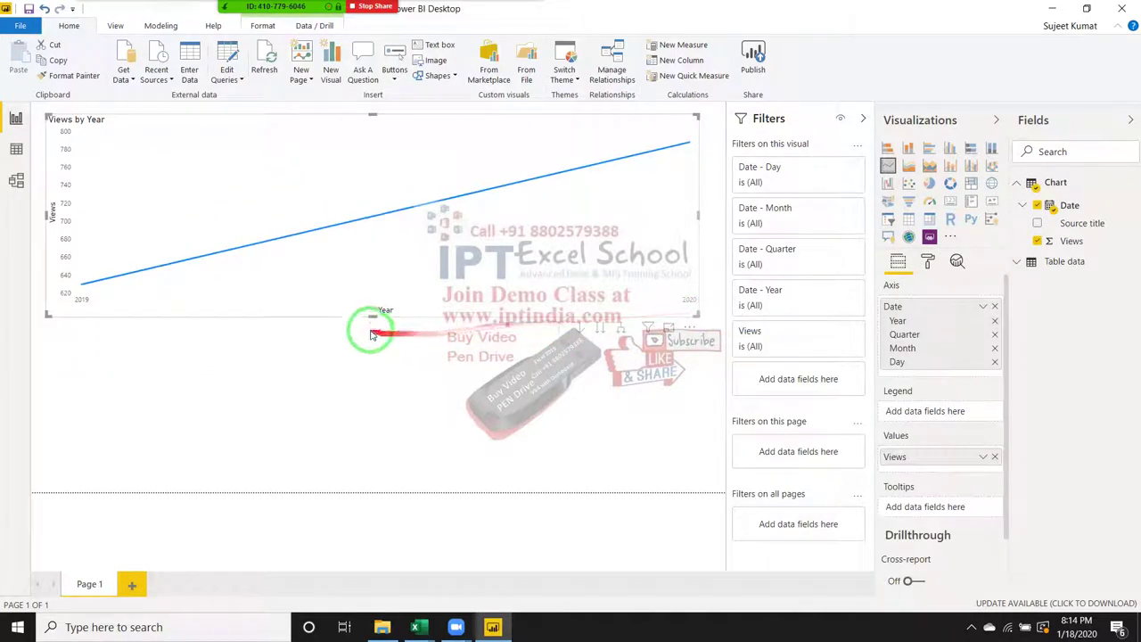
left_click(600, 335)
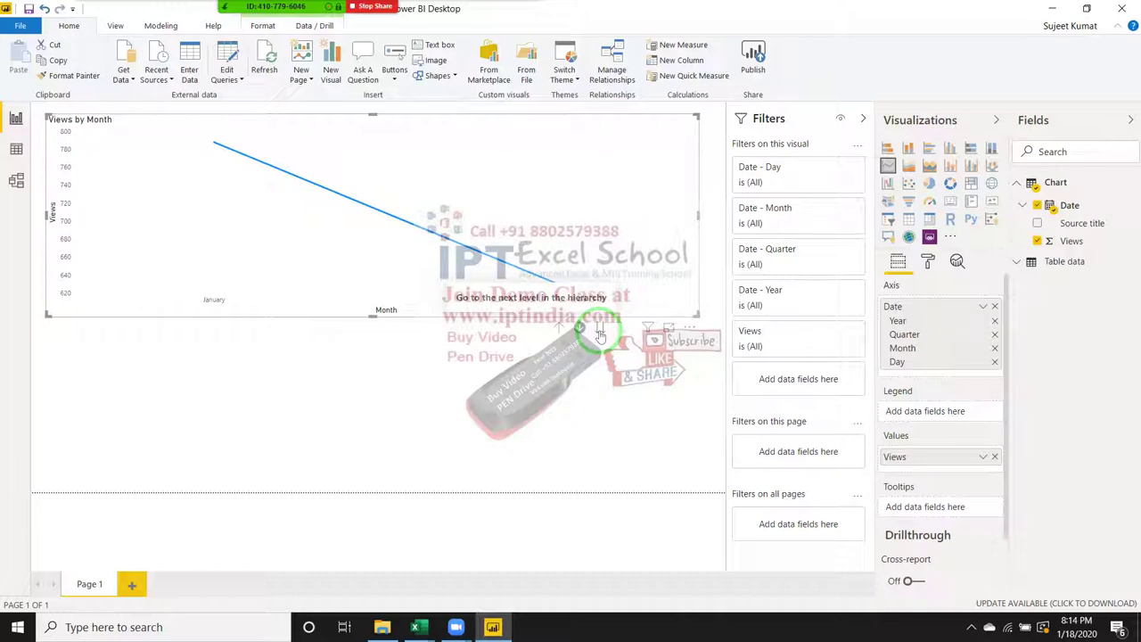
Drill the chart down to Day and widen it to both edges of the page.
left_click(600, 335)
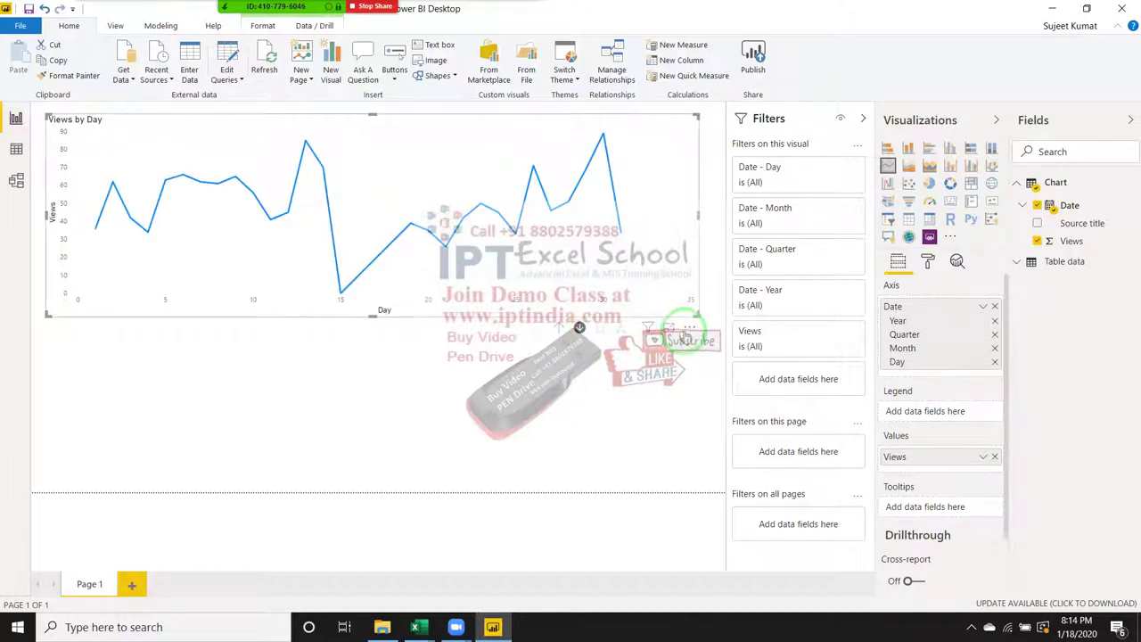
left_click(393, 374)
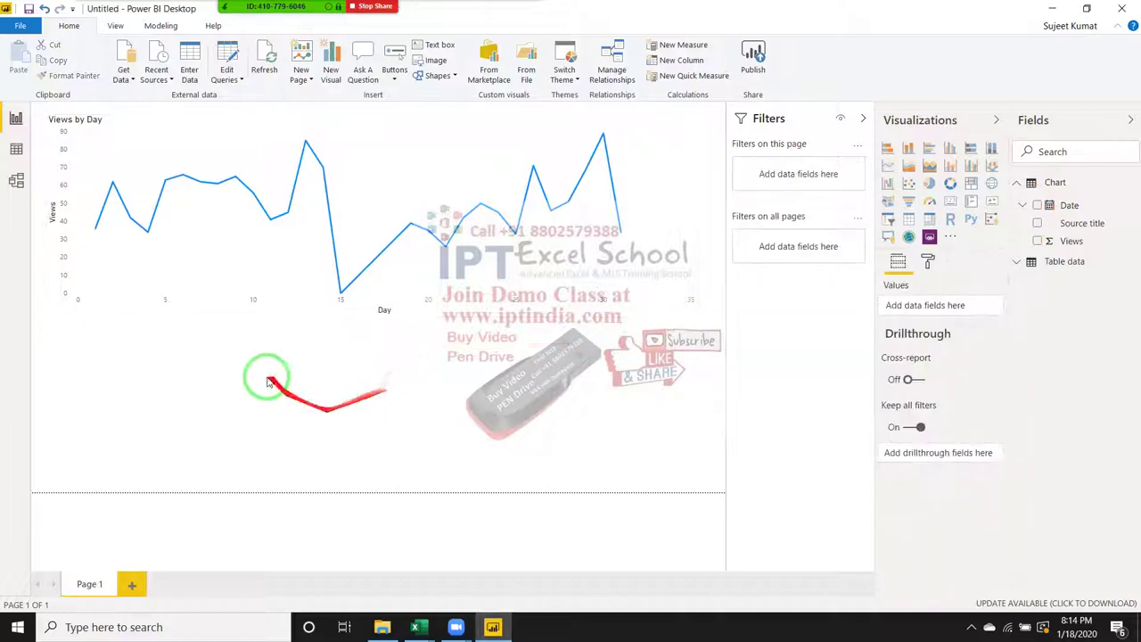
left_click(263, 302)
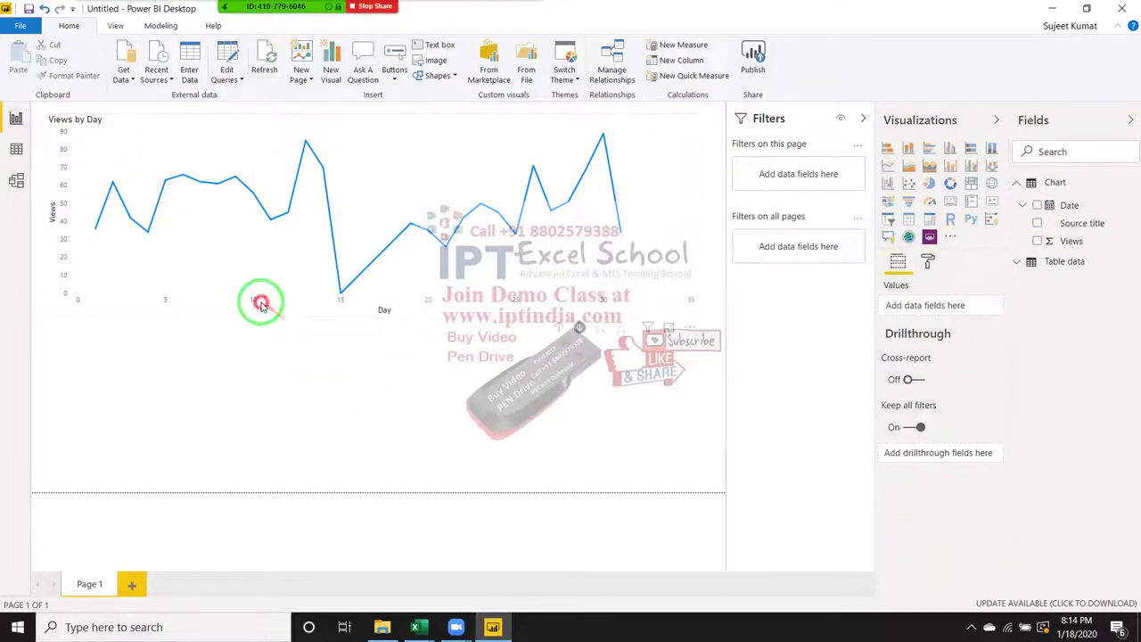
left_click_drag(699, 215, 723, 215)
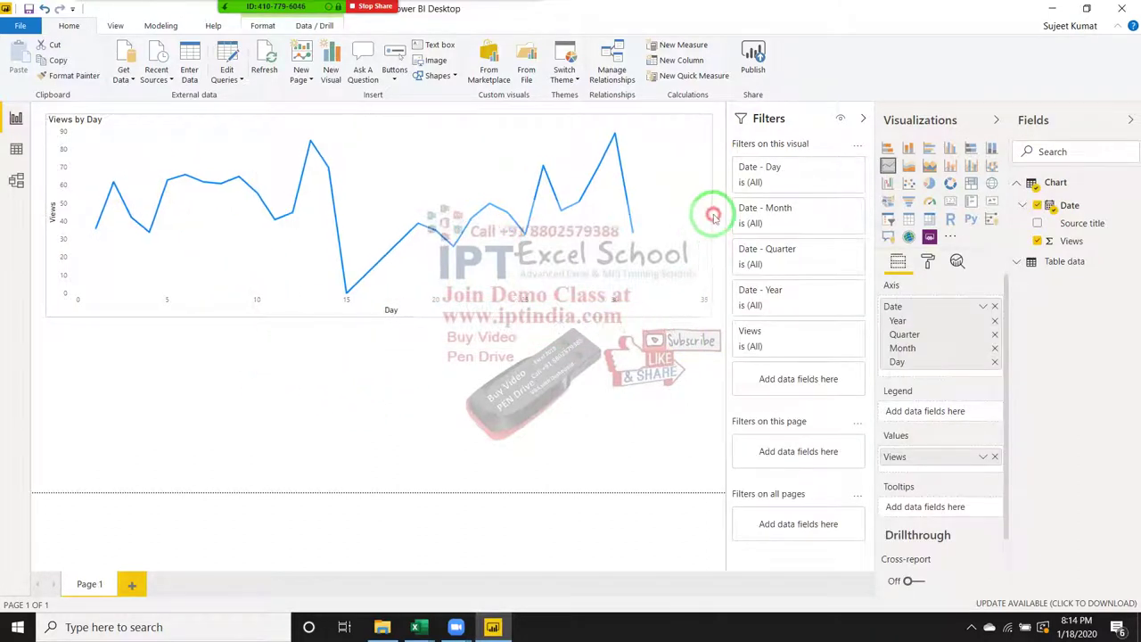
left_click(49, 230)
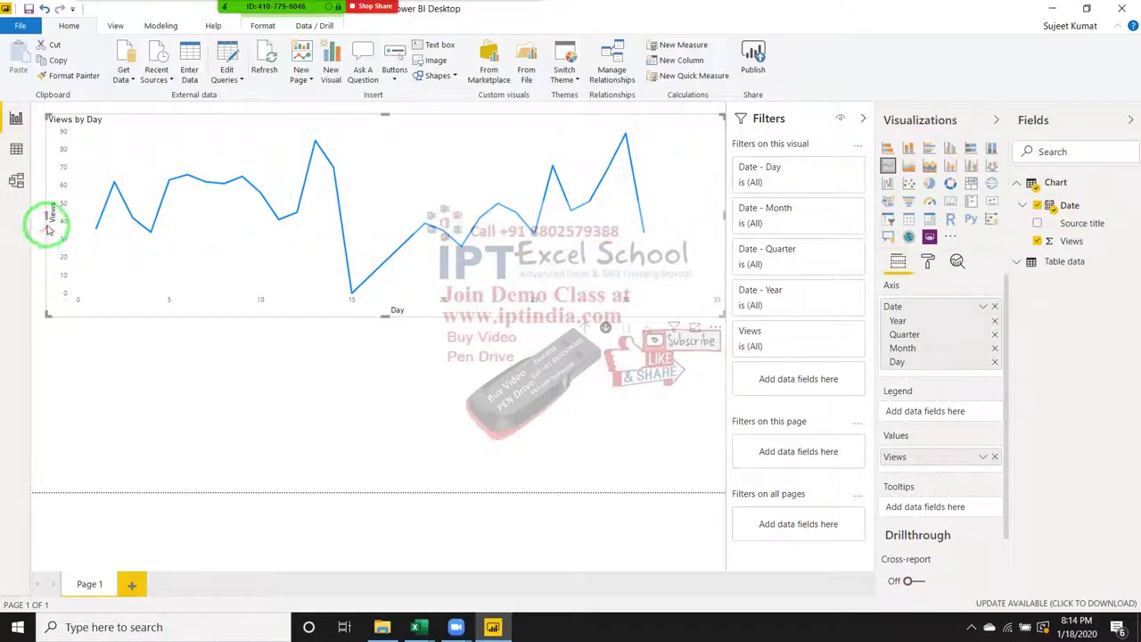
left_click_drag(46, 217, 32, 217)
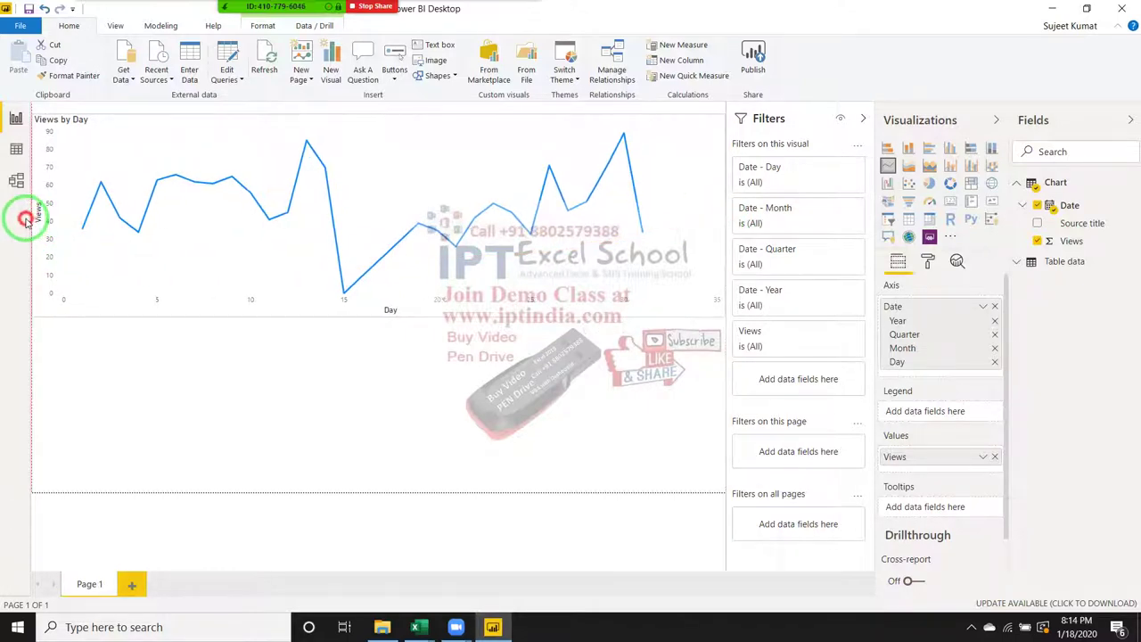
left_click(265, 375)
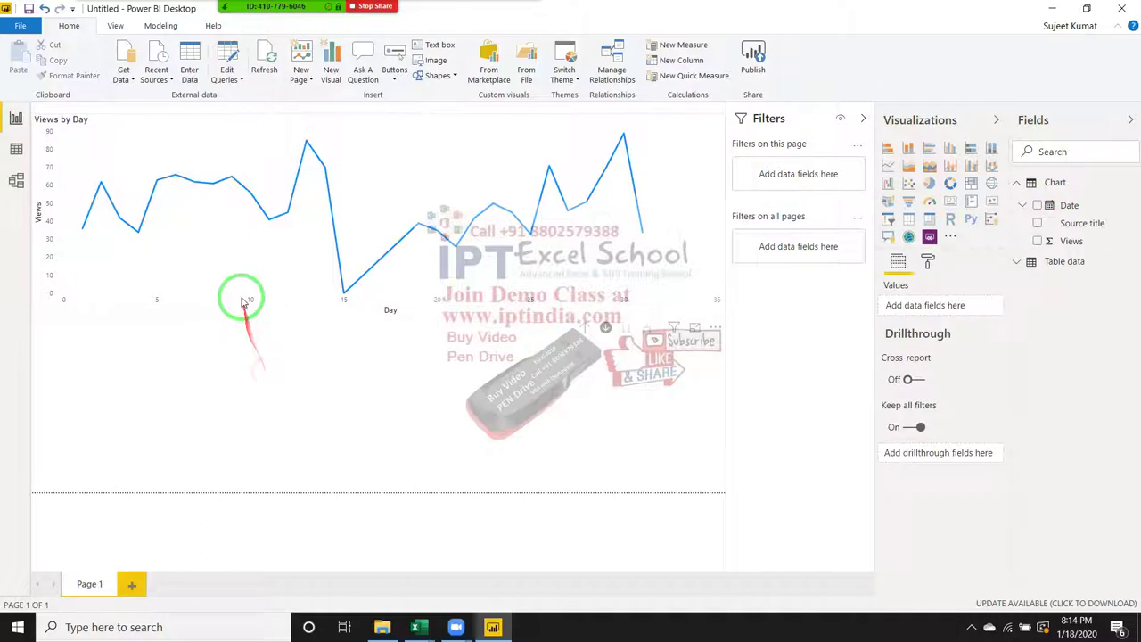
left_click(240, 299)
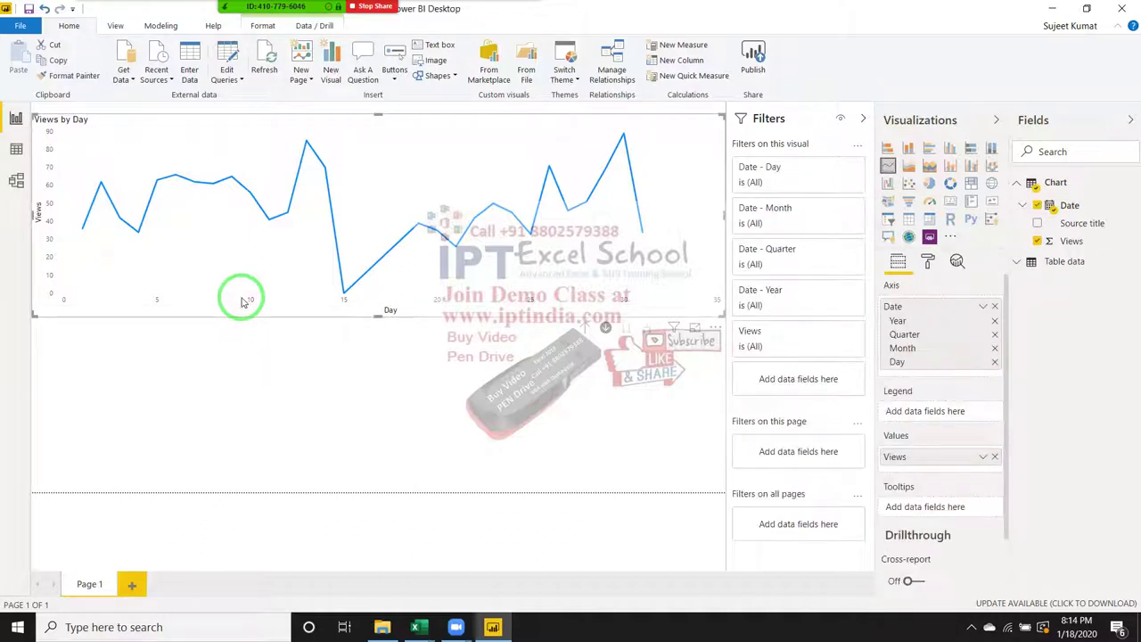
mouse_move(798, 174)
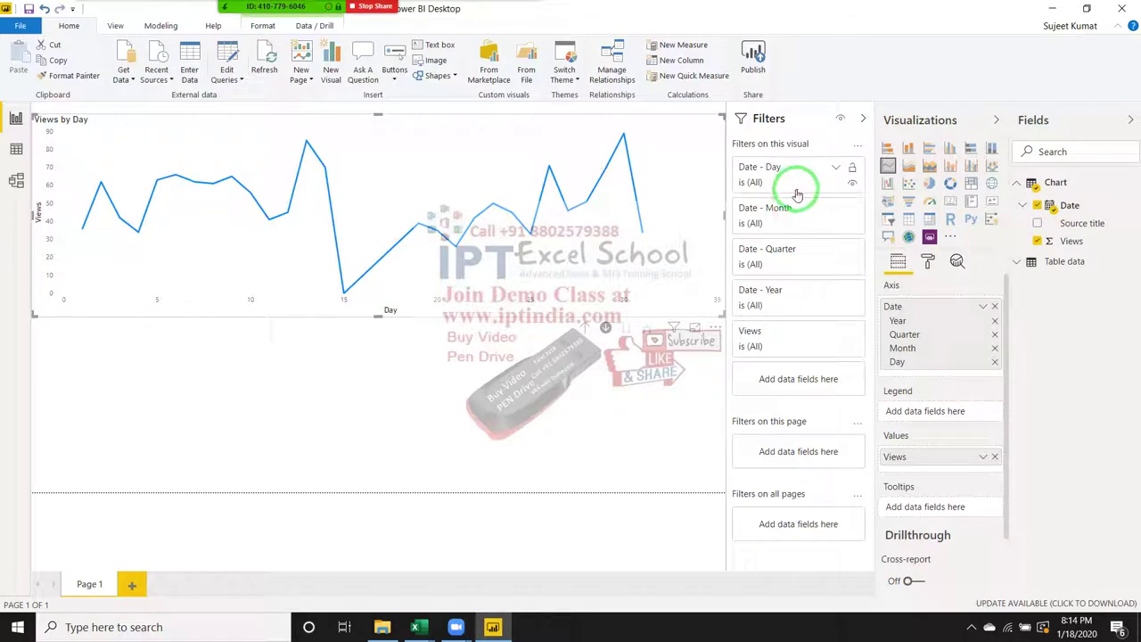
Review the Date - Day filter settings of the Views by Day chart.
left_click(796, 193)
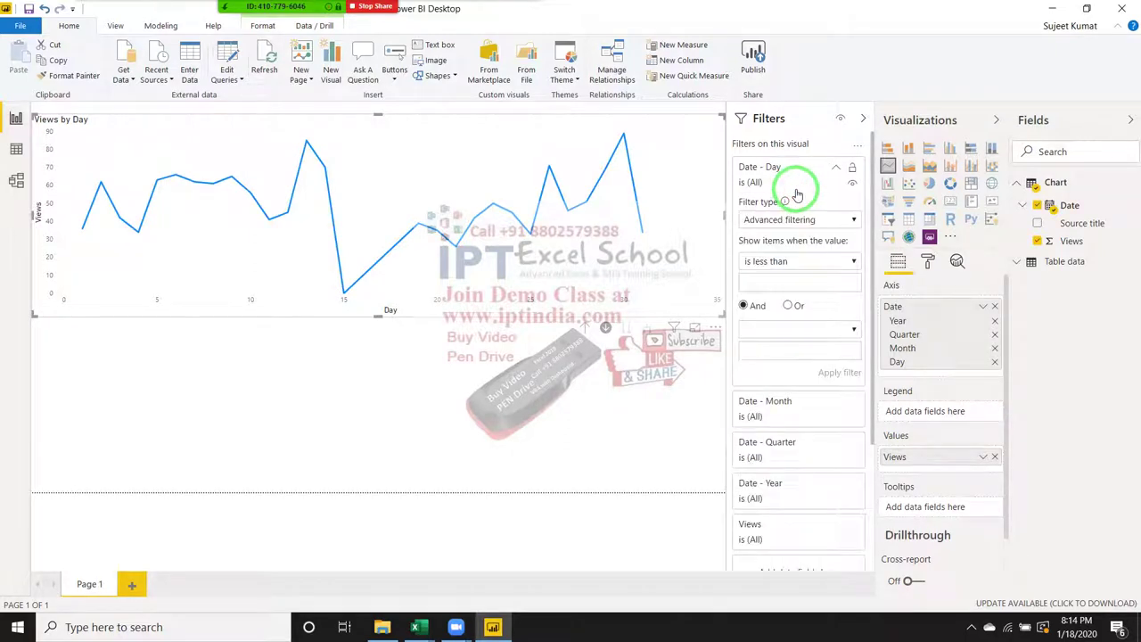
left_click(553, 397)
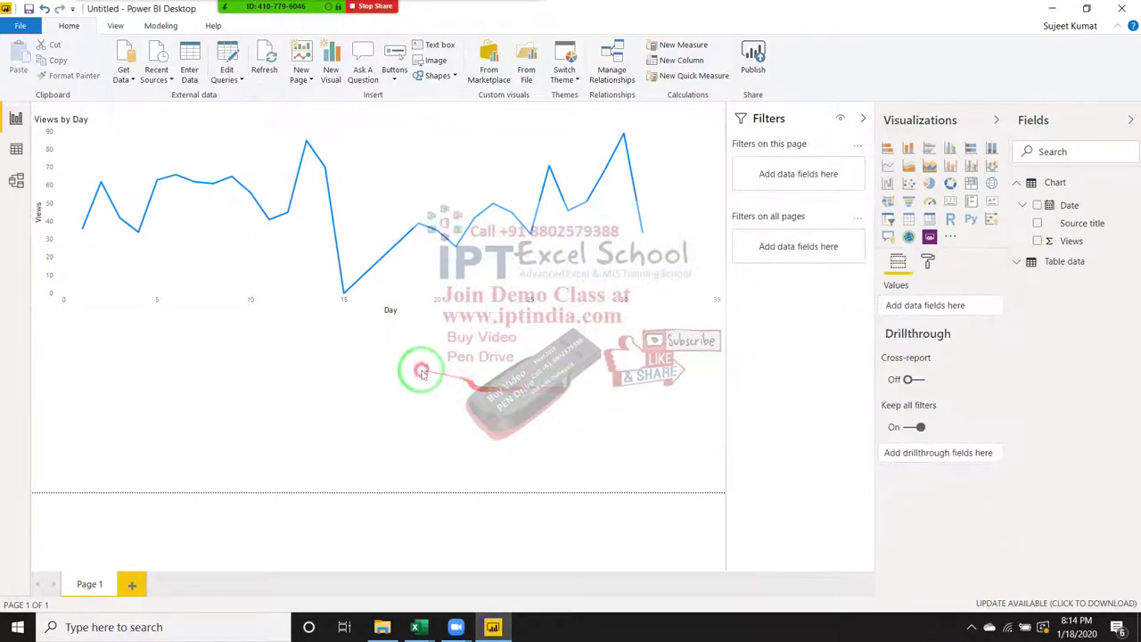
left_click(1065, 262)
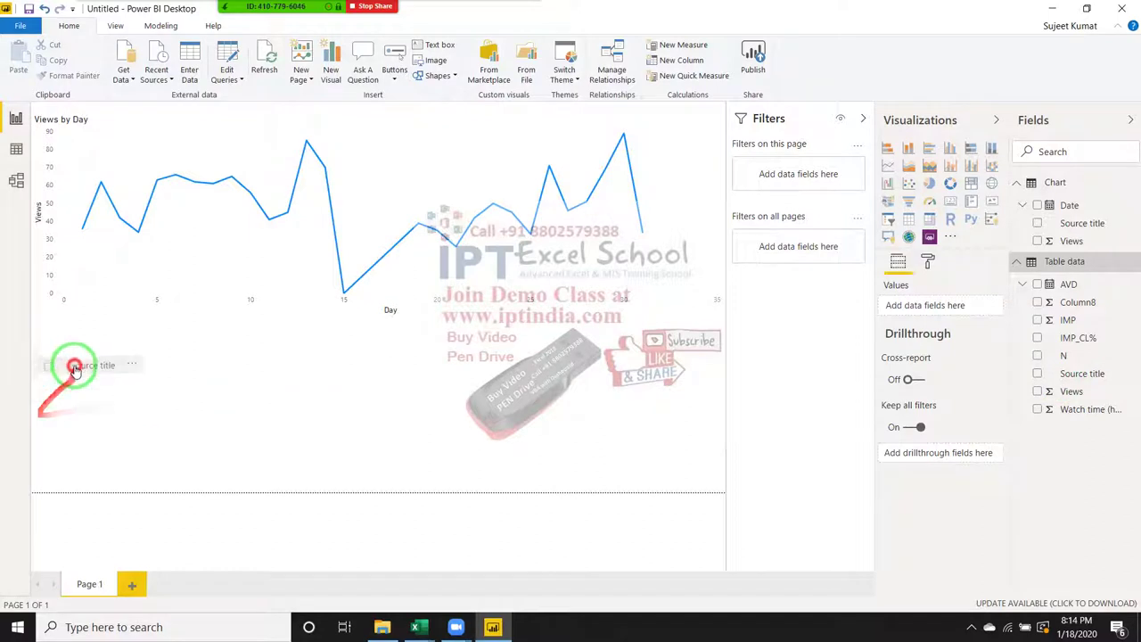
Add a table of Source title, Views, Watch time (hours), IMP and AVD date levels.
left_click_drag(1064, 379, 111, 346)
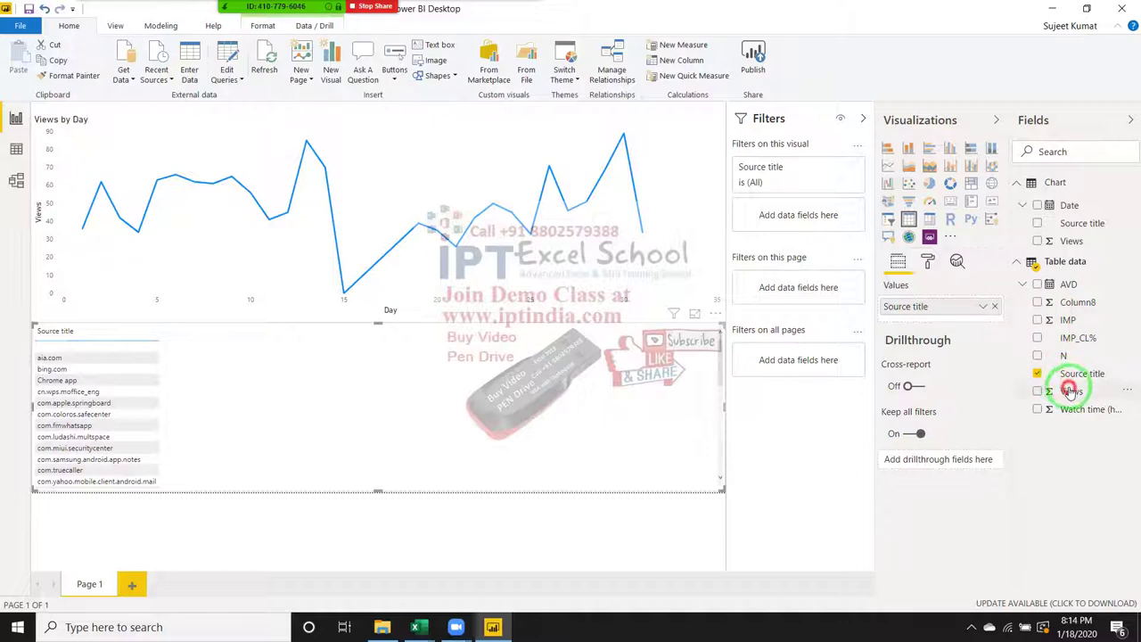
left_click_drag(1070, 390, 308, 377)
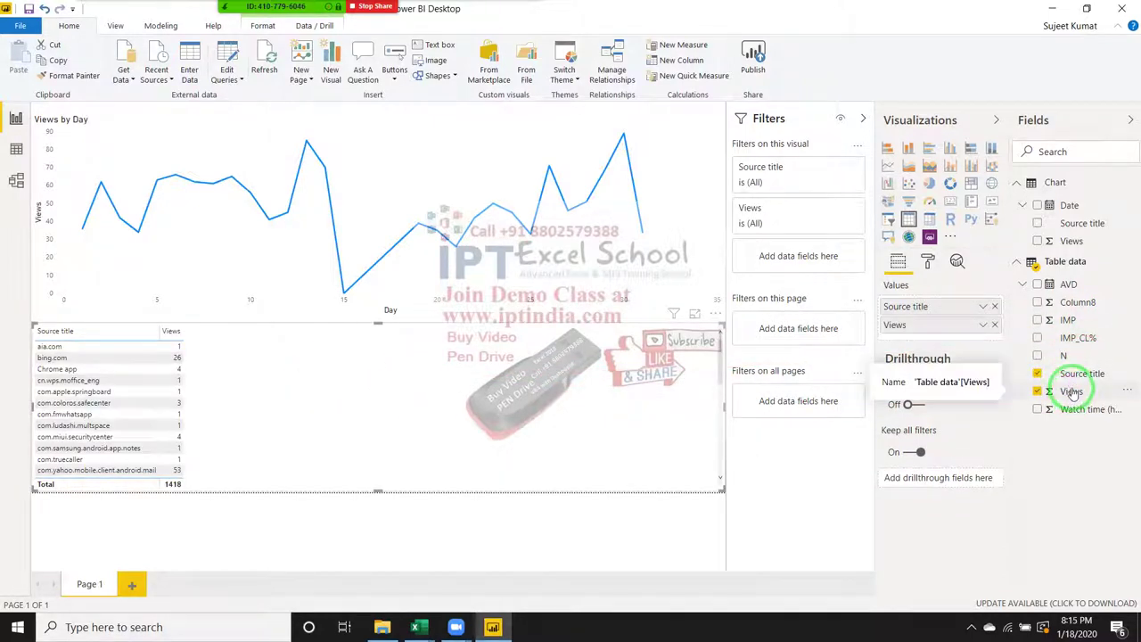
left_click_drag(1084, 410, 242, 383)
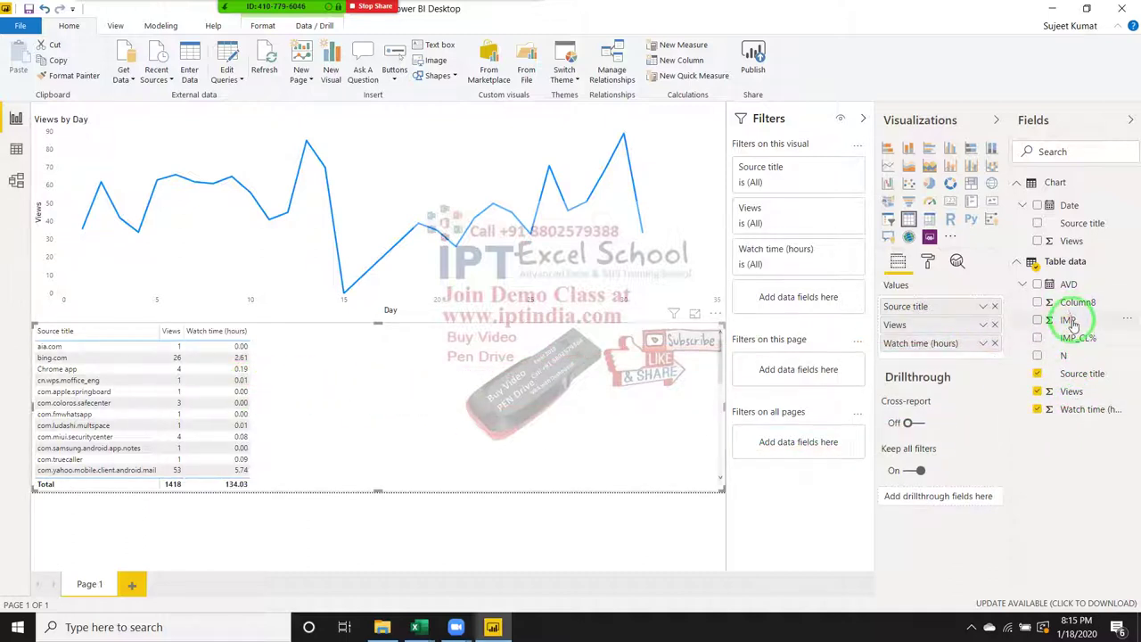
left_click_drag(1072, 326, 1073, 323)
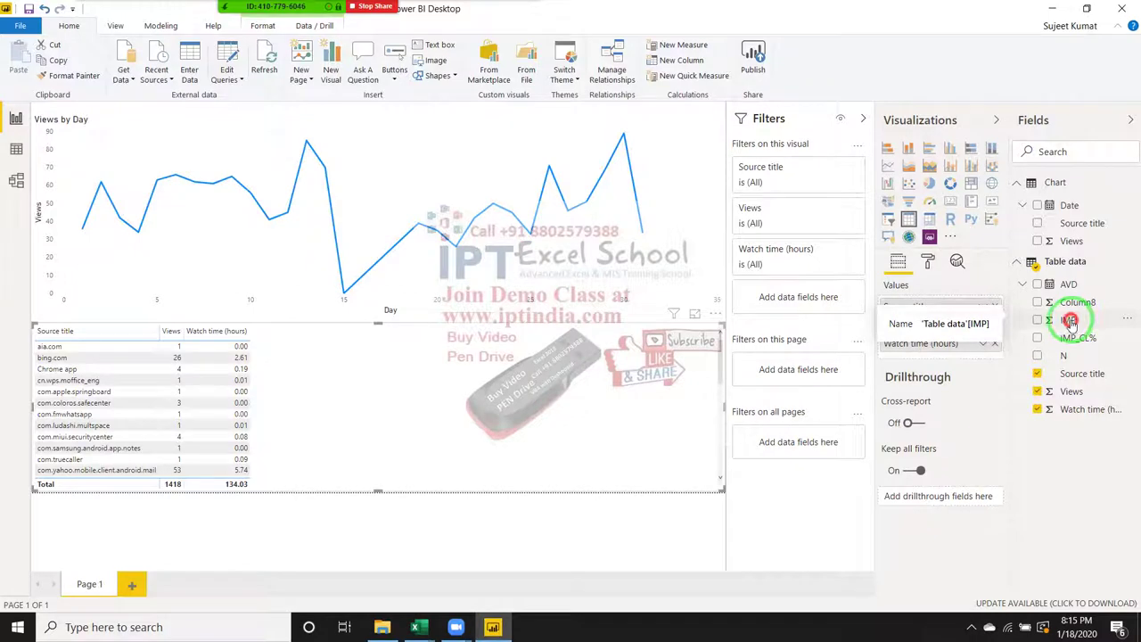
left_click_drag(1069, 320, 382, 434)
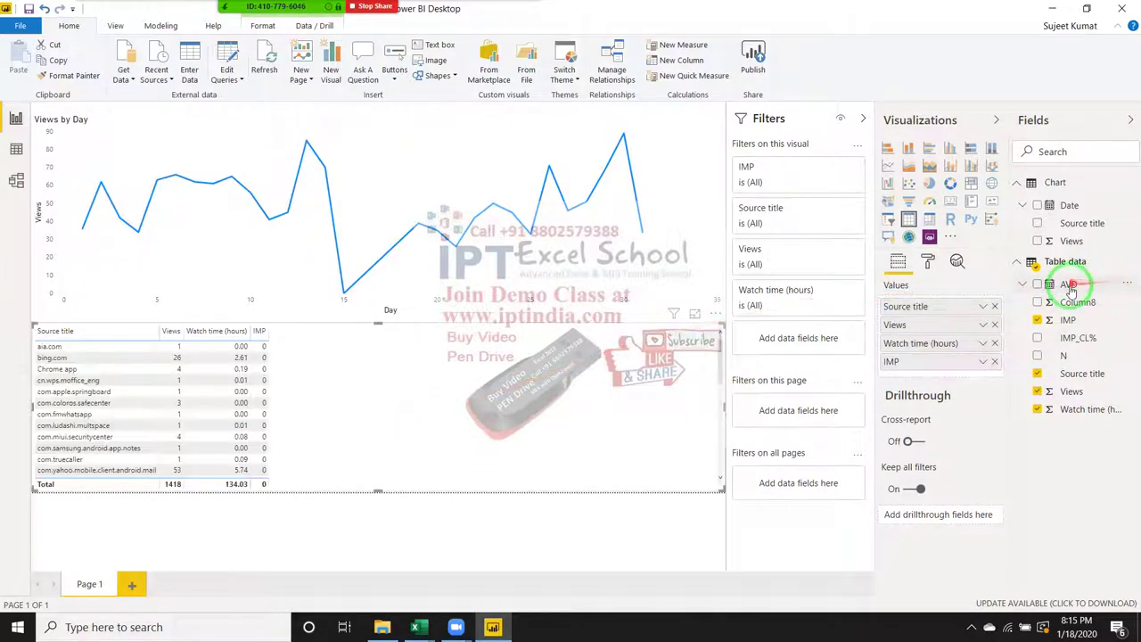
left_click_drag(1070, 290, 425, 408)
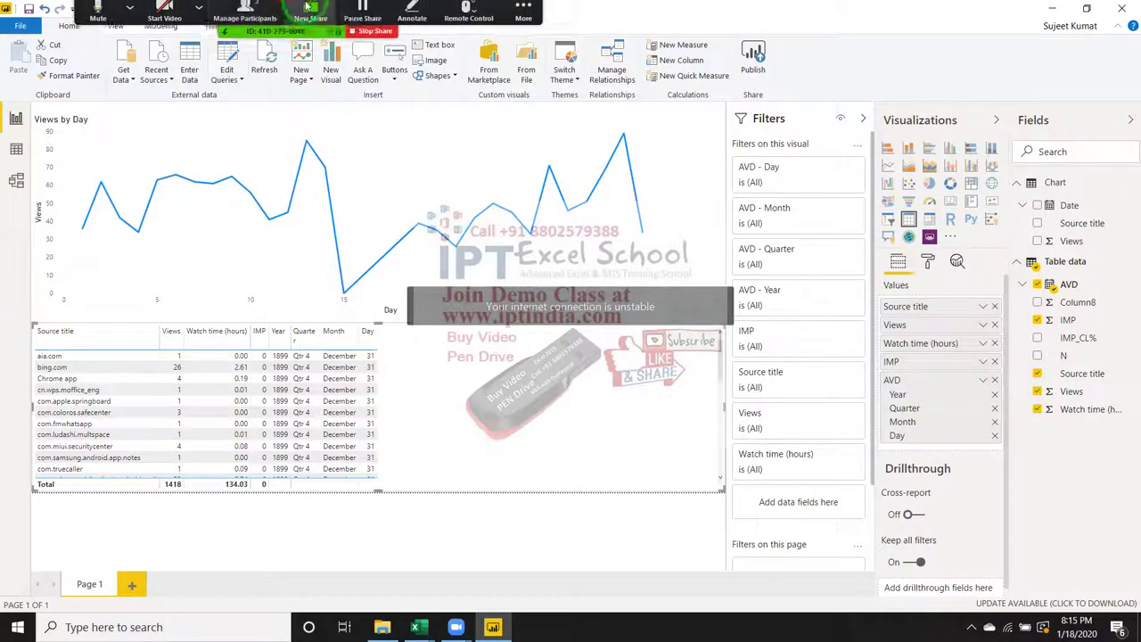
left_click(495, 587)
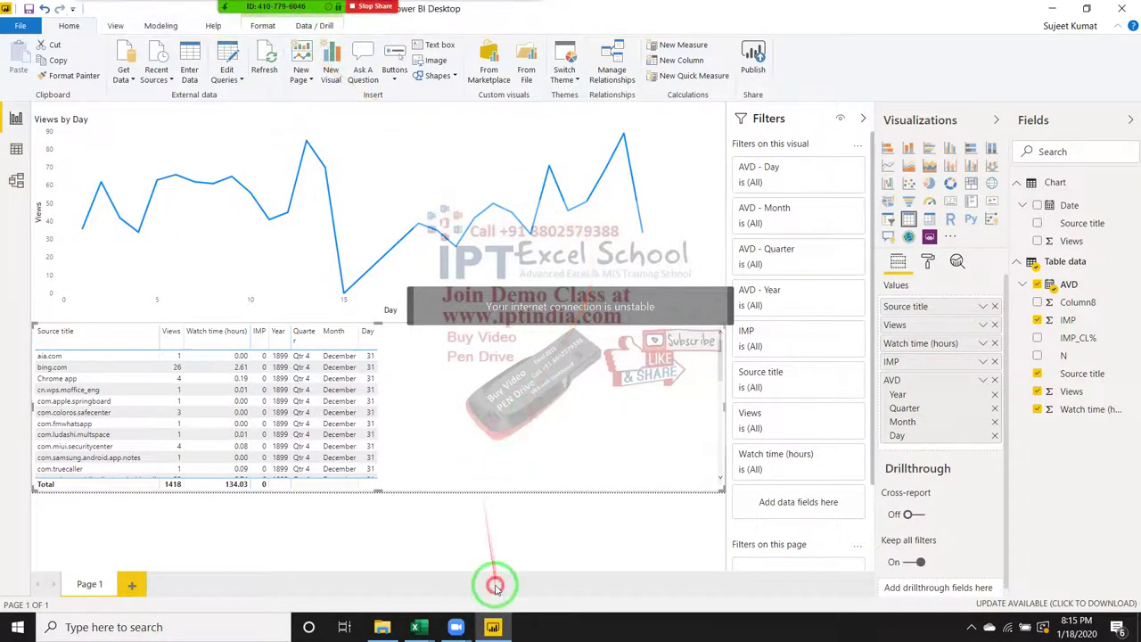
Select the cn.wps.moffice_eng row to check that the Views by Day chart isn't filtered.
left_click(606, 522)
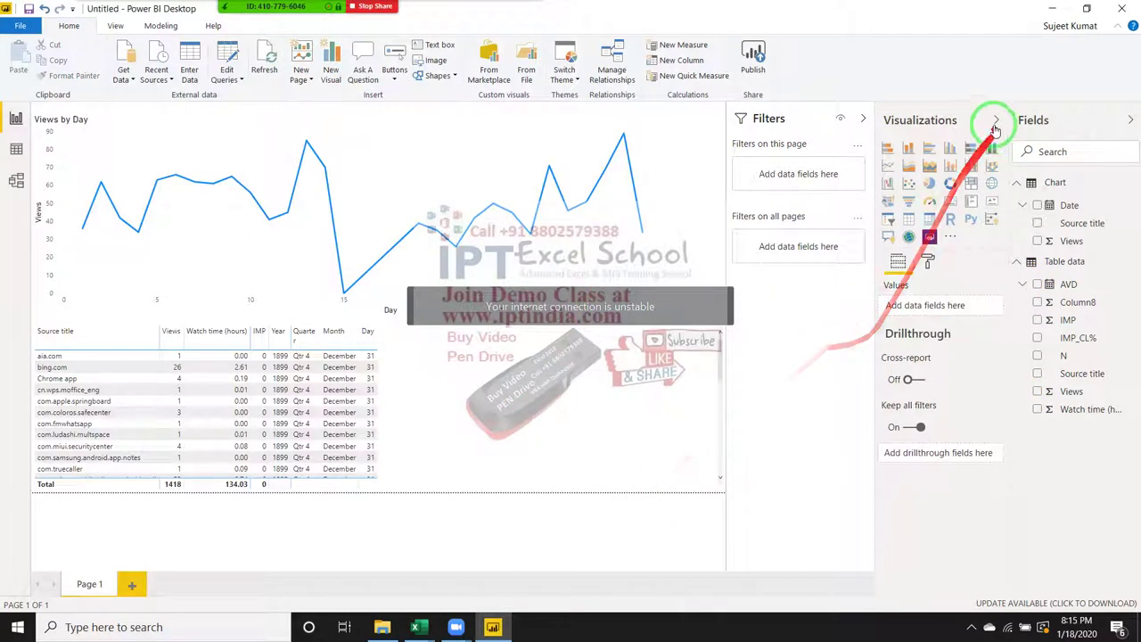
left_click(55, 403)
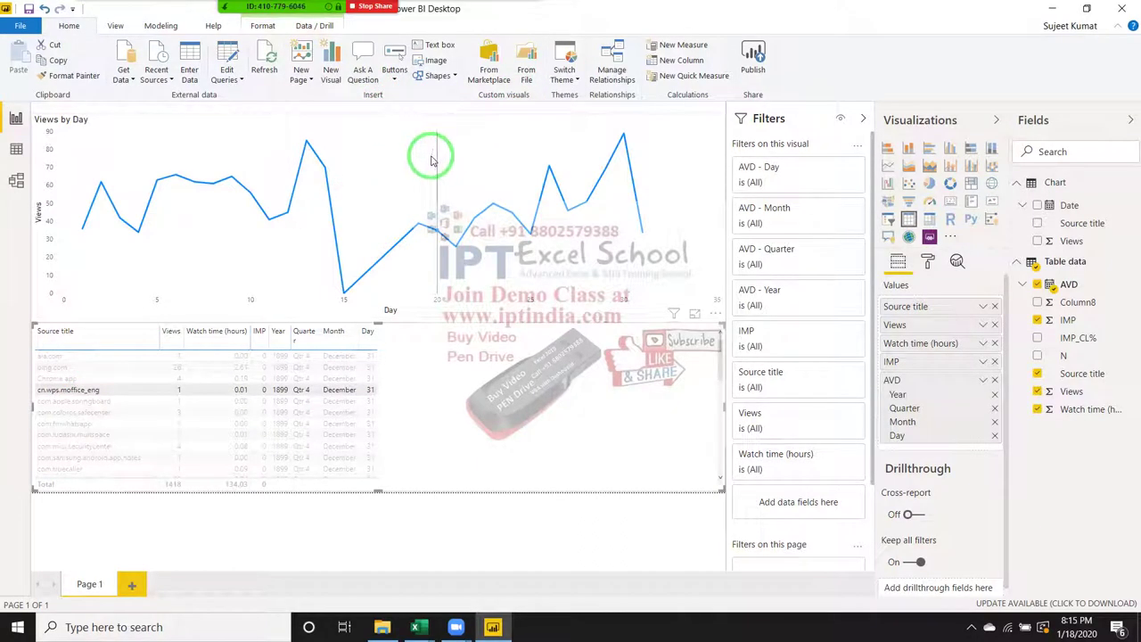
mouse_move(344, 290)
left_click(337, 210)
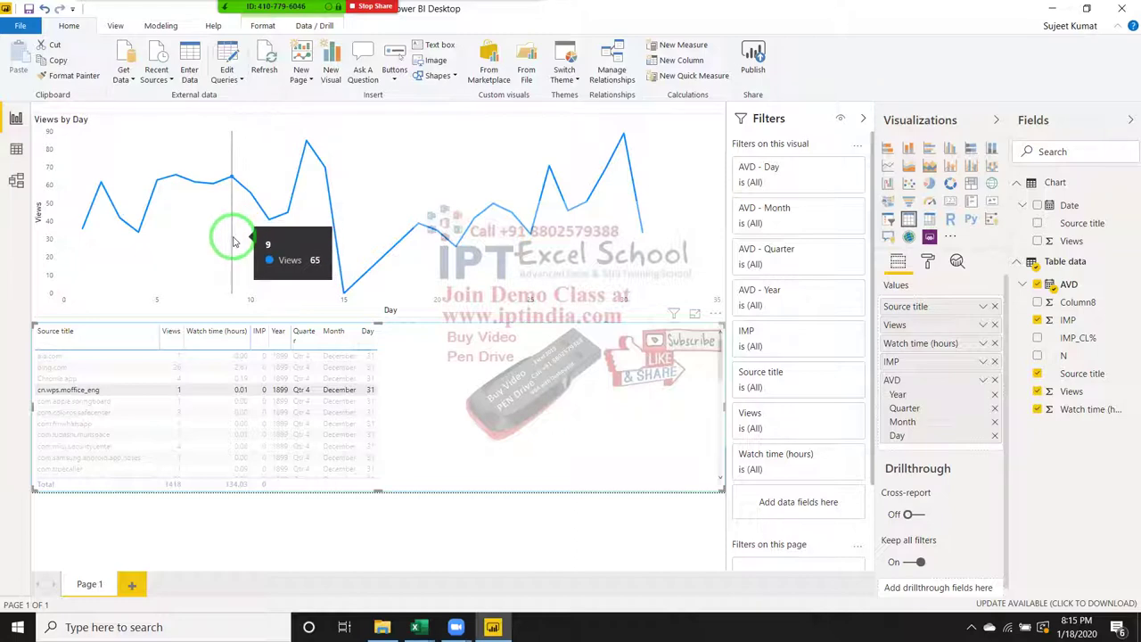
left_click(16, 178)
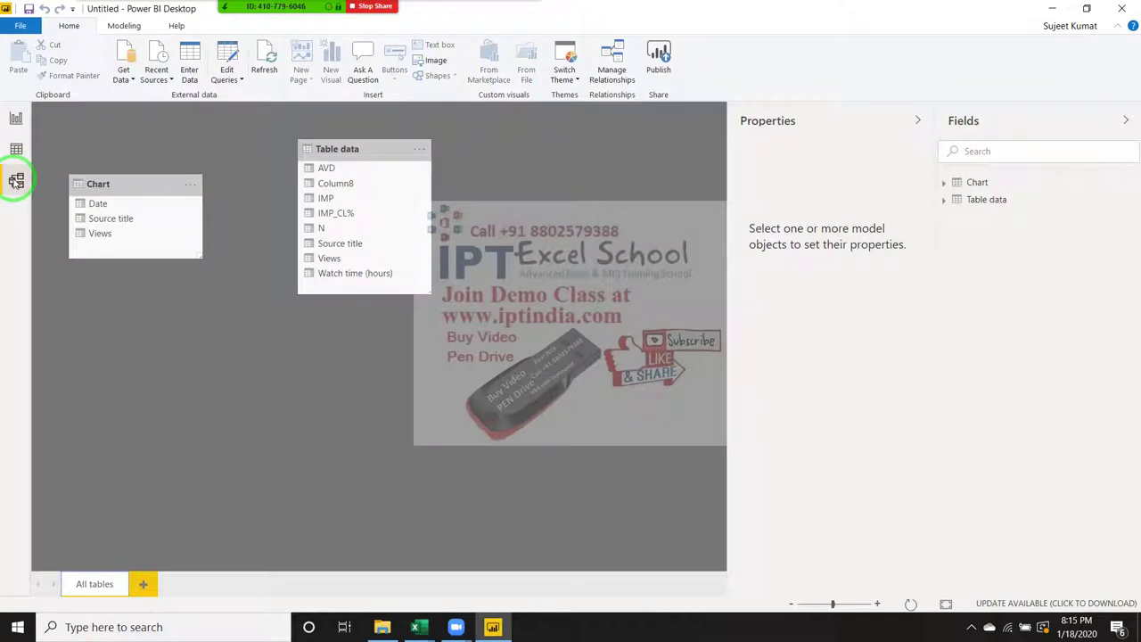
Join Chart and Table data on Source title as many-to-many, then go back to Report view.
left_click_drag(100, 218, 260, 201)
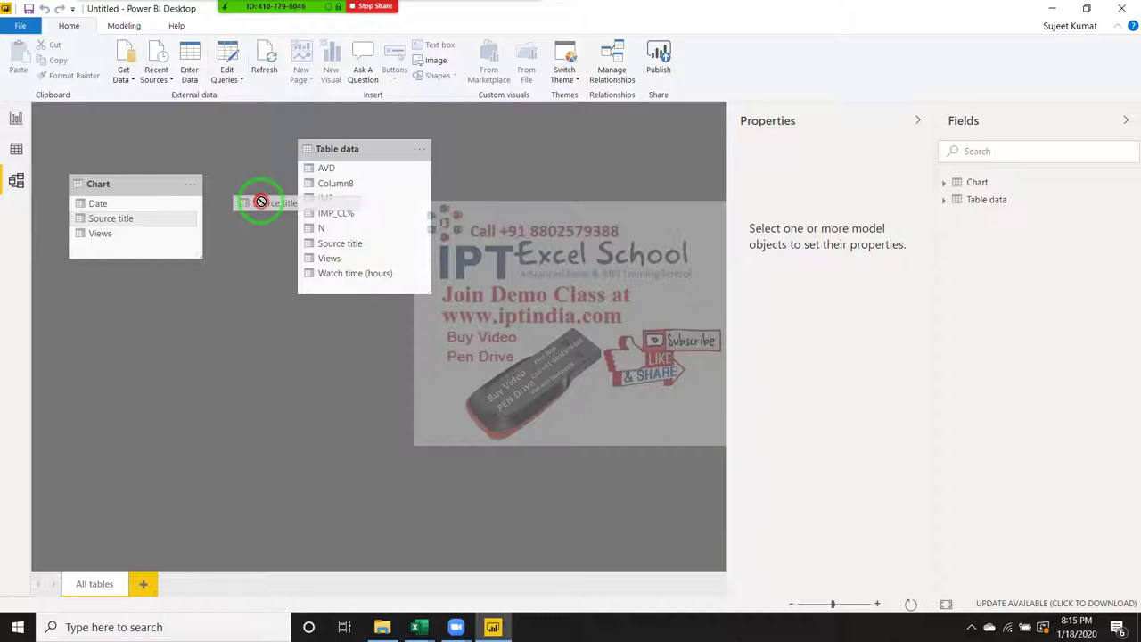
left_click_drag(260, 202, 358, 252)
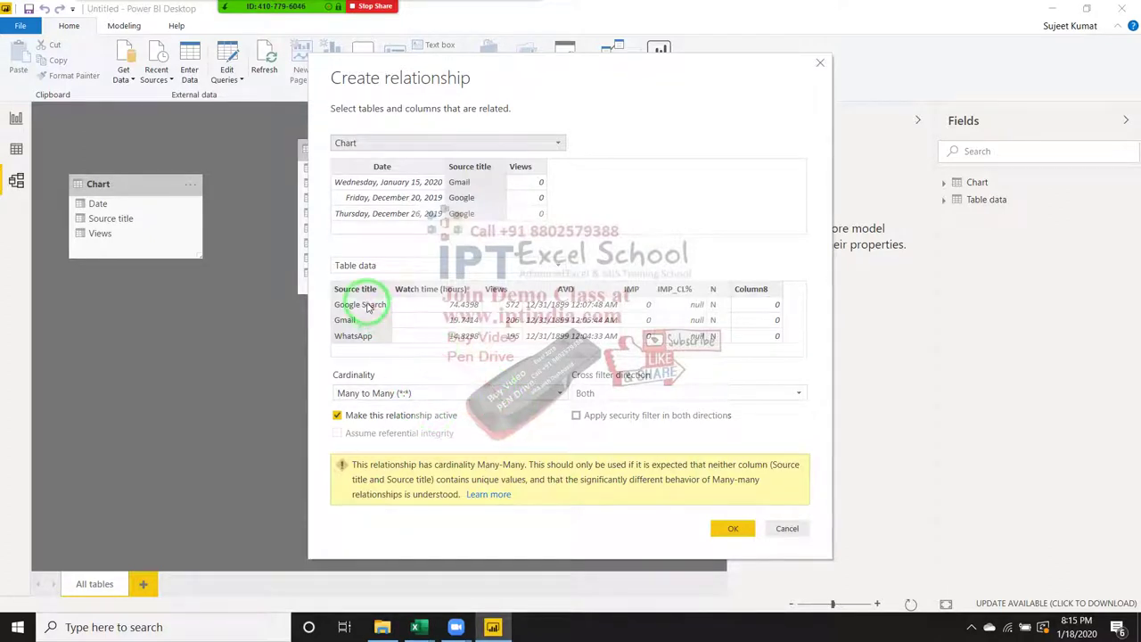
left_click_drag(473, 177, 372, 296)
left_click(733, 528)
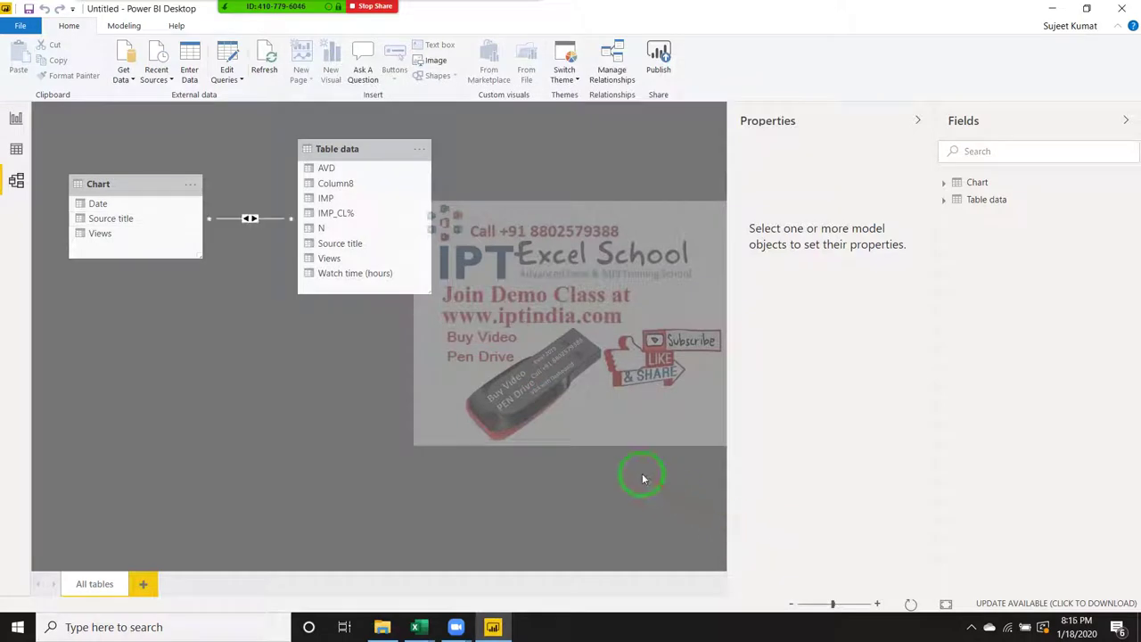
left_click(20, 121)
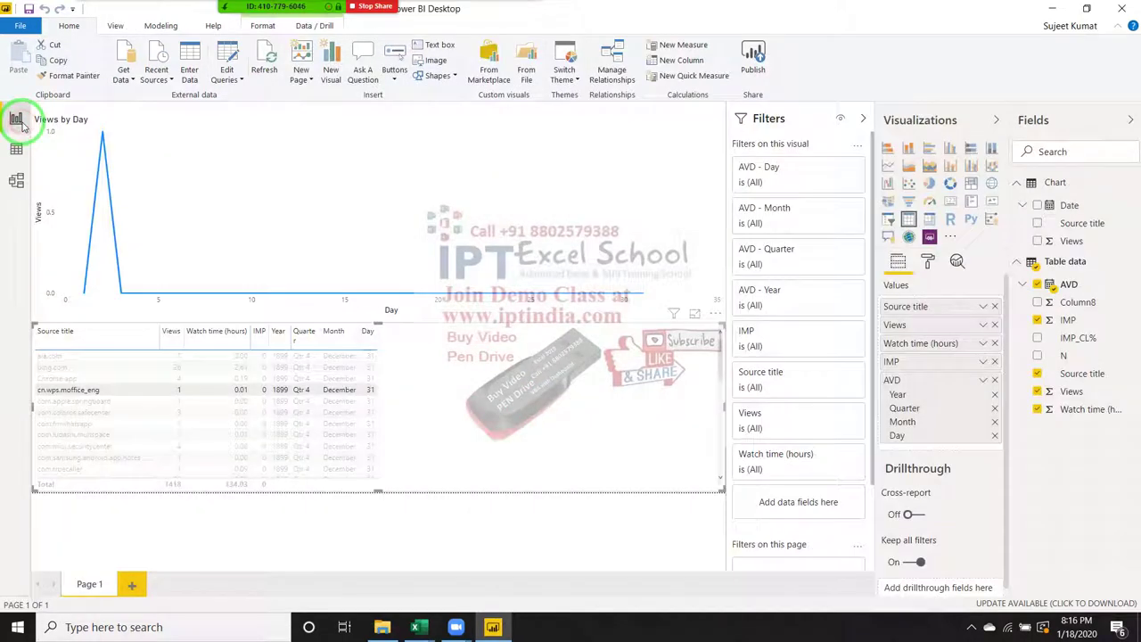
Cross-filter the Views by Day chart to bing.com from the table, then clear the filter.
left_click(97, 368)
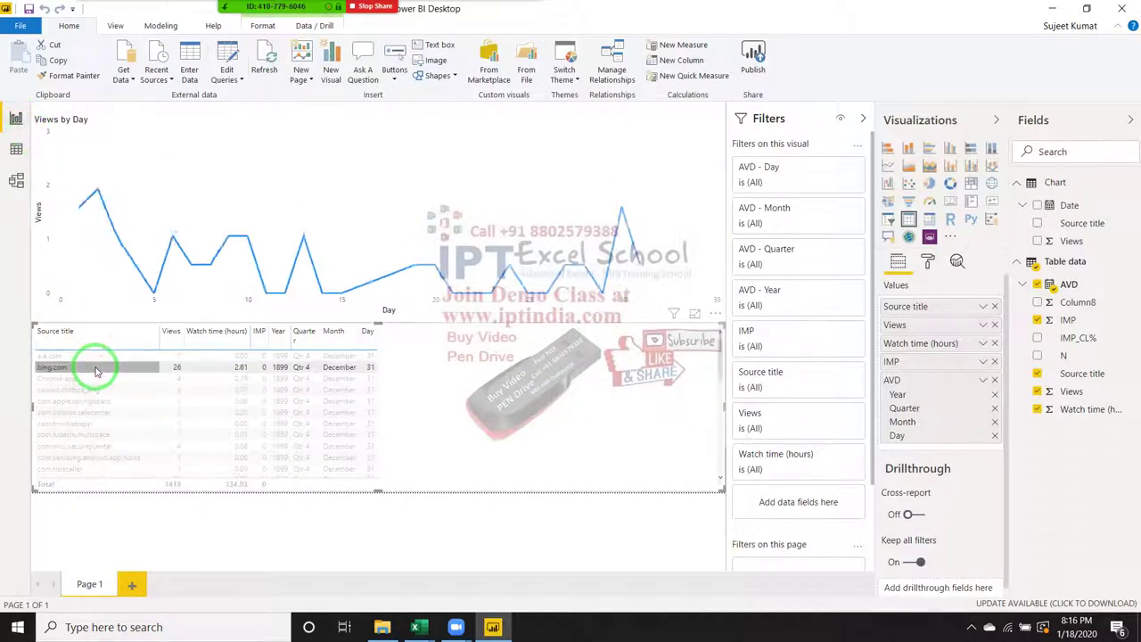
left_click(492, 410)
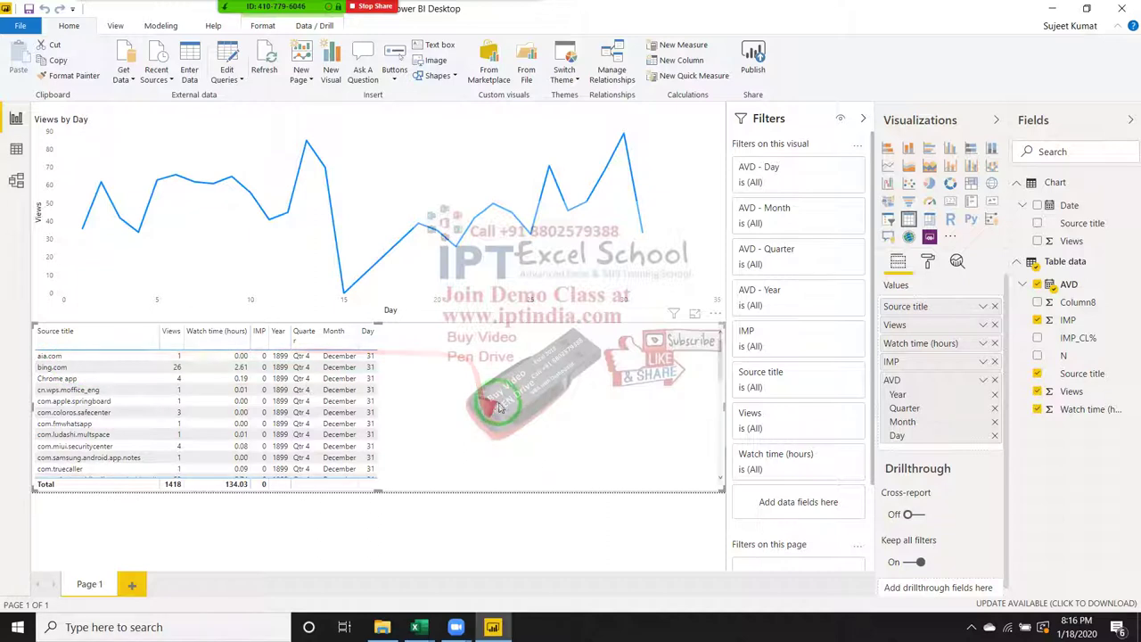
scroll(74, 366, "down", 3)
left_click(541, 543)
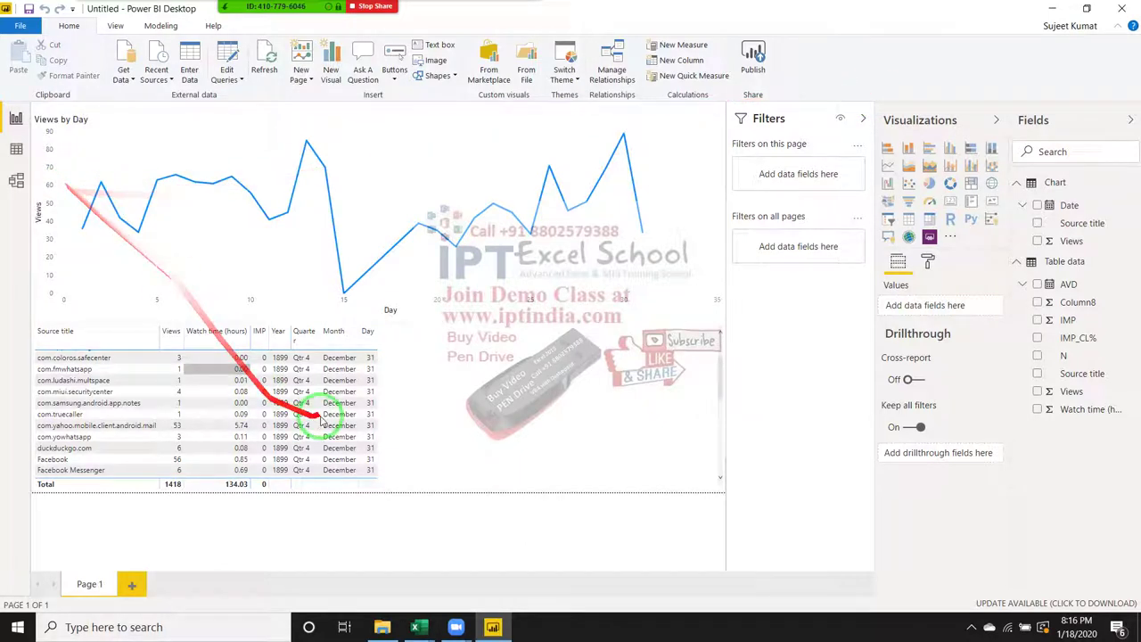
Sort the source table by Views from highest to lowest, then select the line chart.
scroll(303, 392, "up", 3)
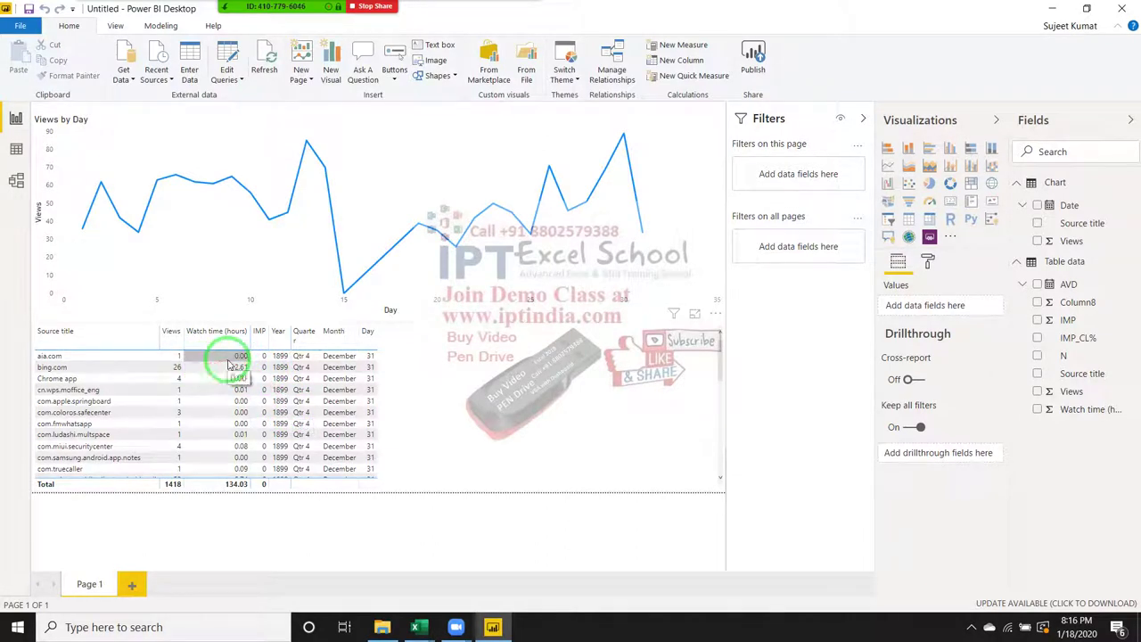
left_click(169, 333)
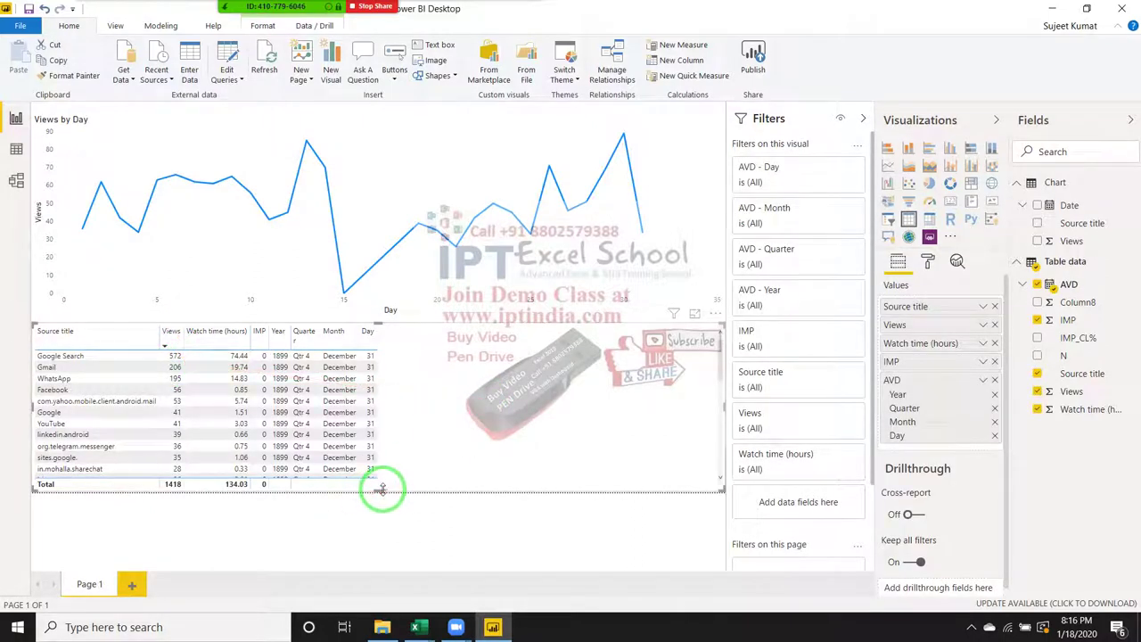
left_click(376, 540)
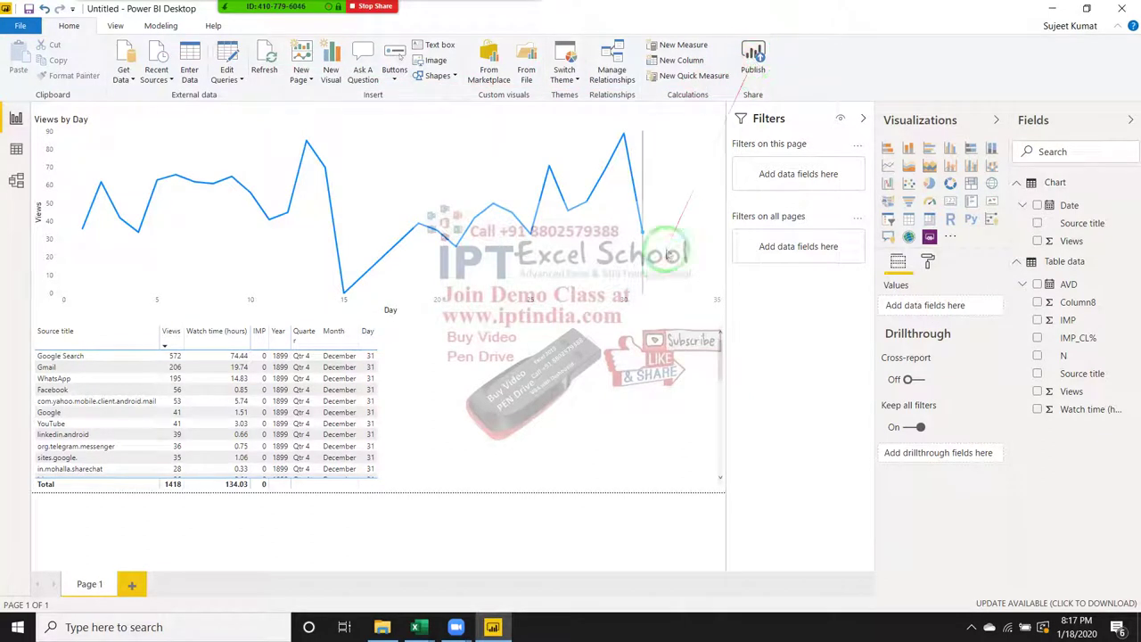
left_click(651, 206)
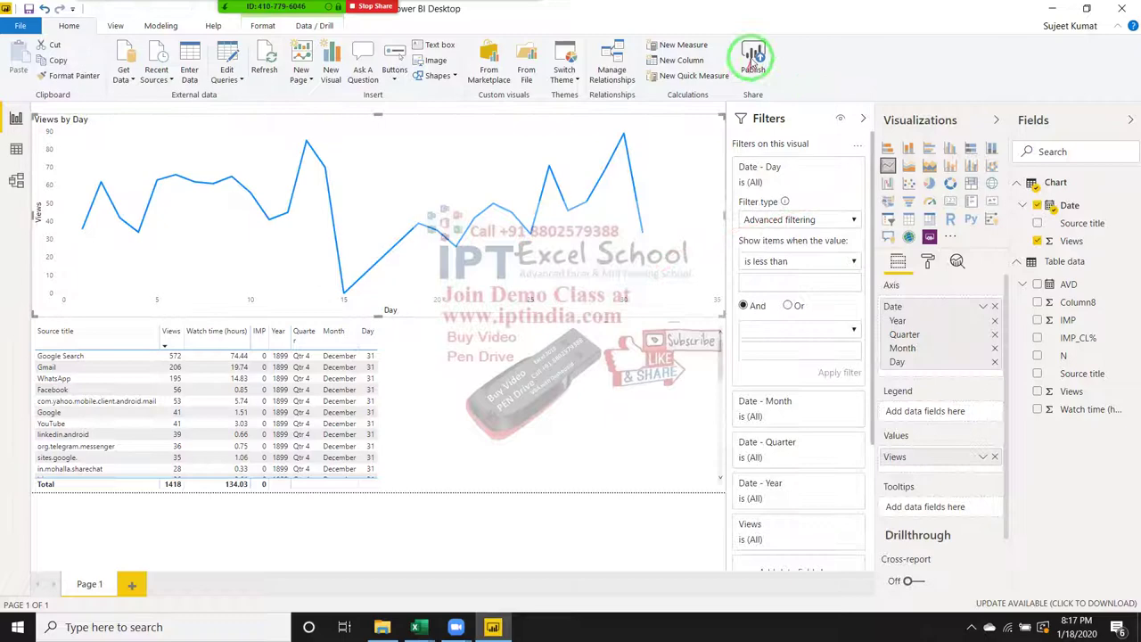
left_click(1052, 9)
right_click(913, 56)
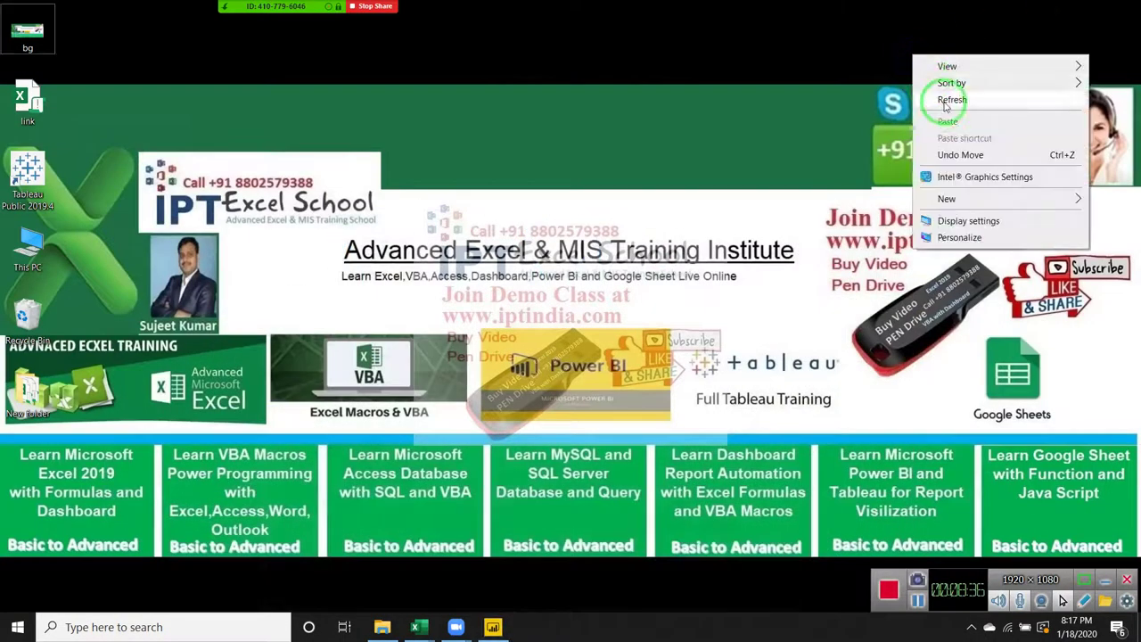
left_click(947, 102)
left_click(492, 627)
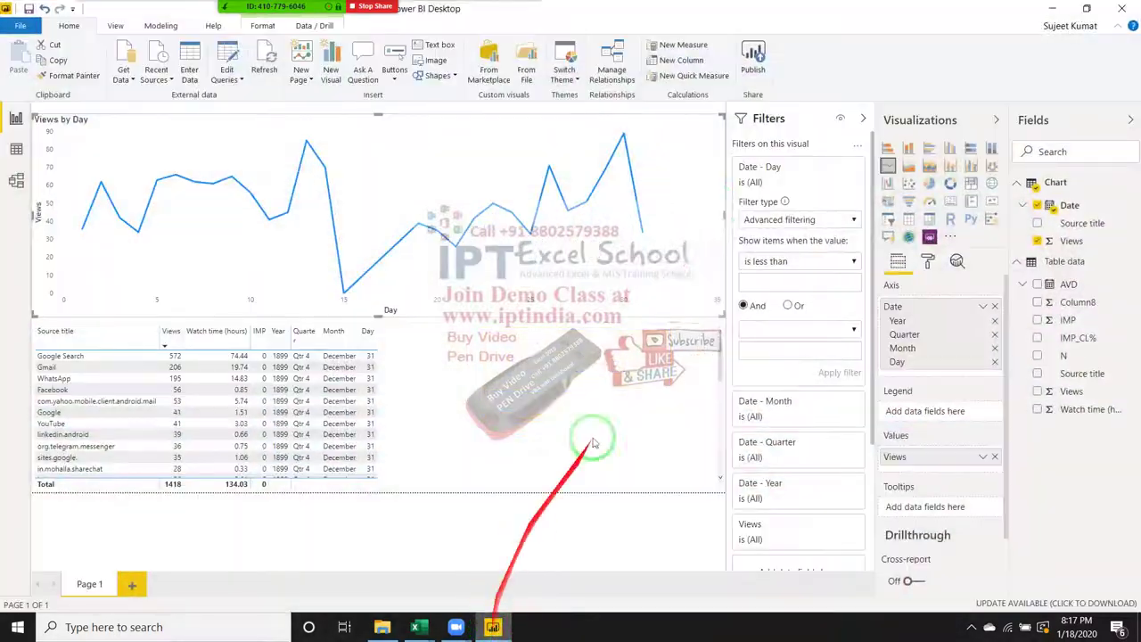
left_click(756, 55)
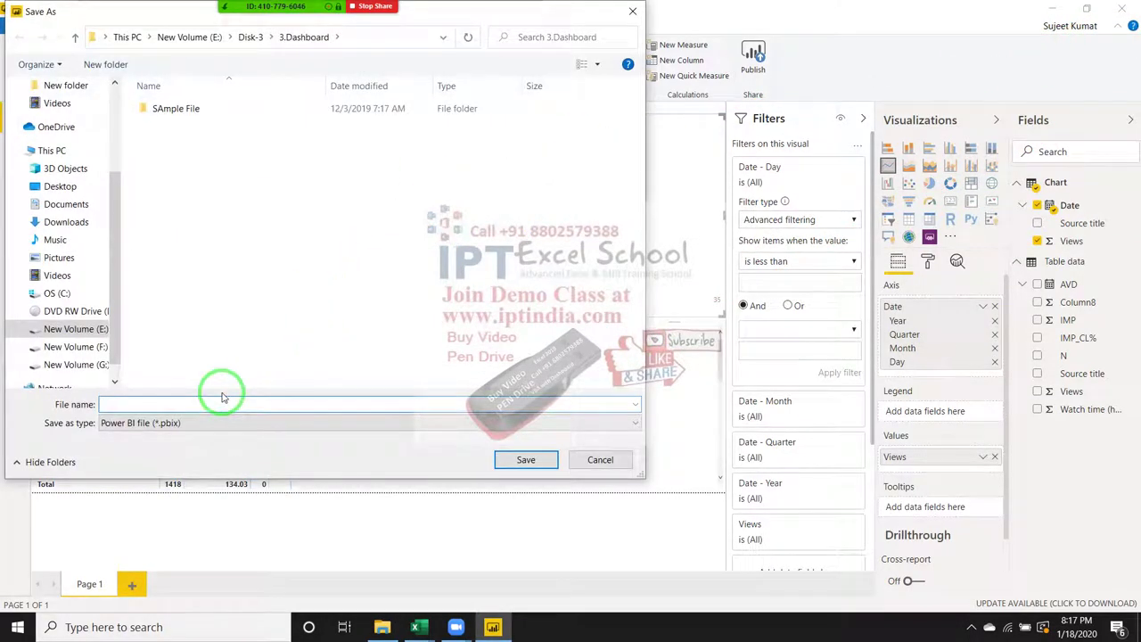
Save the report file as Data.pbix to continue publishing.
type("Data")
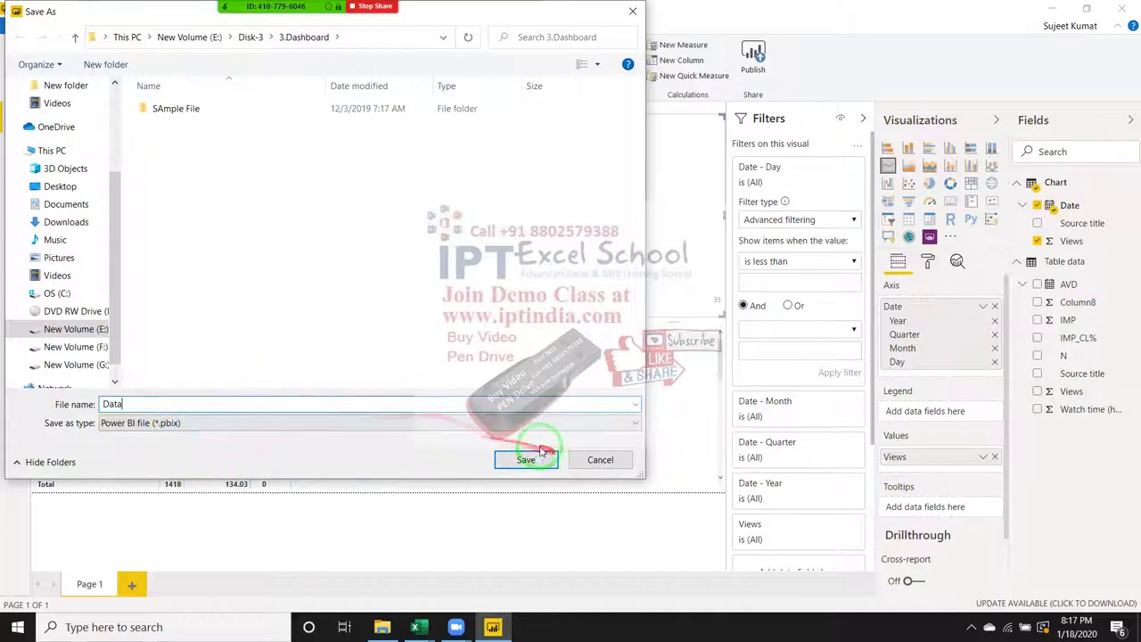
left_click(526, 459)
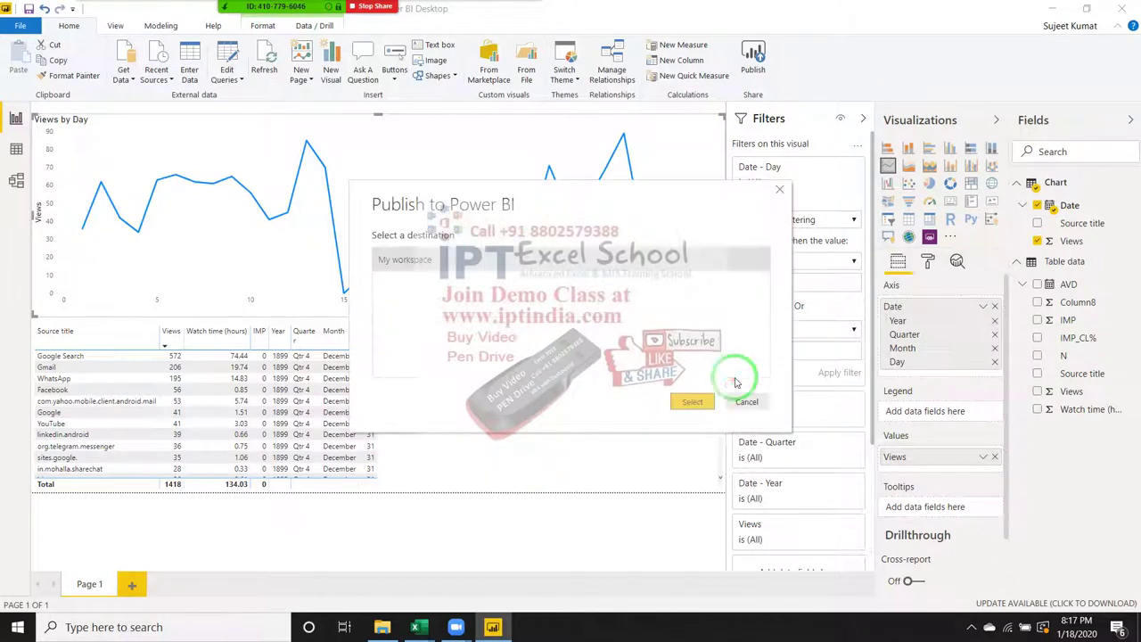
Publish Data.pbix to My workspace and open it in Power BI in the browser.
left_click(693, 402)
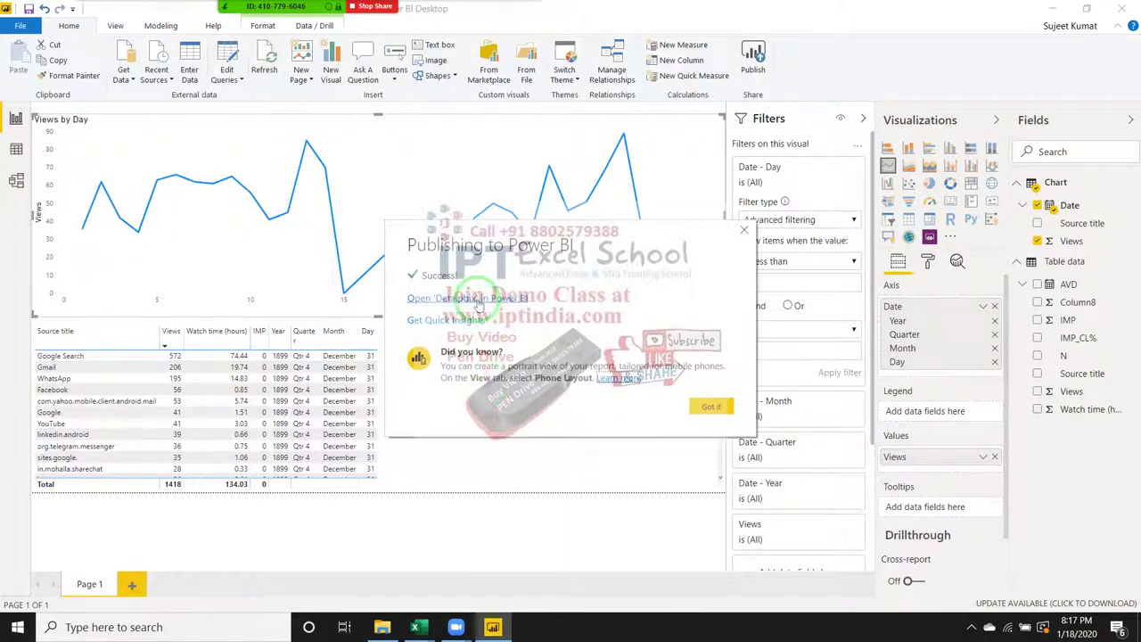
left_click(479, 299)
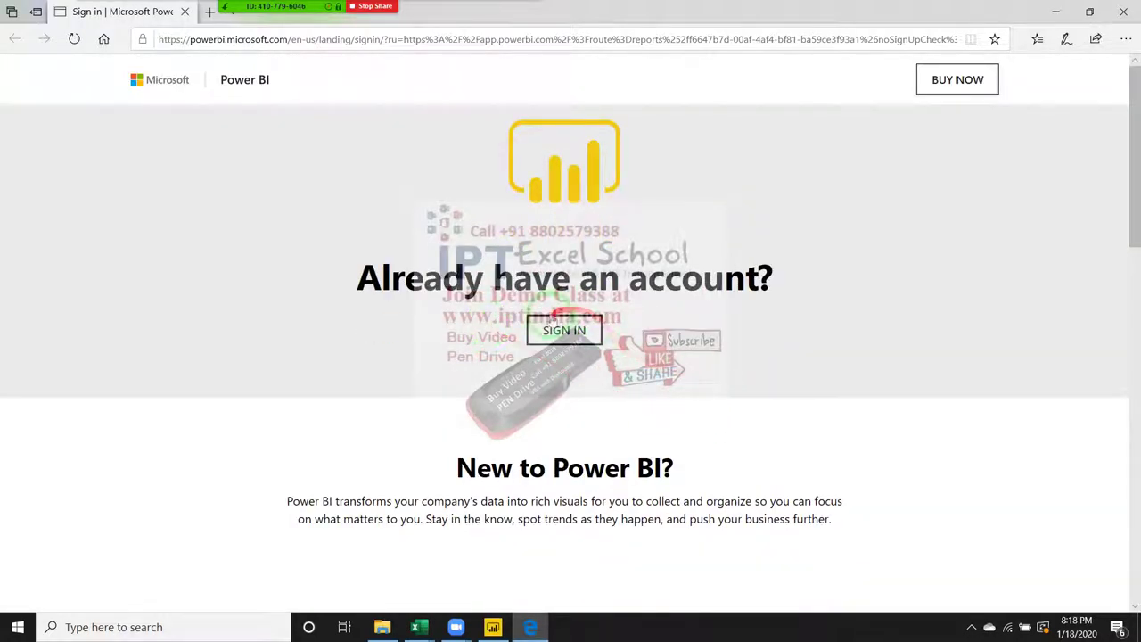
Start signing in from the Power BI landing page in the browser.
left_click(564, 330)
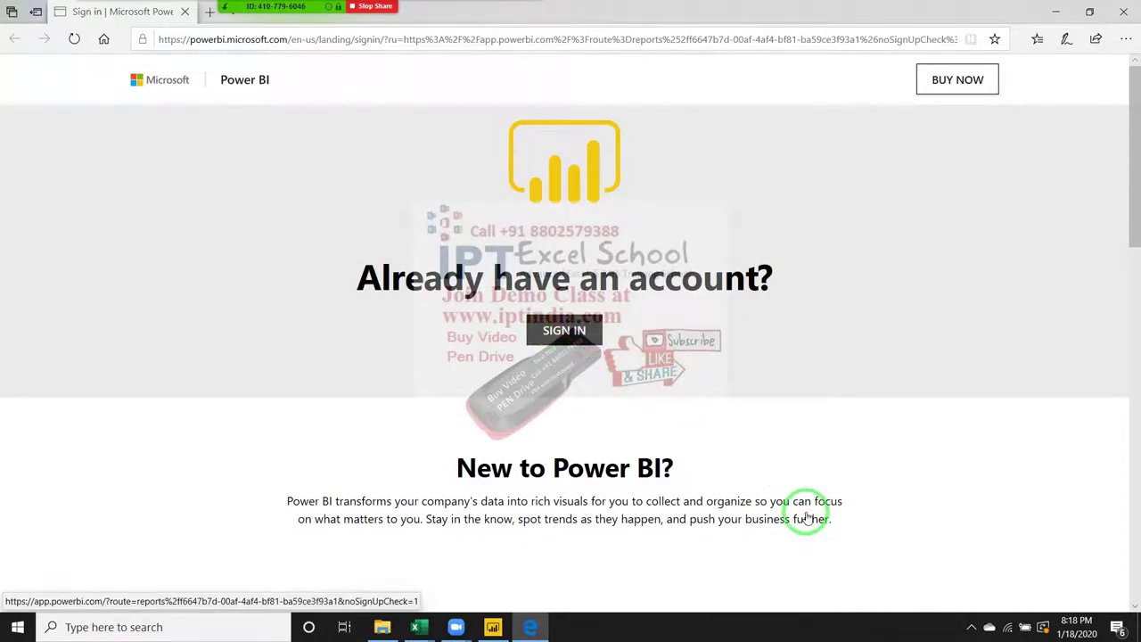
scroll(658, 454, "down", 3)
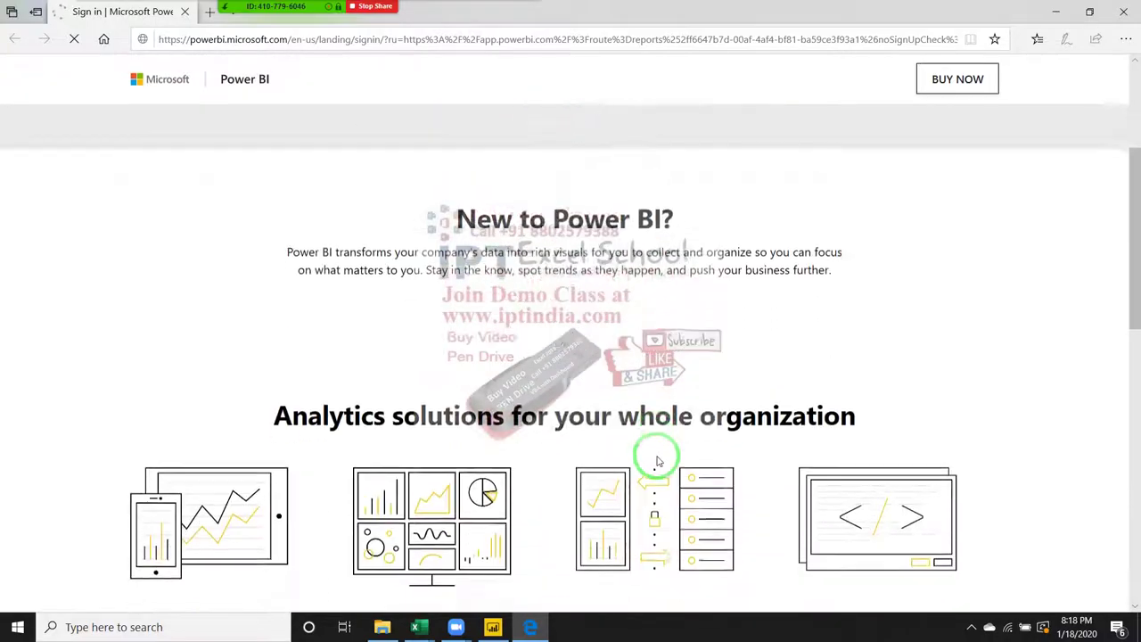
scroll(657, 461, "down", 1)
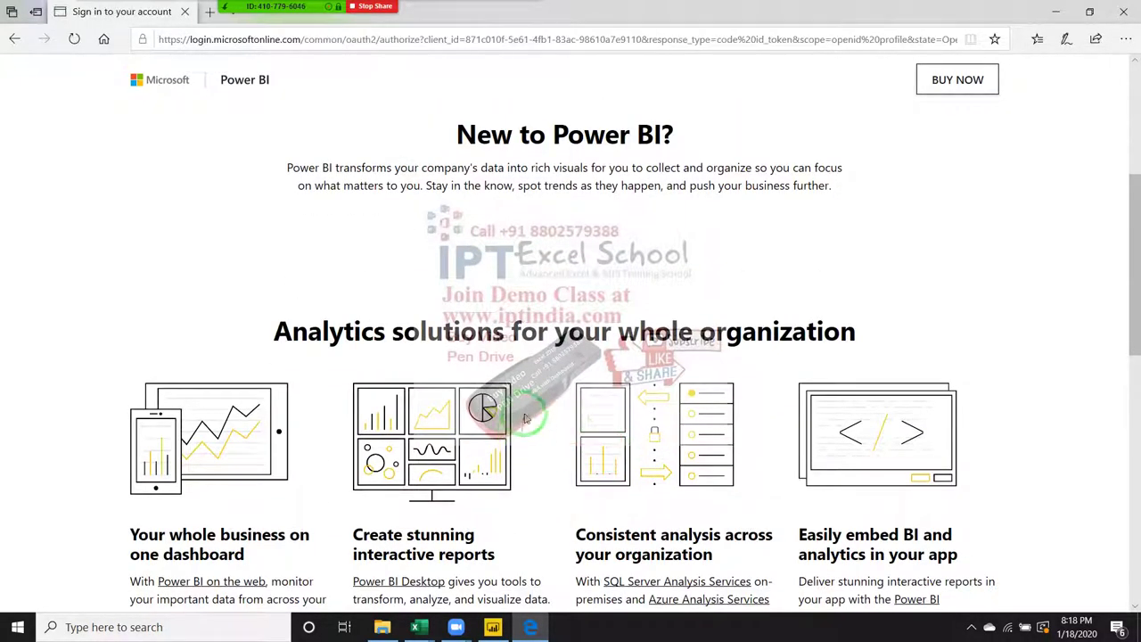
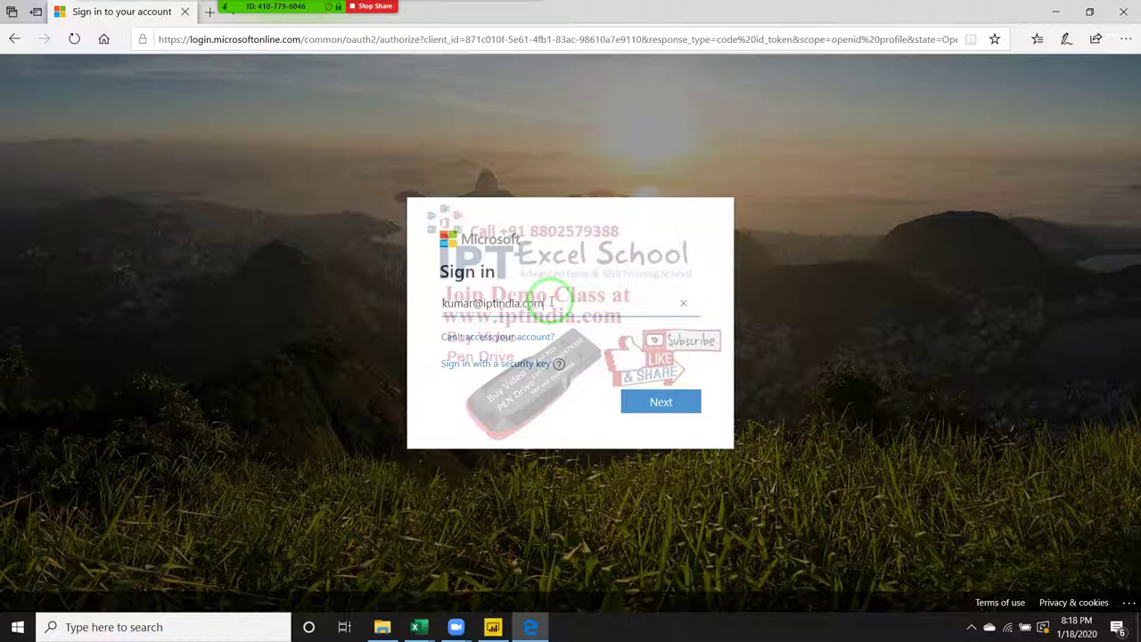
Sign in with the account e-mail and password, and let the browser save the password.
left_click(667, 402)
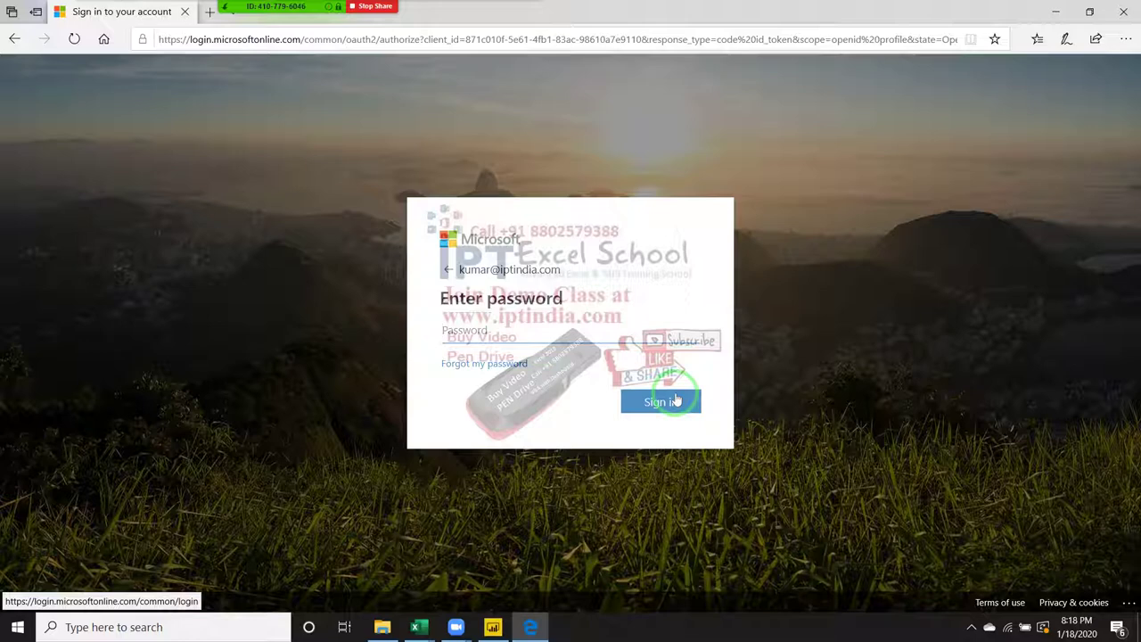
type("•••")
type("••••••")
left_click(676, 401)
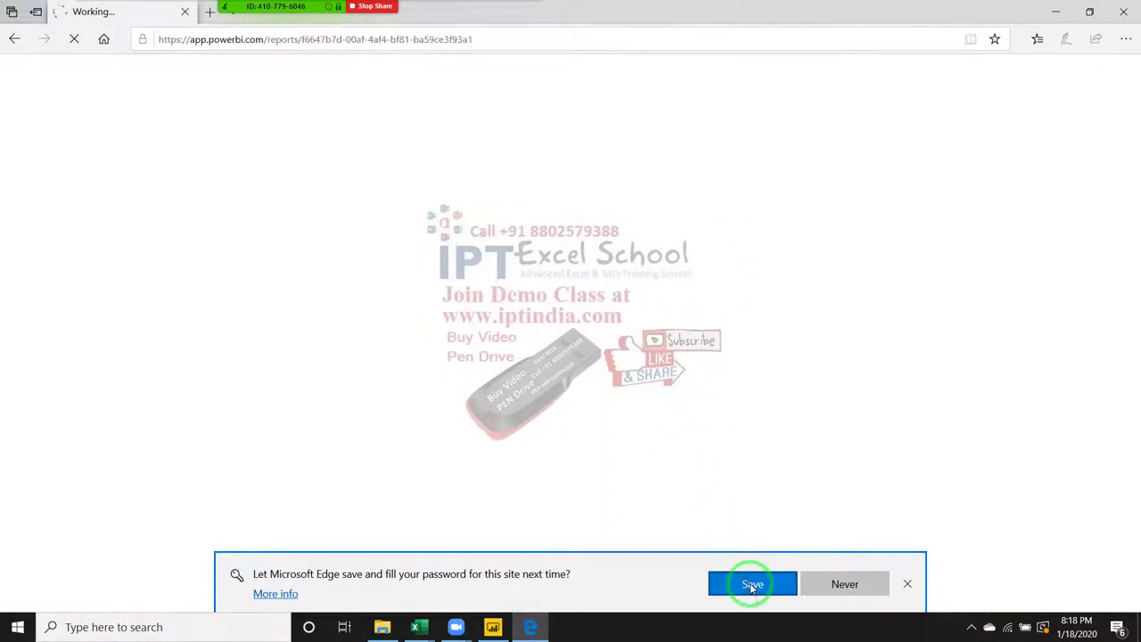
left_click(753, 587)
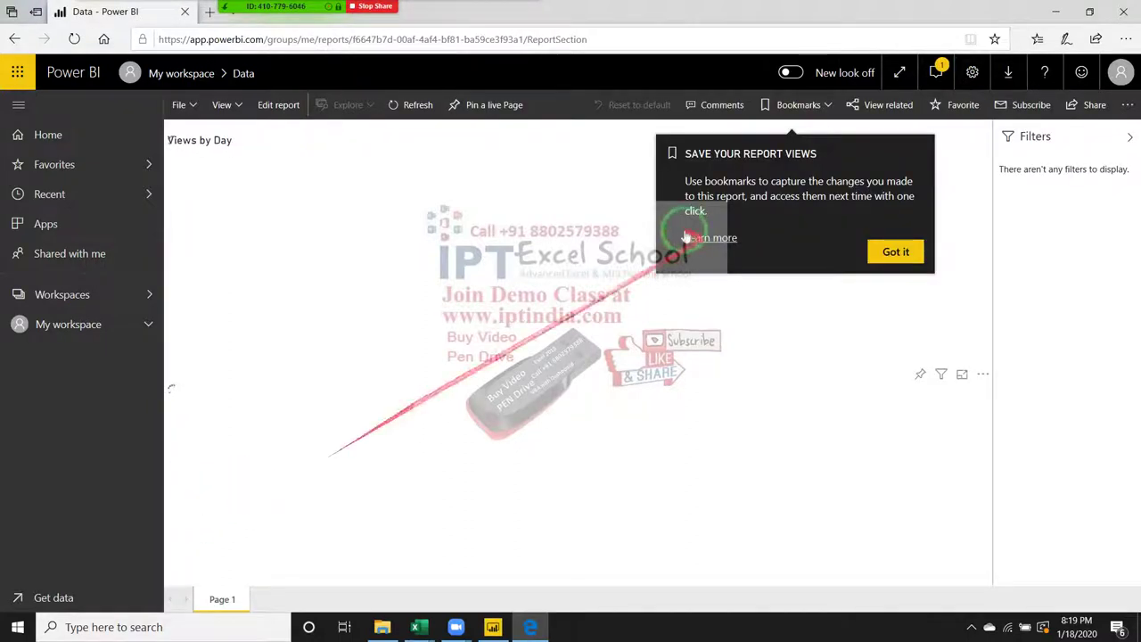
Dismiss the bookmarks tip, review the chart and table, and check then close Related content.
left_click(896, 251)
mouse_move(579, 482)
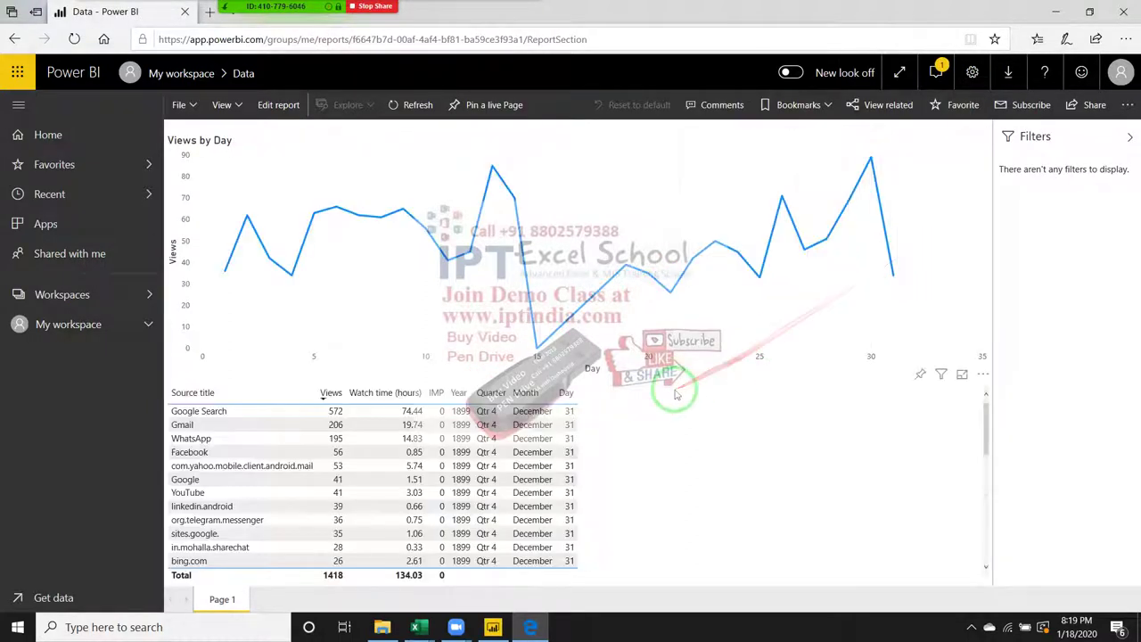
mouse_move(461, 286)
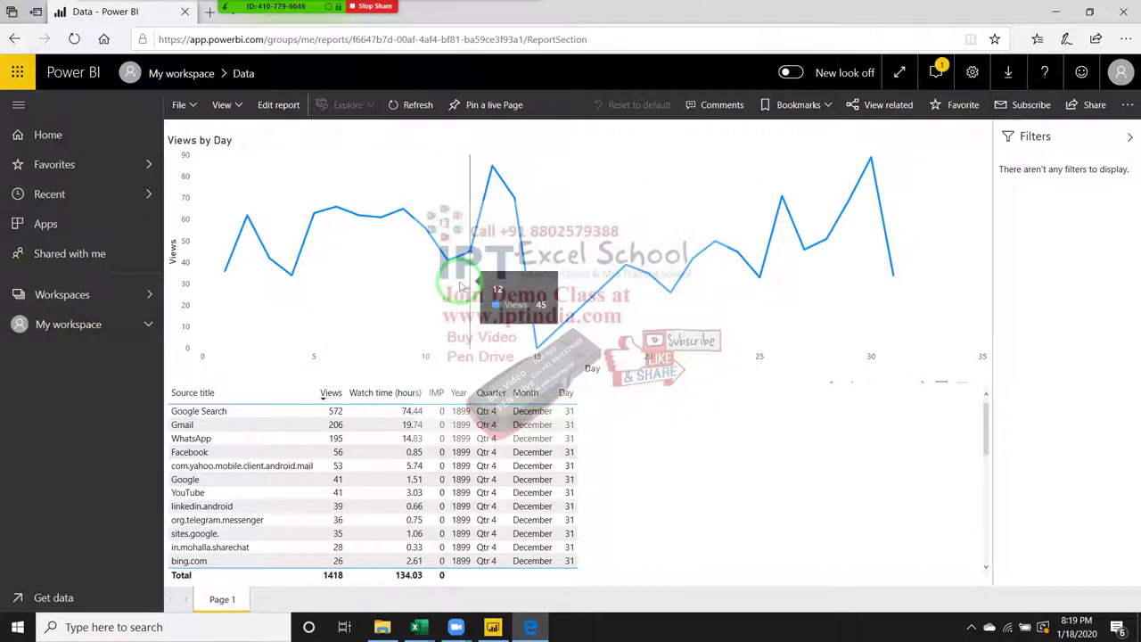
scroll(646, 475, "down", 3)
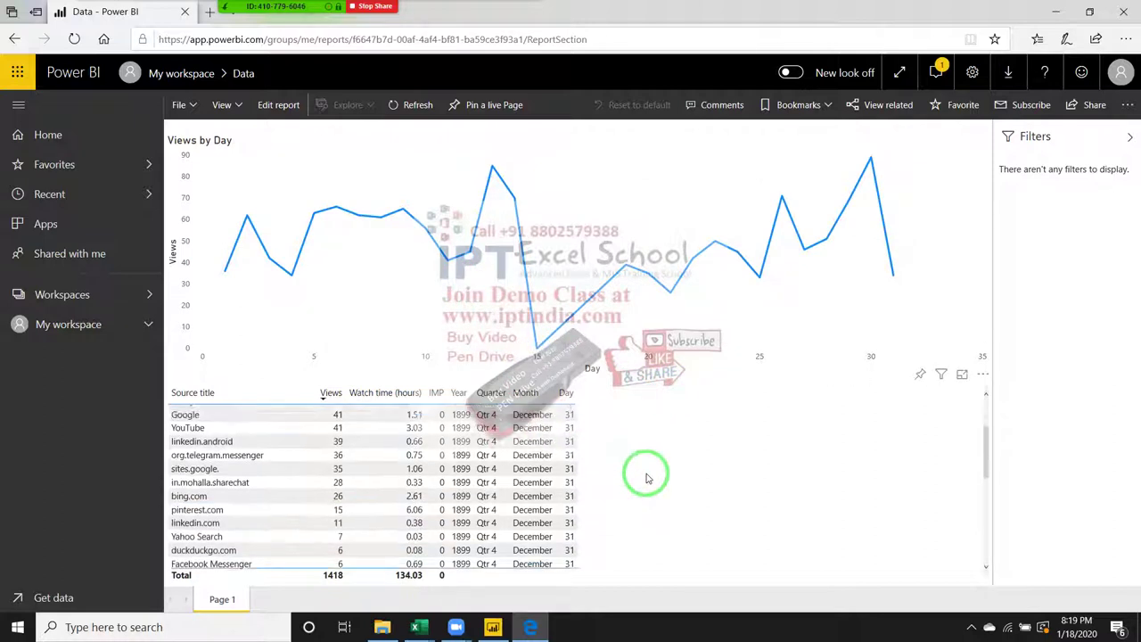
scroll(648, 475, "up", 3)
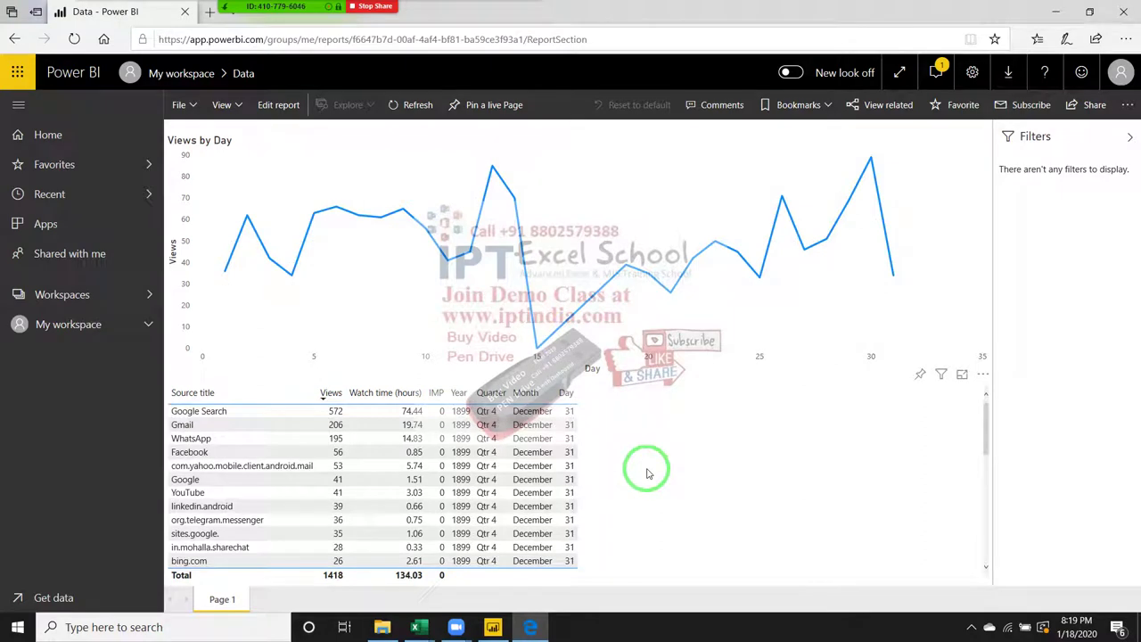
left_click_drag(621, 441, 308, 459)
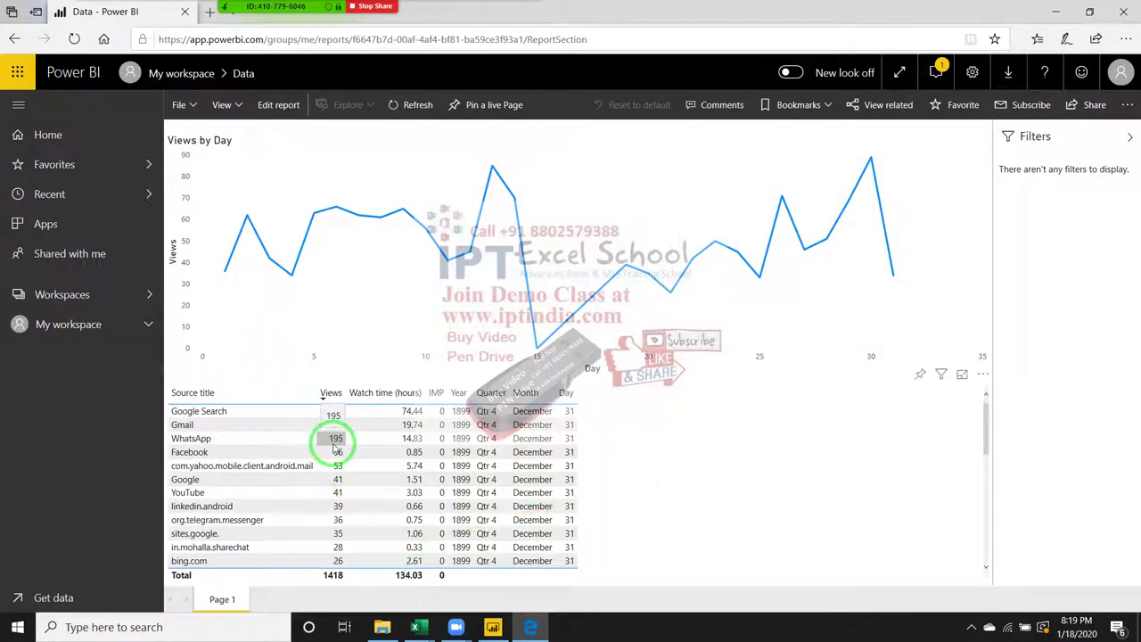
left_click_drag(335, 448, 904, 155)
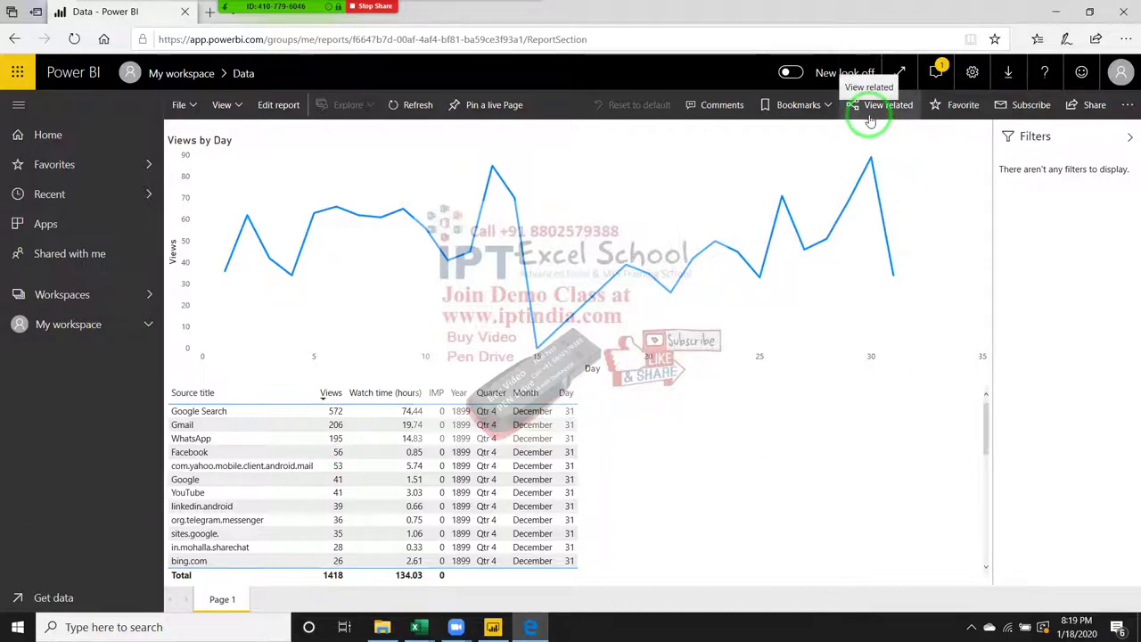
left_click(871, 120)
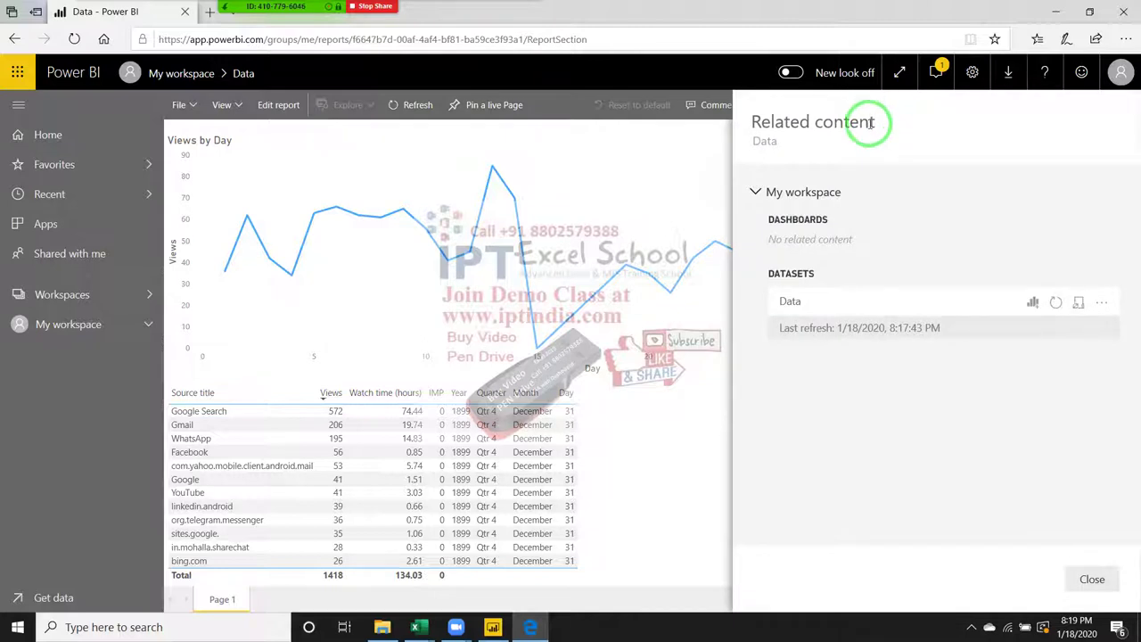
left_click(1091, 579)
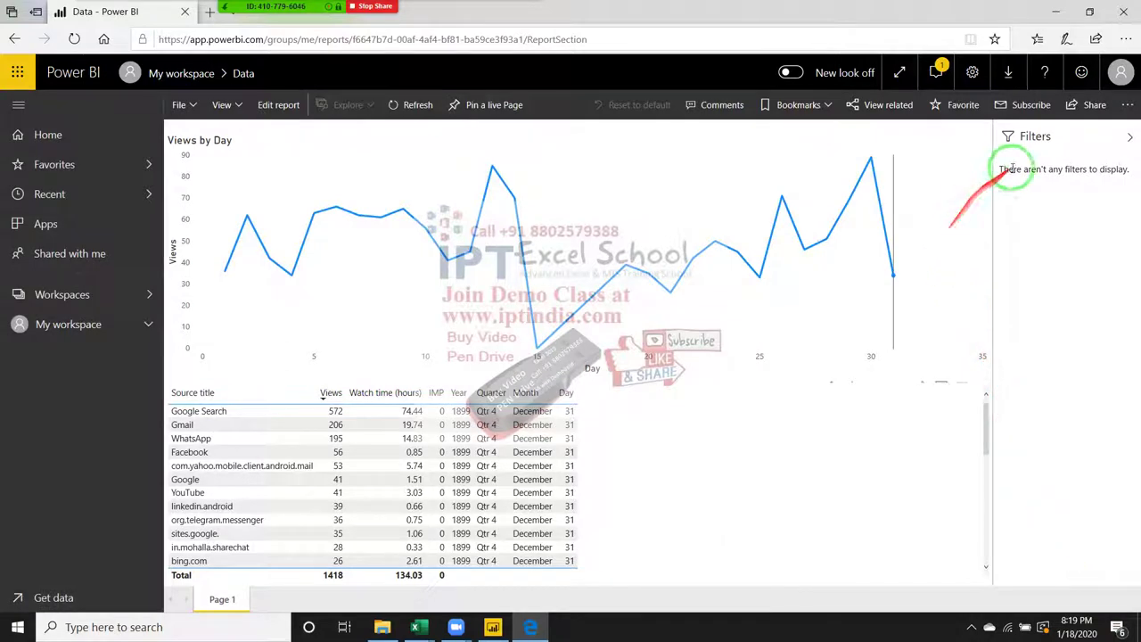
Try sharing the Data report and decline the free Pro trial offer.
left_click(1072, 106)
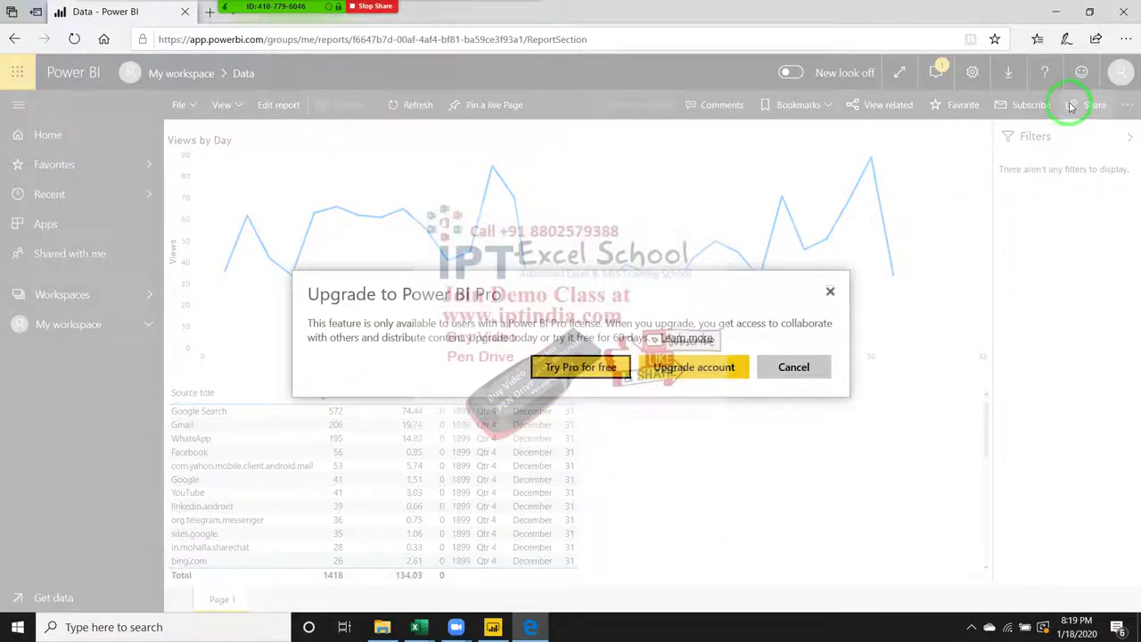
left_click(576, 378)
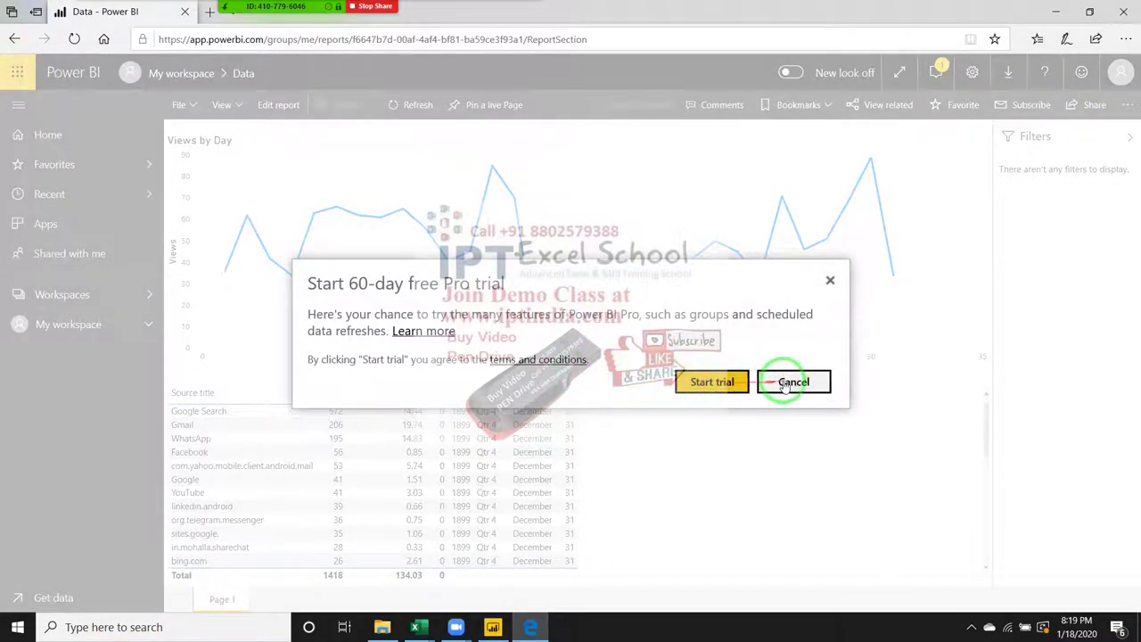
left_click(791, 396)
left_click(791, 396)
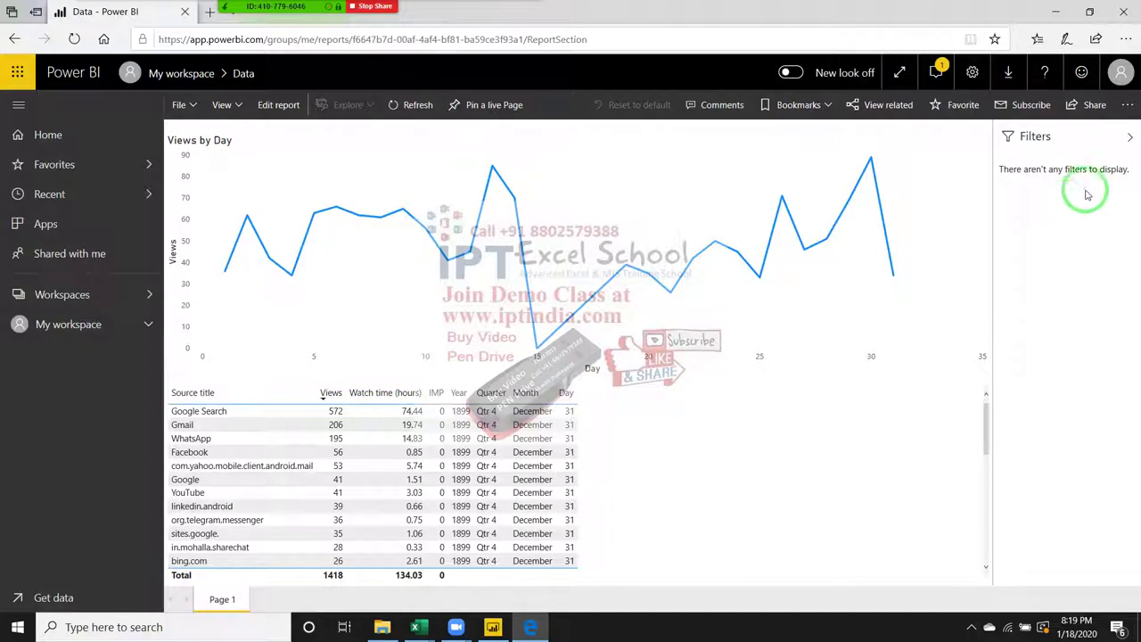
Look at the report's more-options menu, then go to My workspace and expand it.
left_click(1129, 106)
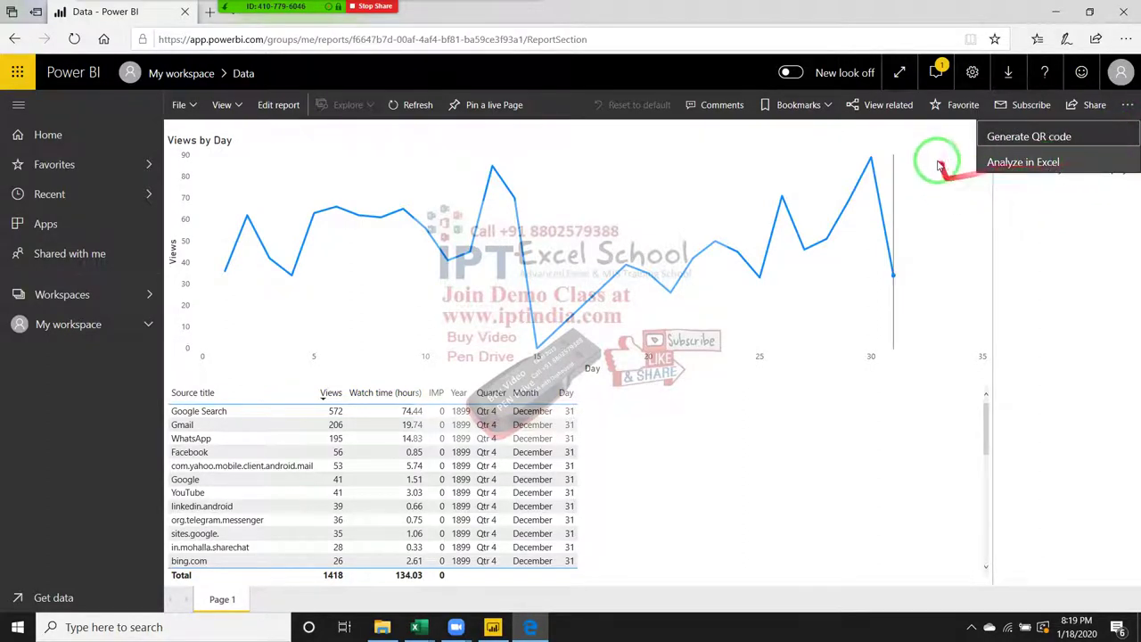
left_click(55, 421)
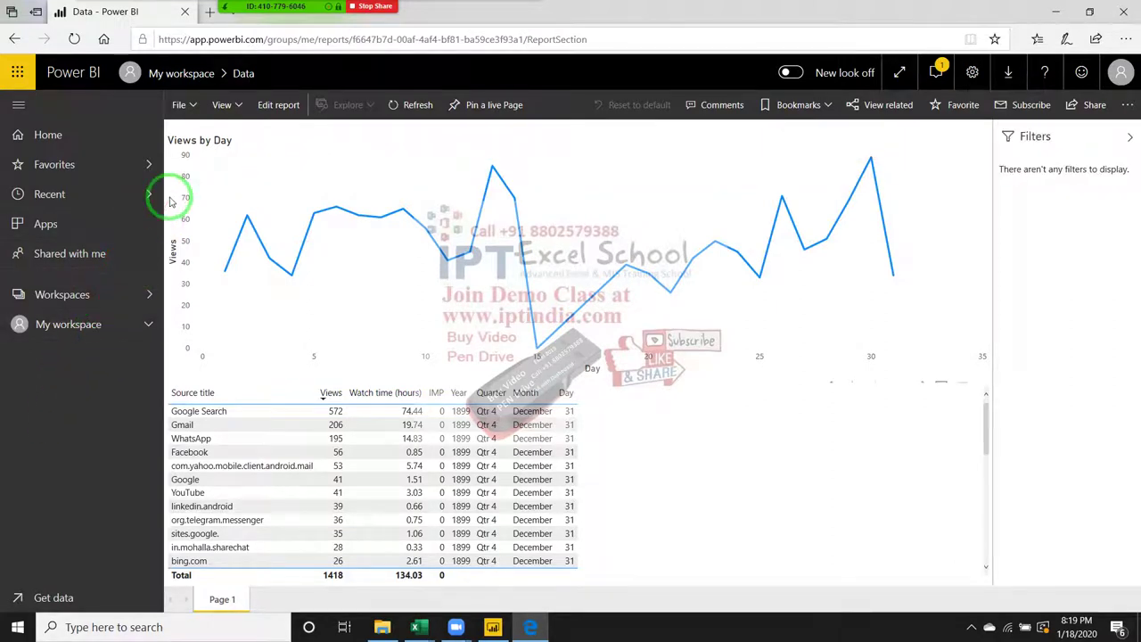
left_click(131, 330)
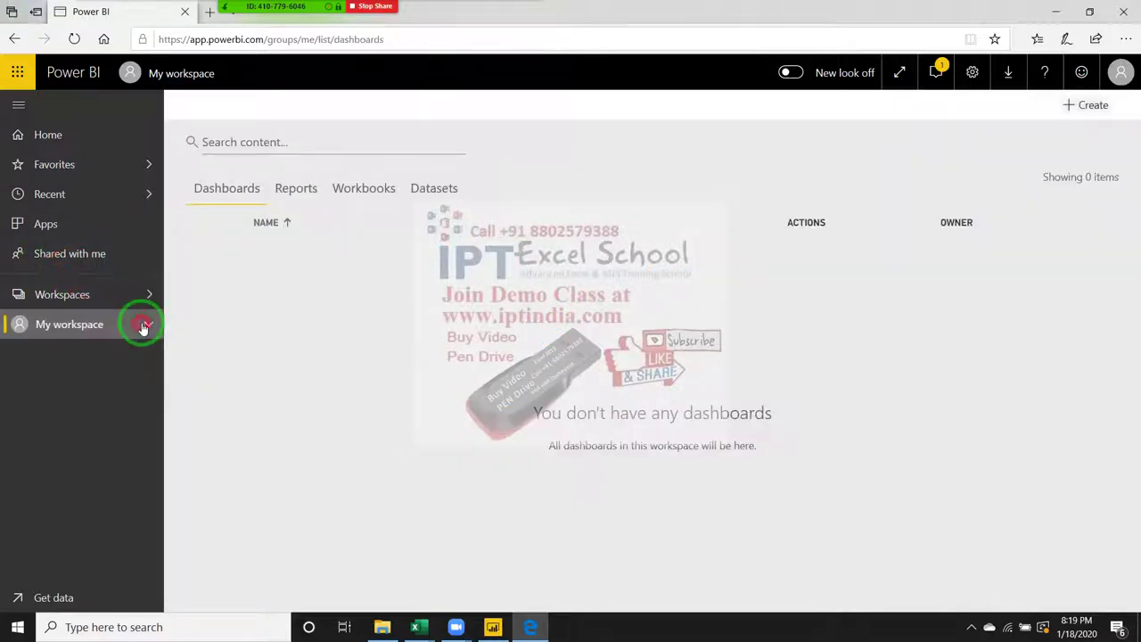
left_click(142, 328)
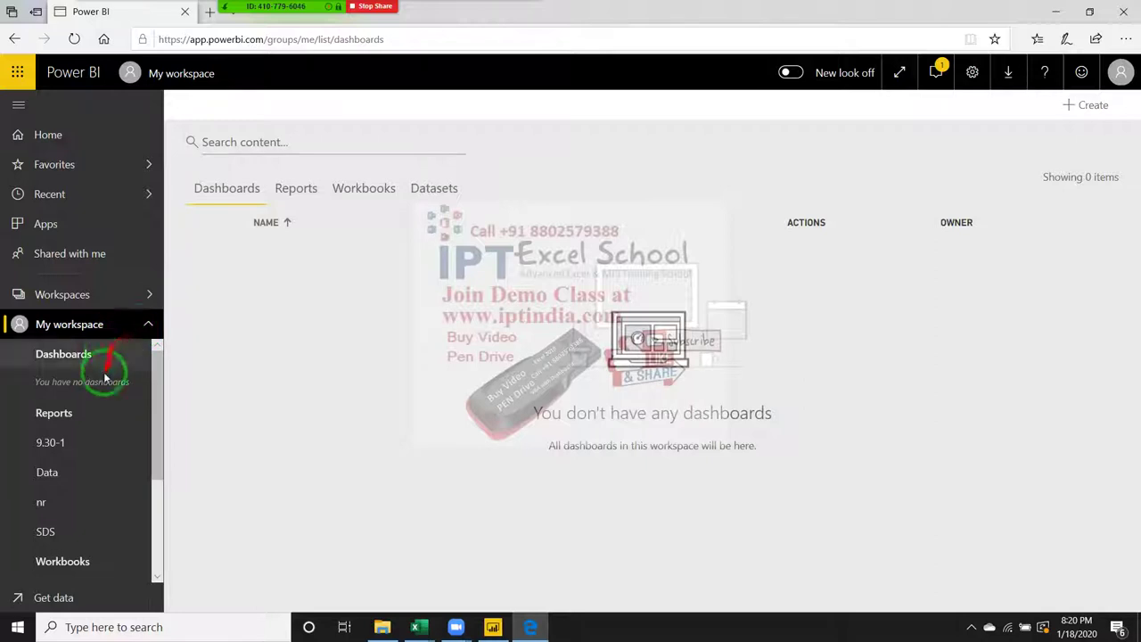
Browse My workspace, toggling the reports list and viewing its dashboards.
scroll(79, 450, "down", 2)
scroll(98, 499, "down", 1)
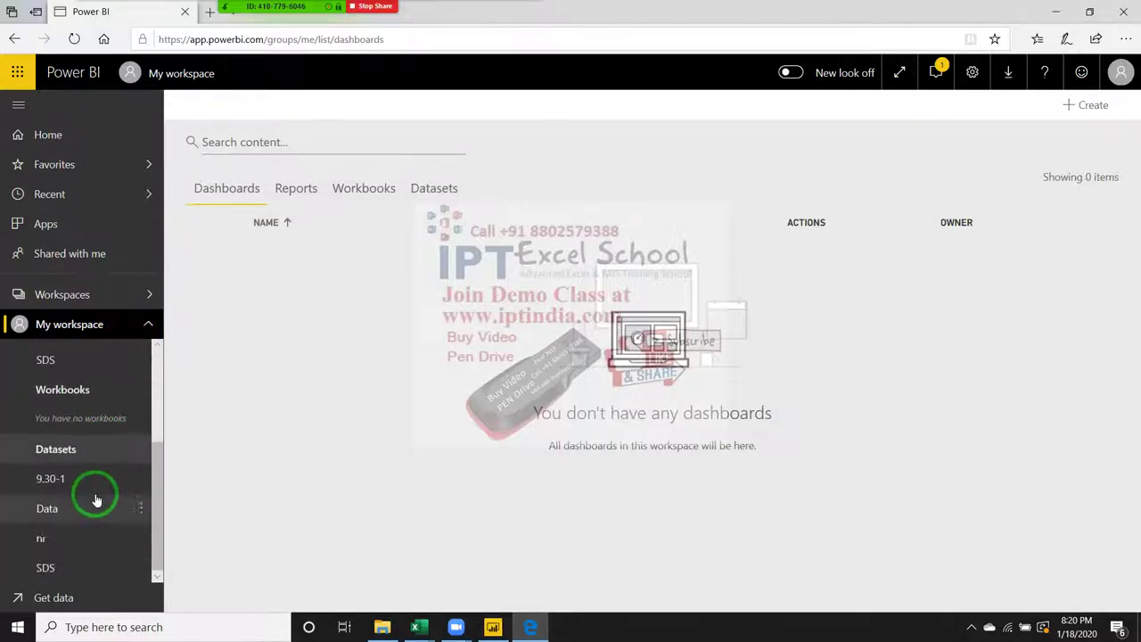
scroll(89, 445, "up", 4)
scroll(83, 423, "down", 2)
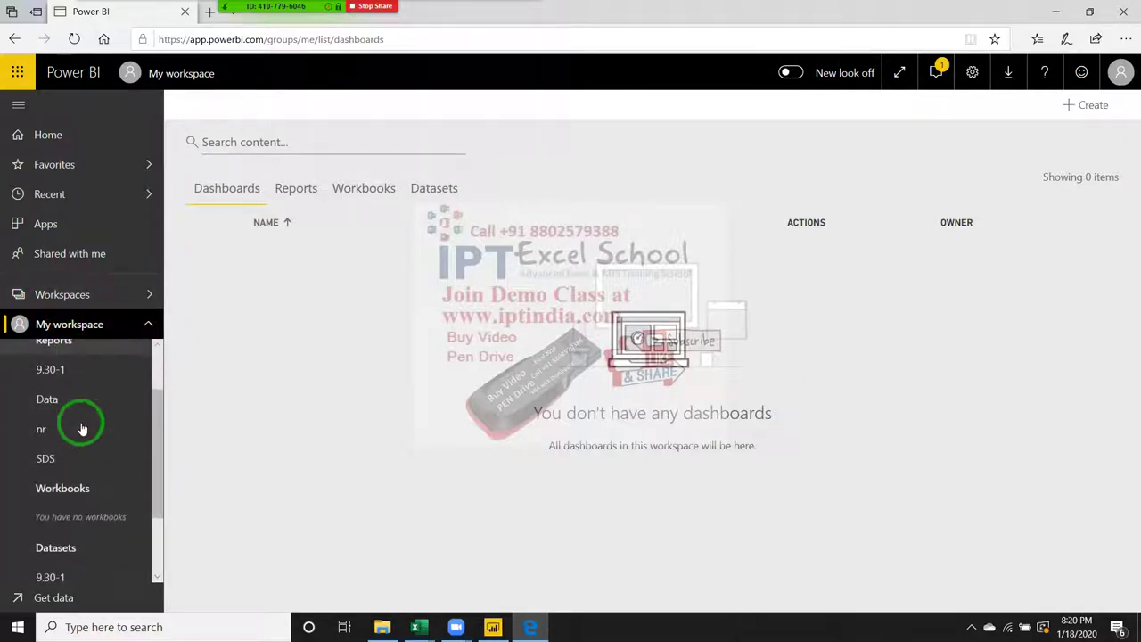
scroll(84, 420, "down", 2)
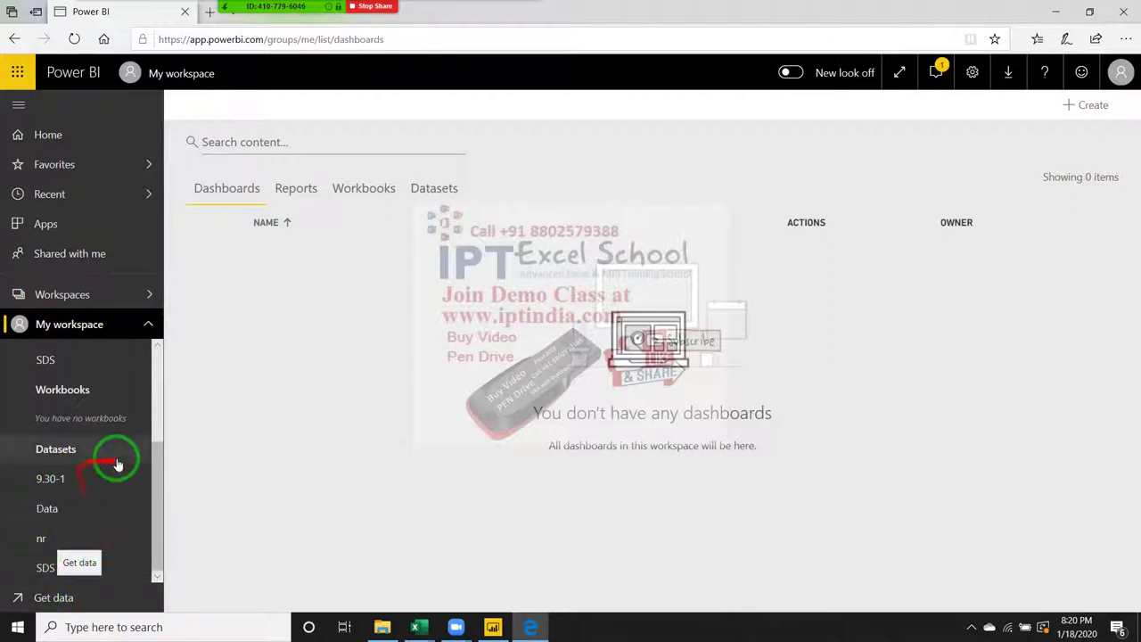
scroll(82, 464, "up", 3)
scroll(83, 437, "up", 1)
left_click(82, 417)
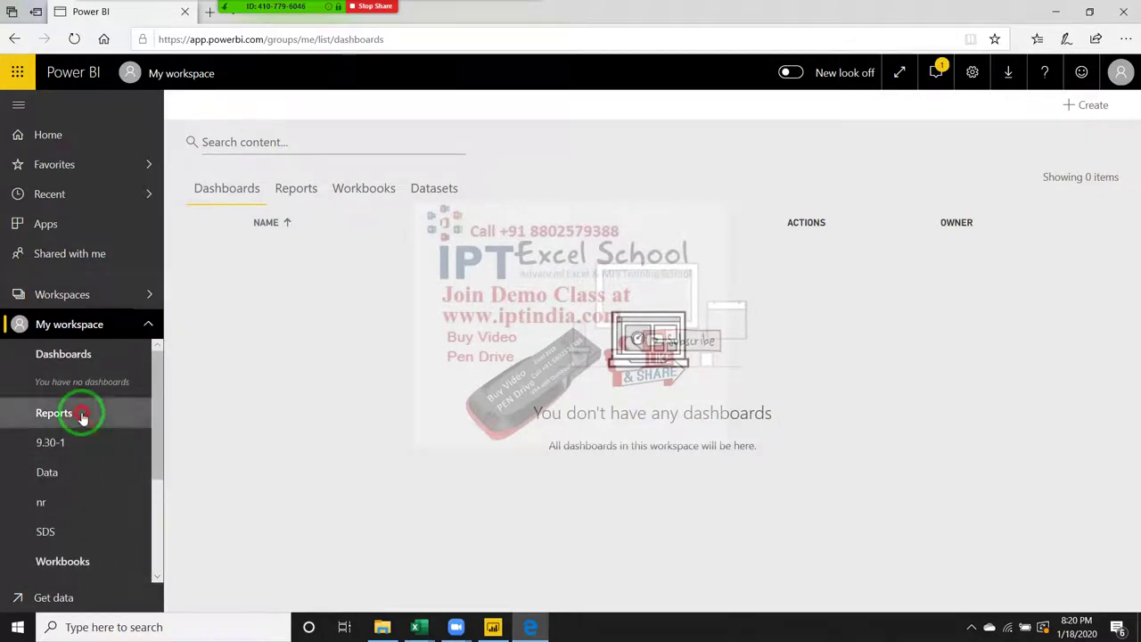
left_click(54, 415)
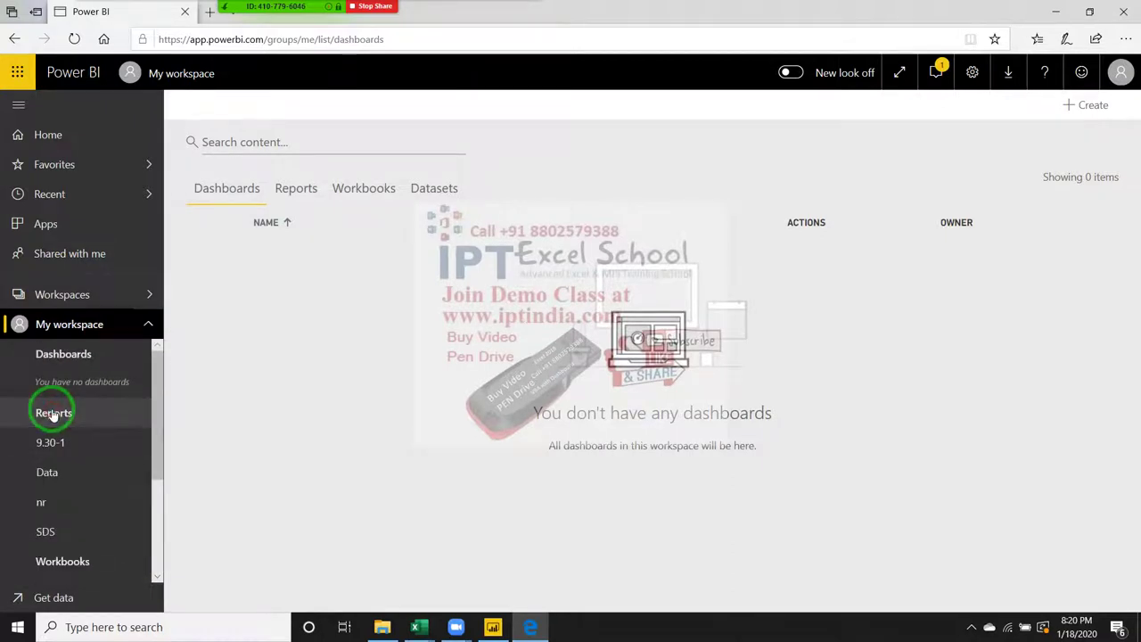
mouse_move(81, 502)
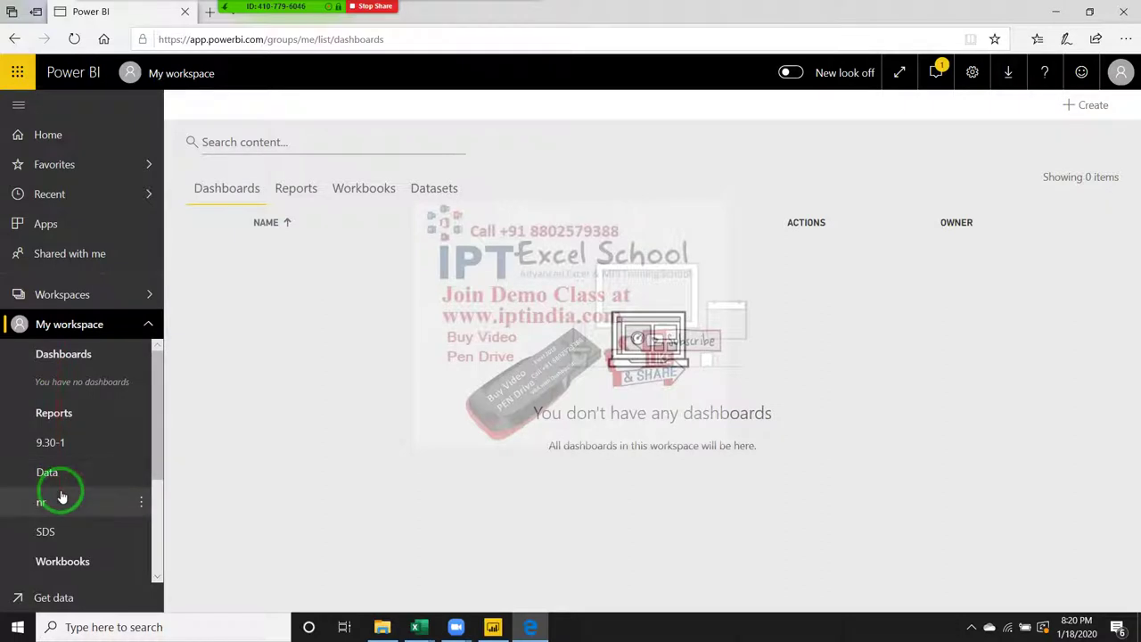
left_click_drag(63, 481, 169, 295)
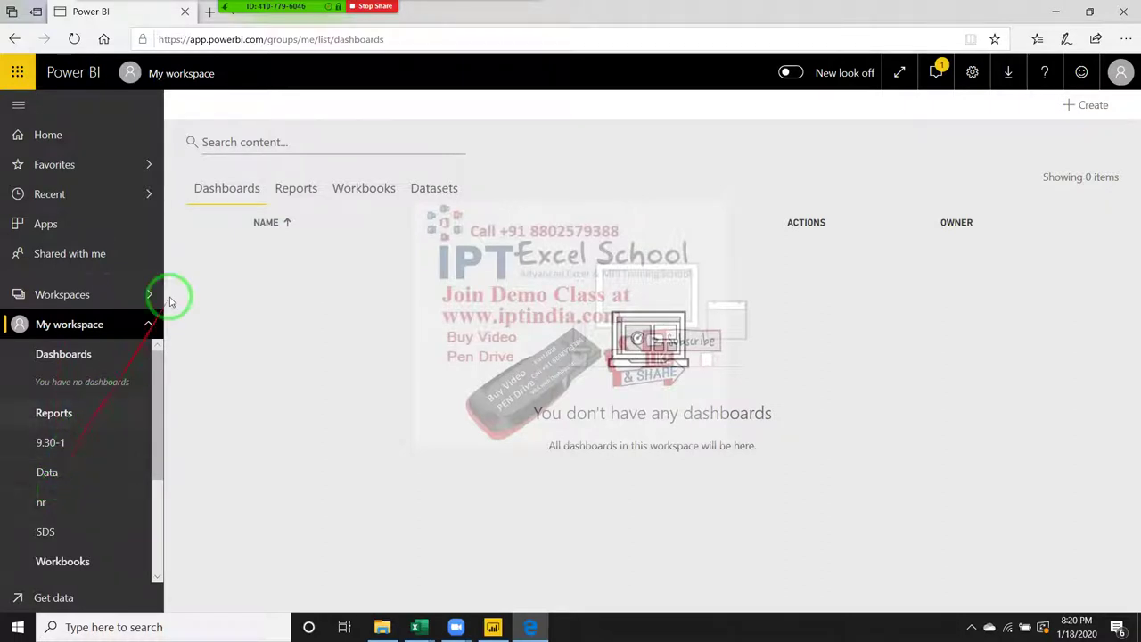
left_click(234, 190)
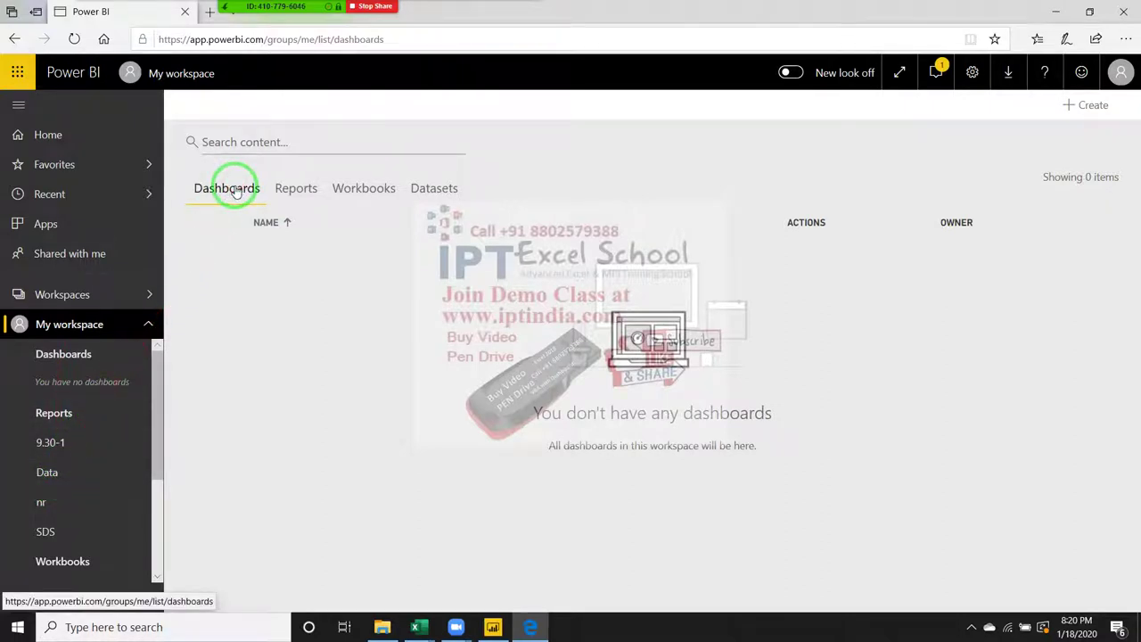
left_click(52, 415)
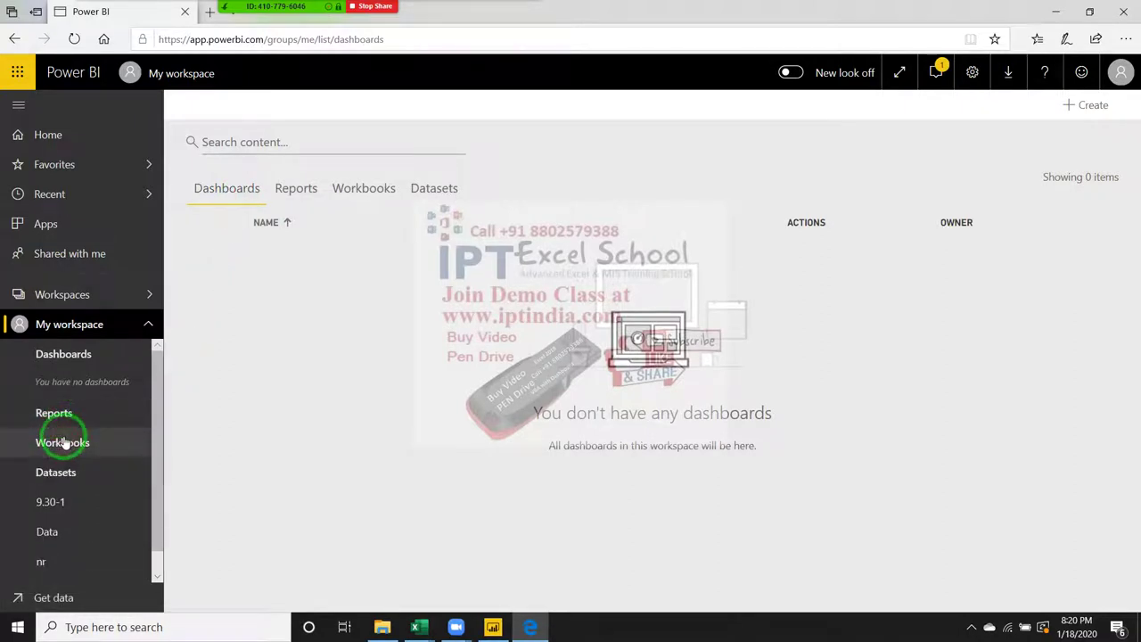
Expand Workbooks, collapse Datasets, check the Workspaces flyout, and return to the Data report.
left_click(67, 446)
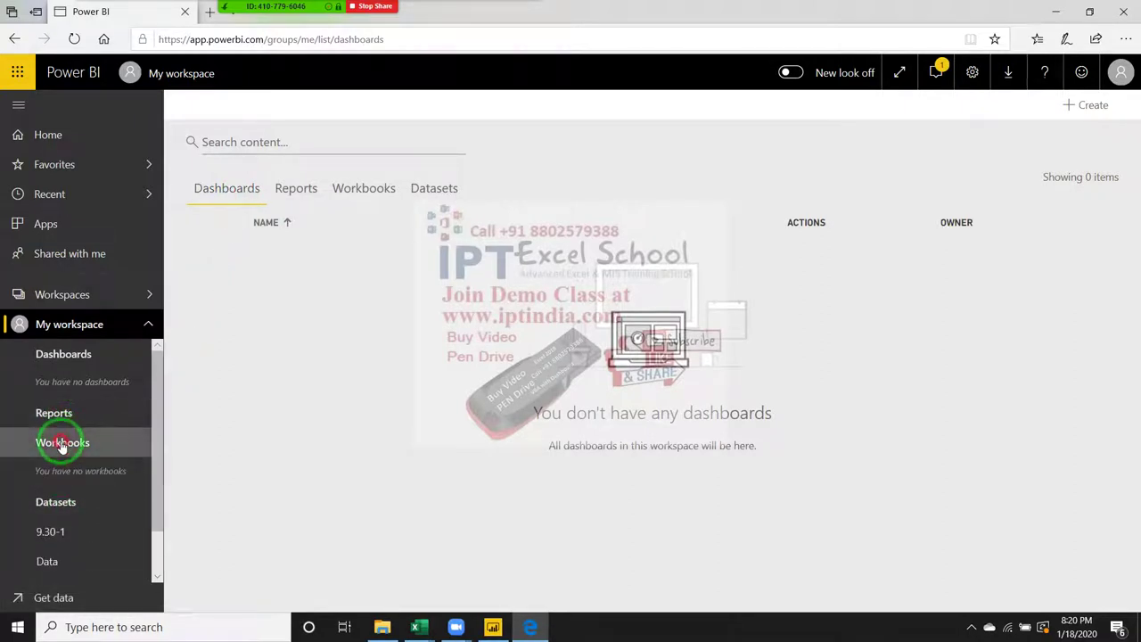
left_click(62, 505)
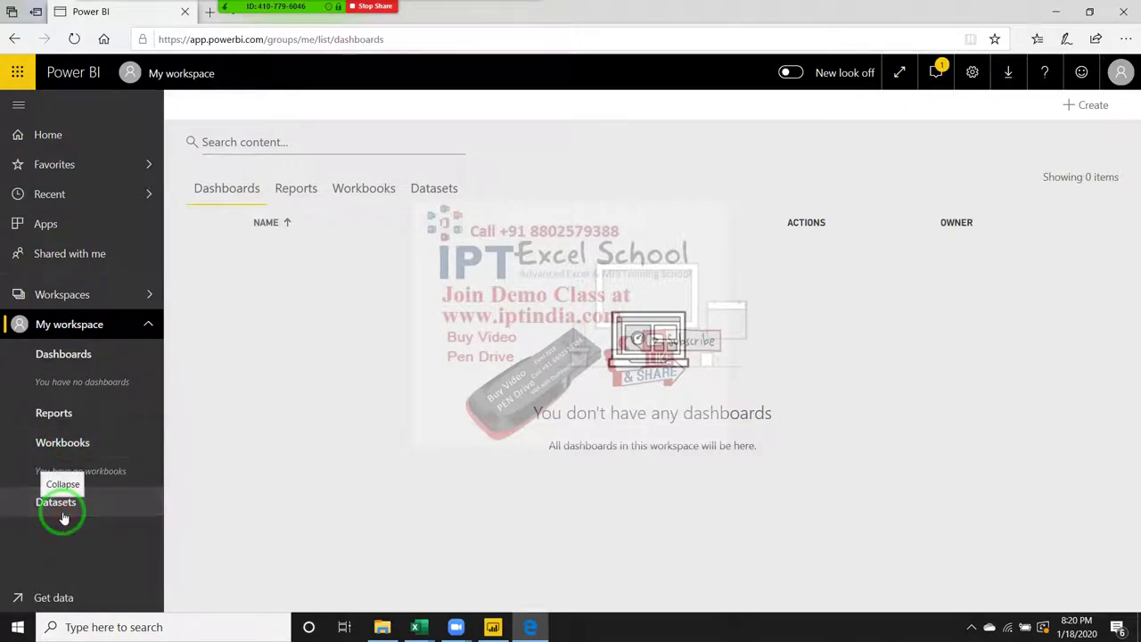
left_click_drag(133, 451, 65, 346)
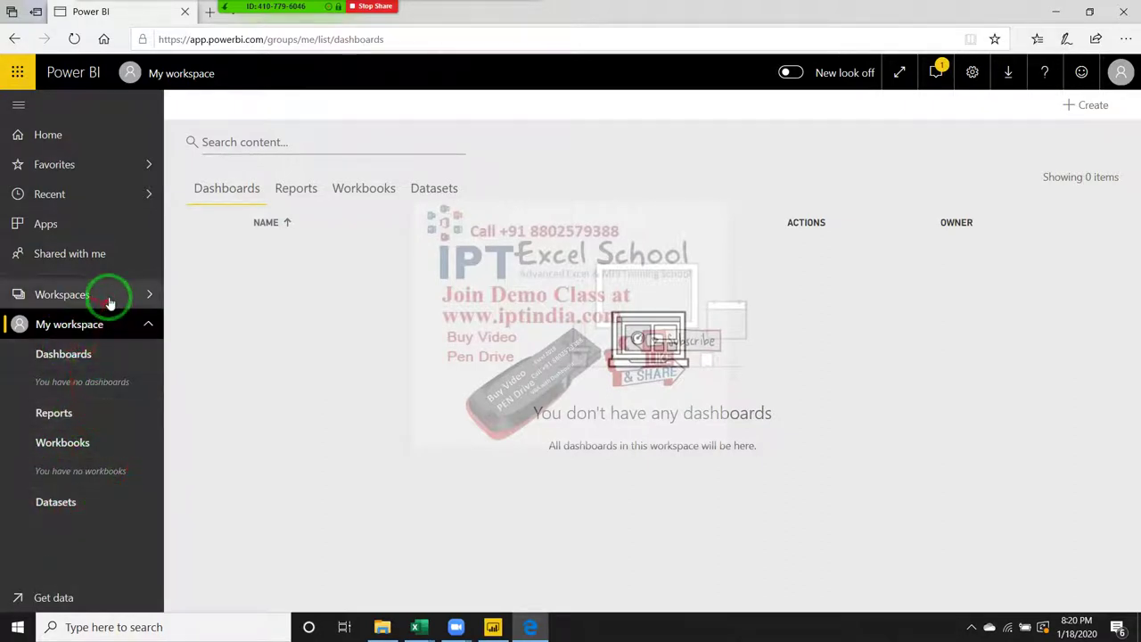
left_click(56, 297)
left_click_drag(72, 294, 219, 187)
mouse_move(268, 330)
left_mouse_down()
mouse_move(407, 478)
mouse_move(974, 220)
mouse_move(300, 224)
left_mouse_up()
left_click(438, 466)
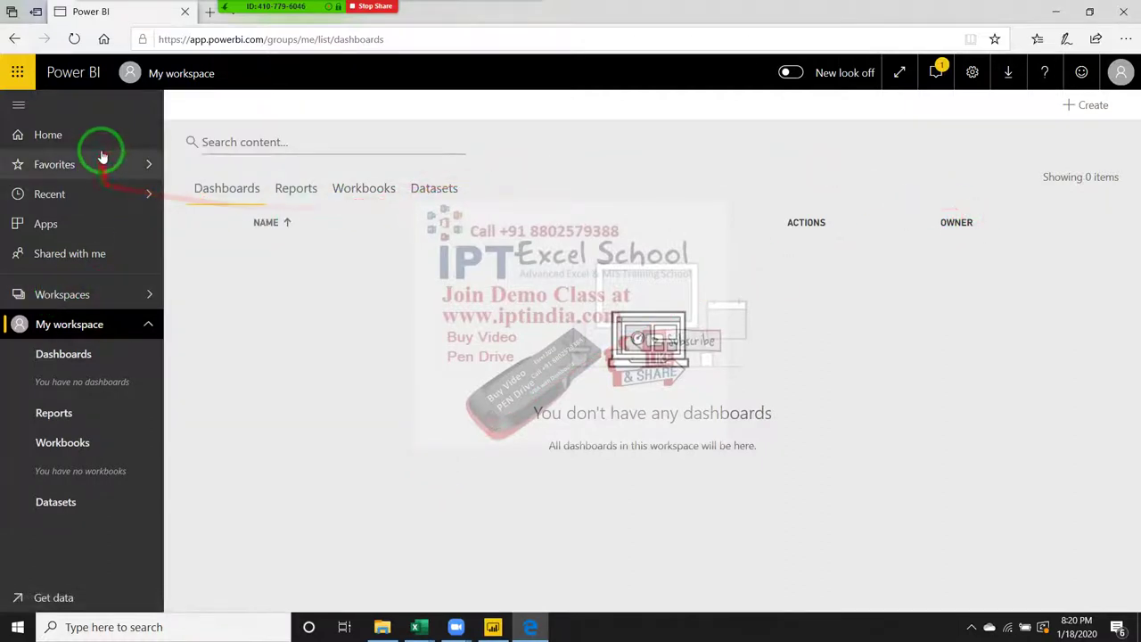
mouse_move(36, 112)
left_mouse_down()
mouse_move(5, 40)
mouse_move(310, 222)
left_mouse_up()
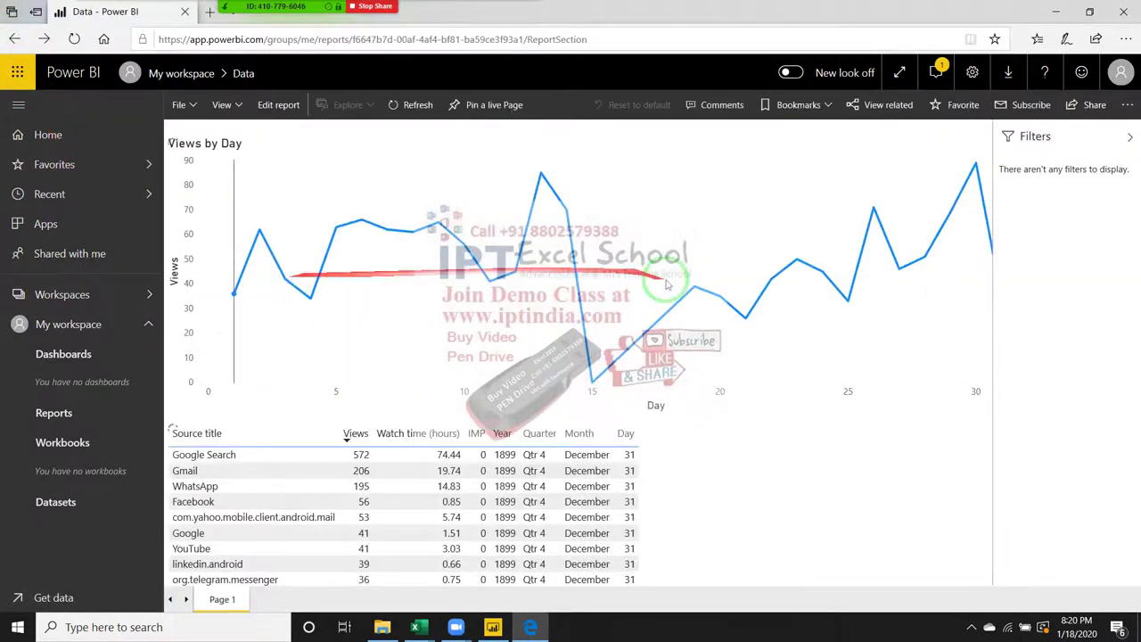
left_click_drag(288, 281, 1092, 109)
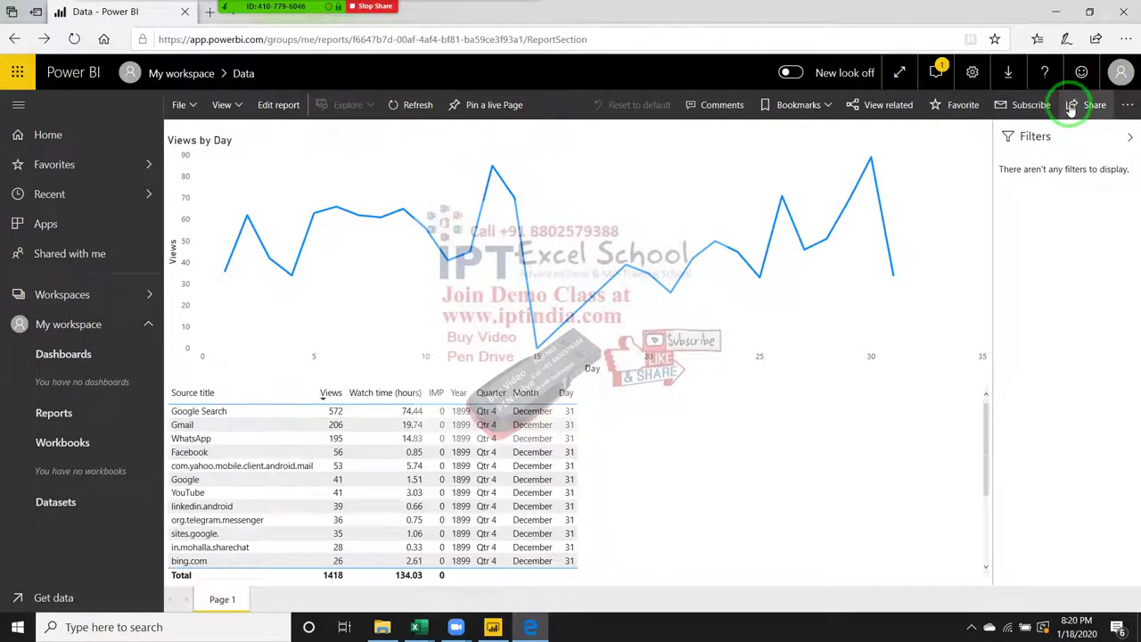
left_click(1010, 75)
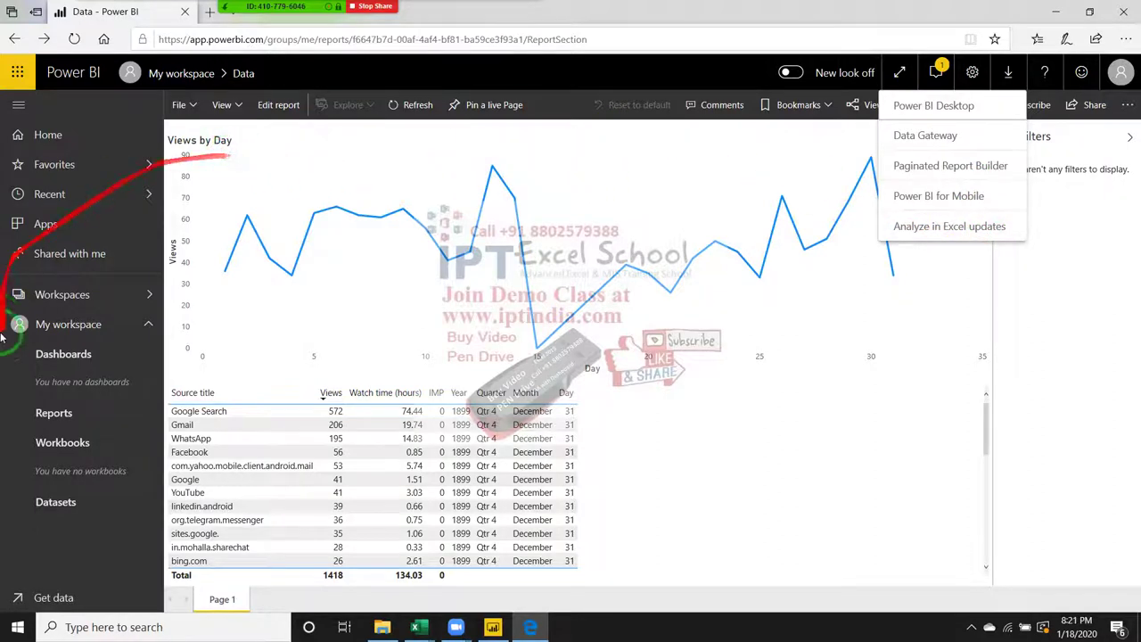
left_click(2, 373)
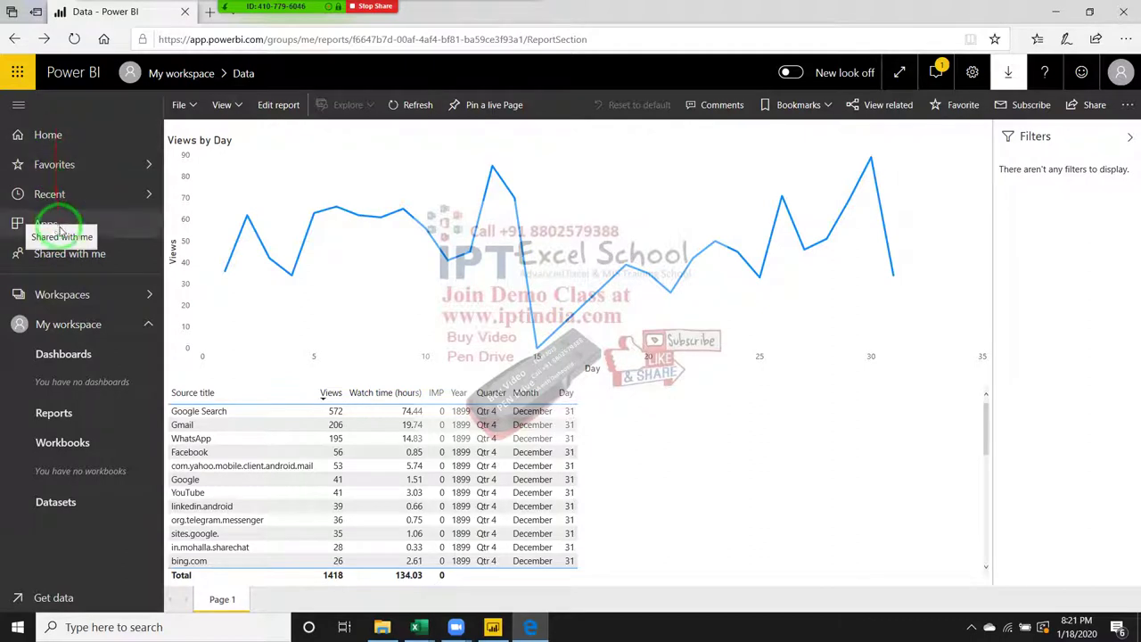
left_click(60, 258)
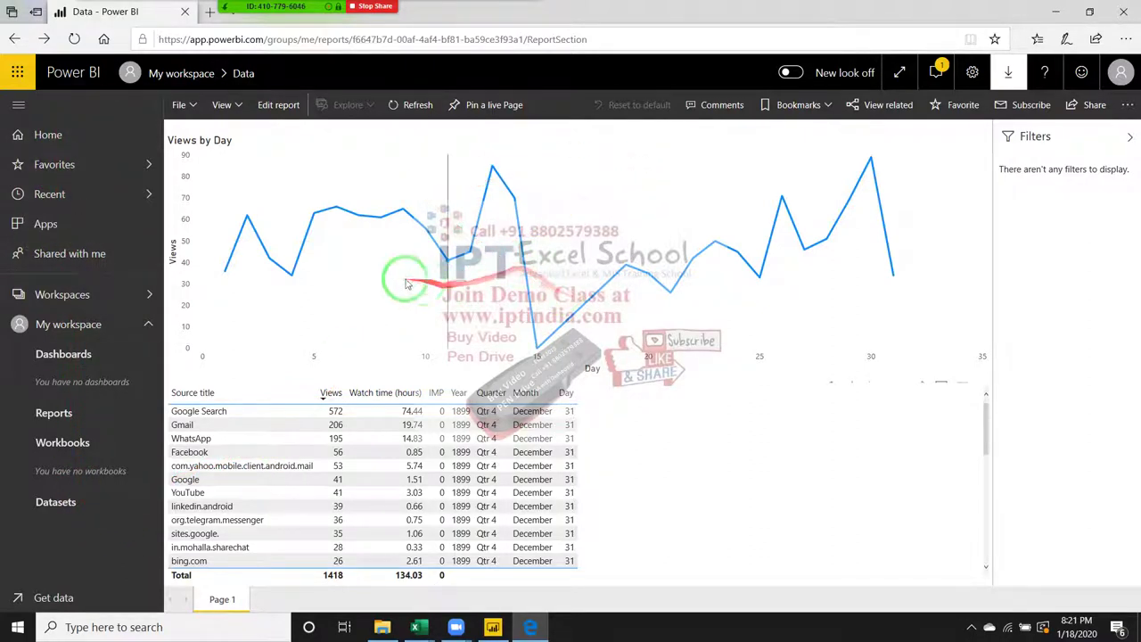
left_click(576, 423)
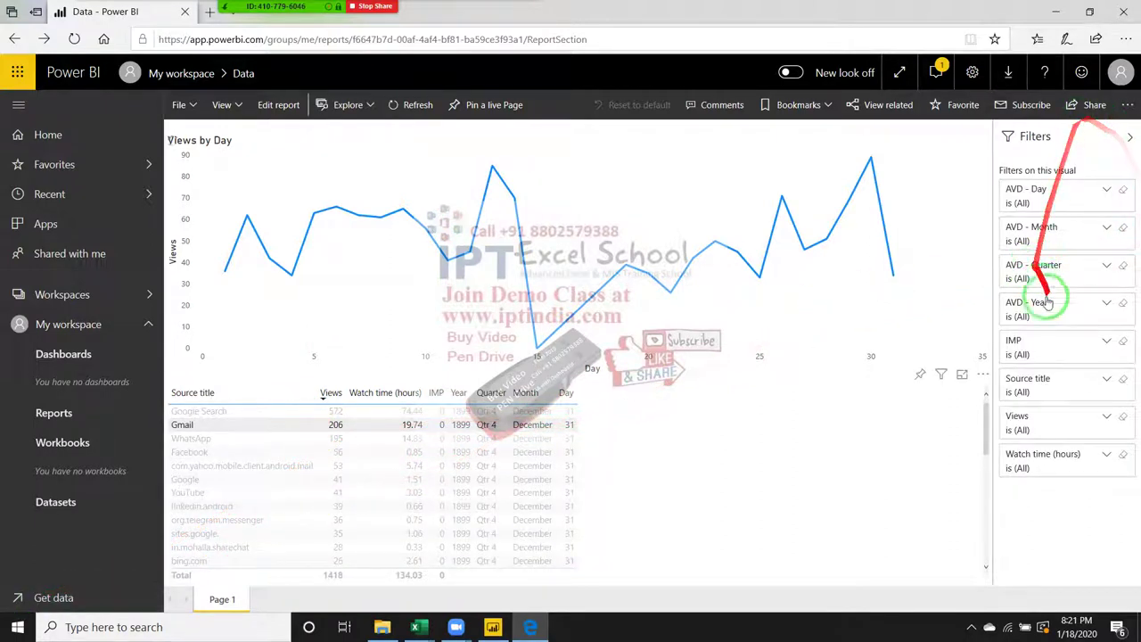
left_click(729, 478)
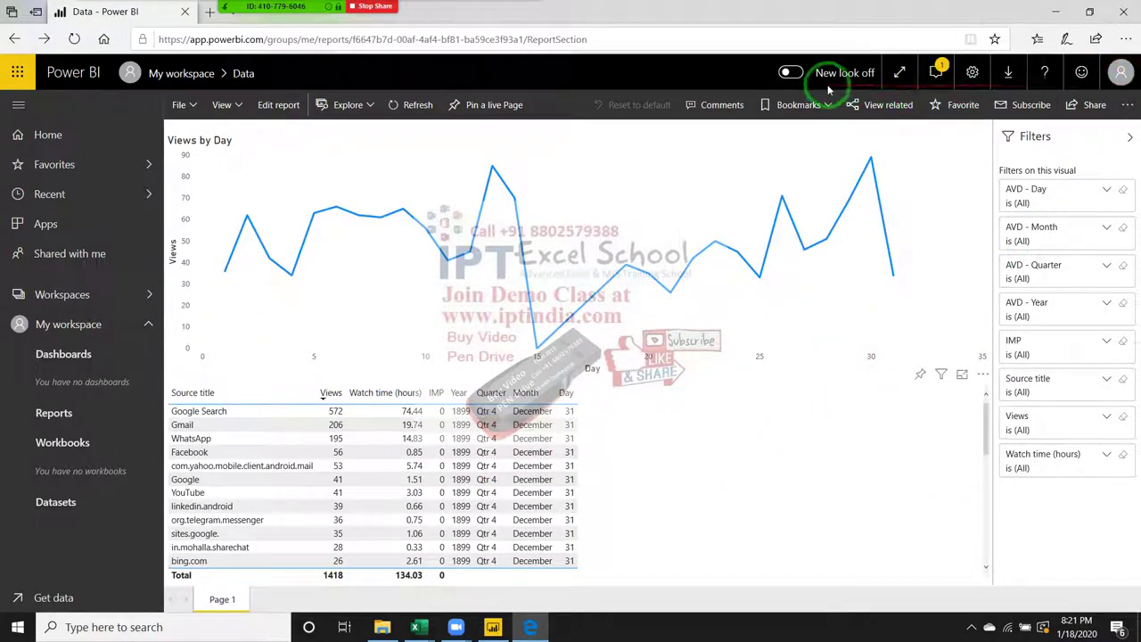
left_click(1127, 105)
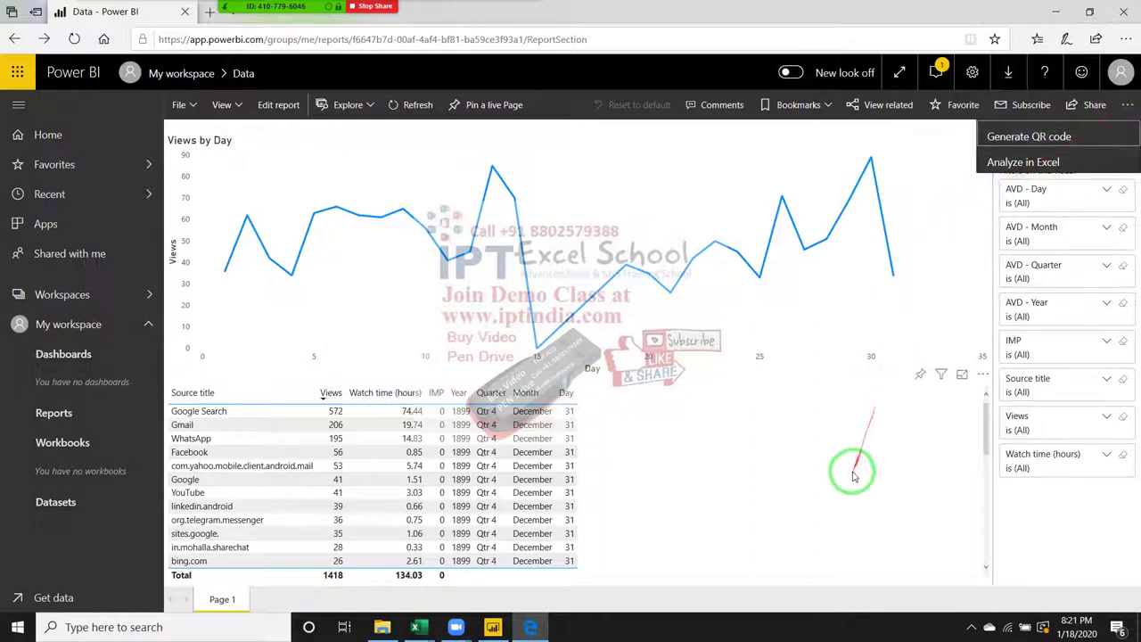
left_click(865, 318)
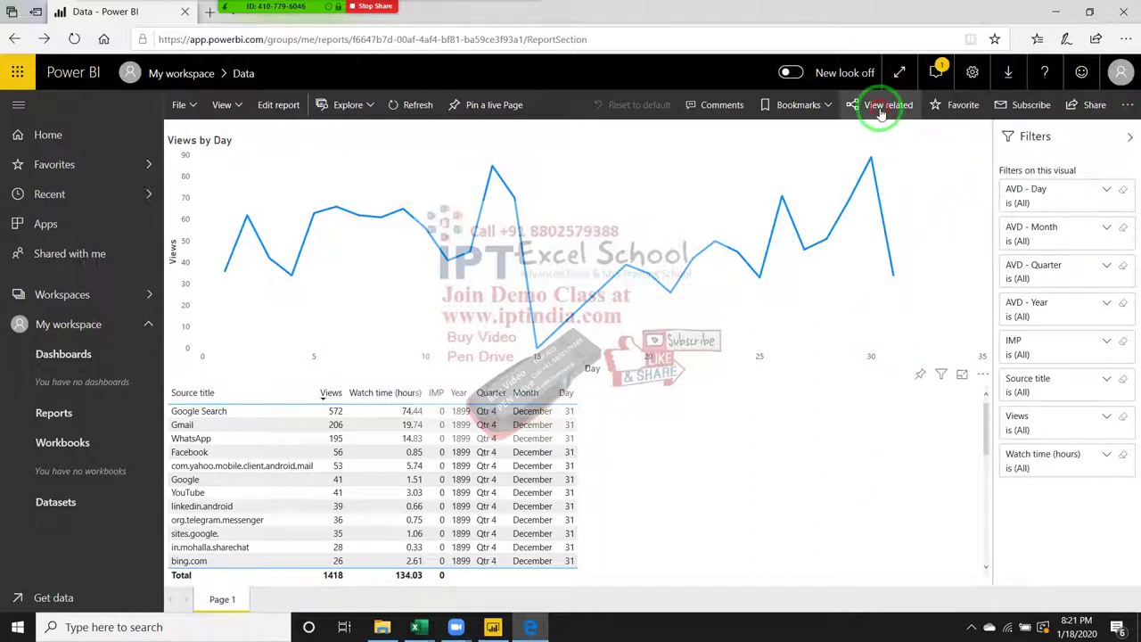
left_click(881, 107)
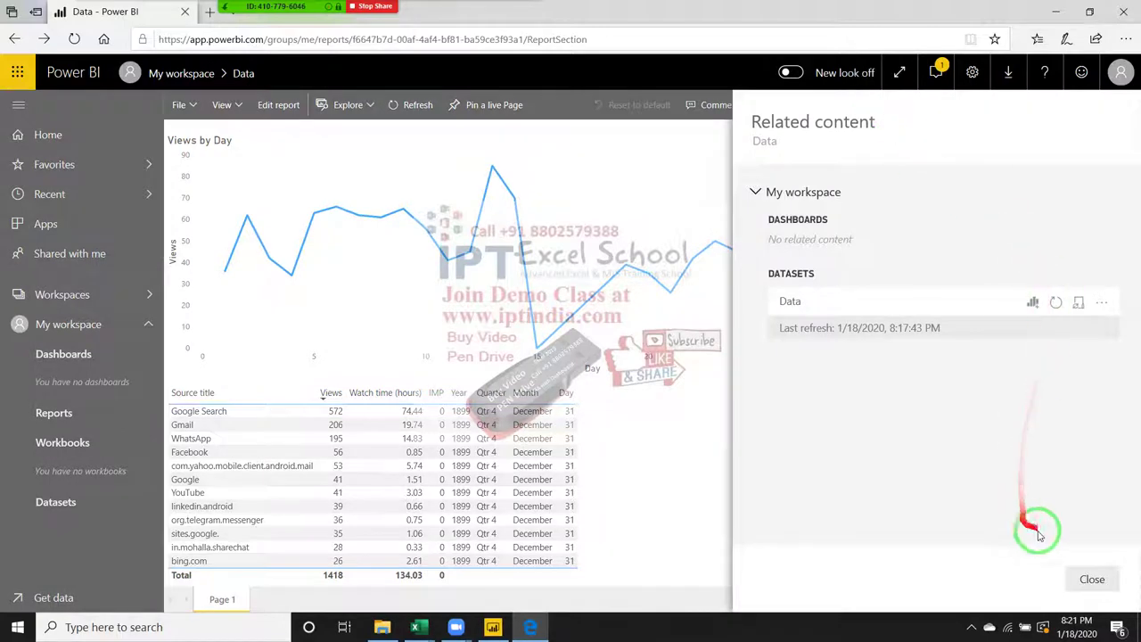
left_click(1091, 577)
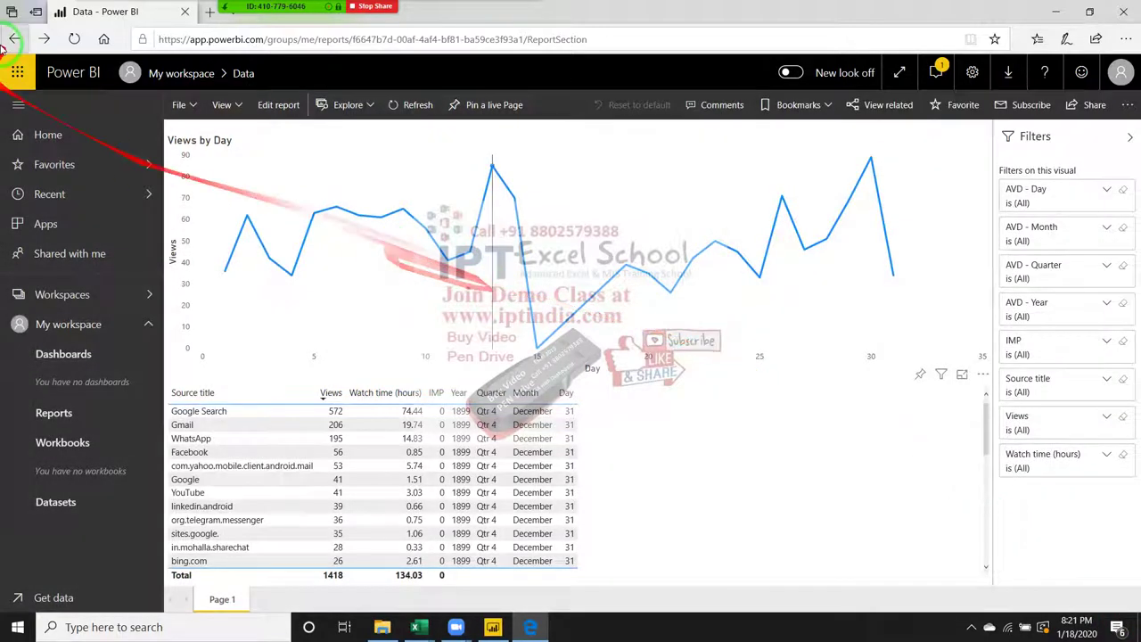
Visit the Apps page, then return to the Data report and view its View options.
left_click(103, 234)
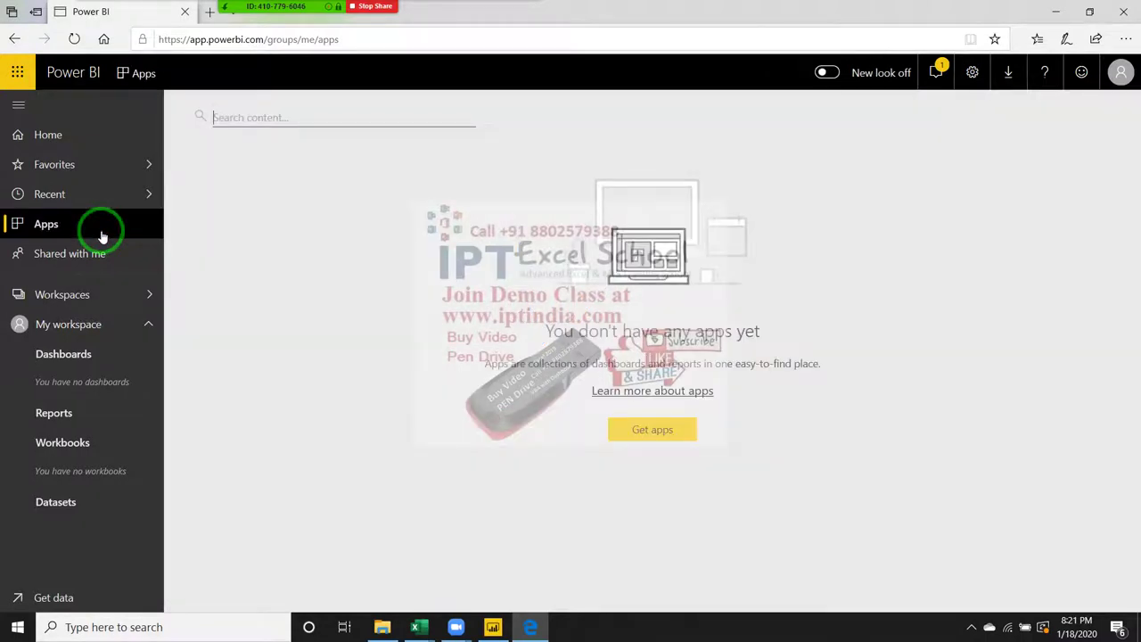
left_click(14, 39)
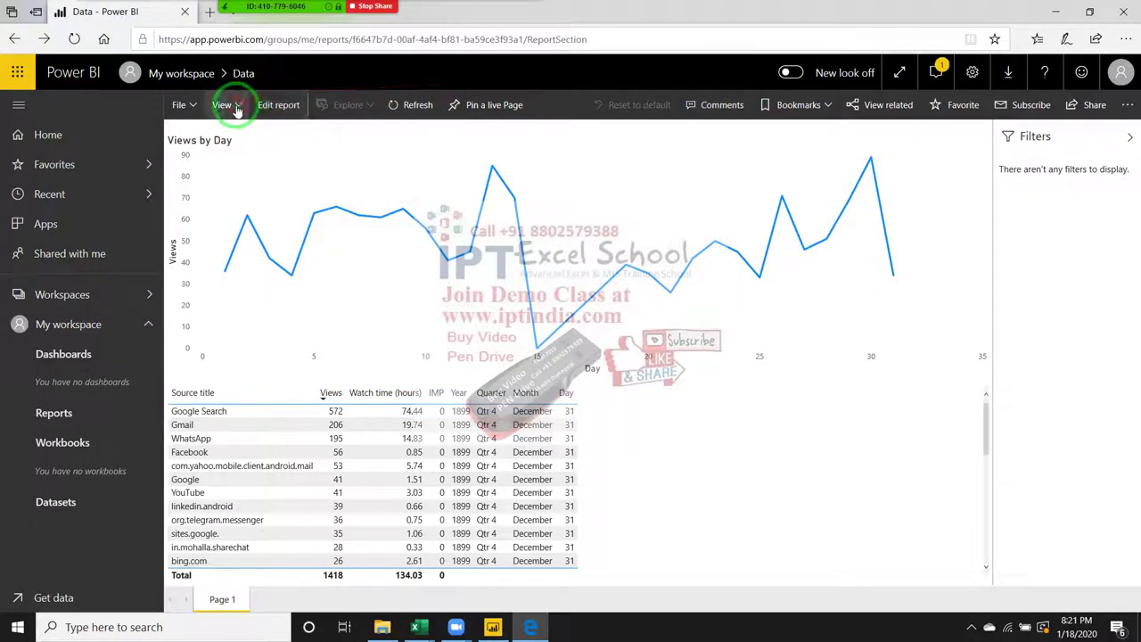
left_click(237, 110)
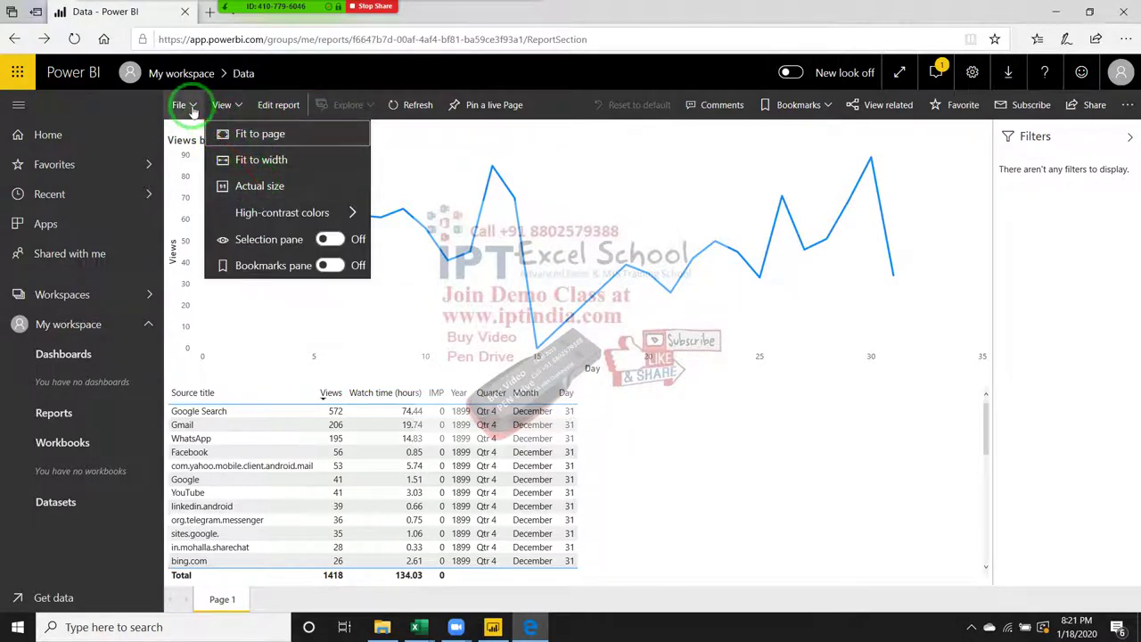
Choose File > Publish to web and request a public embed code for the report.
left_click(189, 107)
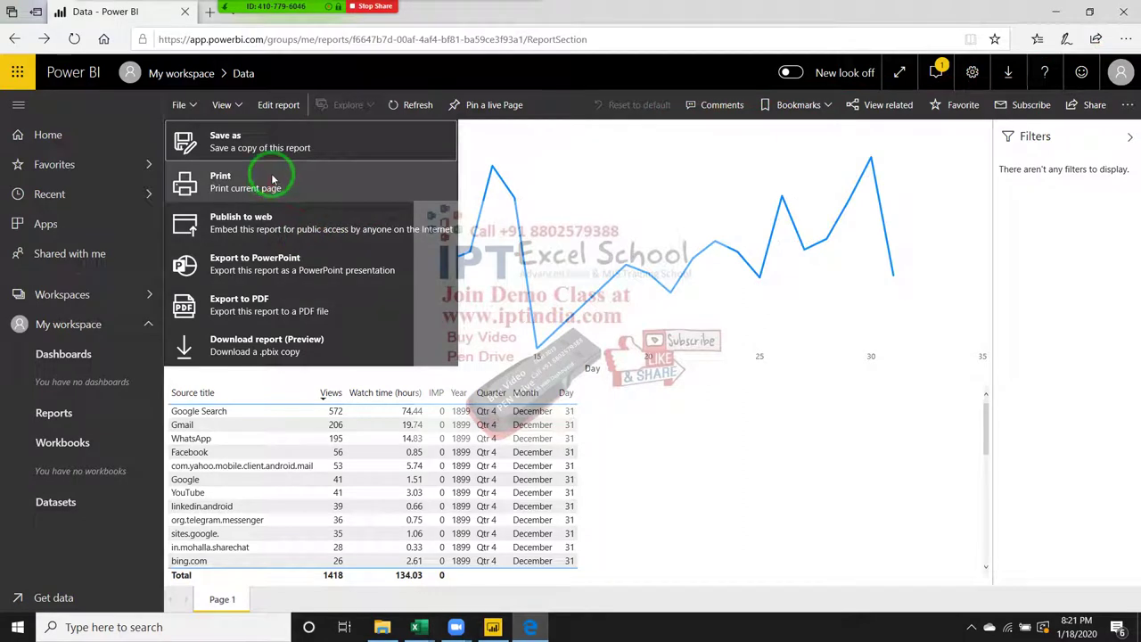
left_click(250, 158)
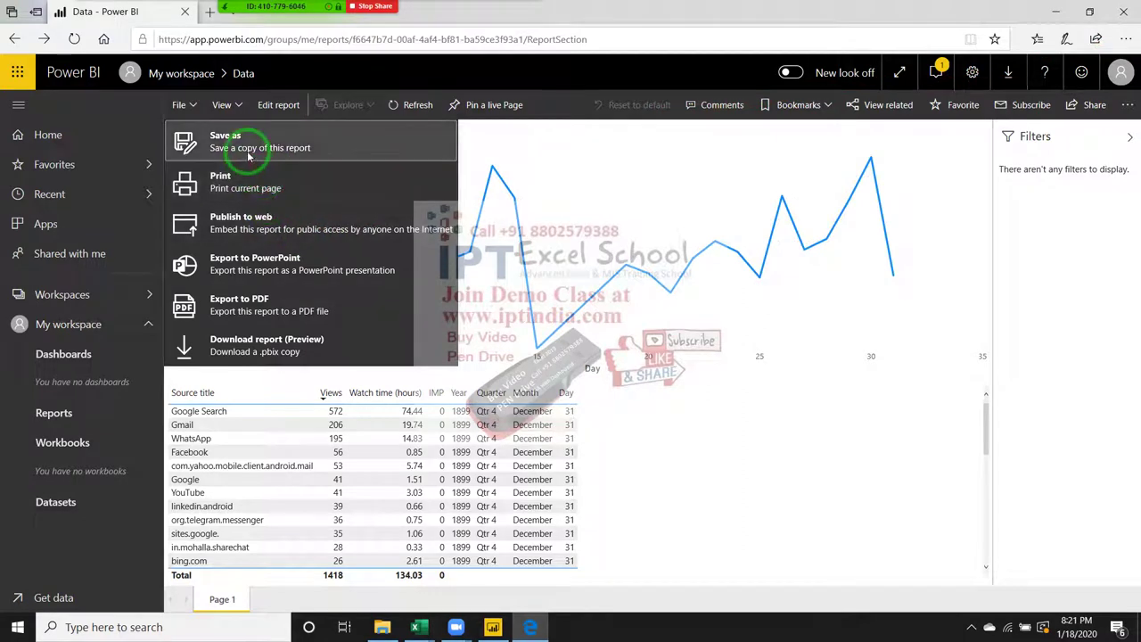
left_click(245, 183)
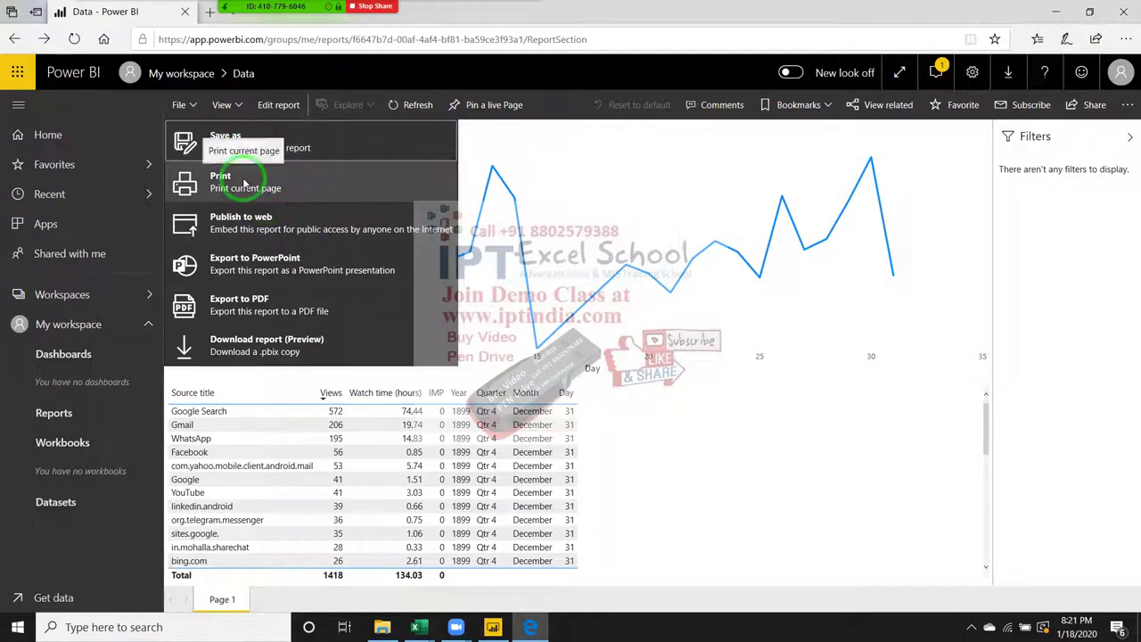
left_click(247, 227)
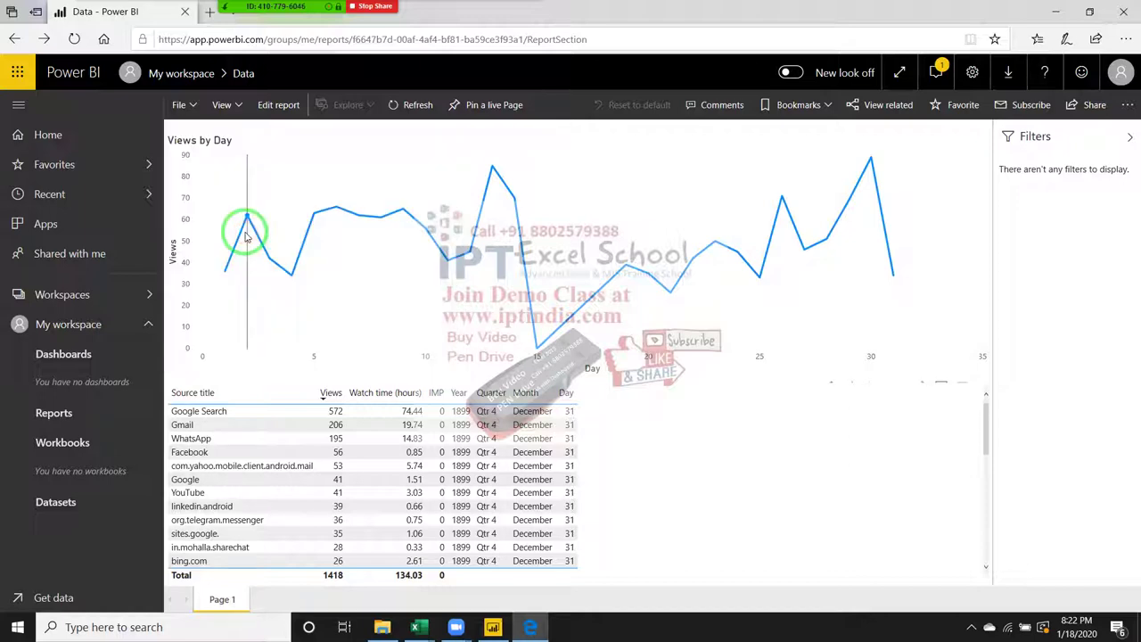
left_click(624, 455)
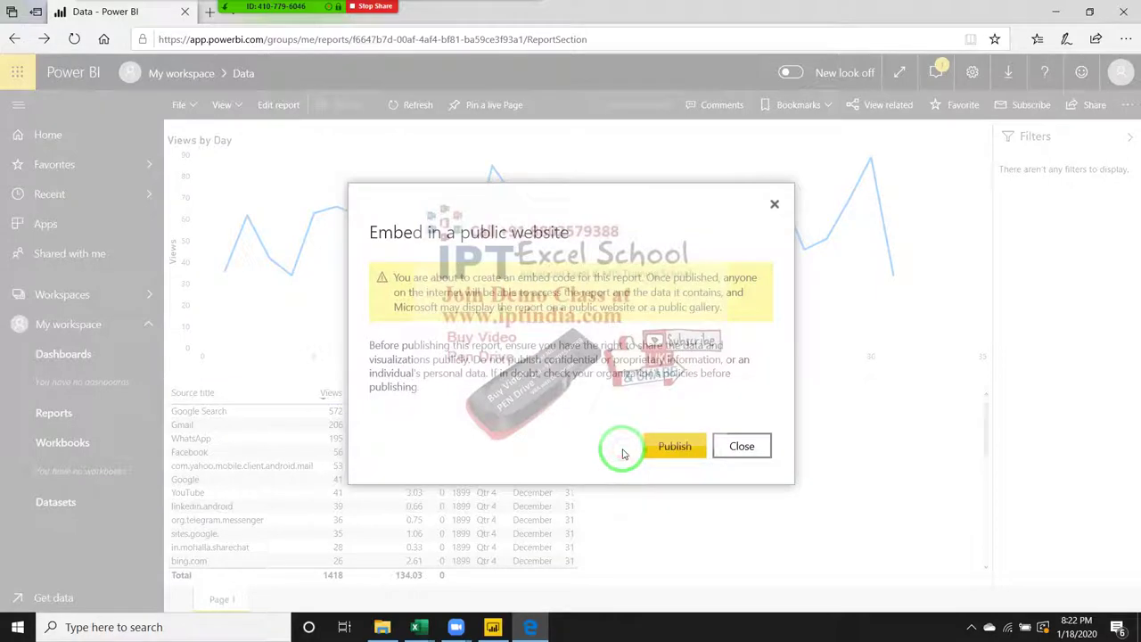
Confirm publishing to the web, copy the public link, and launch Google Chrome.
left_click(660, 456)
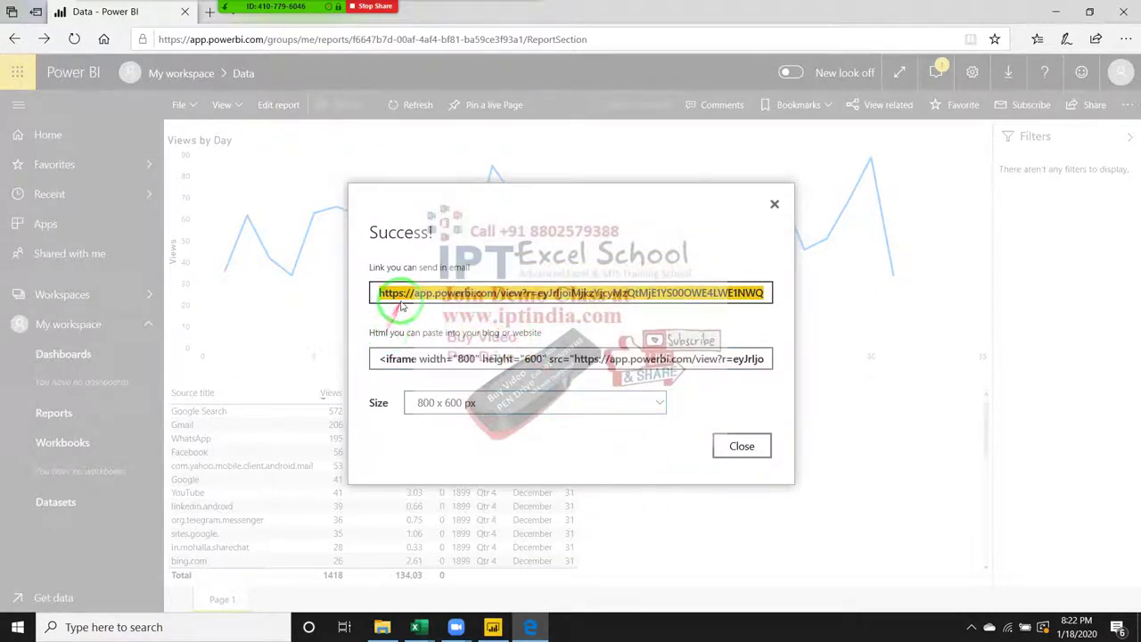
left_click(493, 627)
key("super")
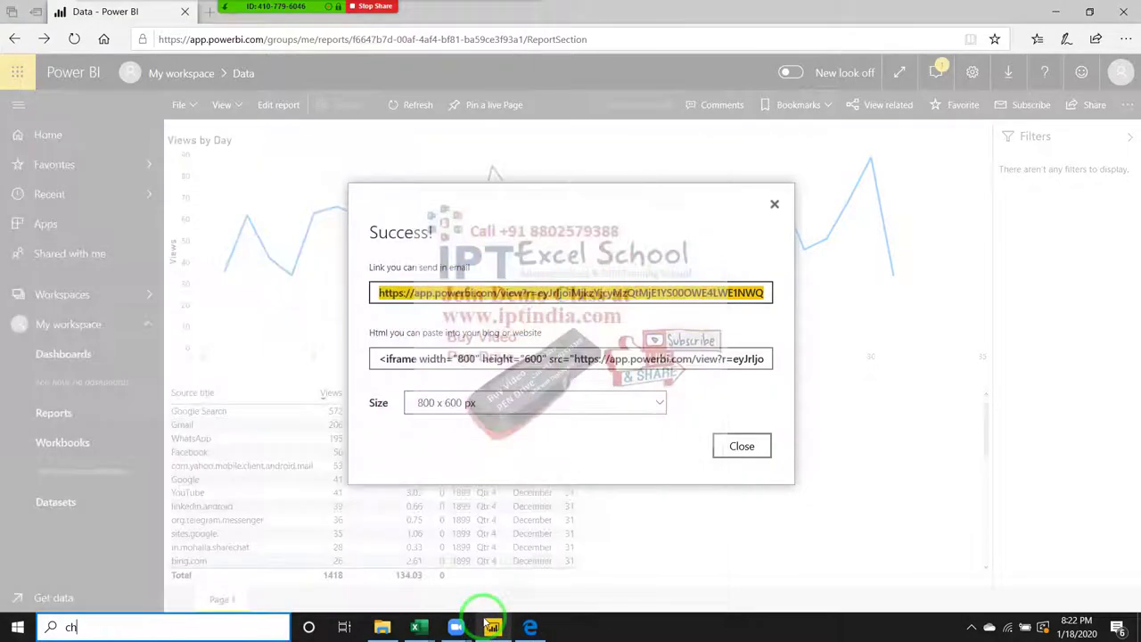
type("ch")
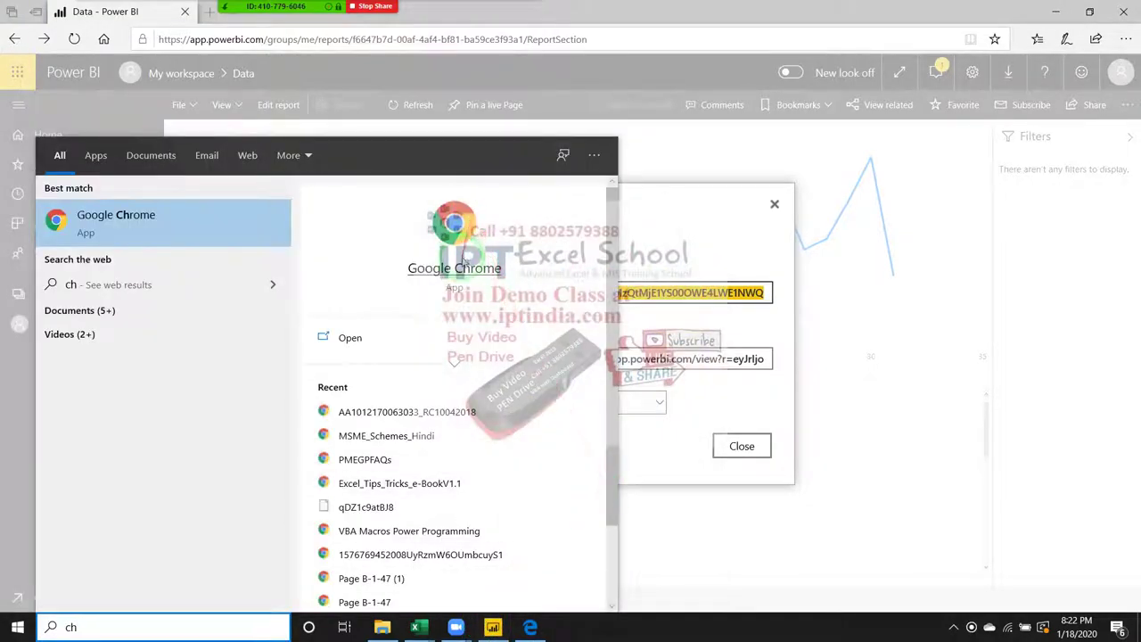
left_click(462, 274)
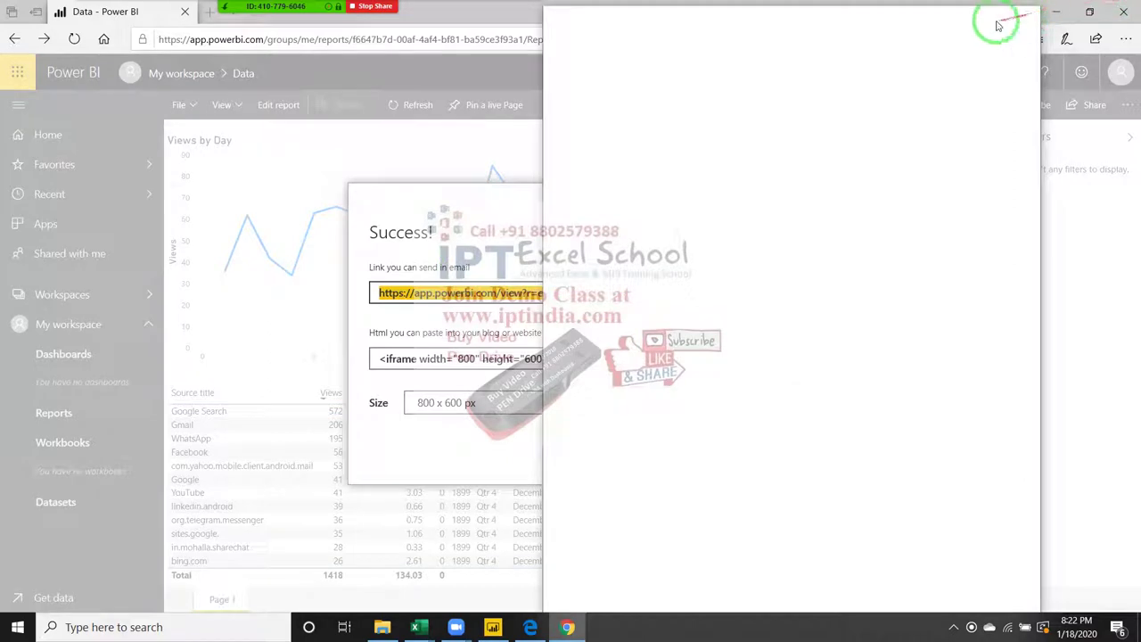
Paste and load the published report's public link in a maximised Chrome window.
left_click(988, 20)
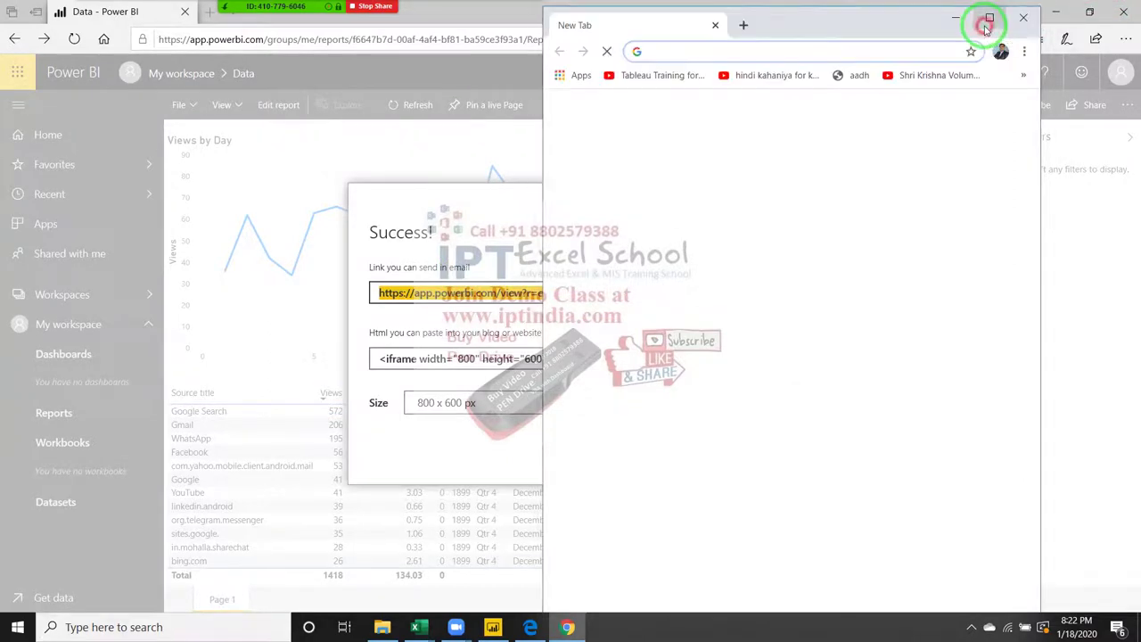
left_click(360, 40)
type("https://app.powerbi.com/view?r=eyJrIjoiMjkzYjcyMzQtMjE1YS00OWE4LWE1NWQtNmRkYWVkZjJjYzM3IiwidCI6IjJiNzhhNTUxLWE1YTEtNGNjZi1iN2NmLTkwYmY3NDg5ZGVmNCJ9")
key("Return")
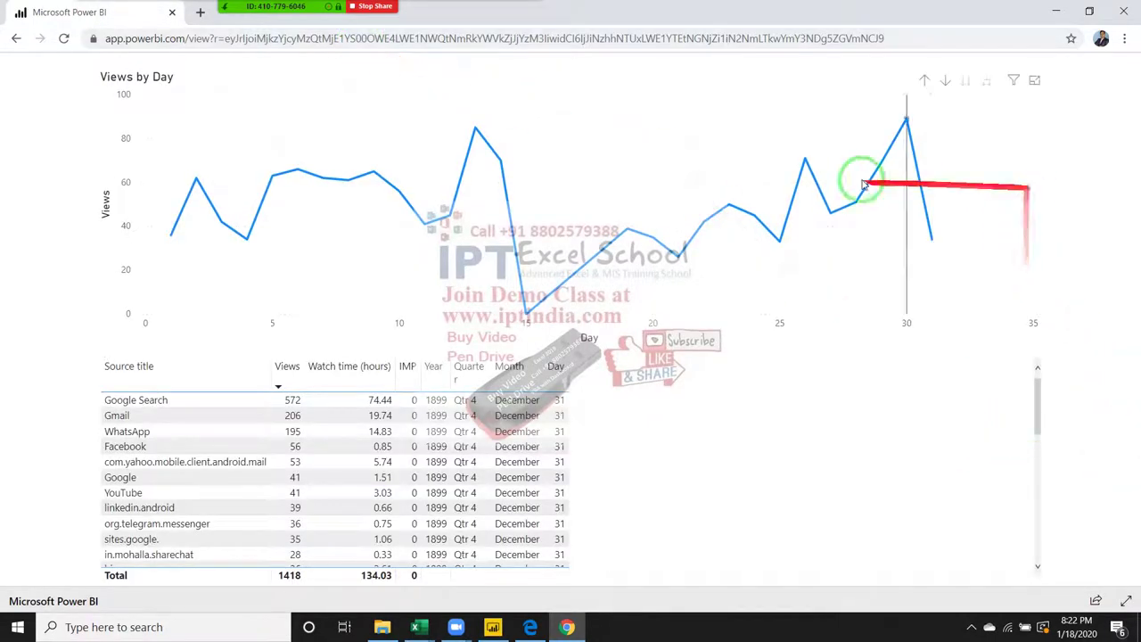
mouse_move(570, 205)
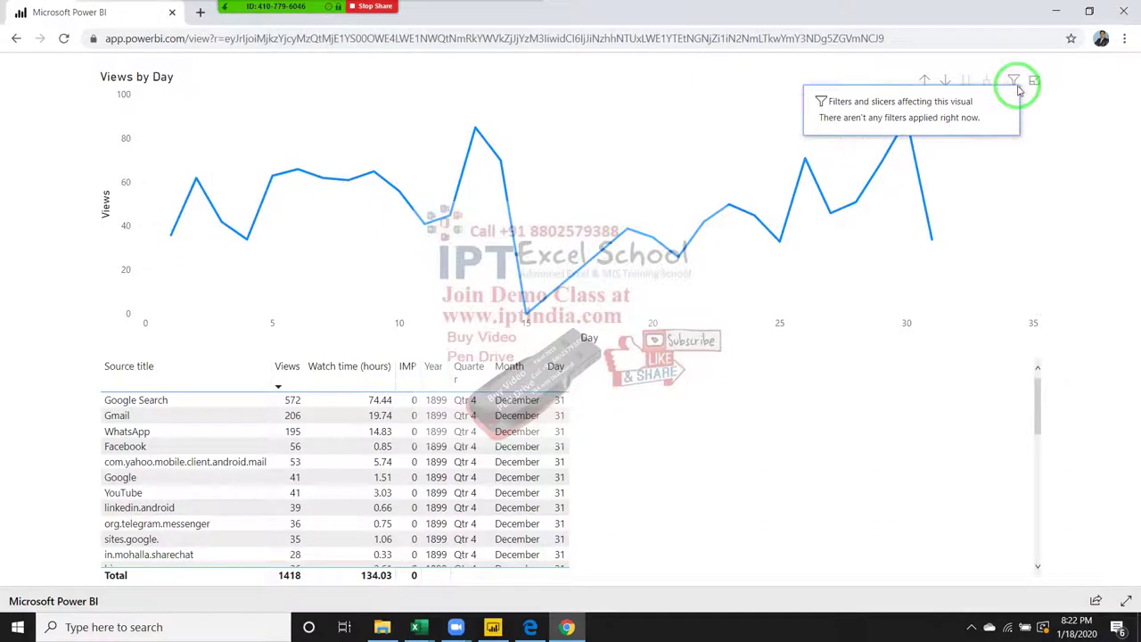
Cross-filter the public report to Gmail, select its full web address, and minimise Chrome.
left_click(132, 416)
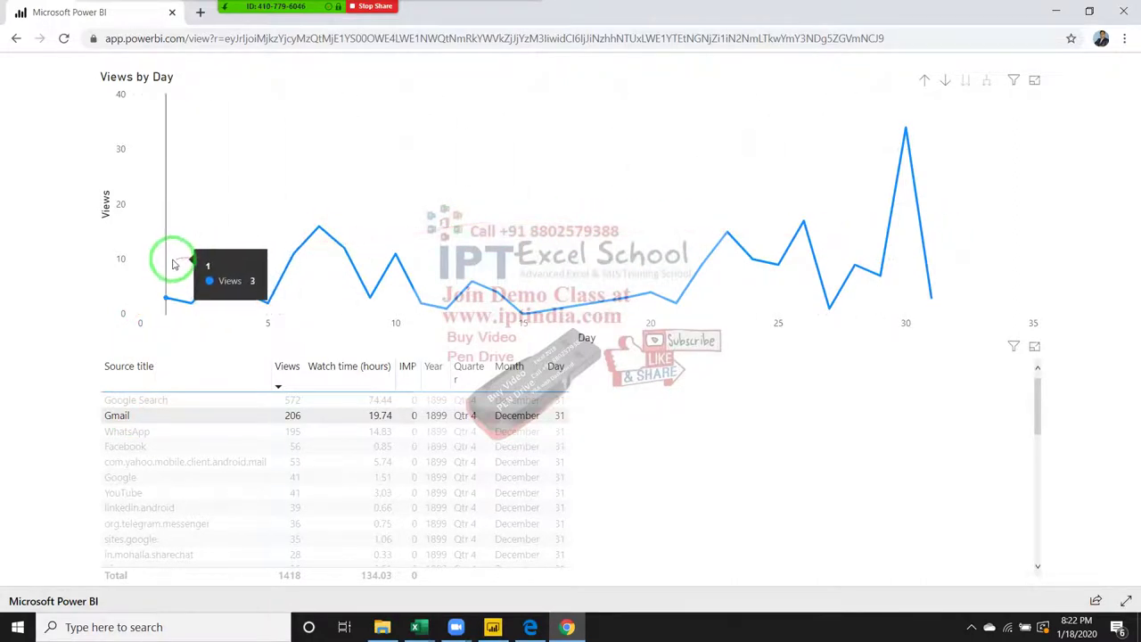
left_click(114, 40)
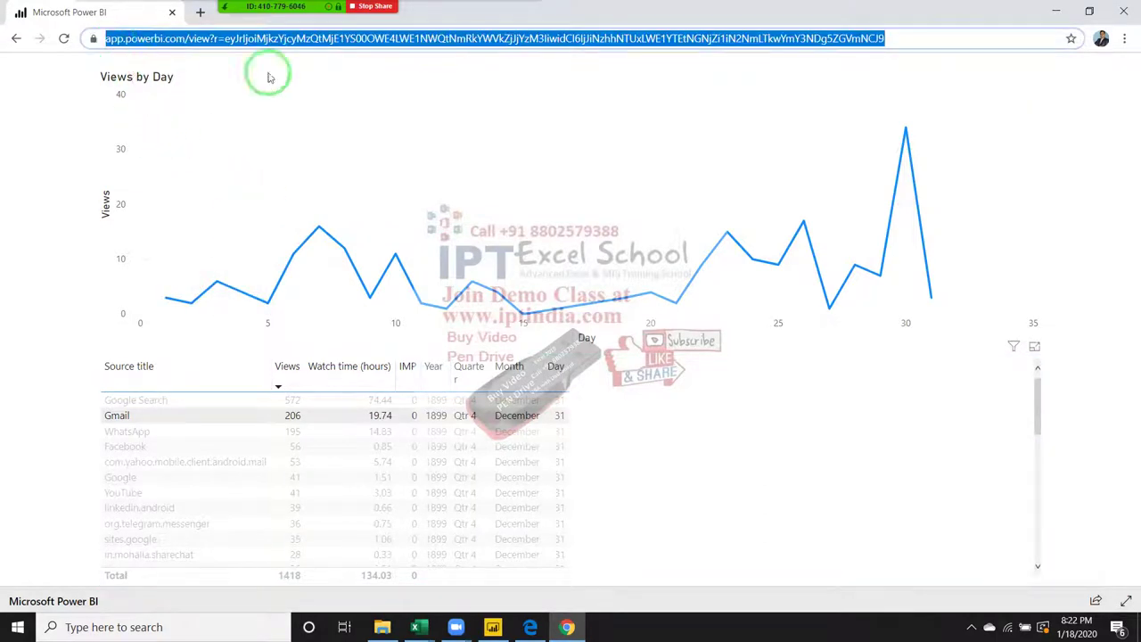
left_click(1061, 13)
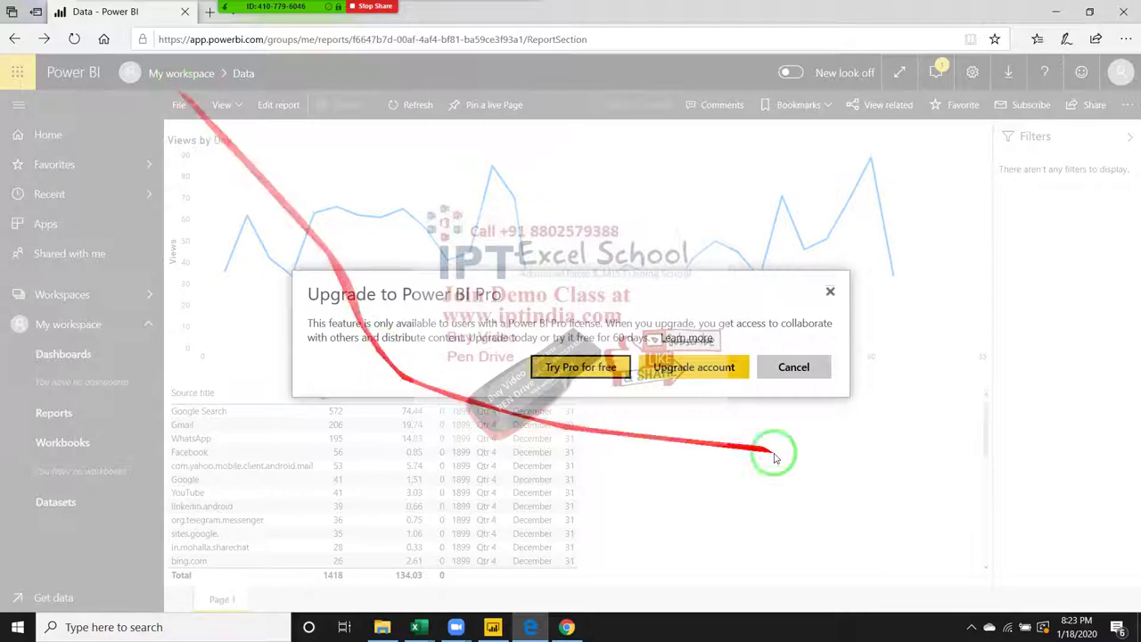
Dismiss the Upgrade to Power BI Pro notice and open the Data report's File menu.
left_click(831, 294)
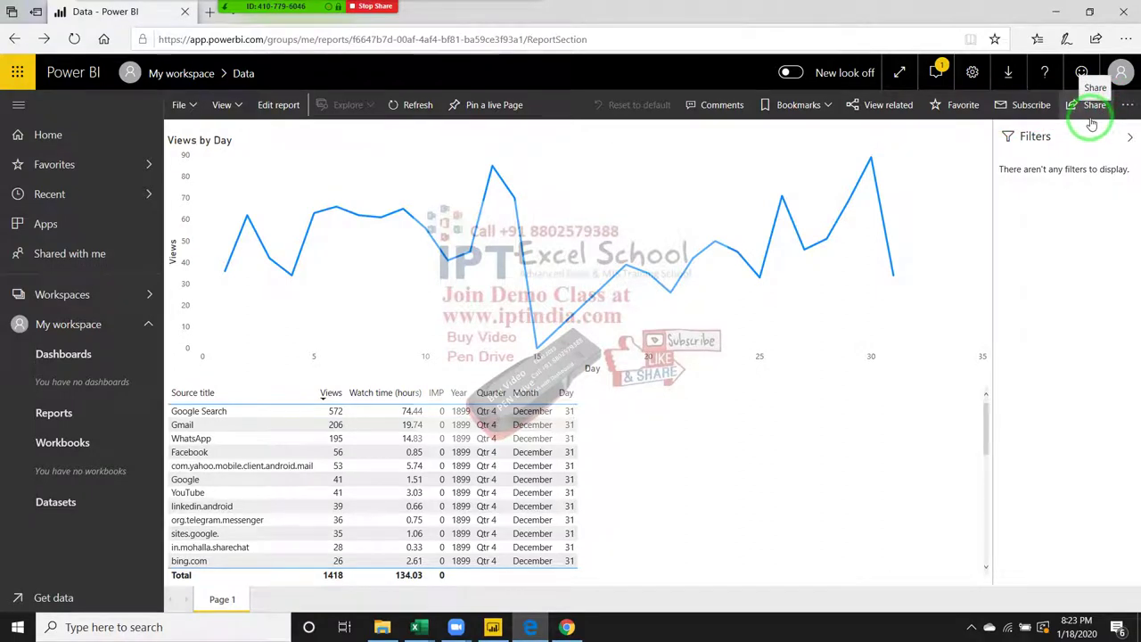
mouse_move(339, 209)
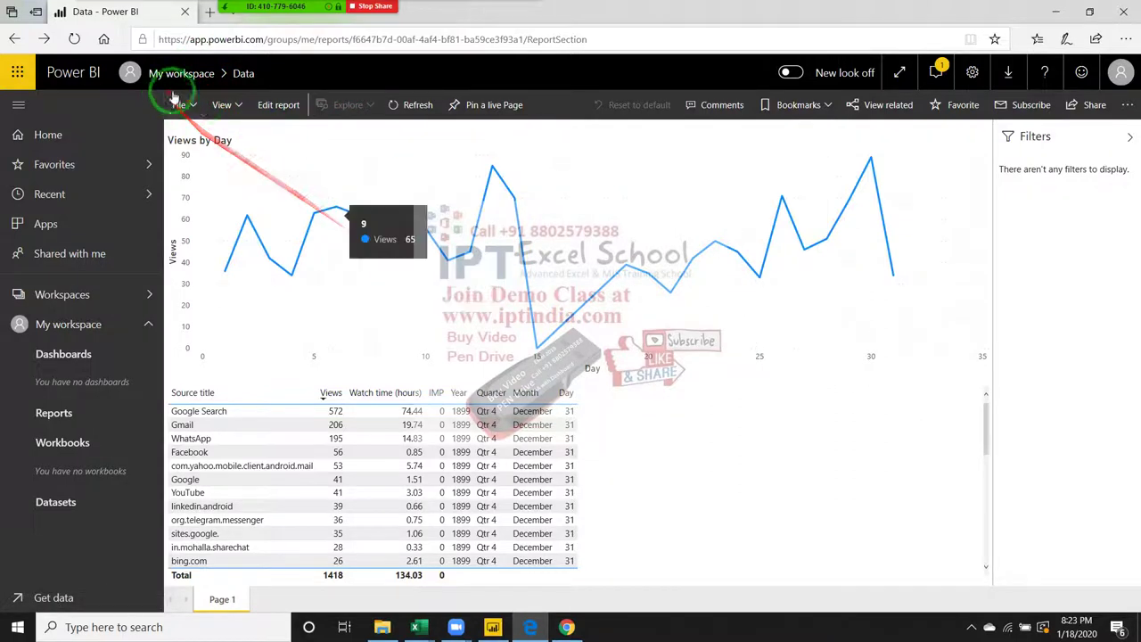
left_click(194, 106)
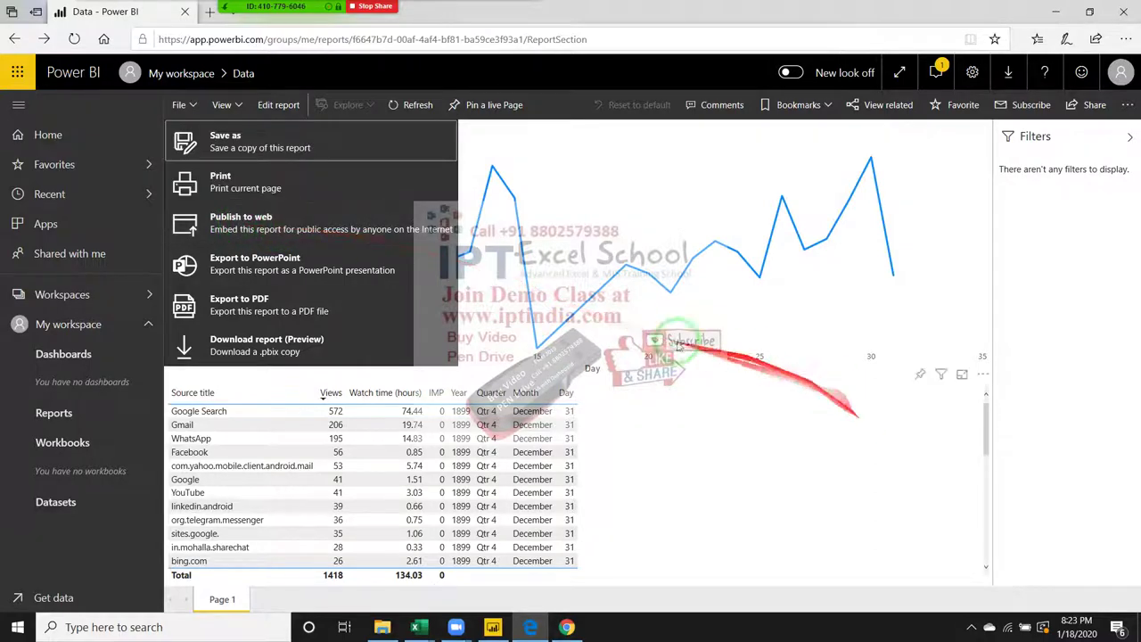
left_click_drag(318, 224, 559, 550)
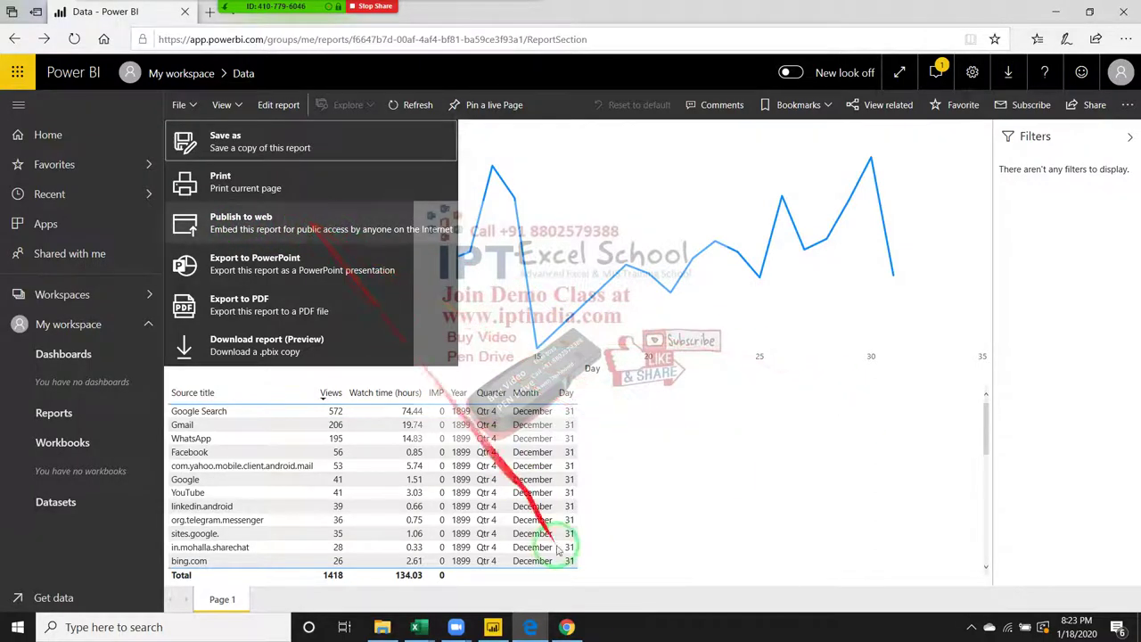
Show the report's Publish to web embed code dialog with its public link.
left_click(493, 627)
left_click_drag(726, 395, 727, 40)
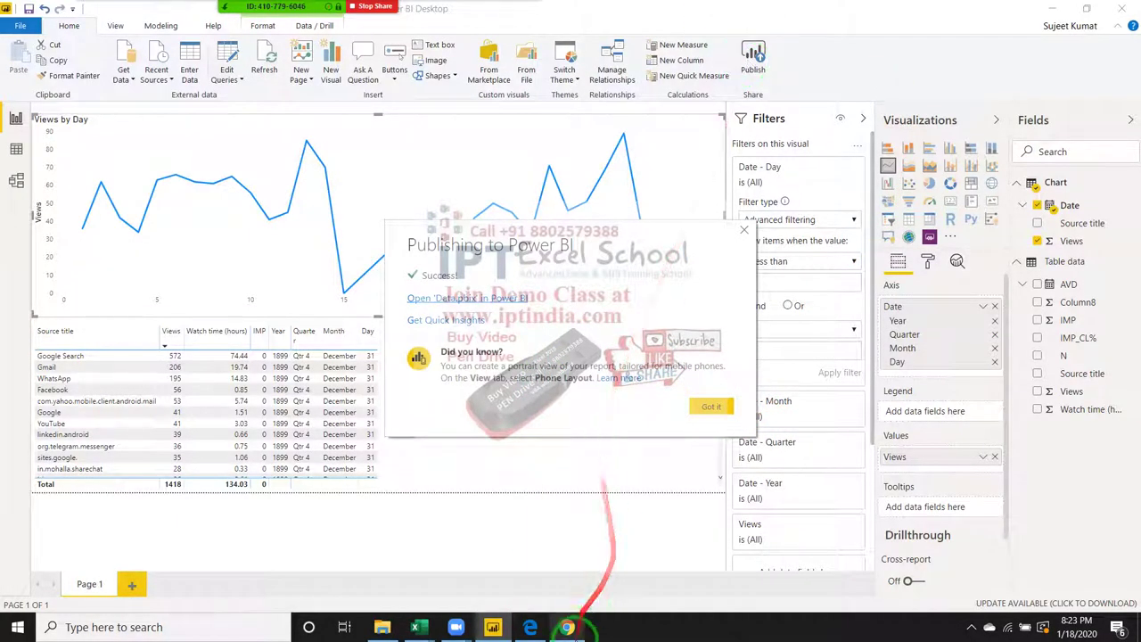
left_click(566, 627)
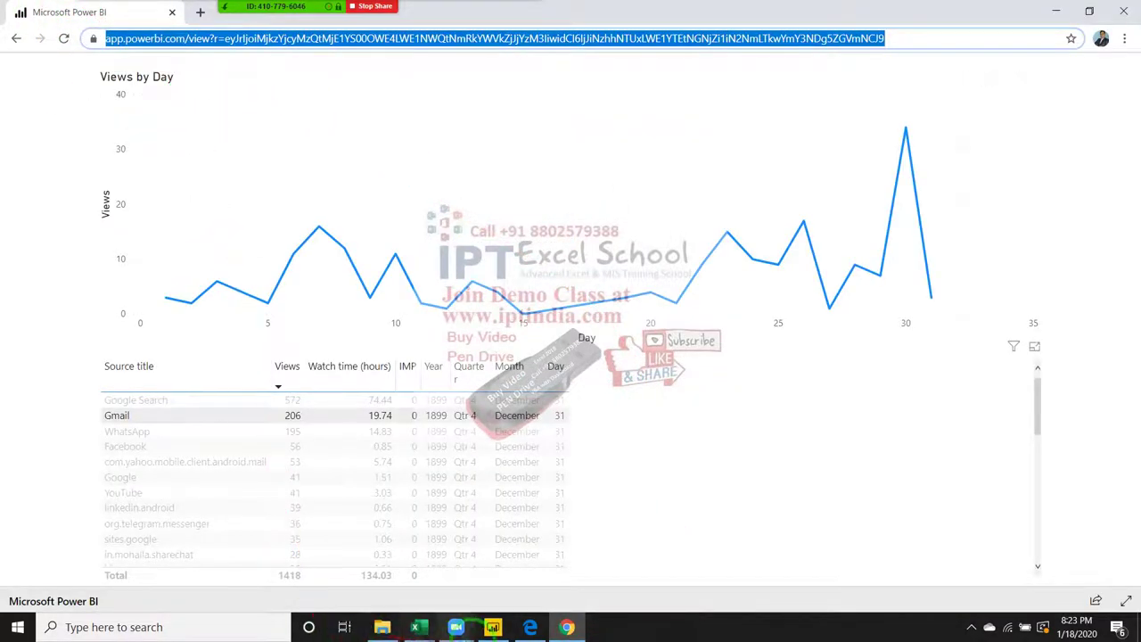
left_click(530, 626)
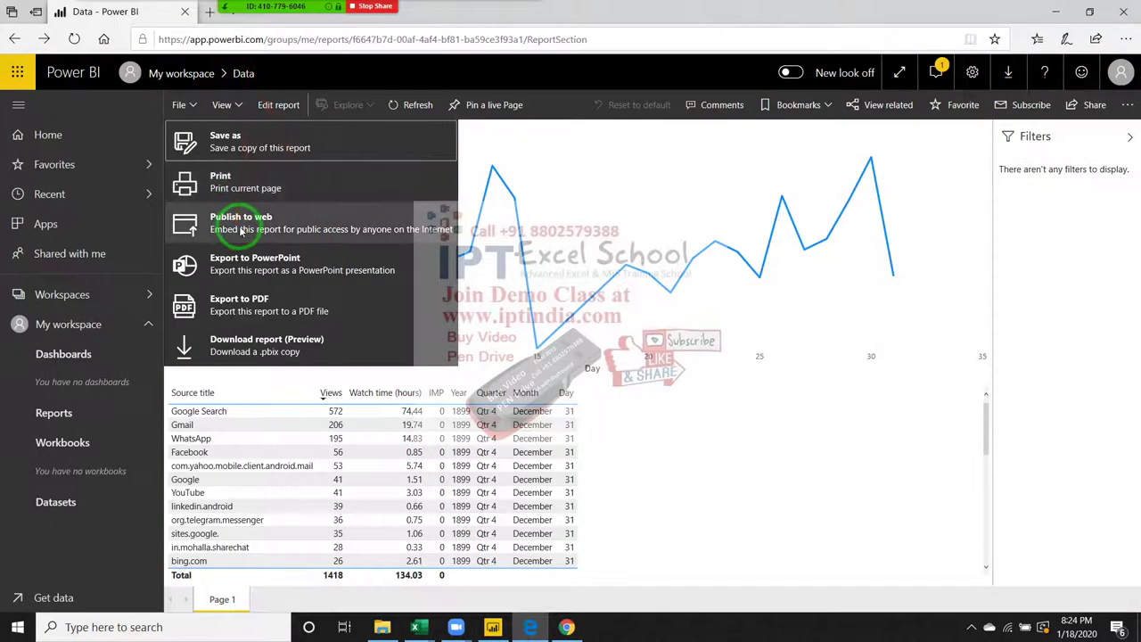
left_click(300, 230)
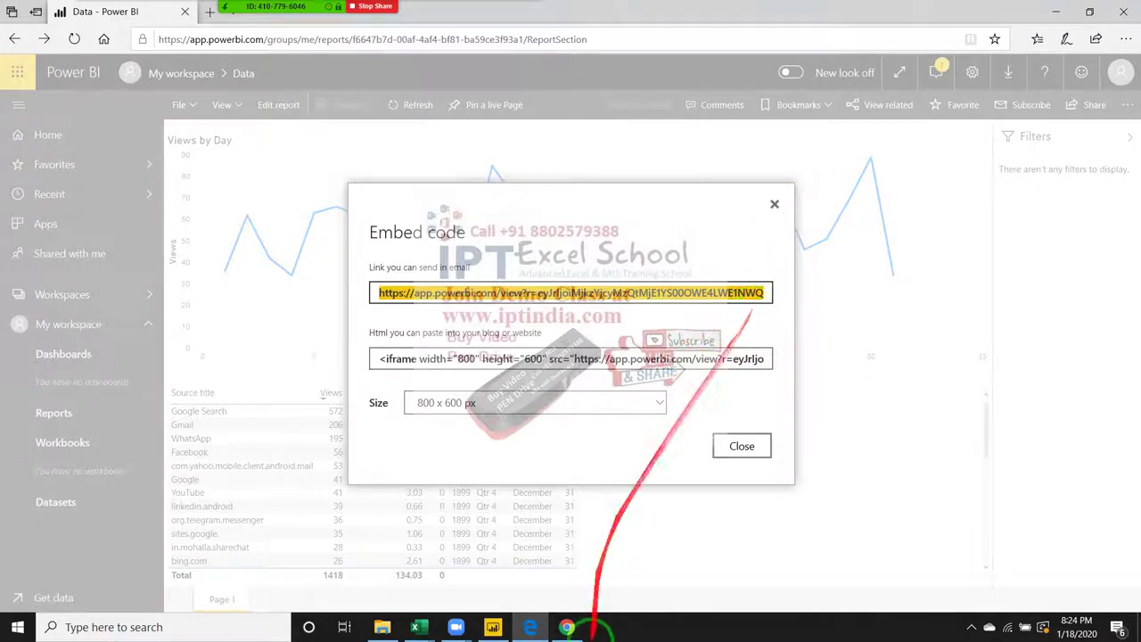
Open a blank Excel workbook, Book1, over the Chrome report.
left_click(569, 628)
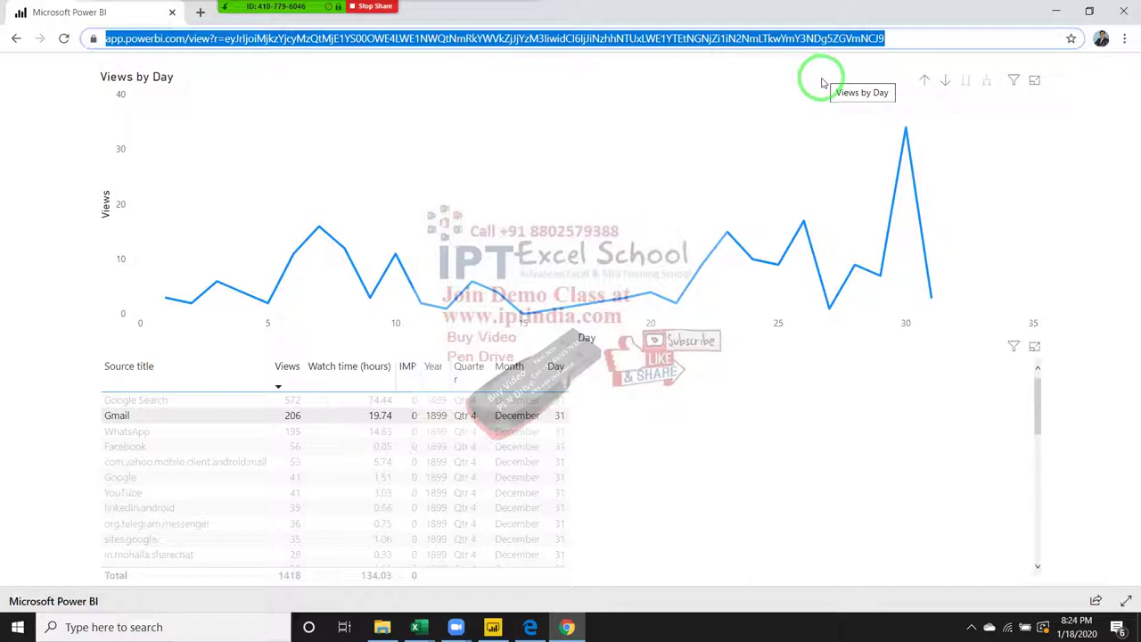
left_click(418, 630)
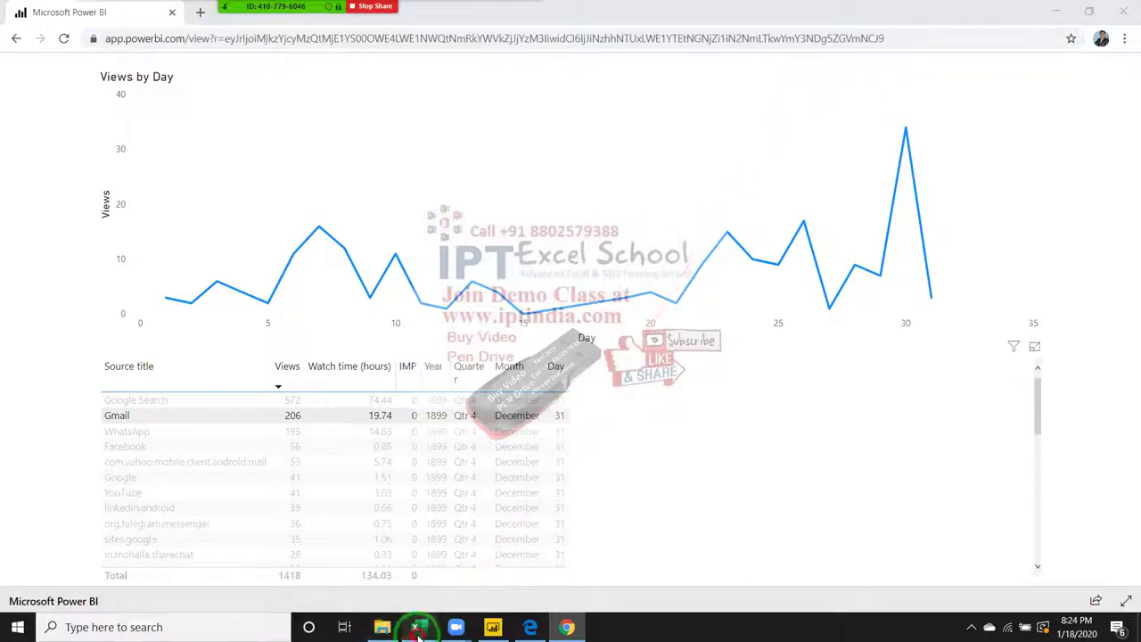
left_click(416, 627)
left_click(363, 530)
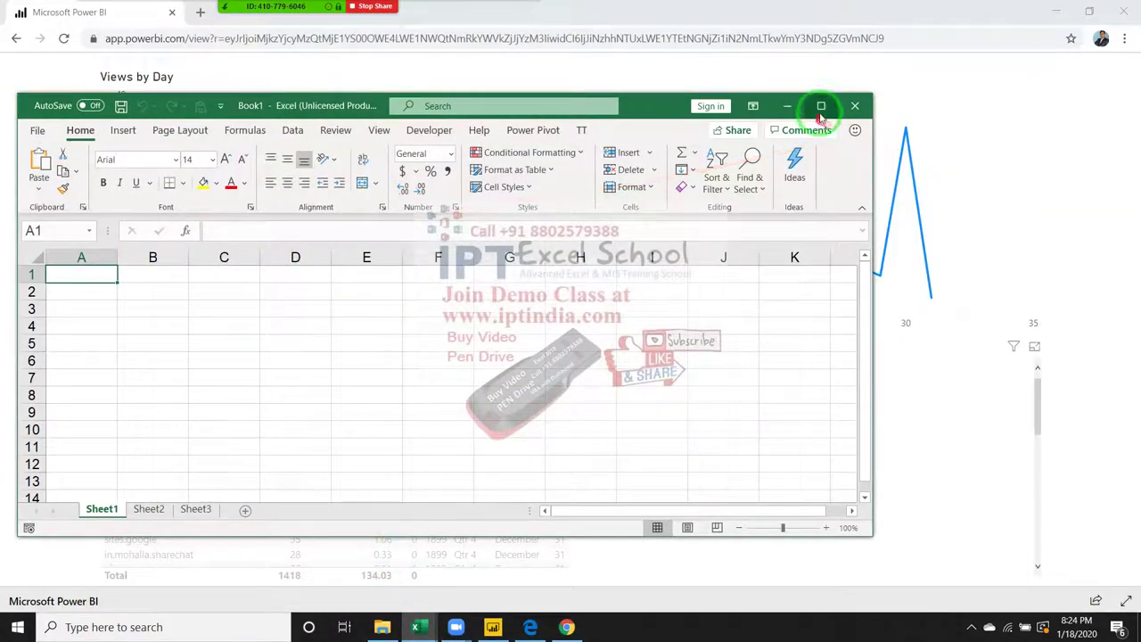
Paste the Chrome public link into A1 and the embed code link into A2.
left_click(821, 107)
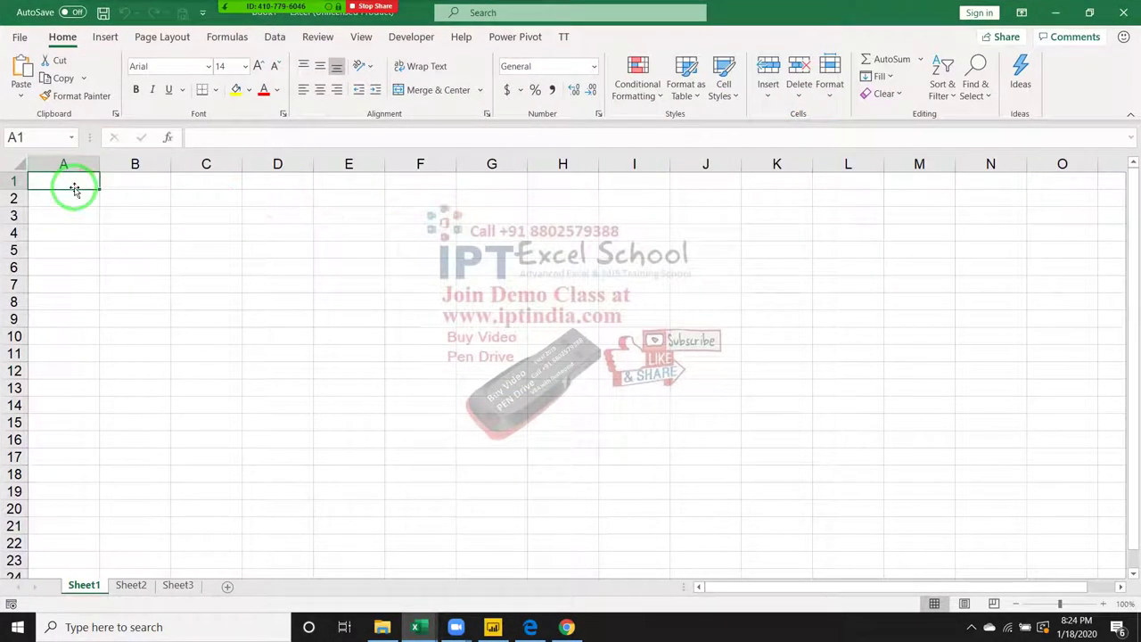
key("ctrl+v")
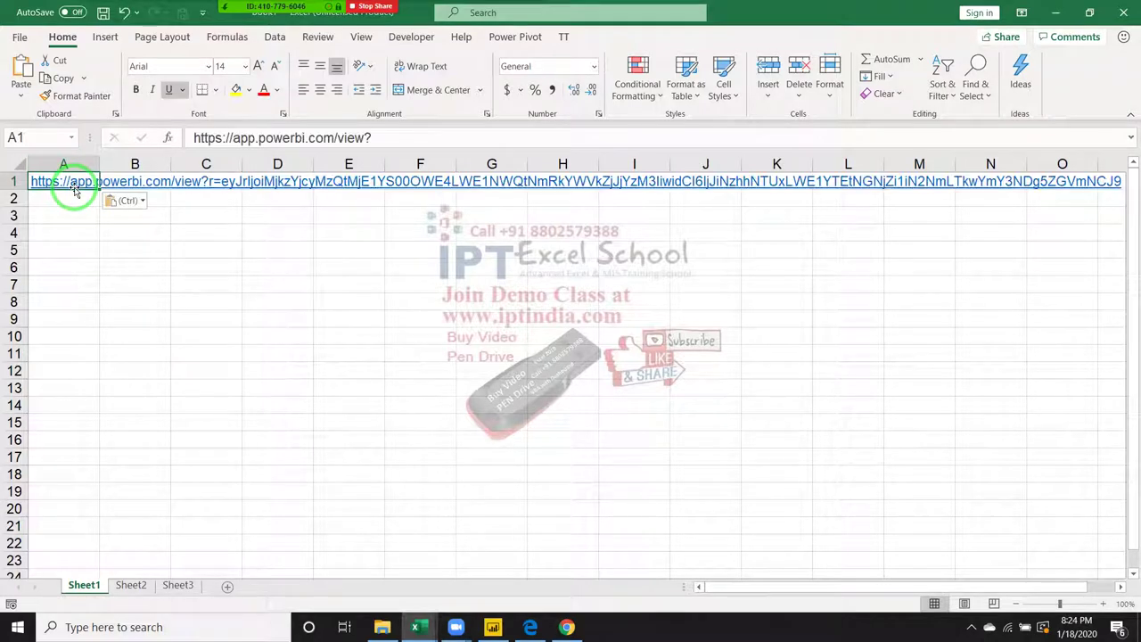
left_click(76, 192)
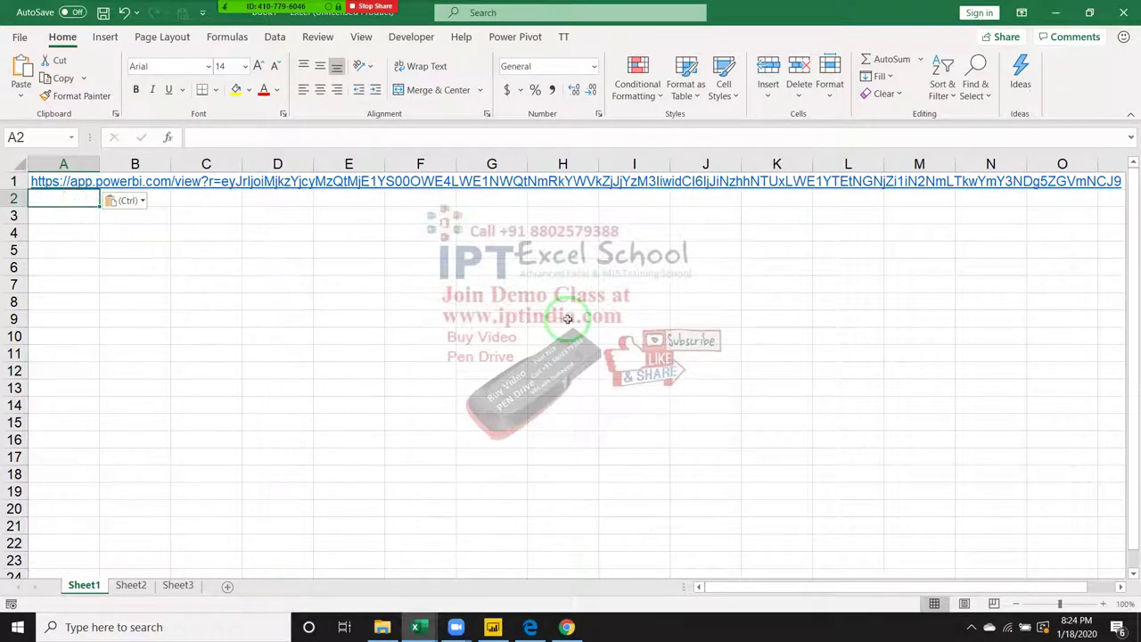
key("alt+Tab")
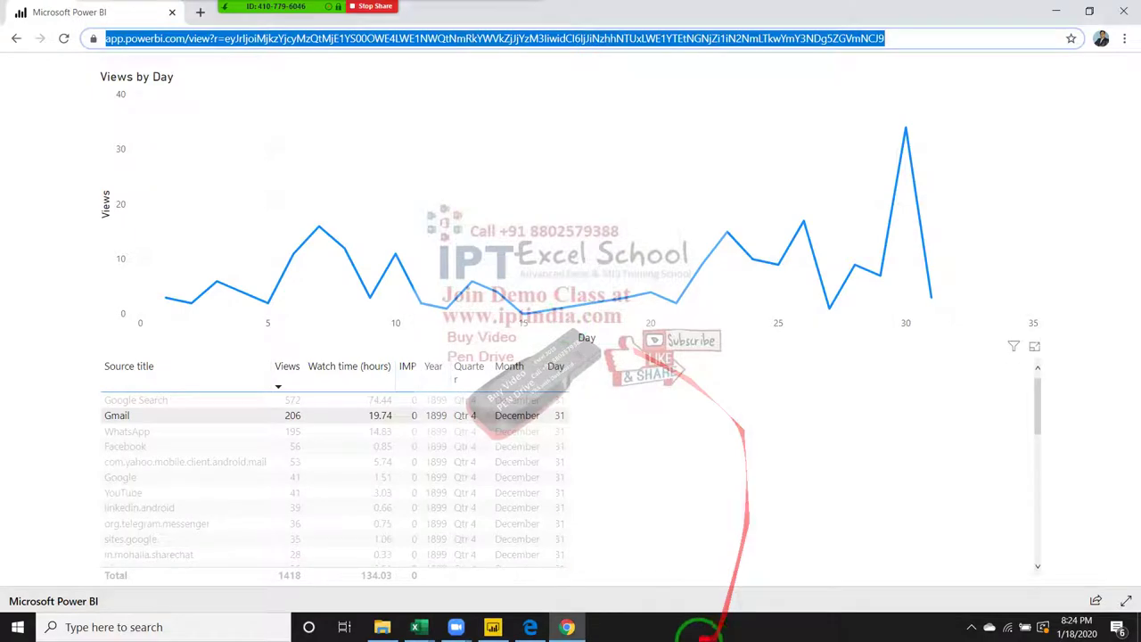
left_click(567, 627)
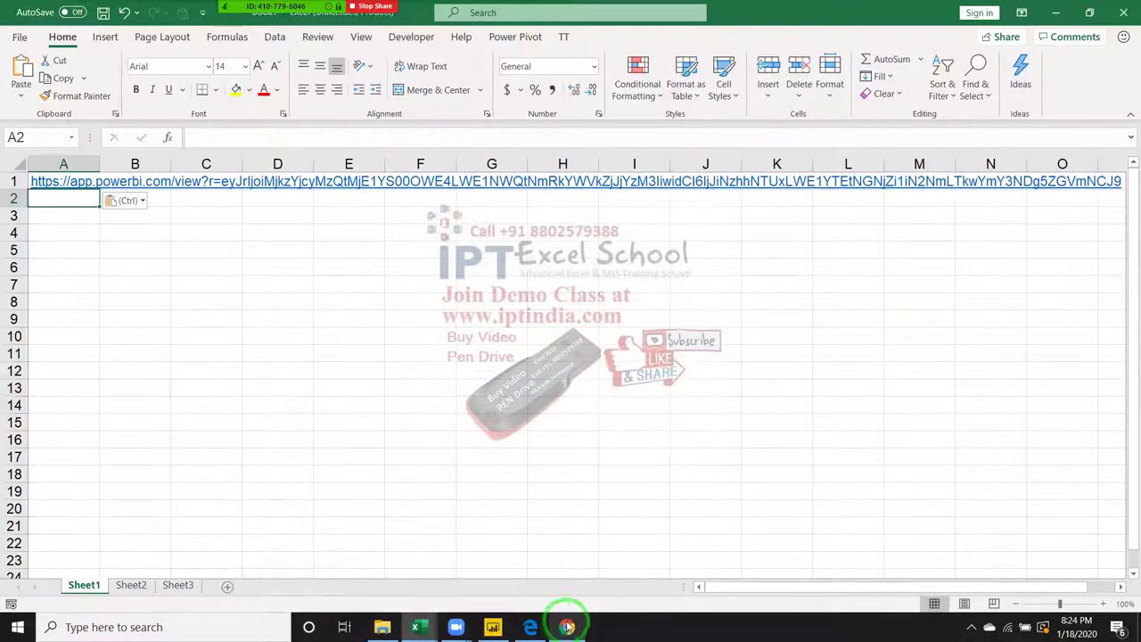
left_click(532, 627)
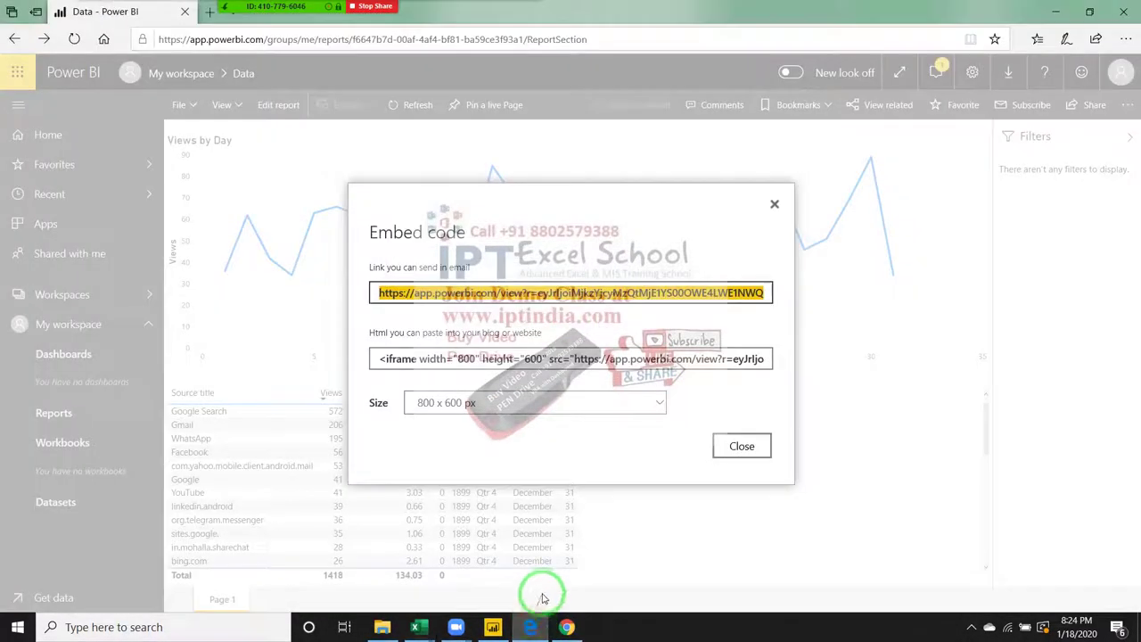
key("alt+Tab")
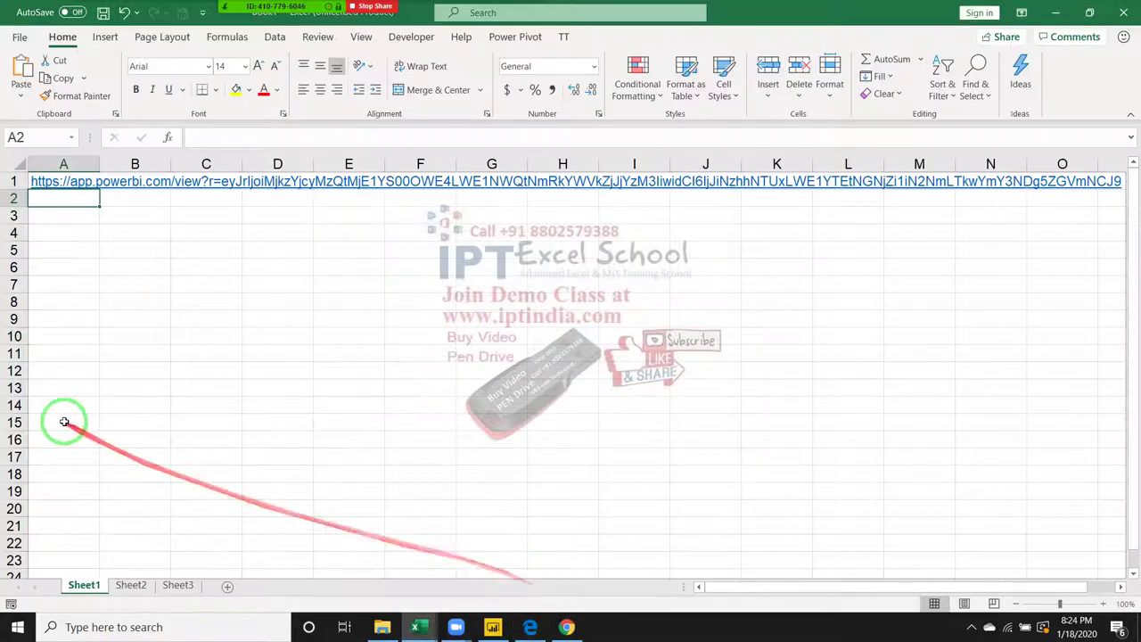
key("ctrl+v")
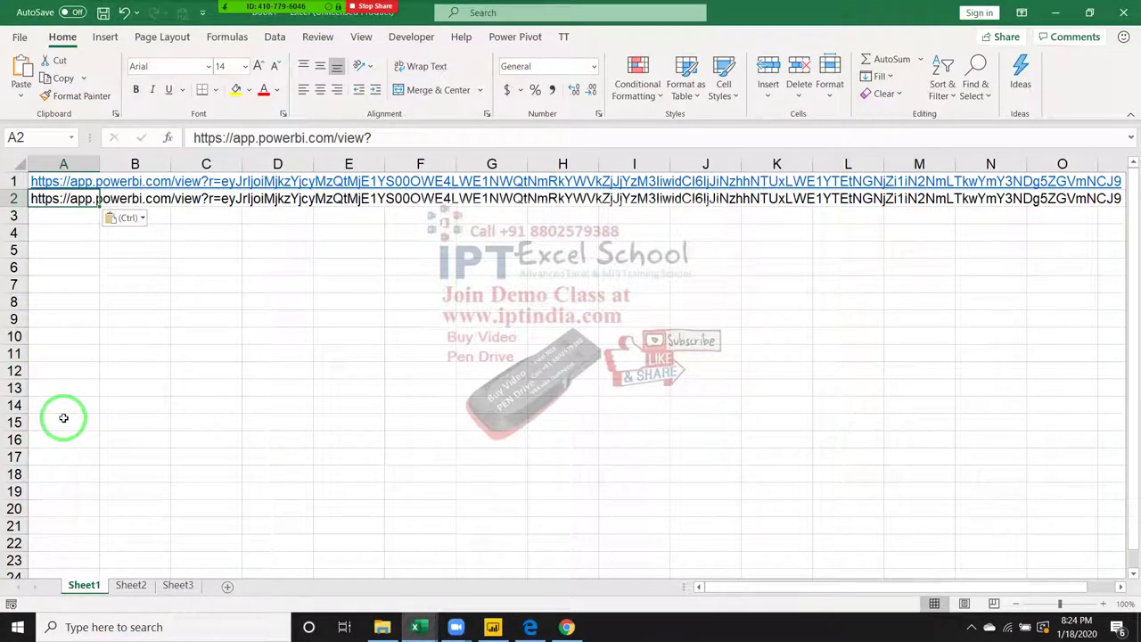
Enter a comparison formula in A3, then dismiss Power BI Desktop's publishing success message.
left_click(52, 218)
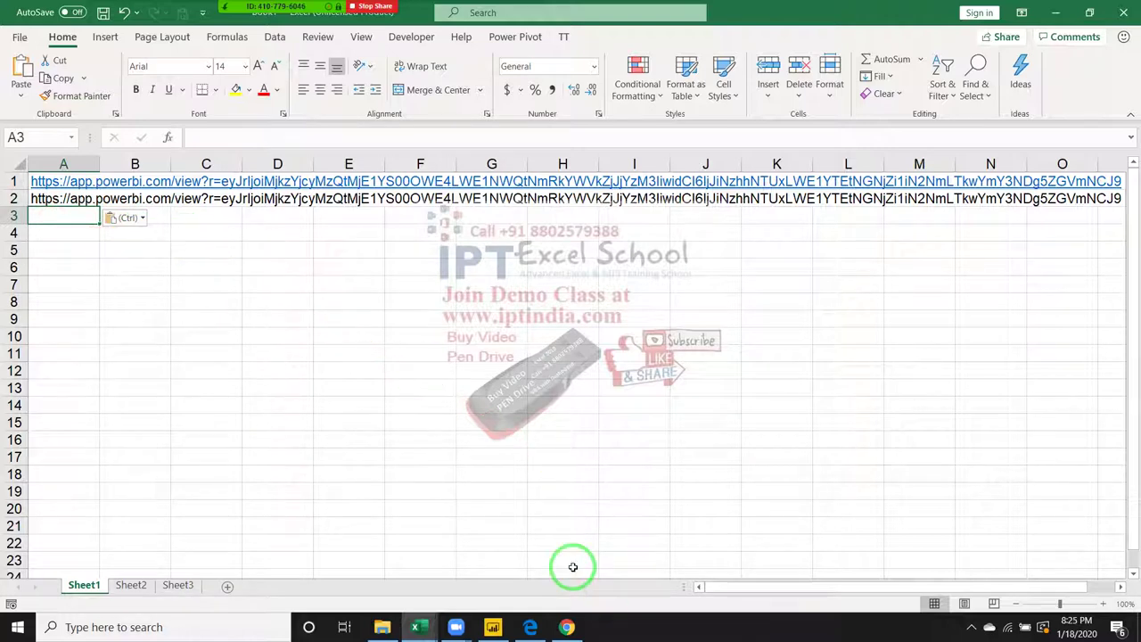
type("=")
key("Up")
key("Up")
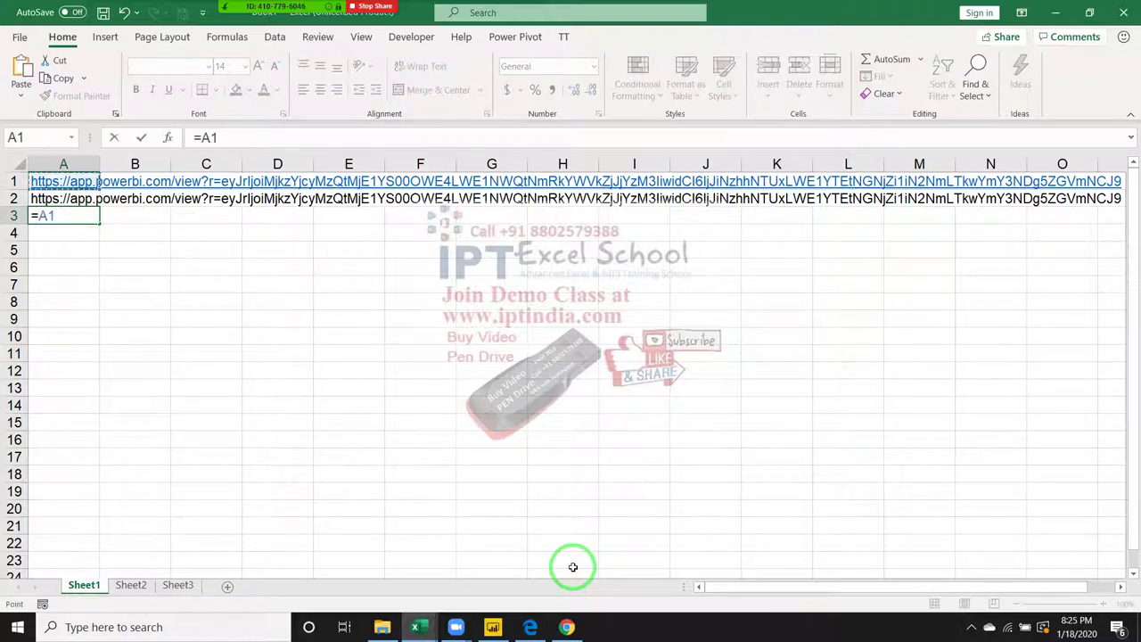
key("Up")
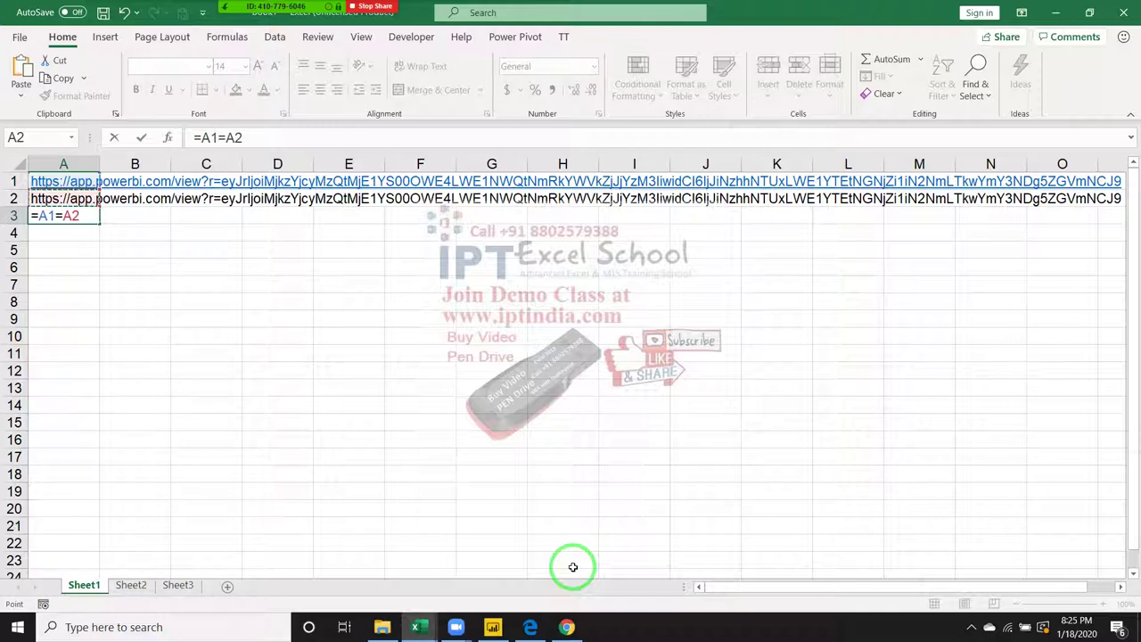
key("Return")
key("Up")
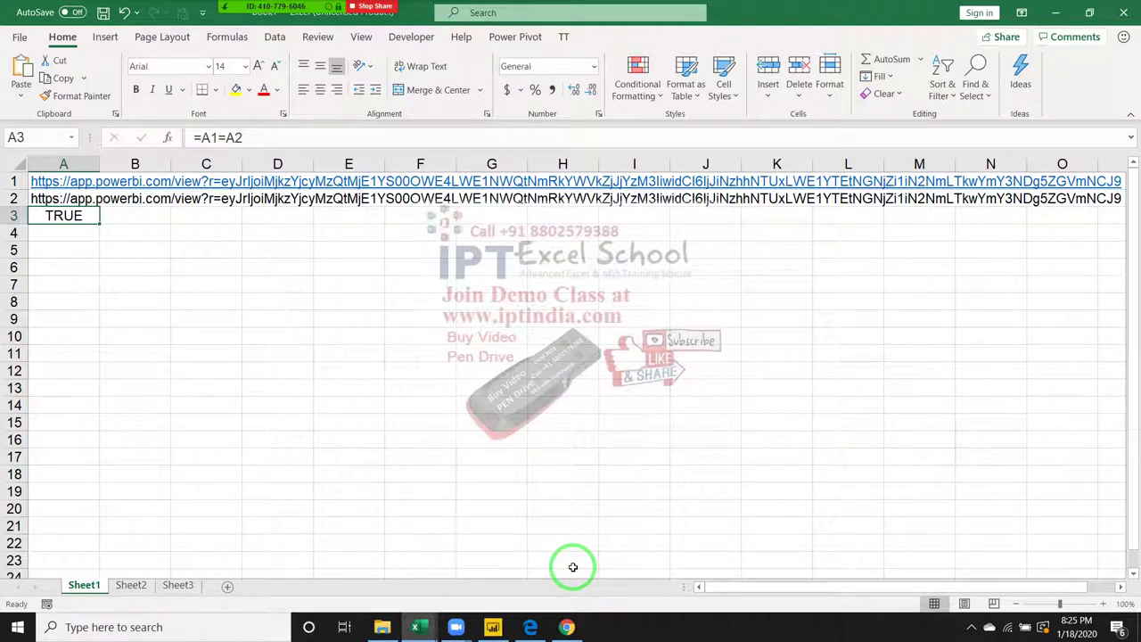
left_click(493, 627)
left_click(724, 404)
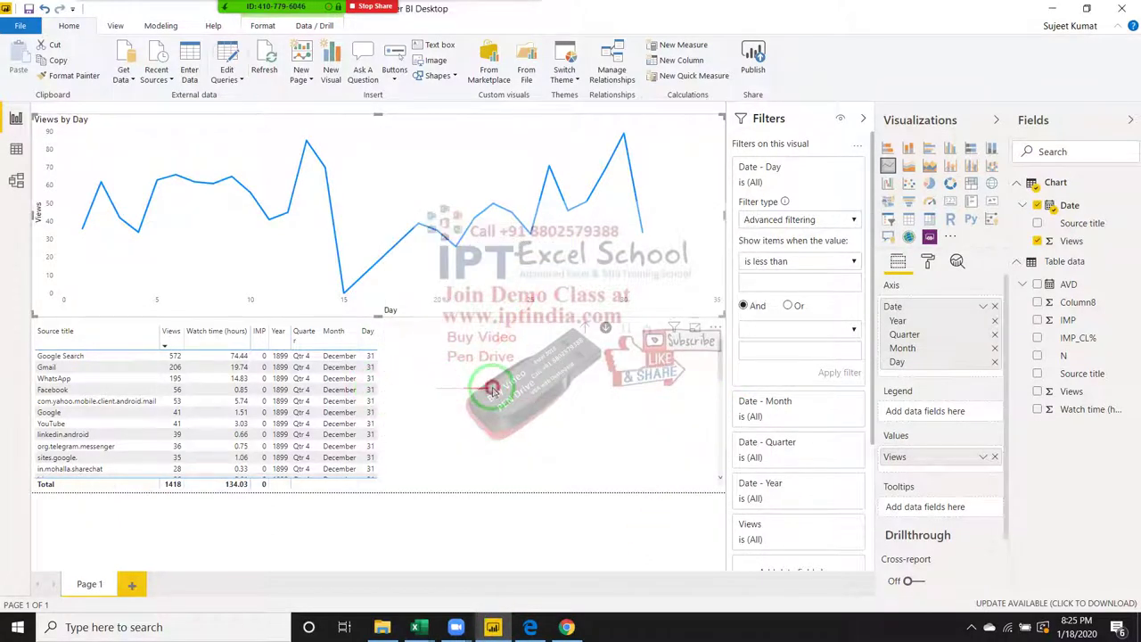
Add a gauge beside the table with Views as its value, reading 1418 on 0–2836.
left_click(655, 418)
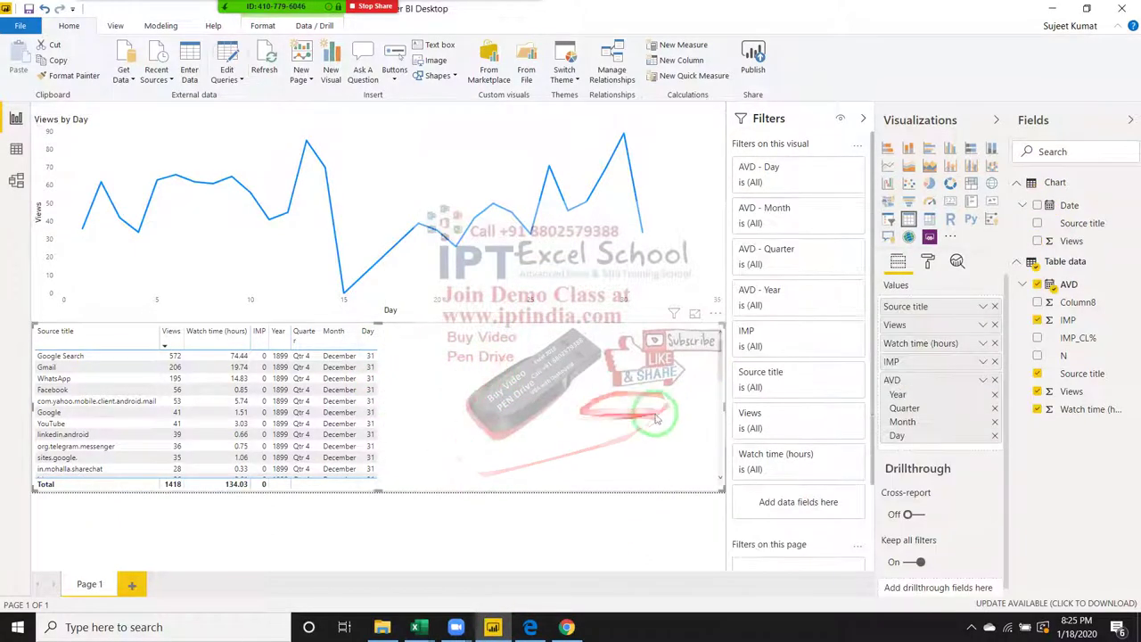
left_click(637, 526)
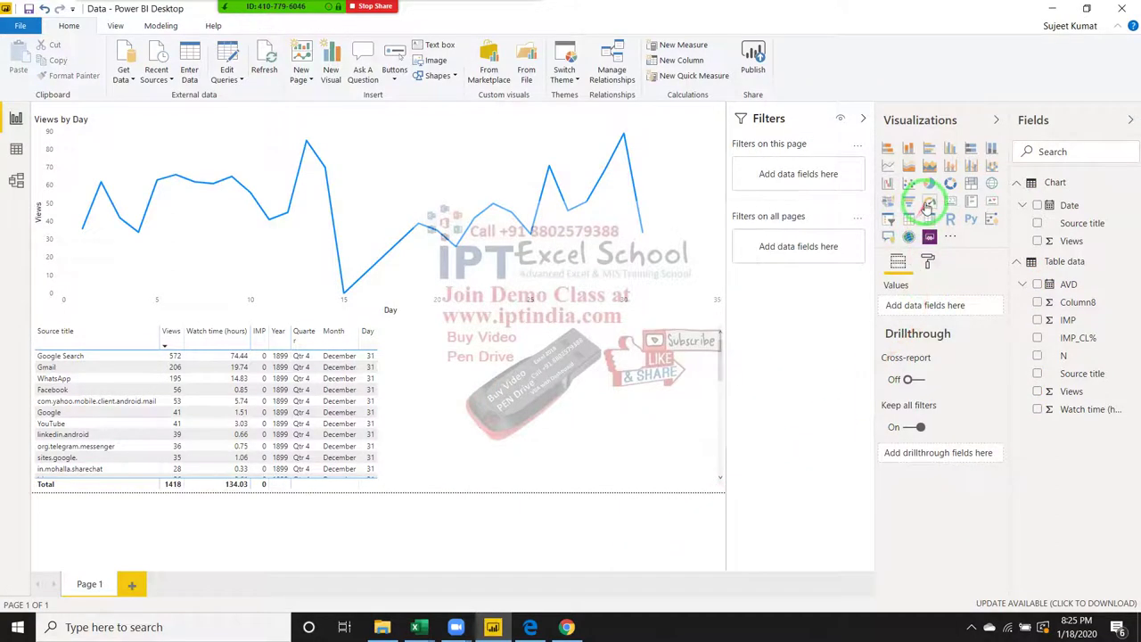
left_click(929, 200)
left_click_drag(172, 187, 563, 341)
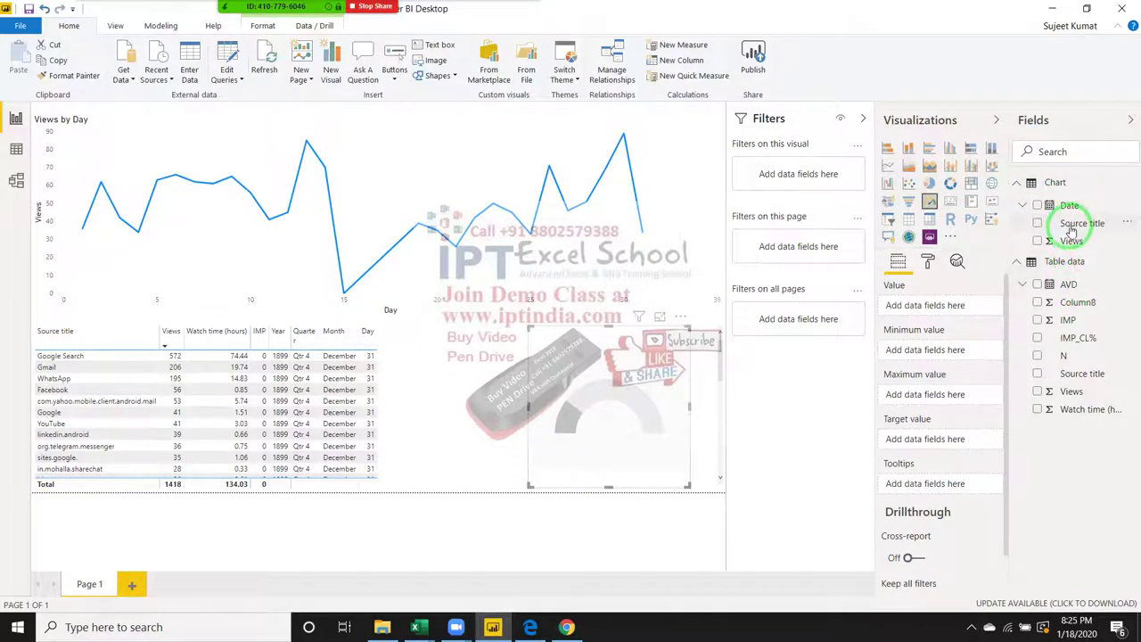
left_click_drag(1071, 232, 658, 405)
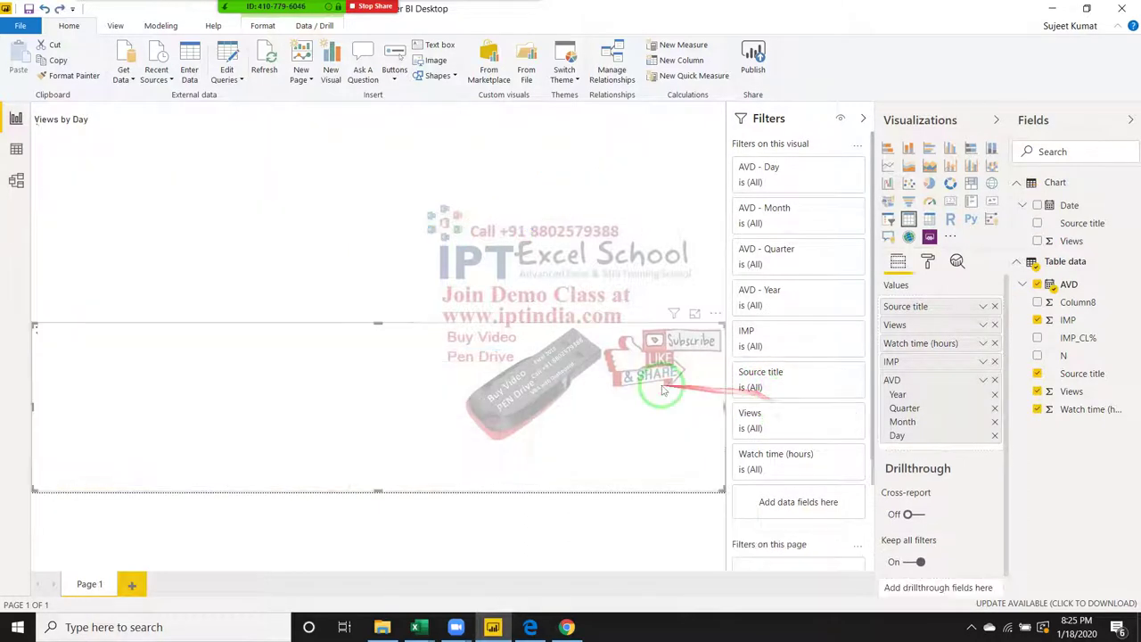
left_click(600, 527)
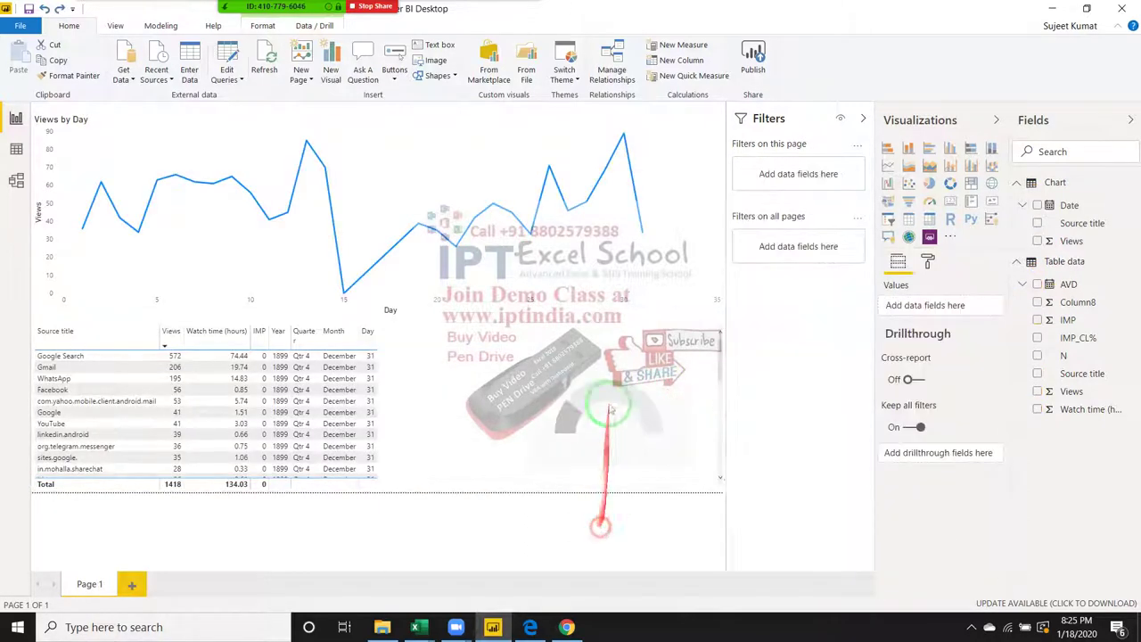
left_click(675, 371)
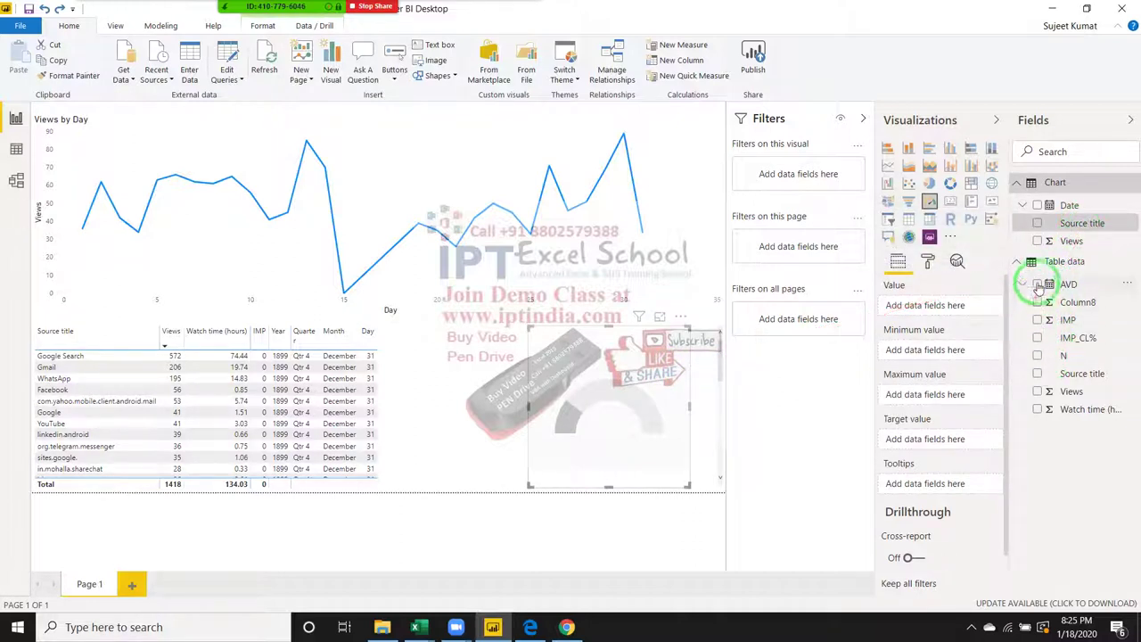
left_click(1037, 242)
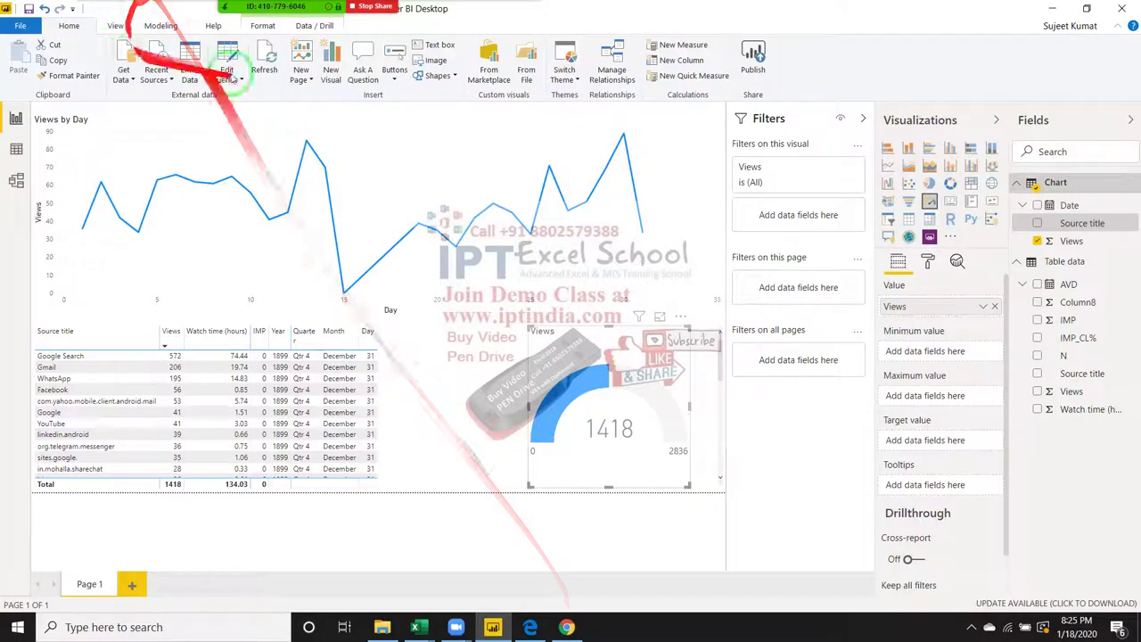
Save Data.pbix and publish it to My workspace, replacing the existing Data dataset.
key("alt+F4")
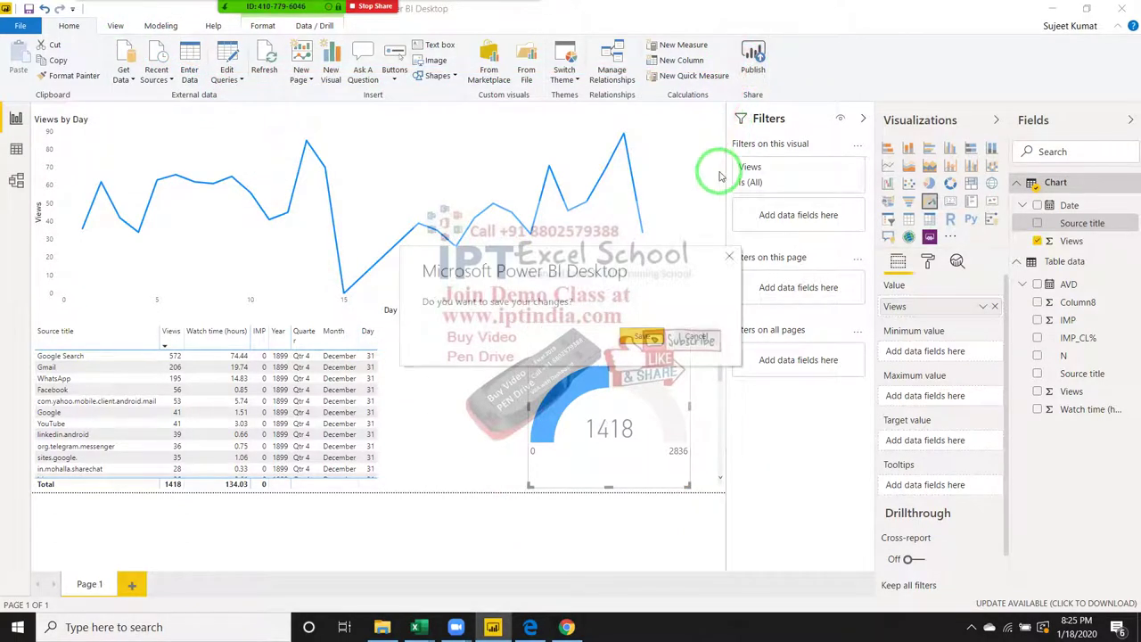
left_click(652, 337)
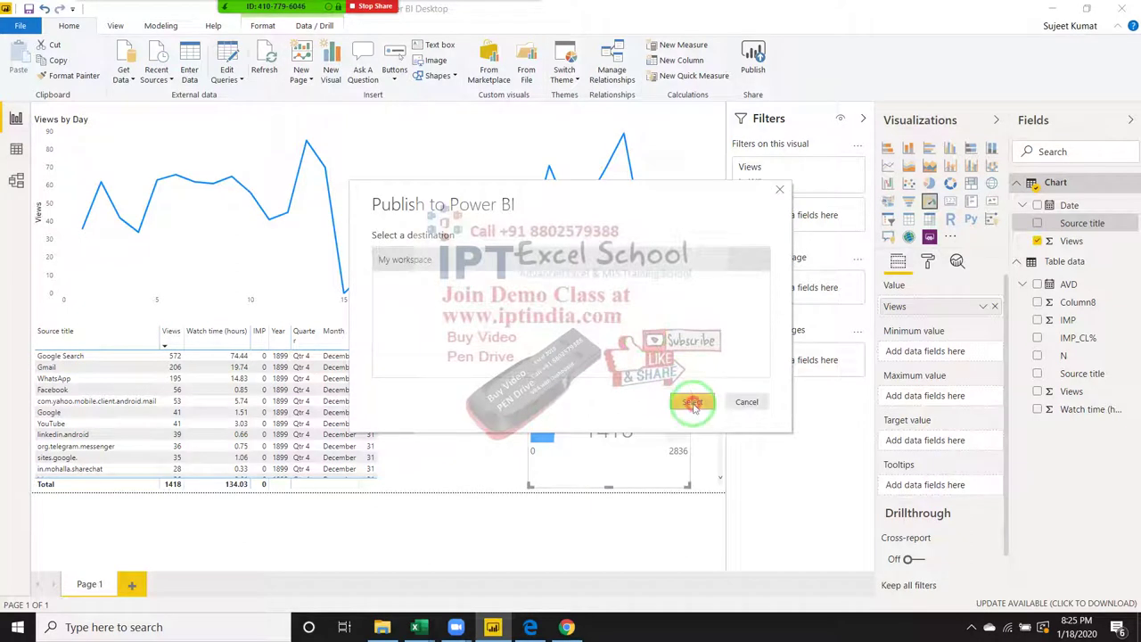
left_click(693, 404)
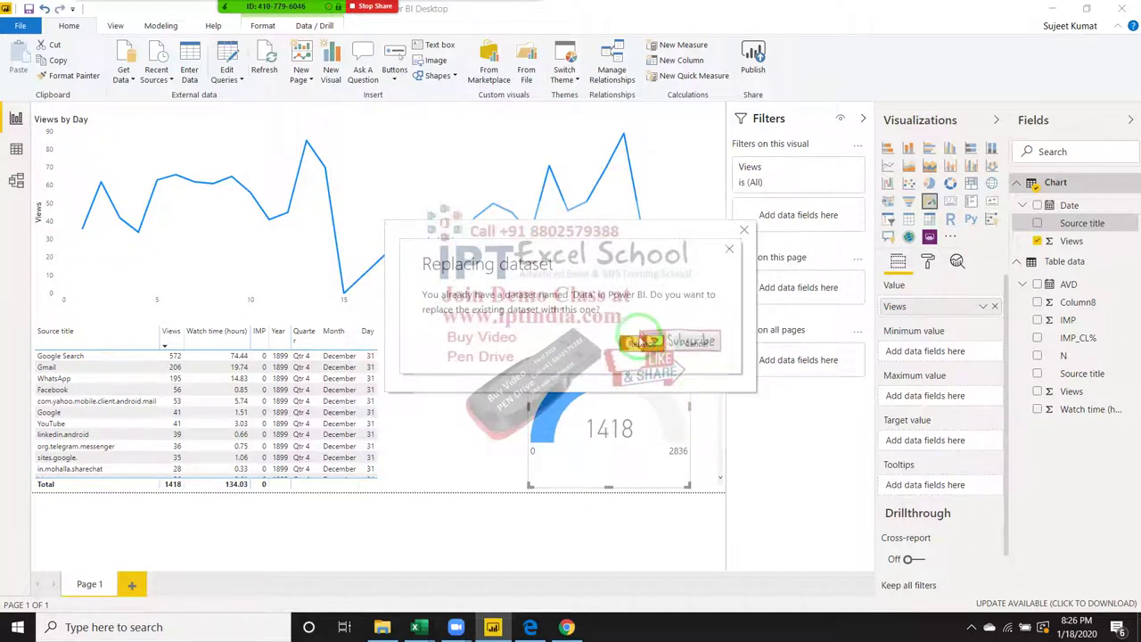
left_click(642, 344)
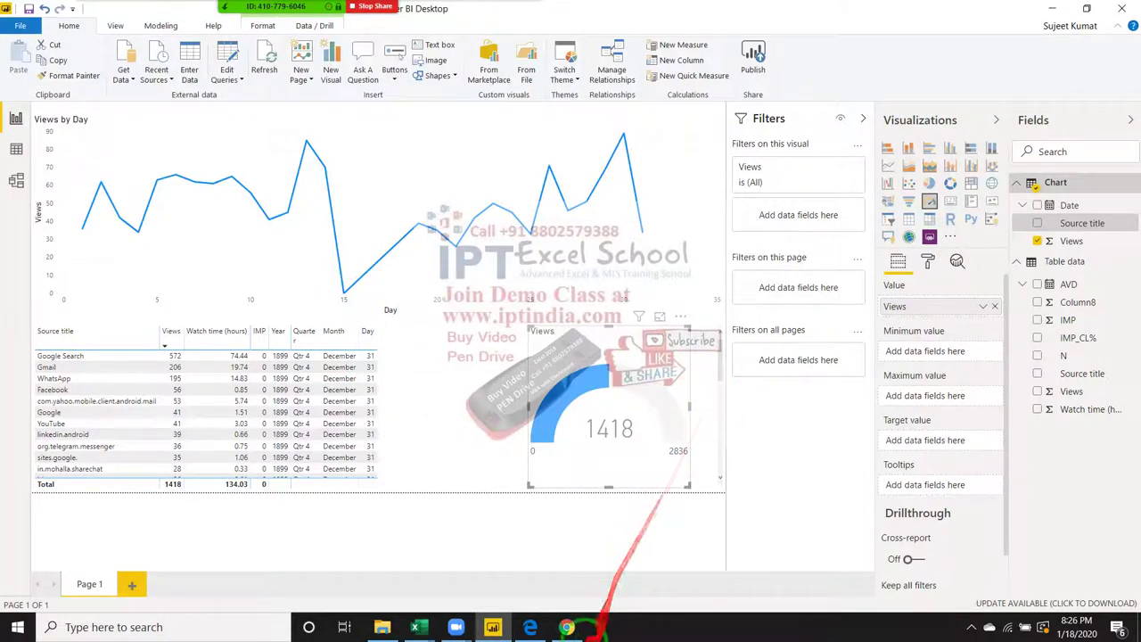
left_click(535, 627)
Close the embed code dialog, reload the public link in Chrome, then return to Edge.
left_click(751, 462)
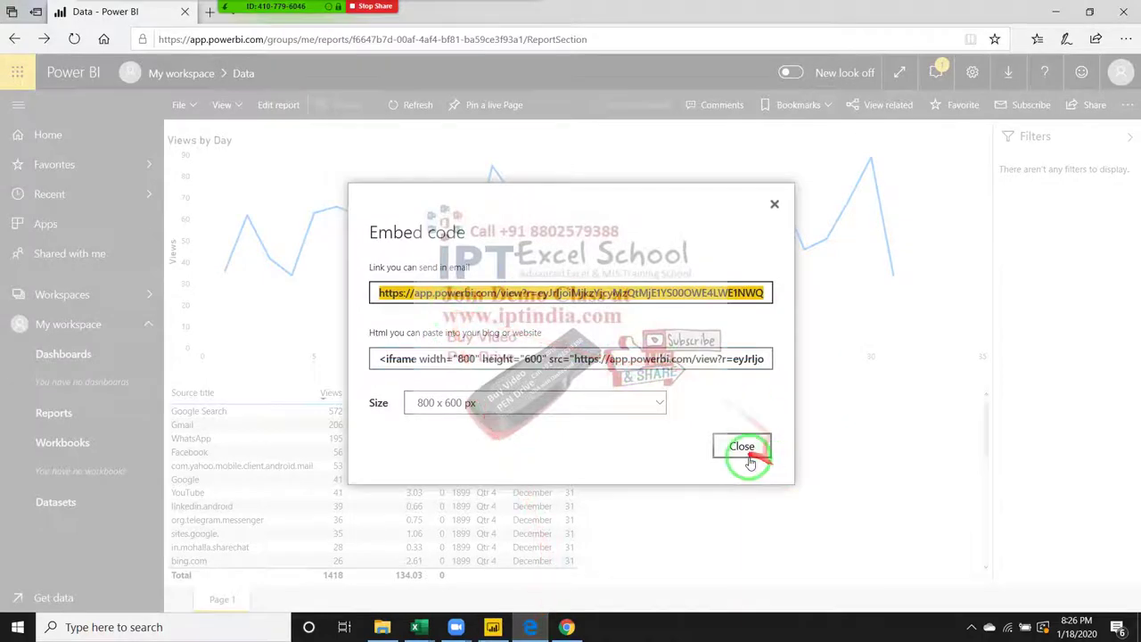
left_click(568, 624)
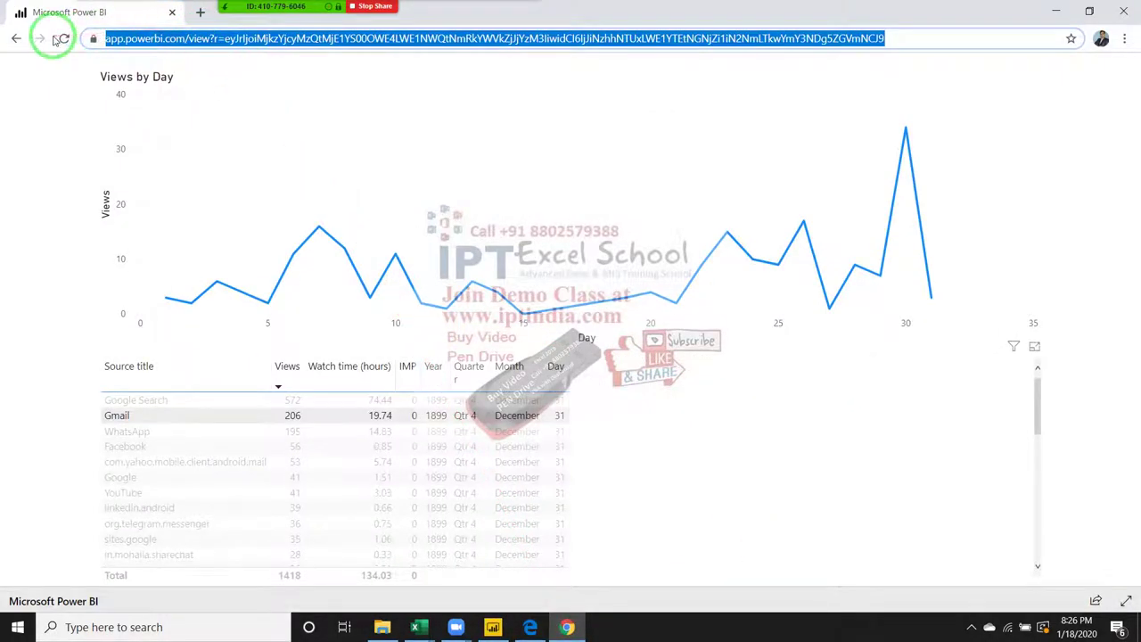
left_click(64, 40)
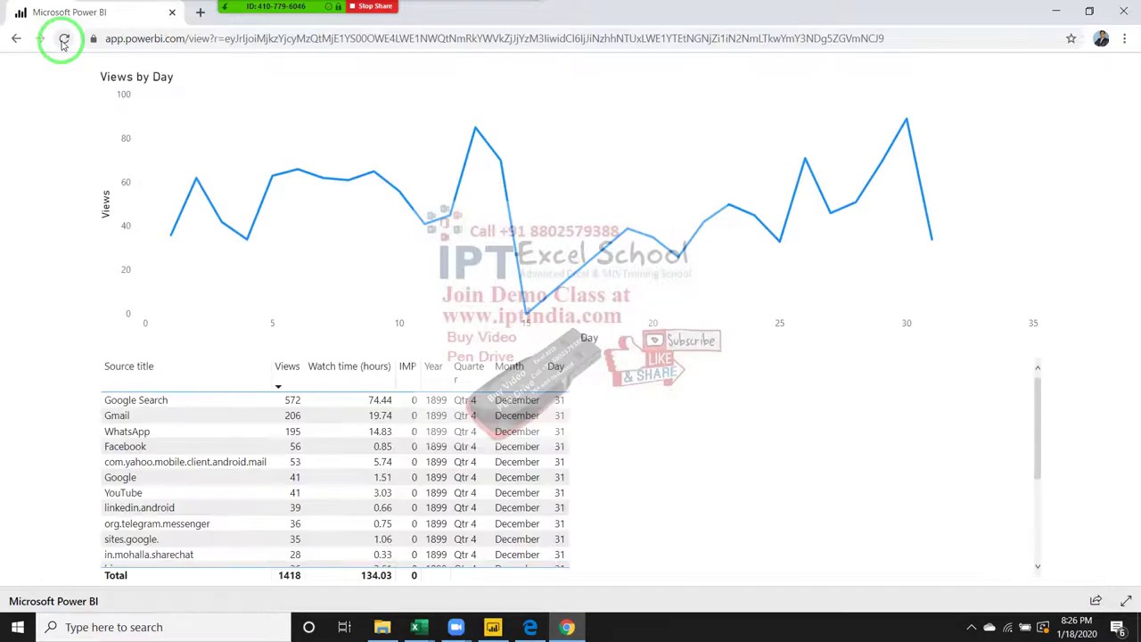
scroll(938, 484, "down", 2)
scroll(938, 484, "down", 5)
scroll(938, 484, "up", 10)
scroll(931, 499, "down", 10)
scroll(918, 464, "up", 10)
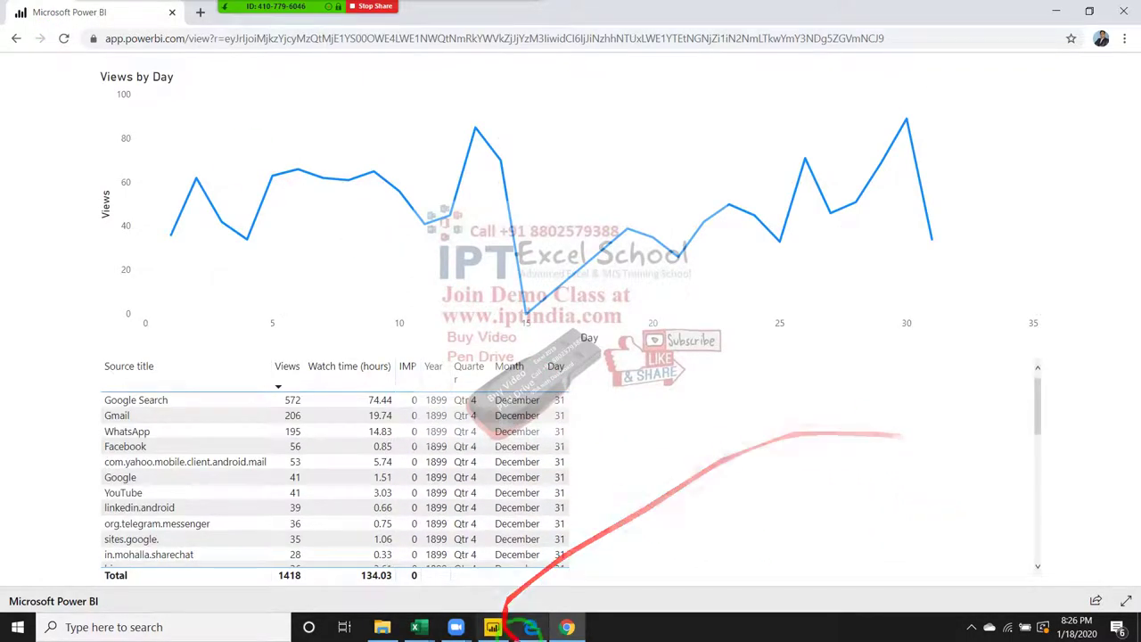
left_click(532, 629)
left_click(736, 445)
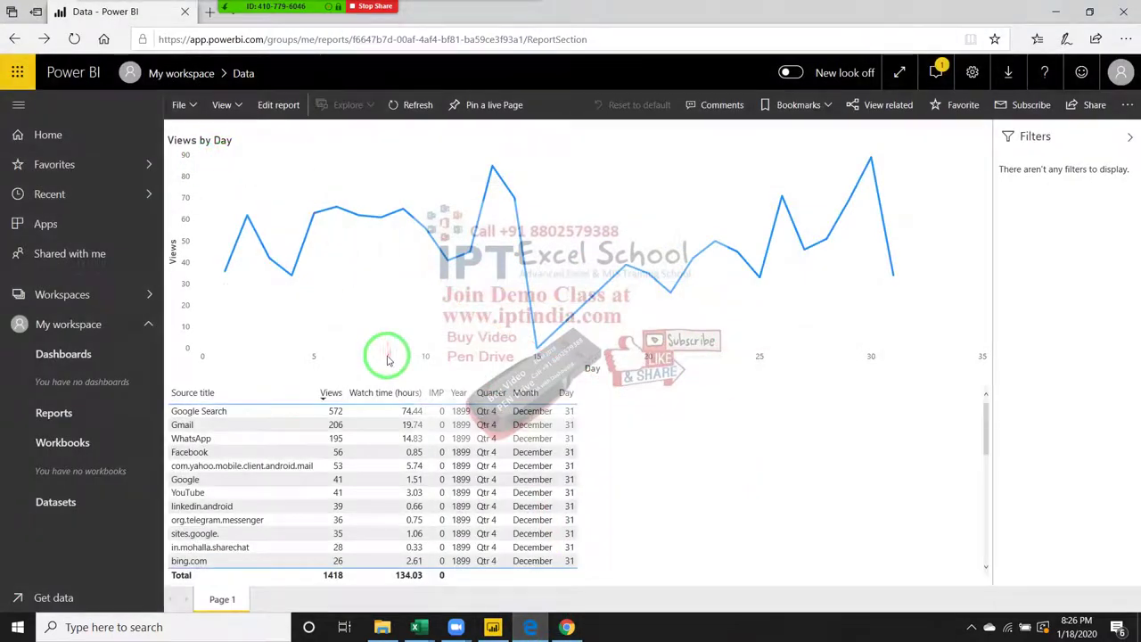
Reopen the report's Publish to web embed code, then close it.
left_click(189, 105)
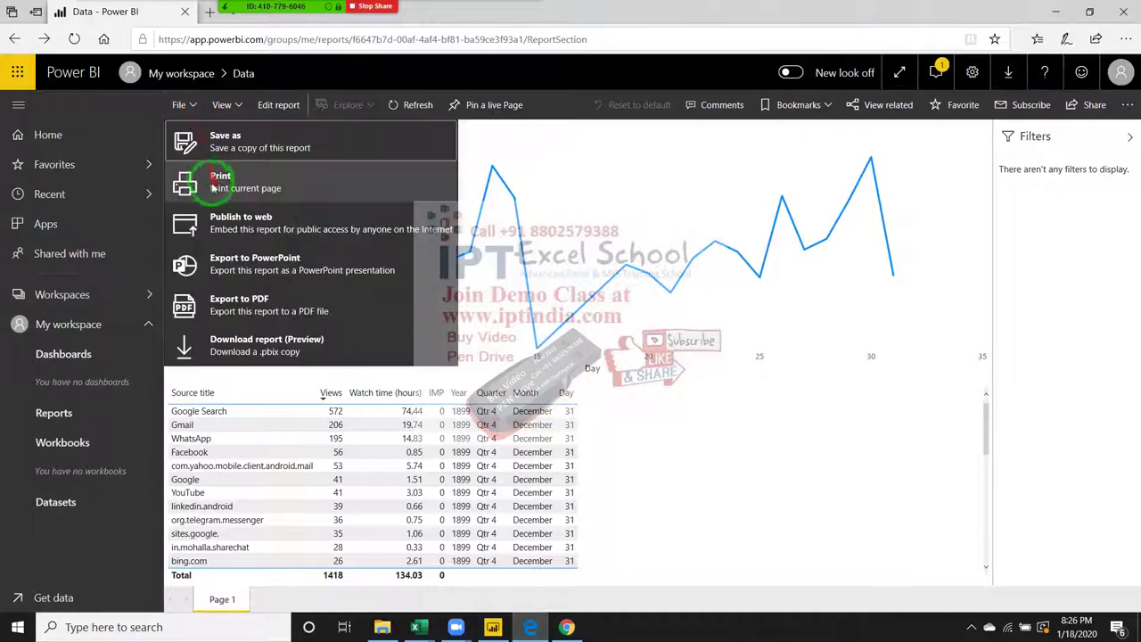
left_click(230, 223)
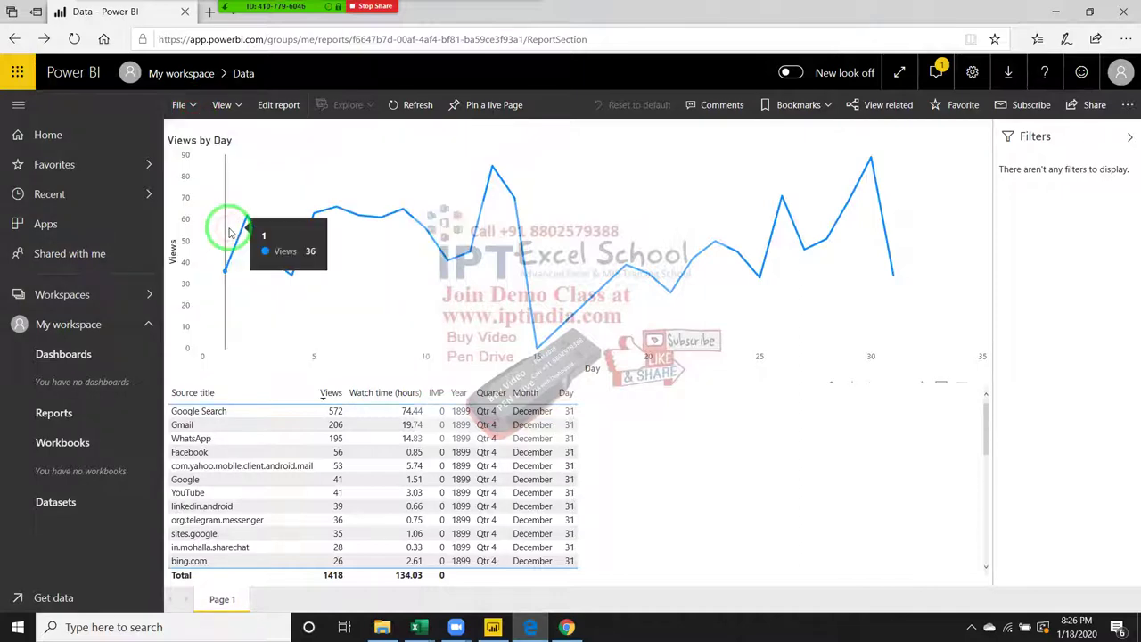
left_click(644, 355)
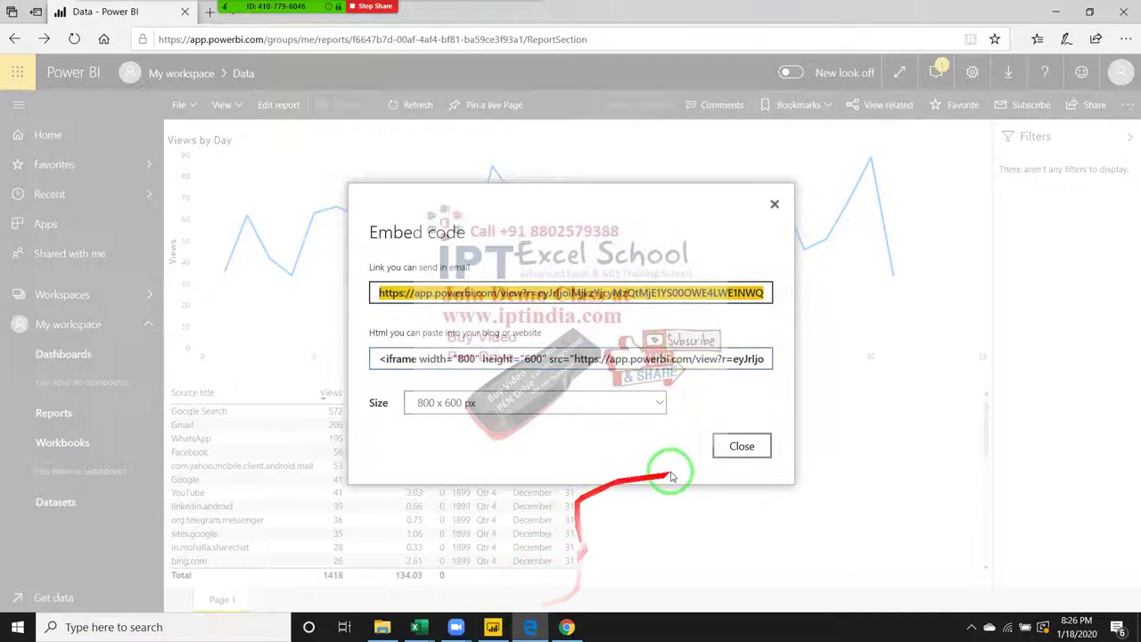
left_click(737, 457)
Reload the public report in Chrome and refresh the Data report in the service.
left_click(564, 624)
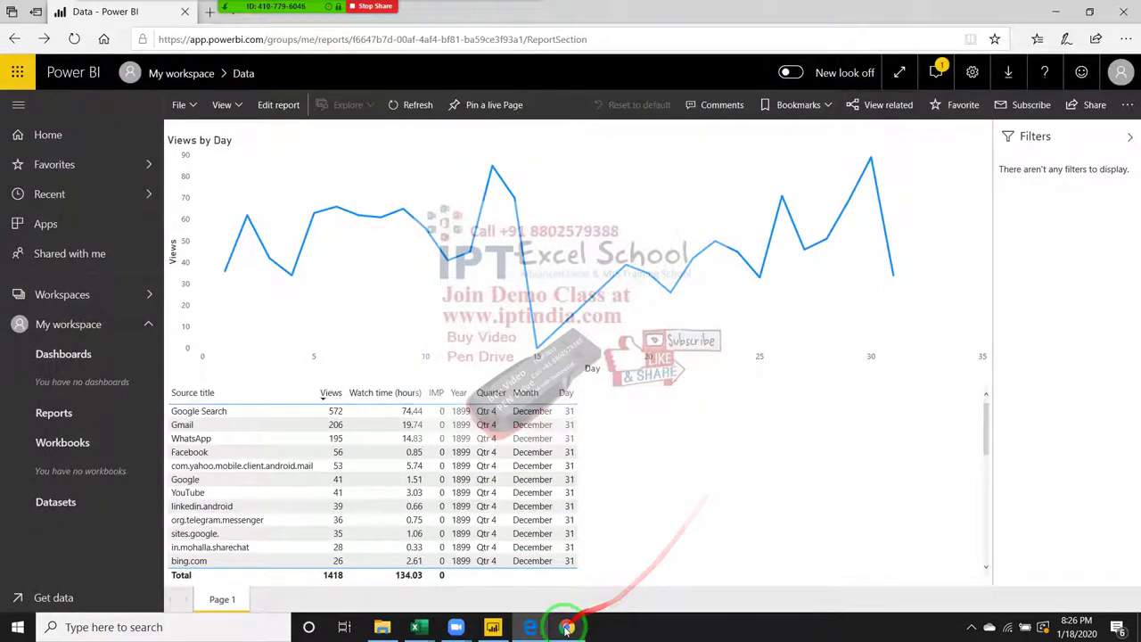
left_click(107, 8)
left_click(63, 39)
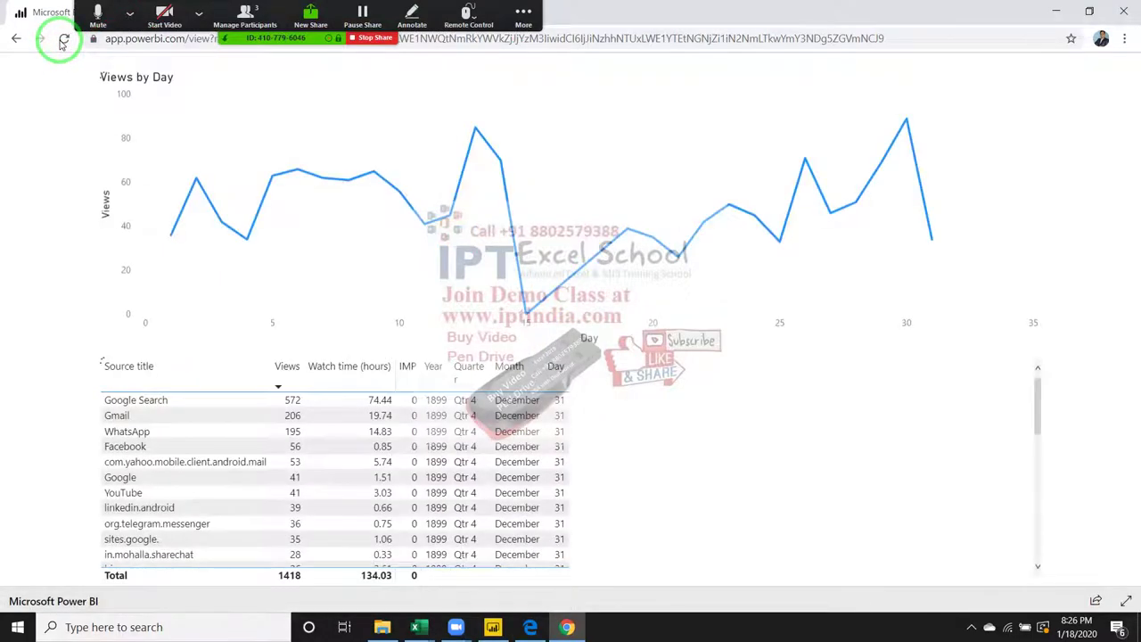
left_click(565, 627)
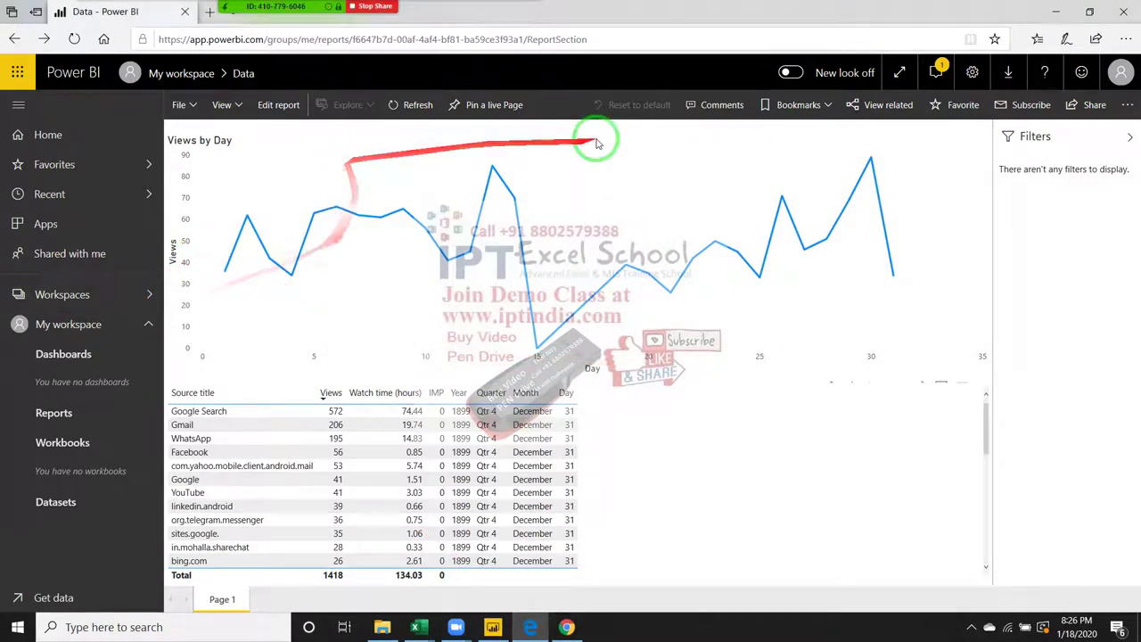
left_click(418, 107)
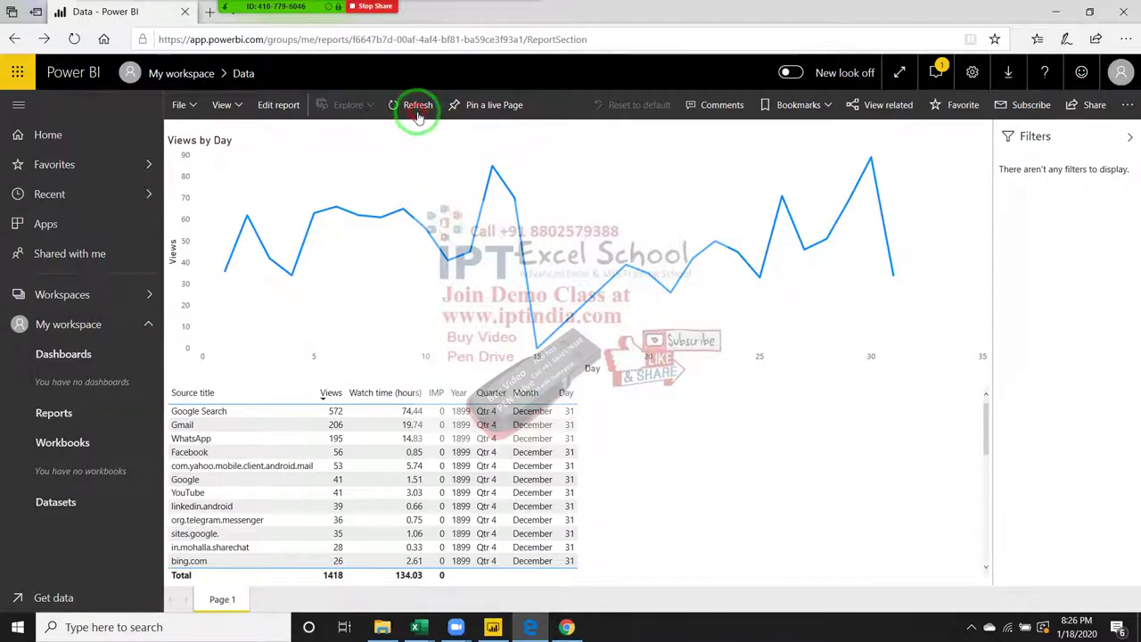
left_click(418, 107)
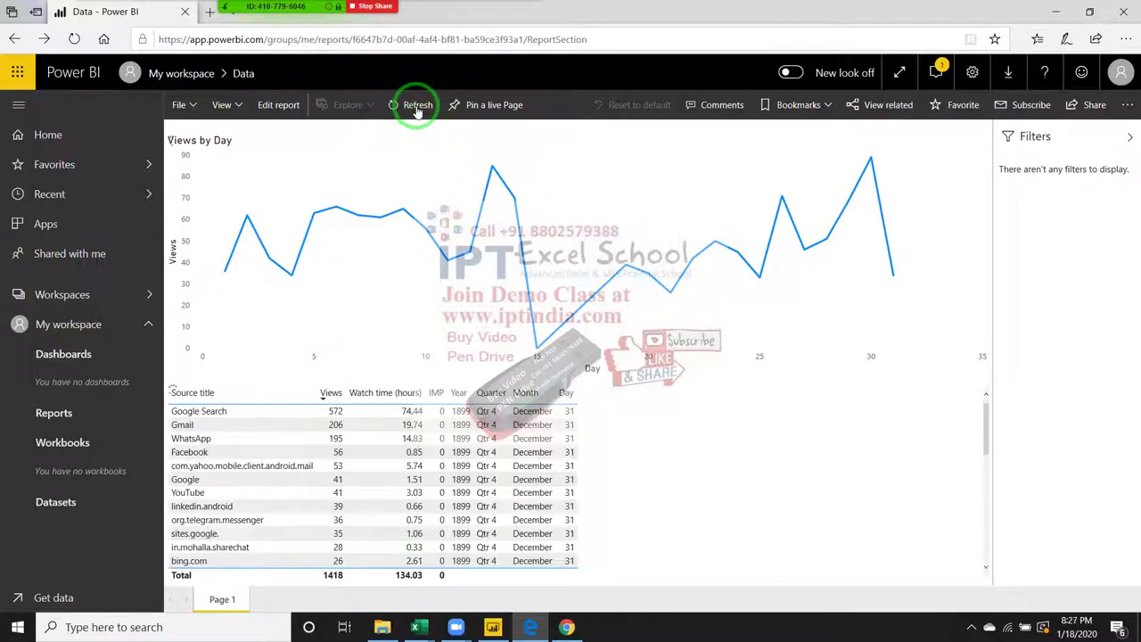
left_click(985, 497)
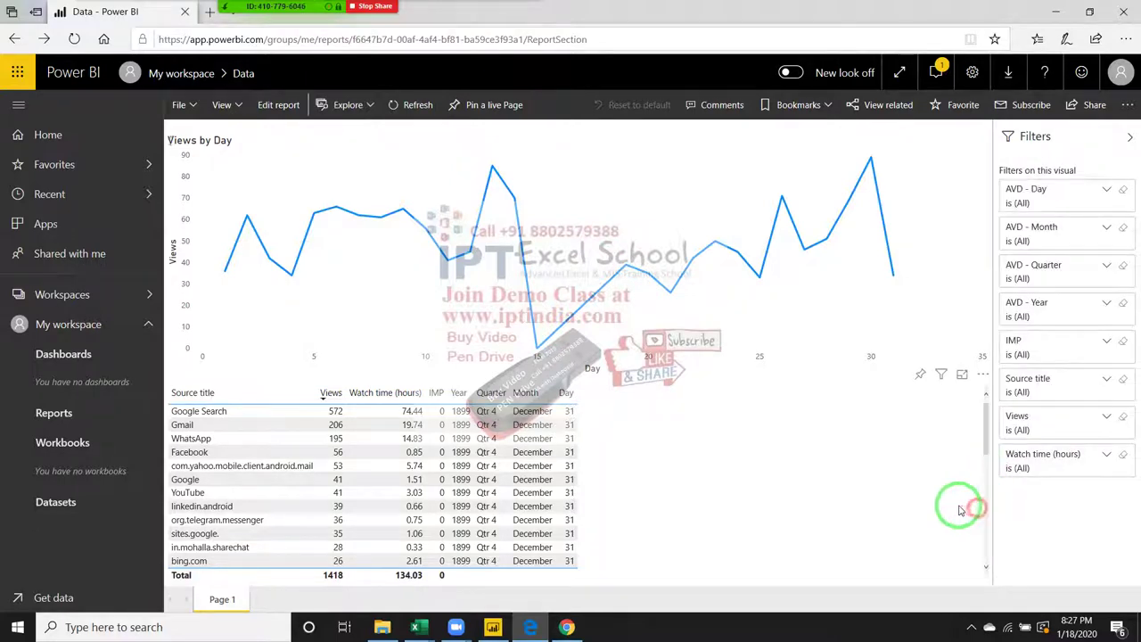
Compare the Chrome public report with Power BI Desktop and the service report.
left_click(566, 627)
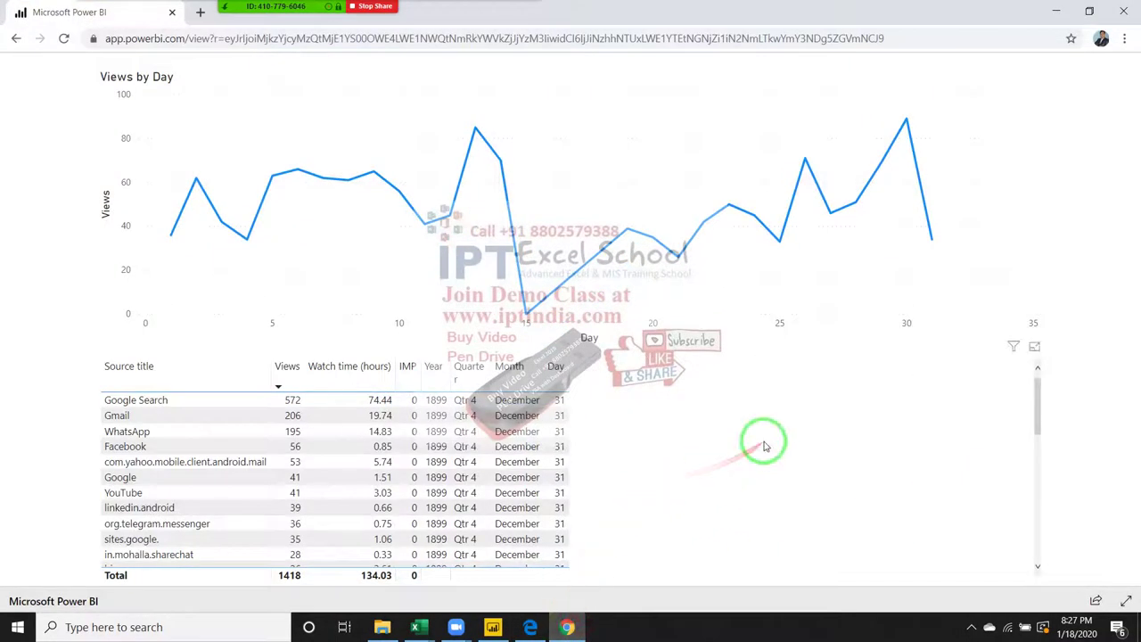
left_click(492, 627)
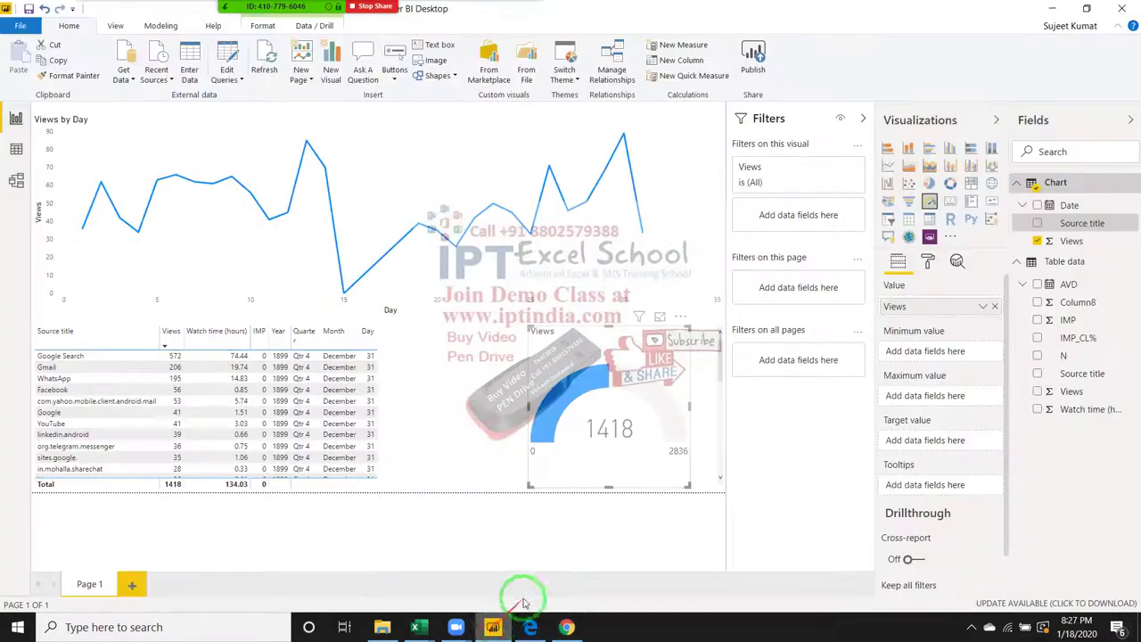
left_click(548, 545)
left_click(566, 627)
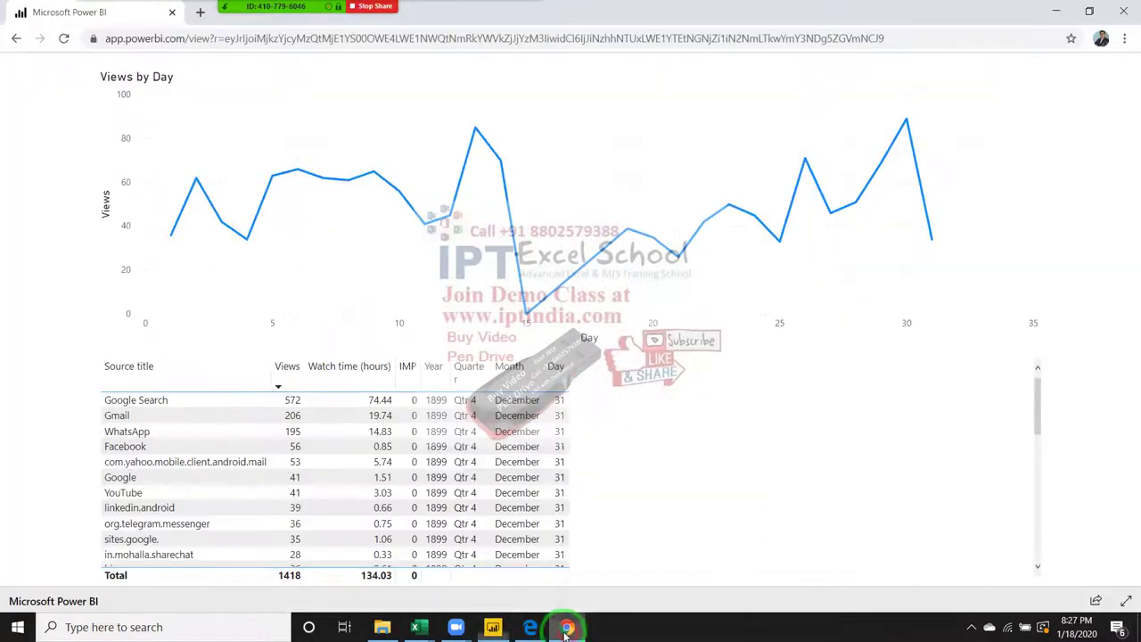
left_click_drag(535, 539, 372, 297)
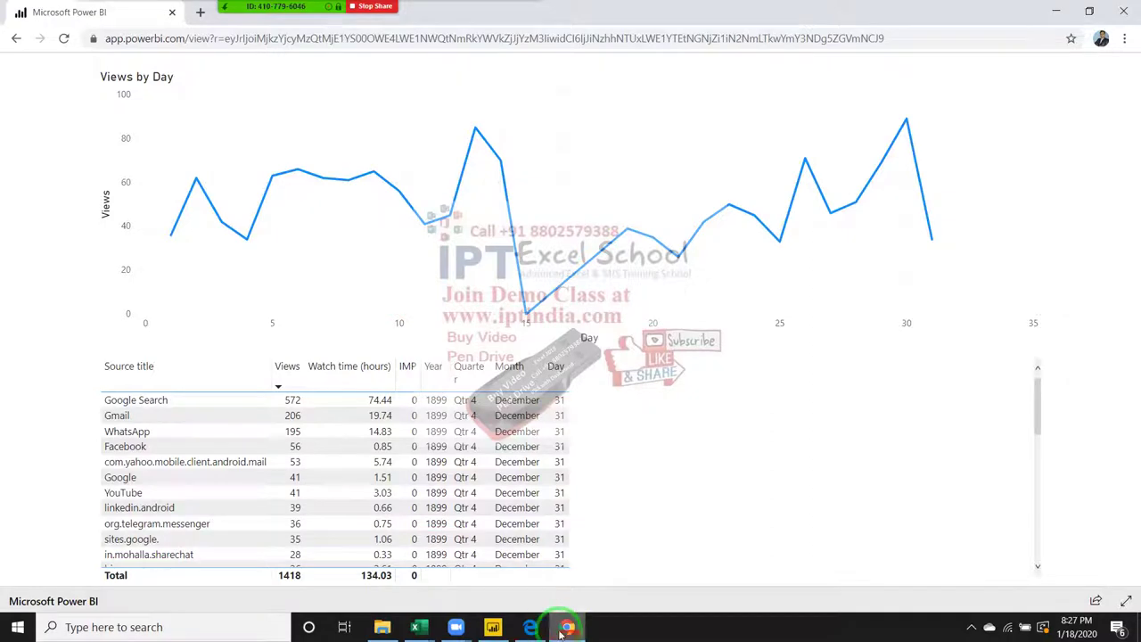
left_click(529, 627)
scroll(746, 491, "down", 1)
scroll(752, 505, "down", 3)
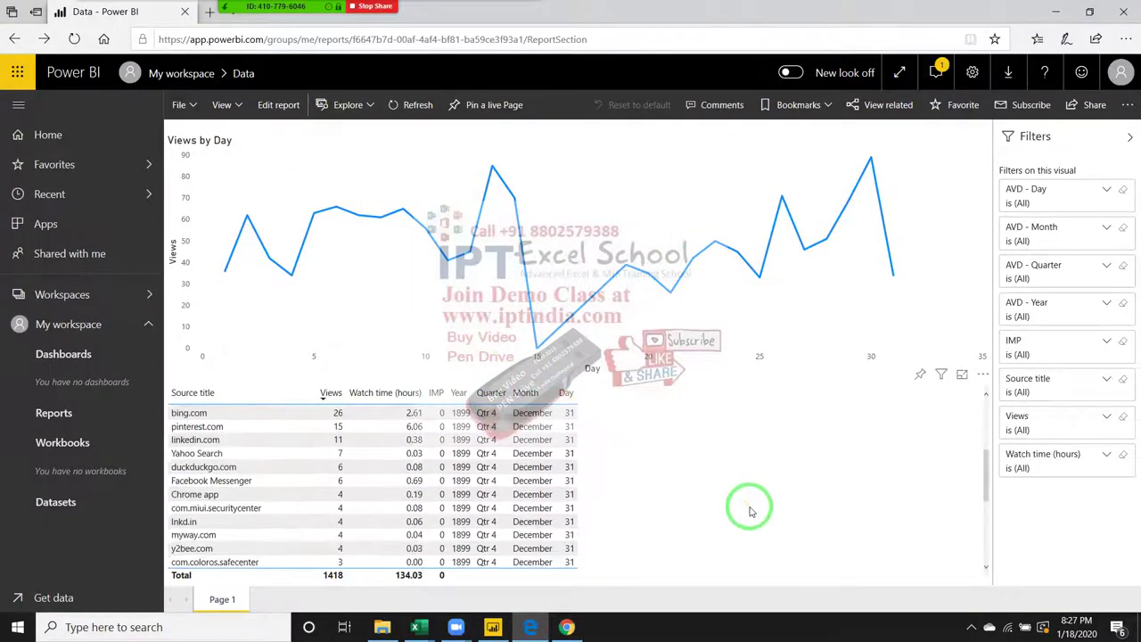
Reopen the Data report from My workspace and show its Publish to web embed code.
left_click(77, 335)
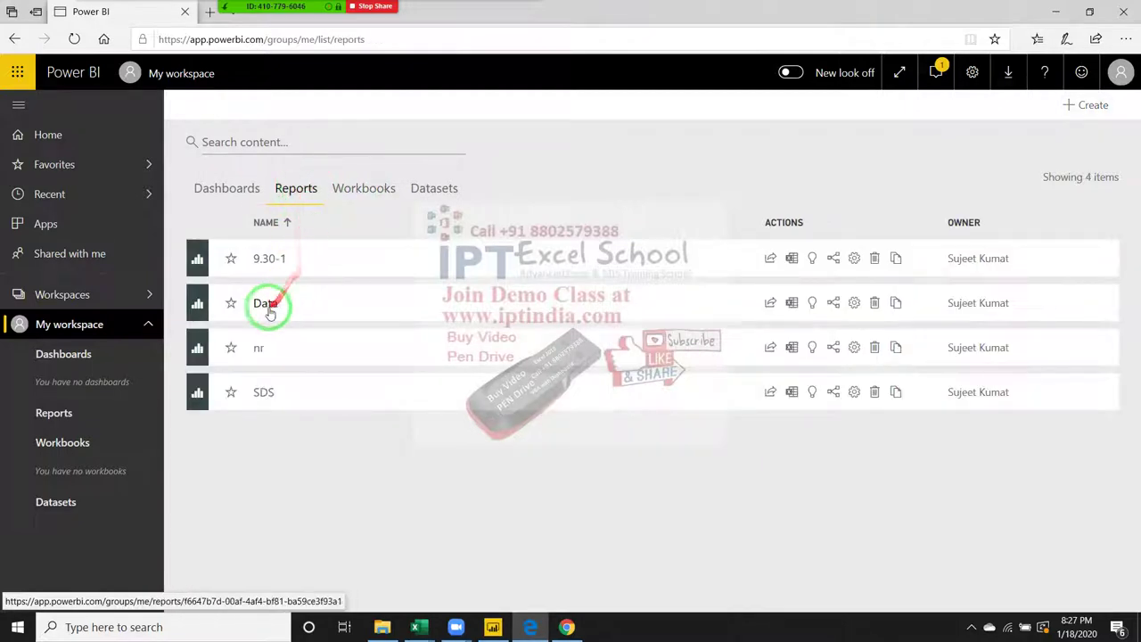
left_click(267, 306)
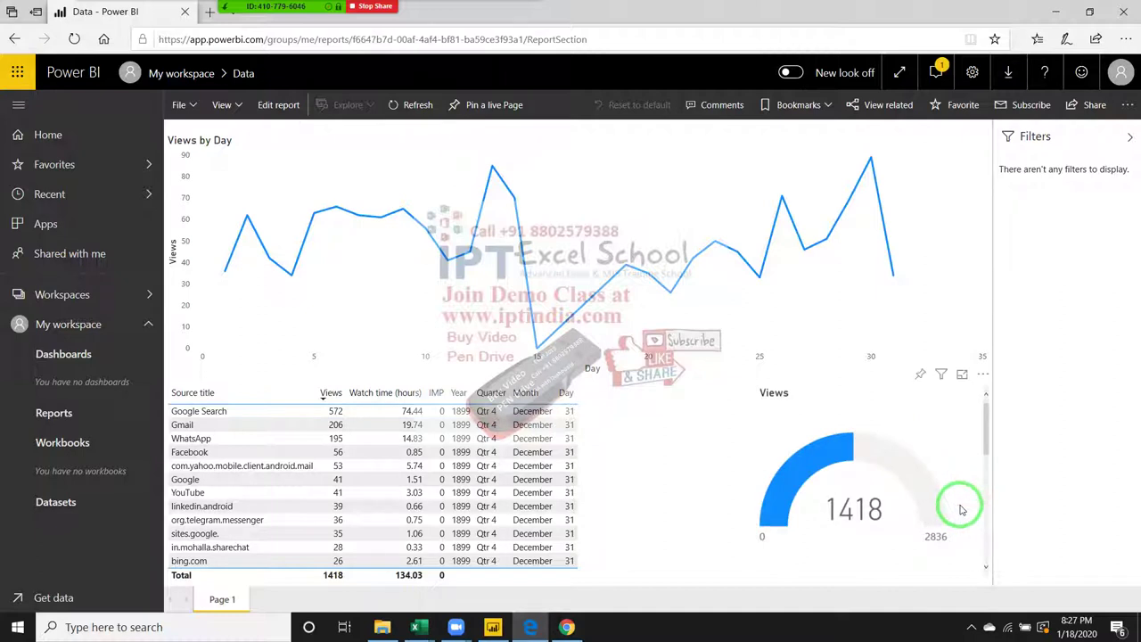
left_click(191, 109)
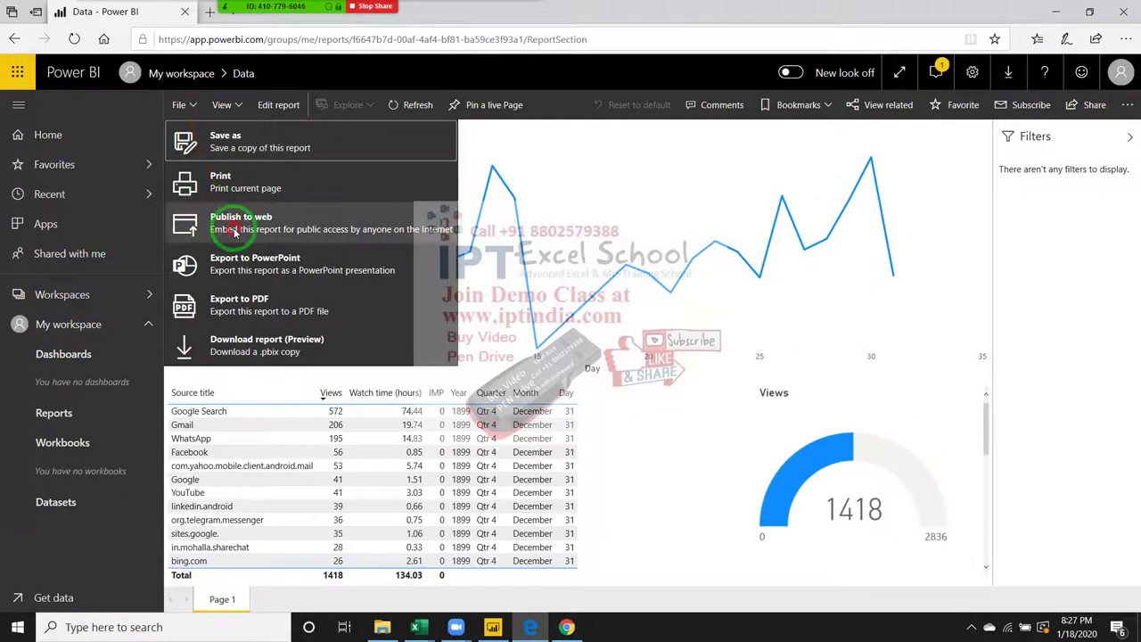
left_click(236, 231)
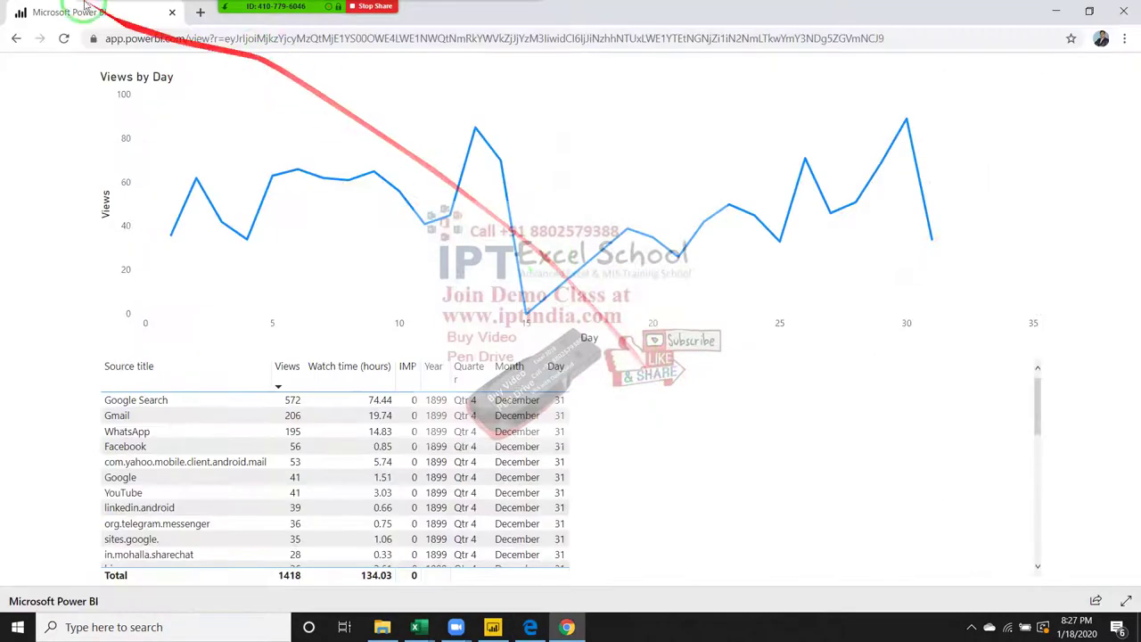
Reload the public report in Chrome by re-pasting its address, then return to Edge.
left_click(62, 45)
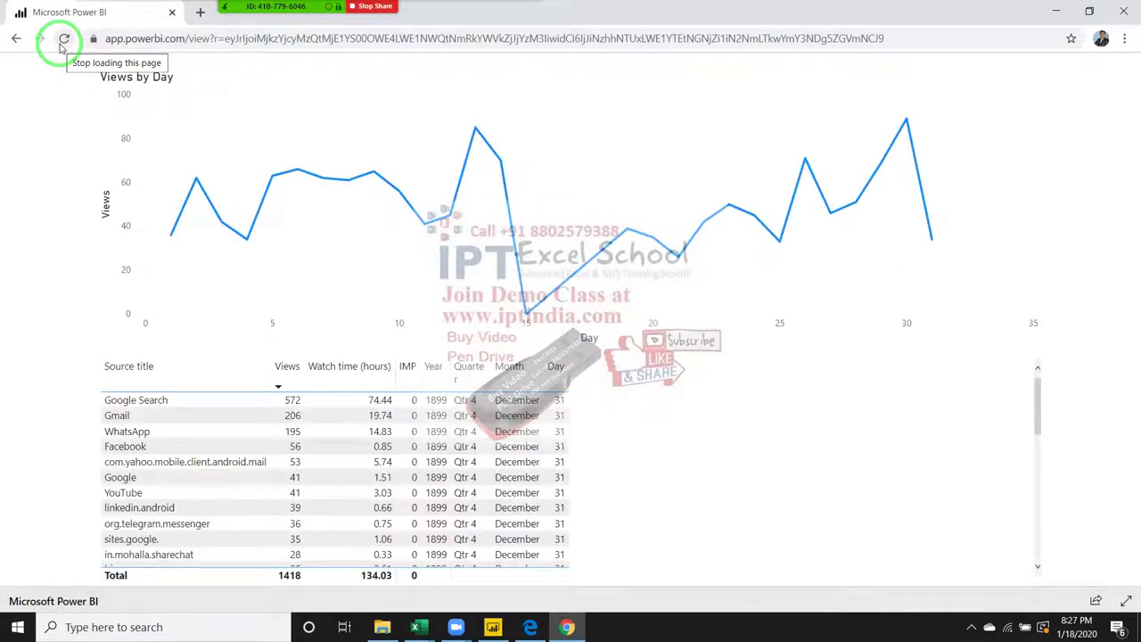
left_click(62, 41)
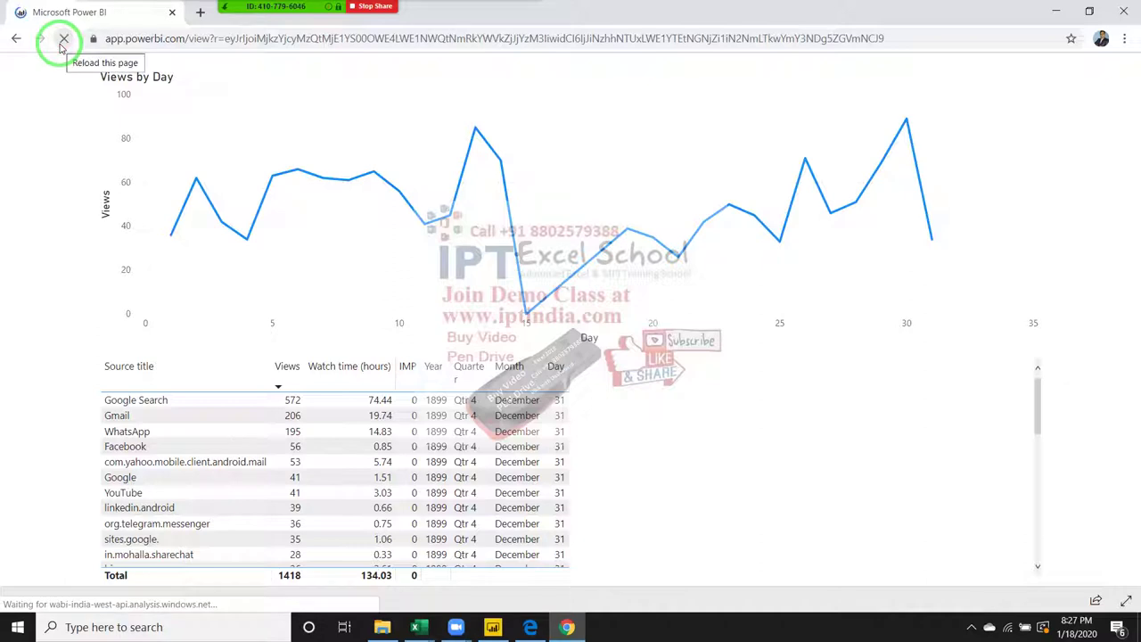
left_click(133, 41)
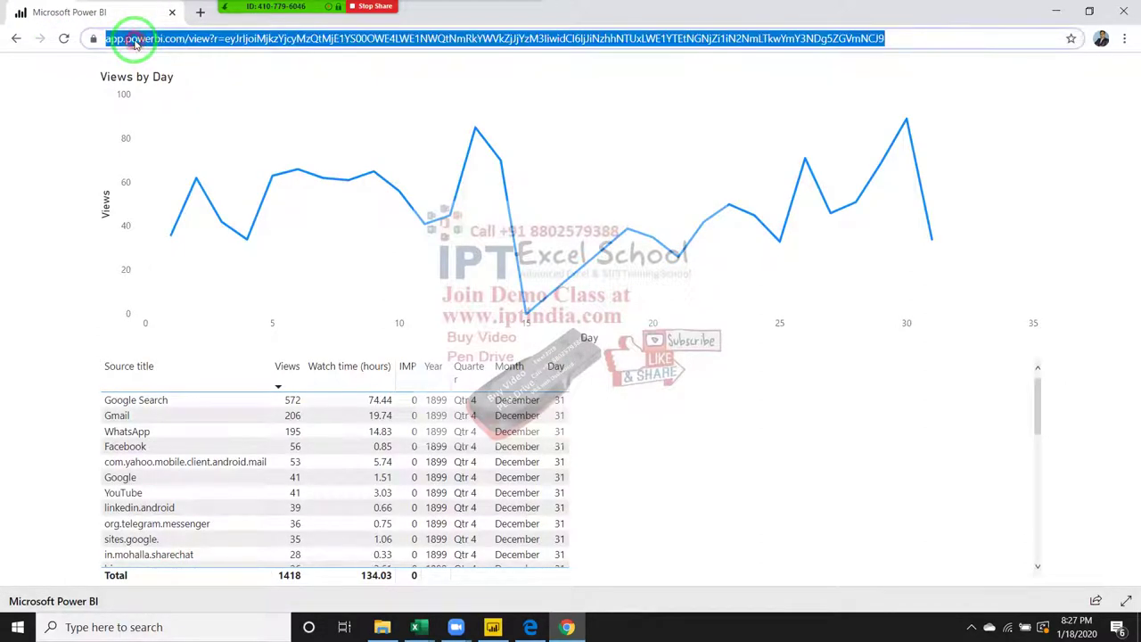
key("ctrl+v")
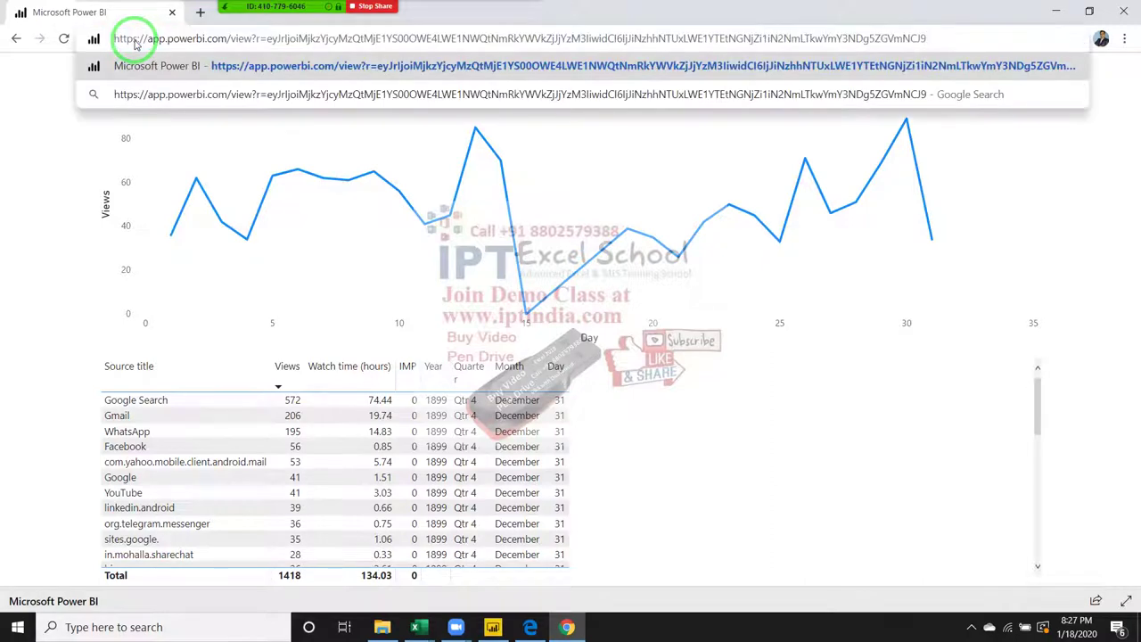
key("Return")
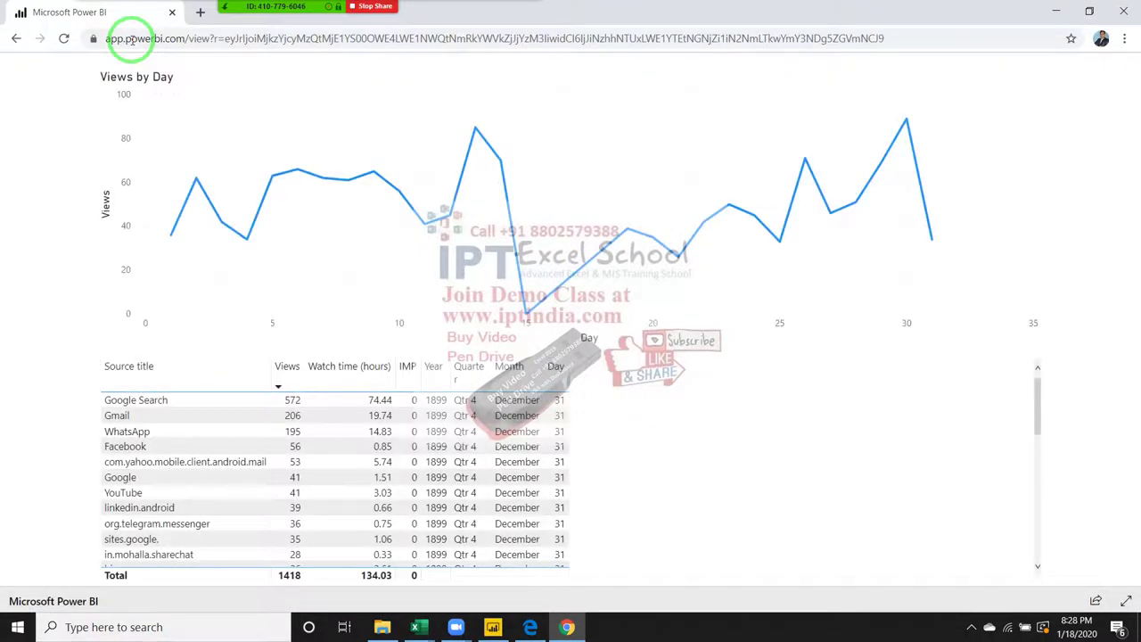
left_click(63, 38)
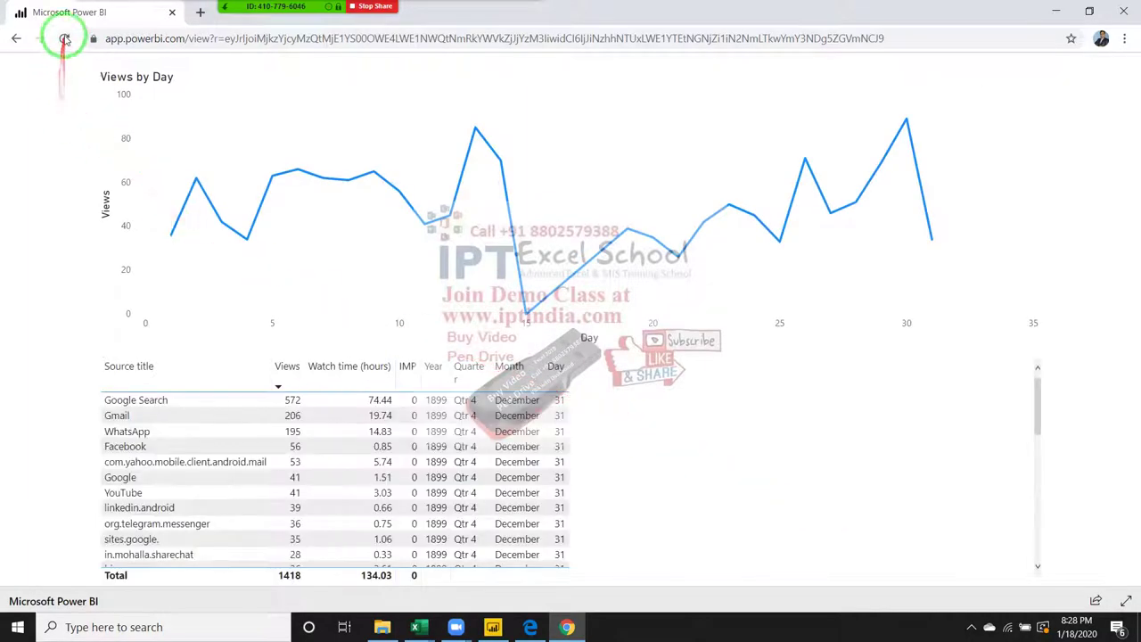
scroll(971, 532, "down", 5)
scroll(1034, 441, "down", 5)
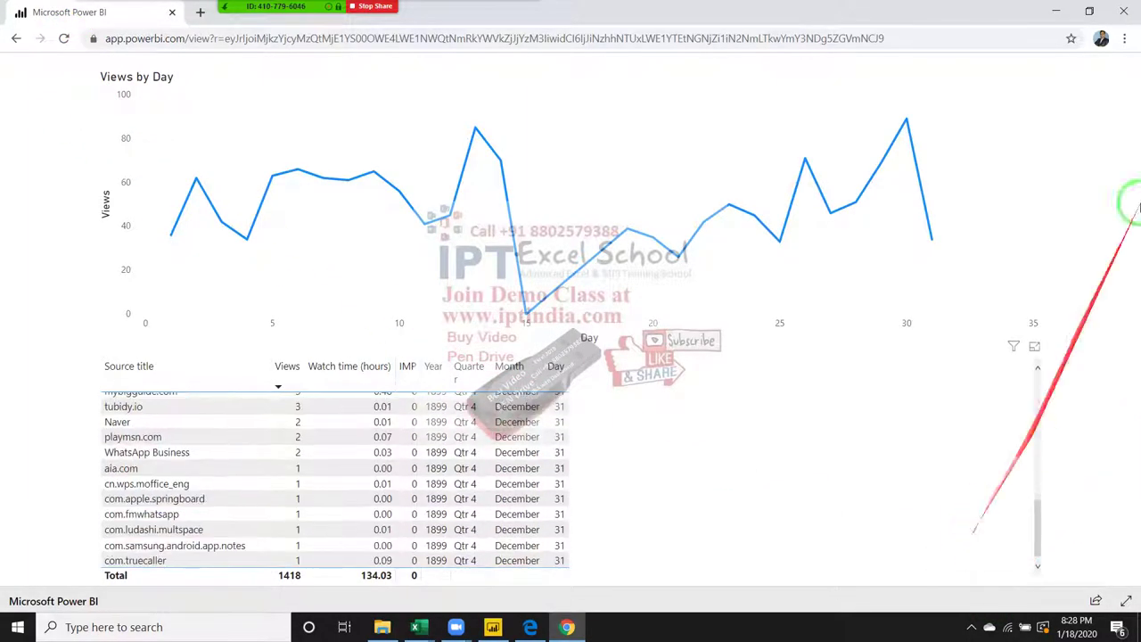
left_click(1124, 11)
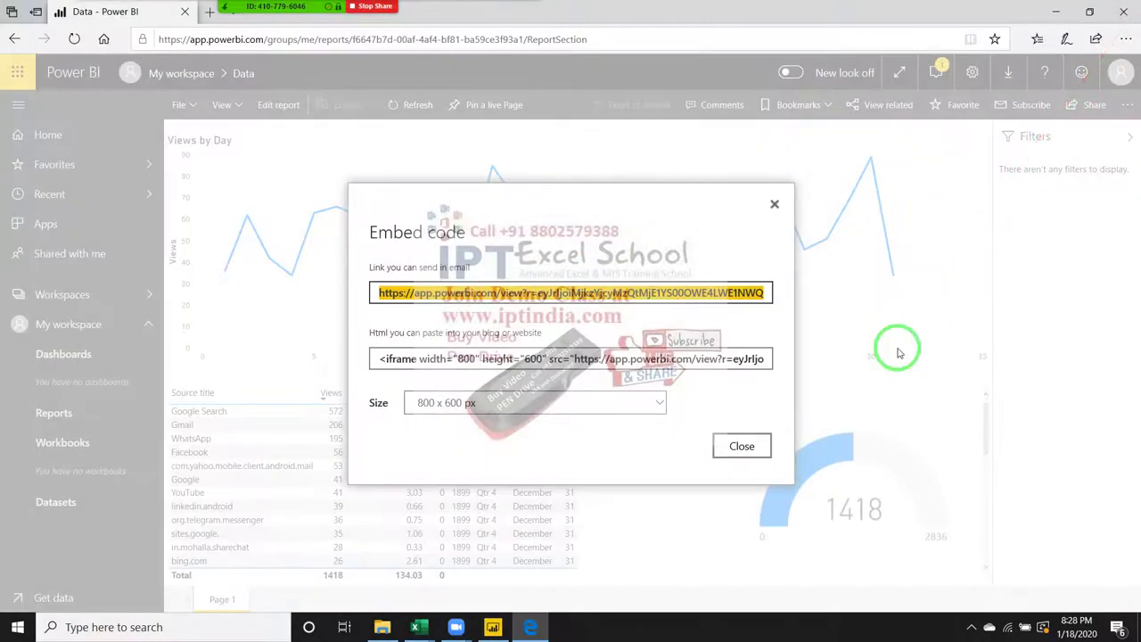
Open the report's public link in Firefox and scroll through the displayed report.
key("super")
type("mozi")
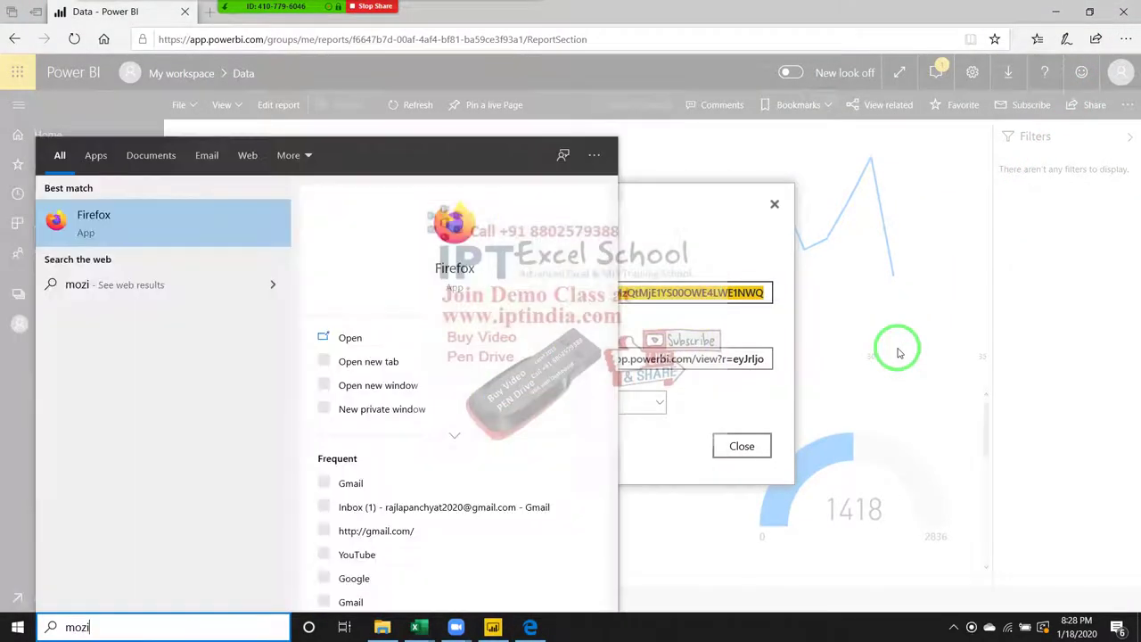
left_click(475, 274)
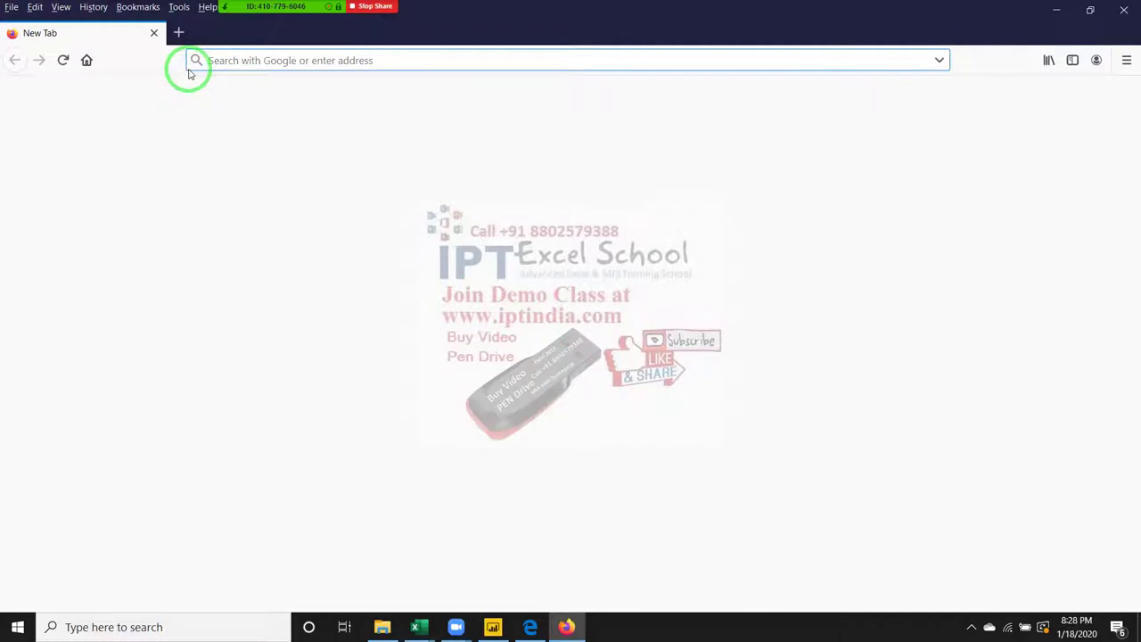
key("ctrl+v")
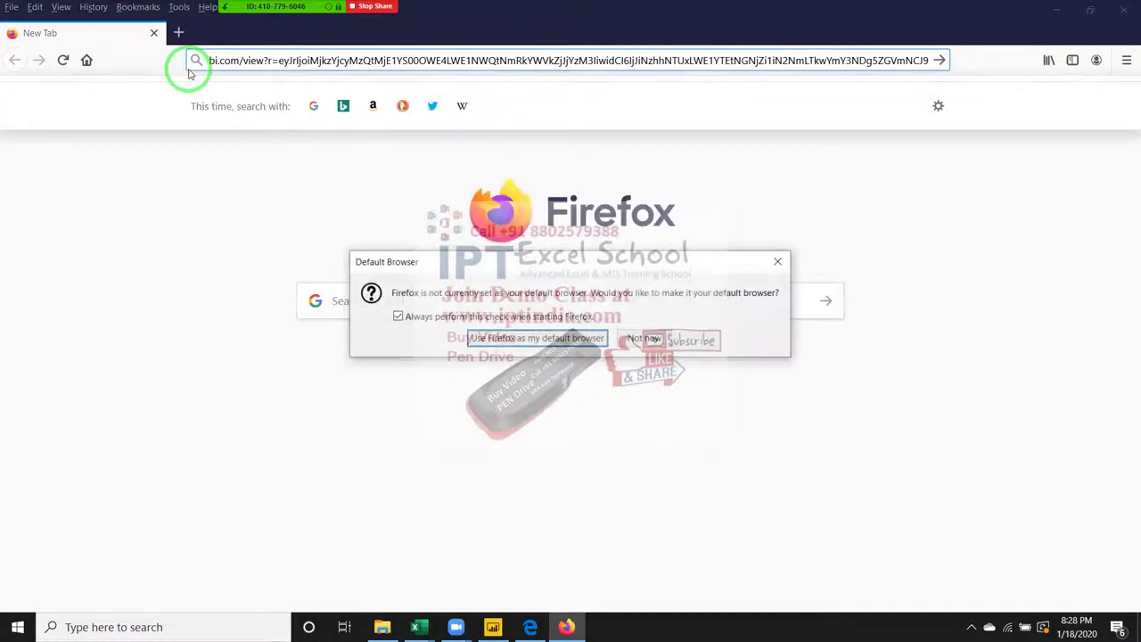
left_click(649, 338)
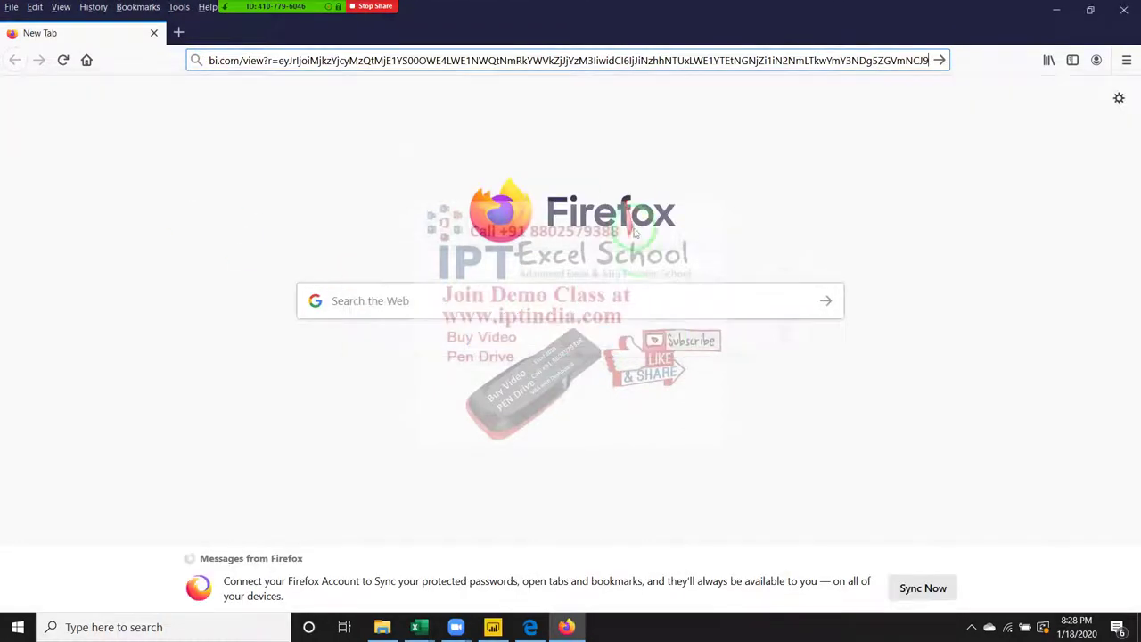
key("Return")
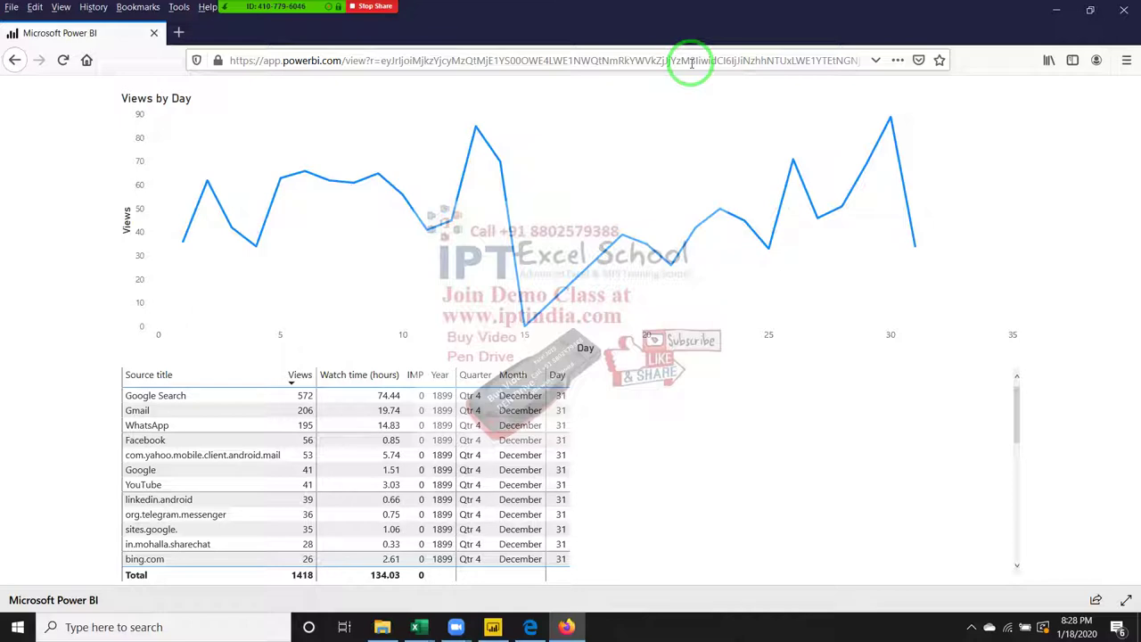
scroll(878, 499, "down", 10)
scroll(879, 506, "down", 1)
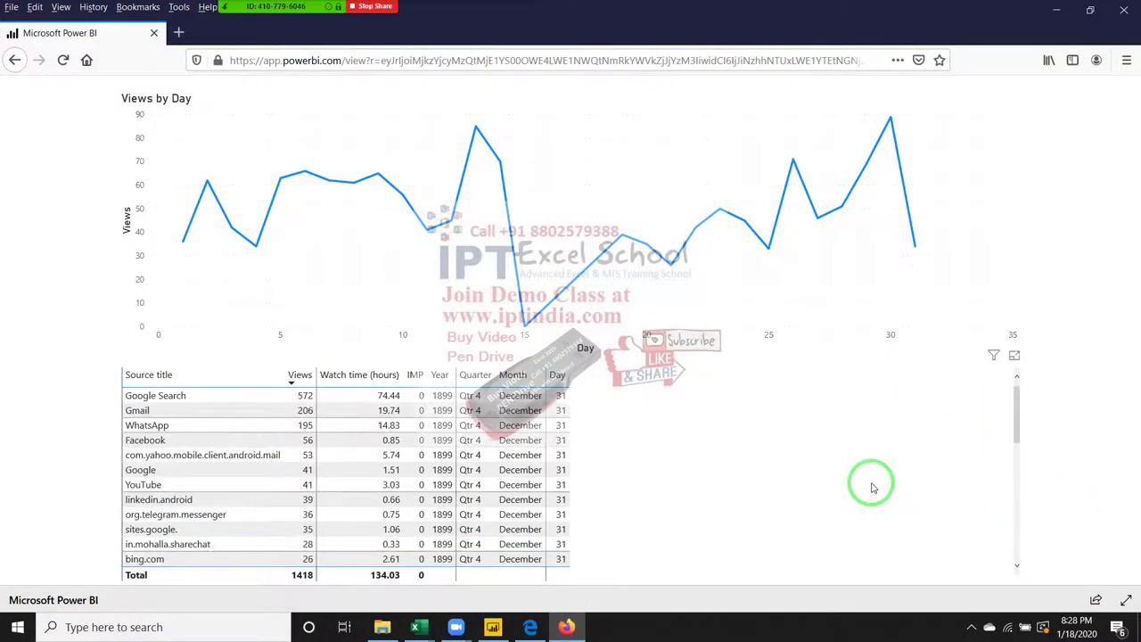
Close Firefox and dismiss the Embed code dialog in Power BI service.
left_click(1124, 10)
left_click(484, 358)
left_click(773, 205)
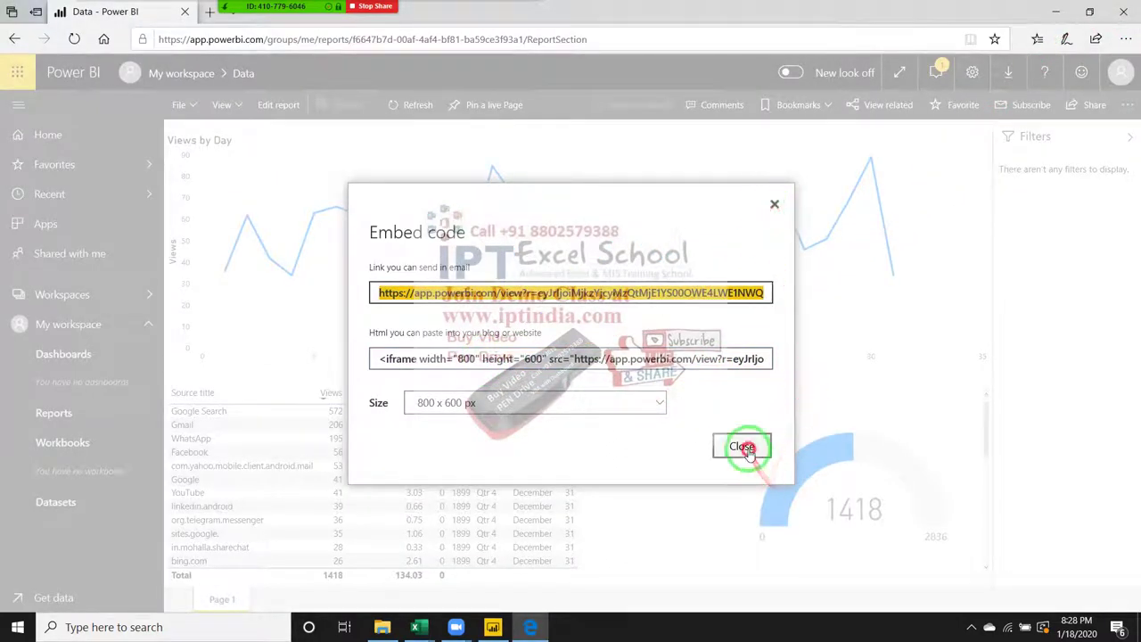
left_click(742, 445)
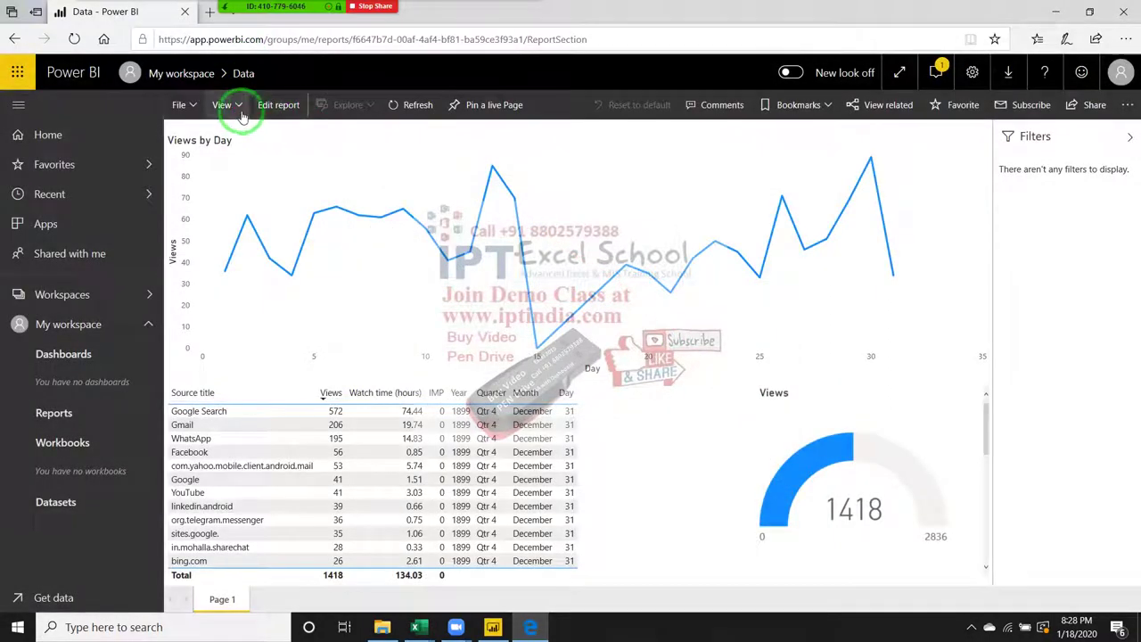
Refresh the Data report in Power BI service.
left_click(403, 105)
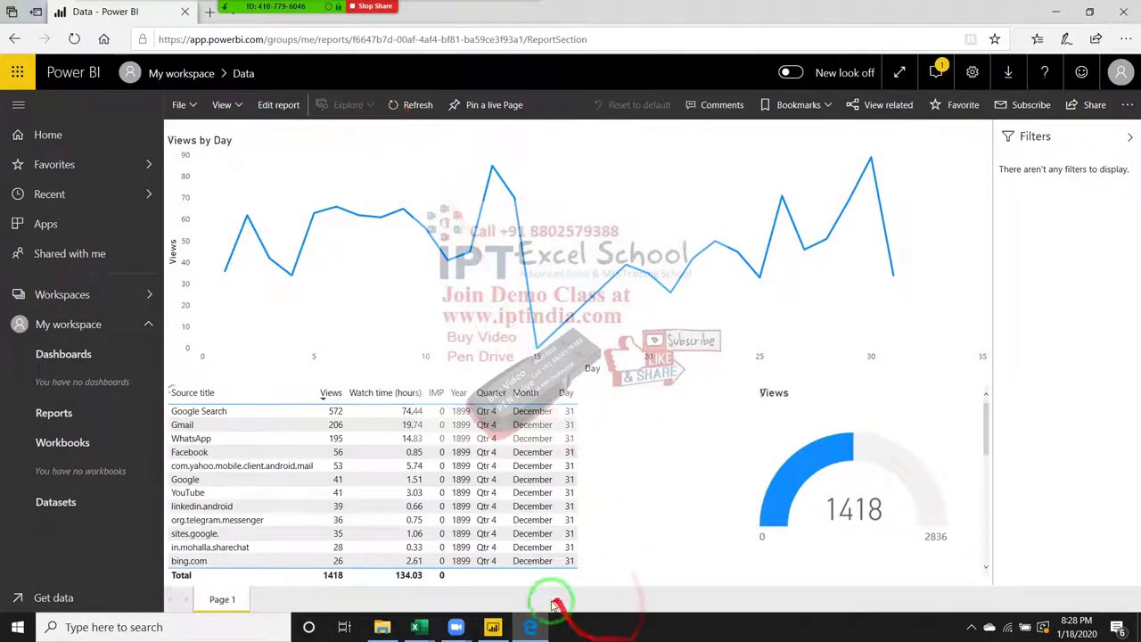
left_click(492, 627)
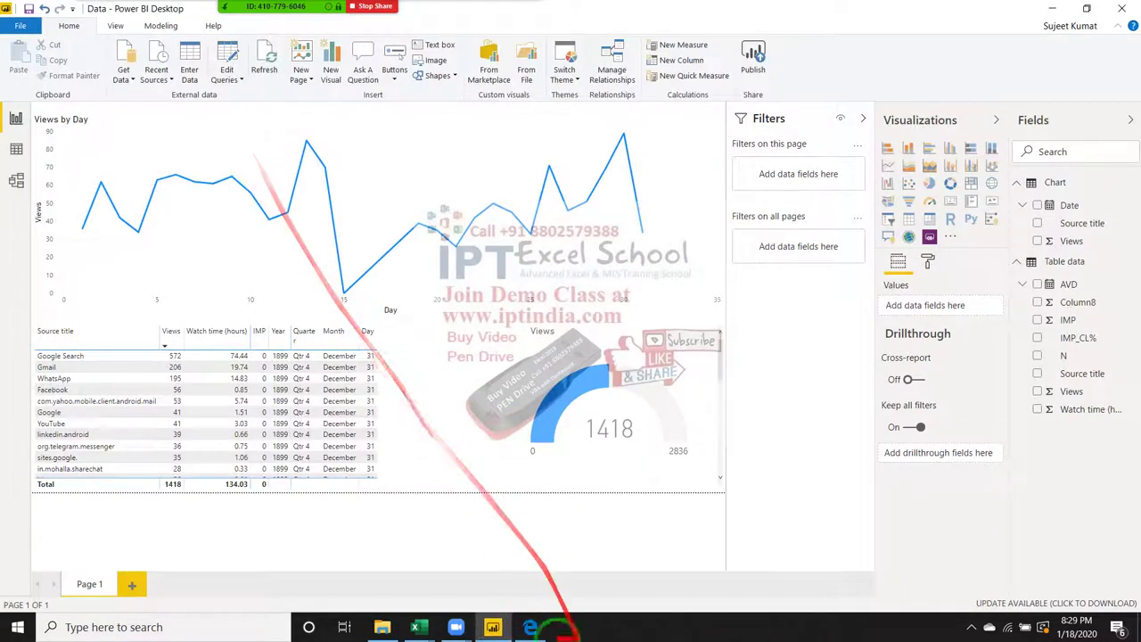
left_click(532, 627)
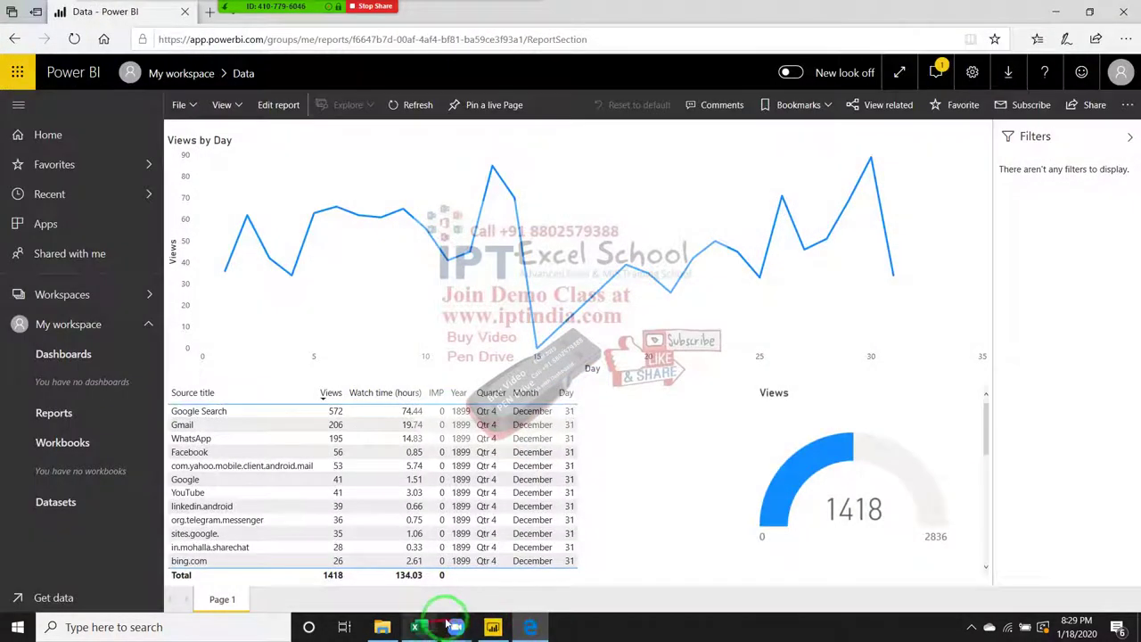
Load the public report link in Chrome, scroll the table, close Chrome, and select the Views gauge.
key("super")
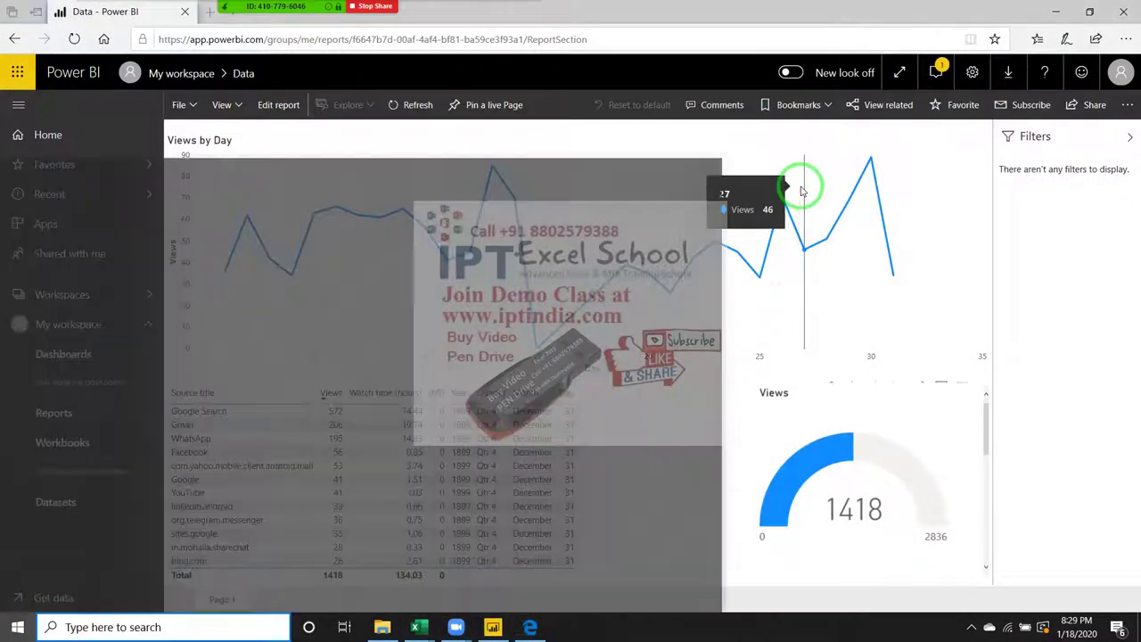
type("ch")
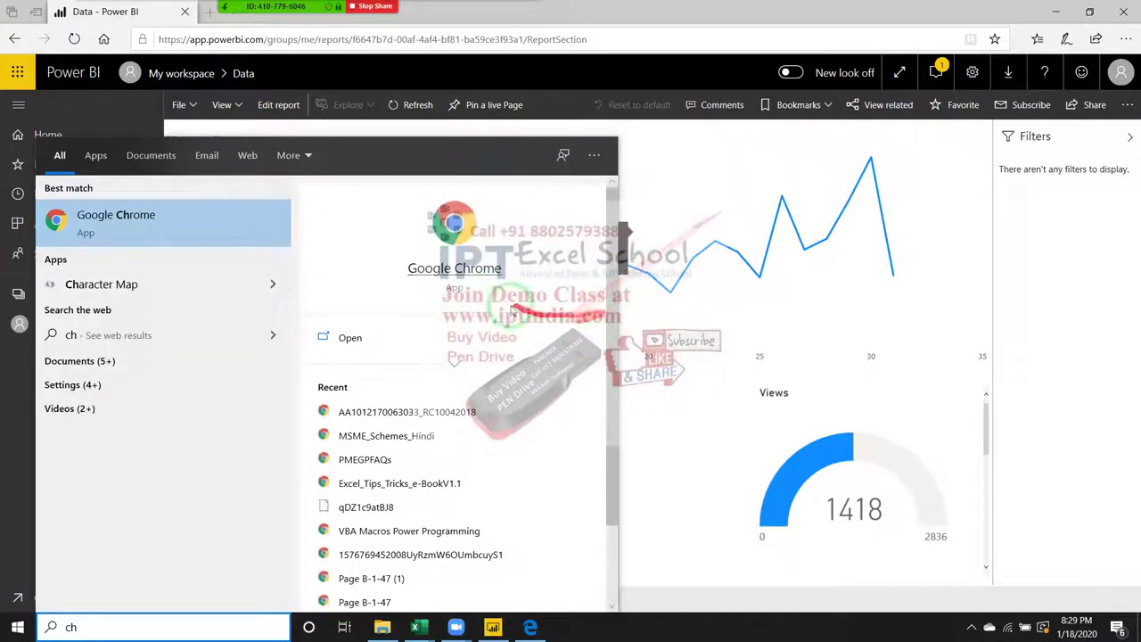
left_click(477, 276)
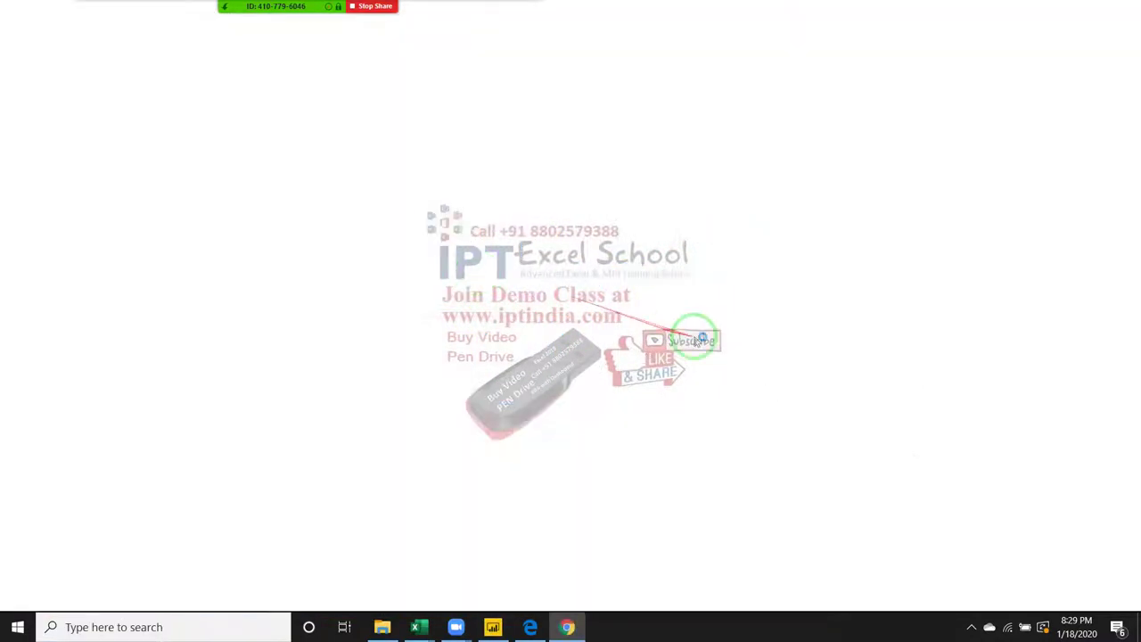
type("https://app.powerbi.com/view?r=eyJrIjoiMjkzYjcyMzQtMjE1YS00OWE4LWE1NWQtNmRkYWVkZjJjYzM3IiwidCI6IjJiNzhhNTUxLWE1YTEtNGNjZi1iN2NmLTkwYmY3NDg5ZGVmNCJ9")
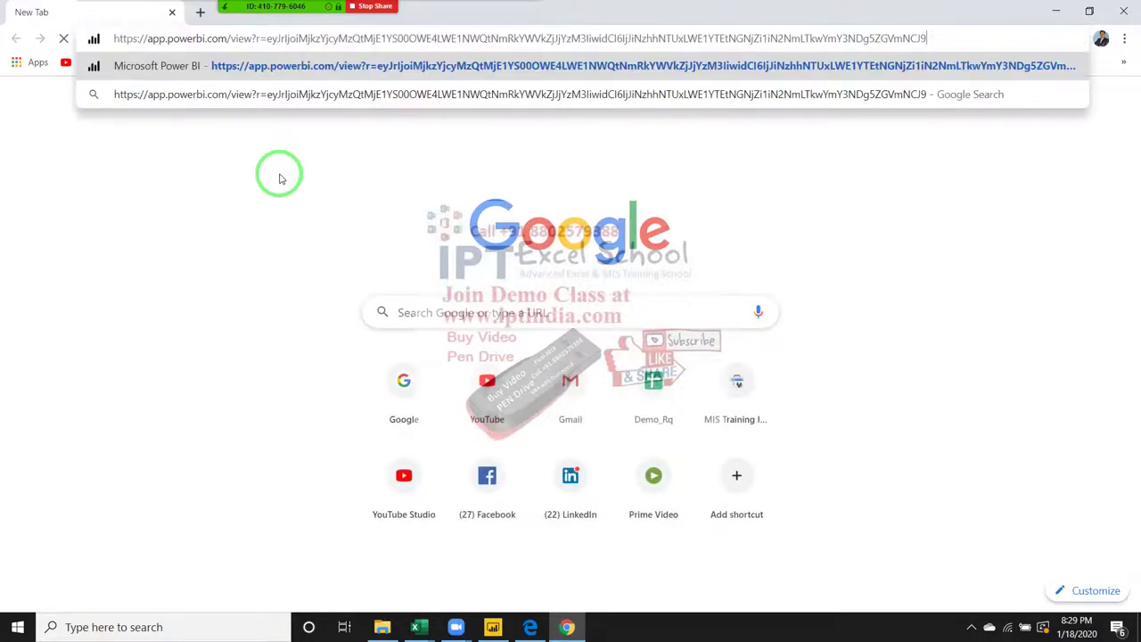
key("Return")
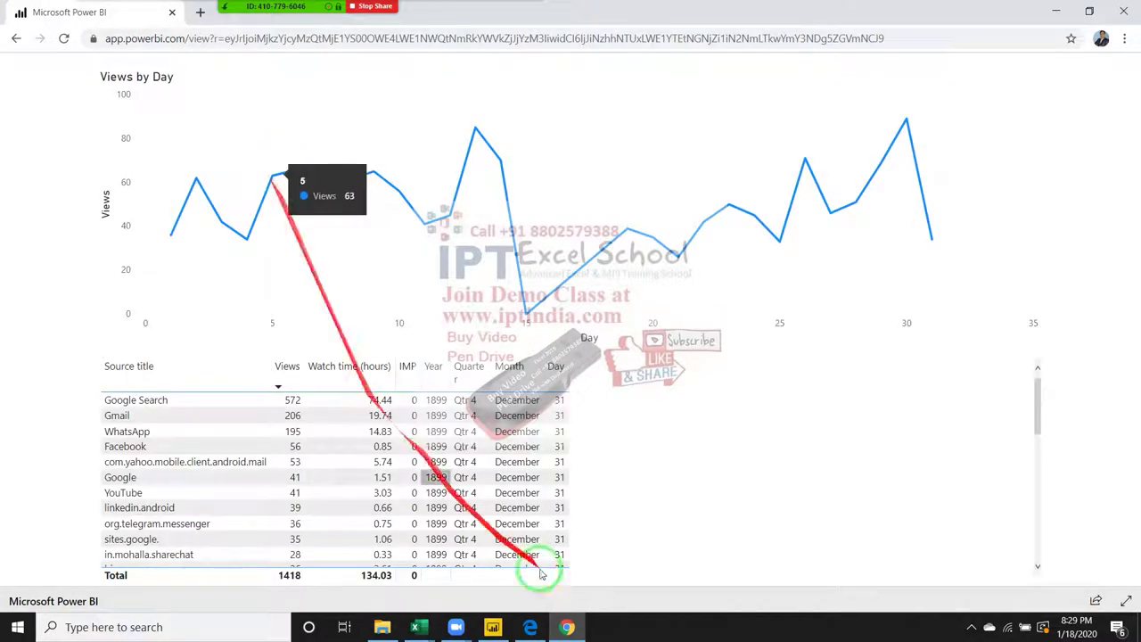
scroll(892, 526, "down", 5)
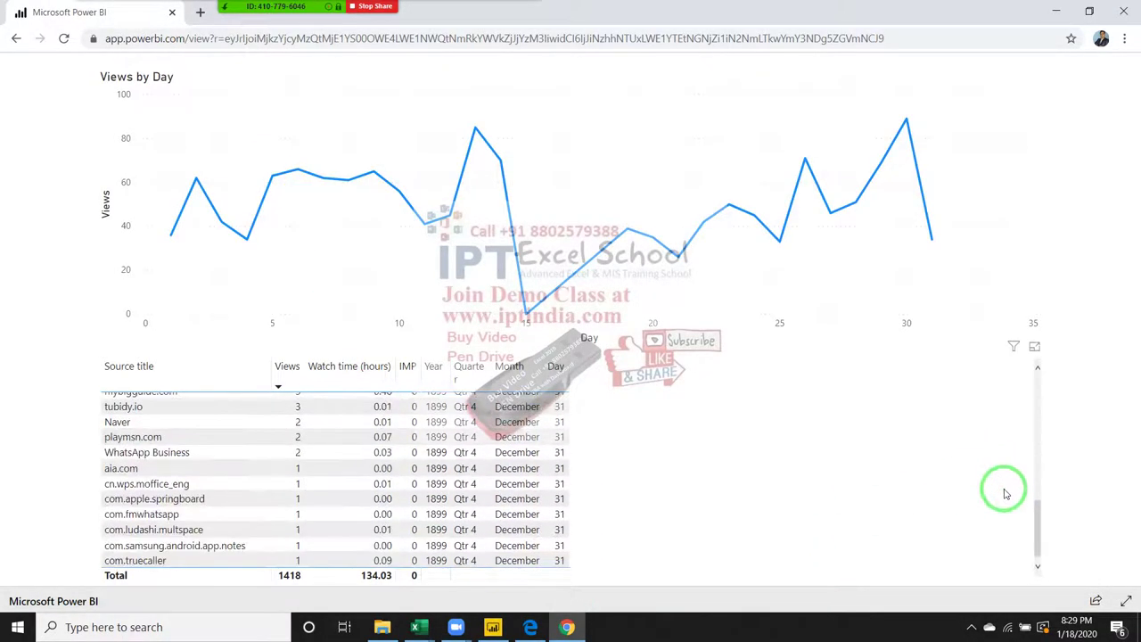
scroll(1006, 497, "up", 5)
left_click(1128, 6)
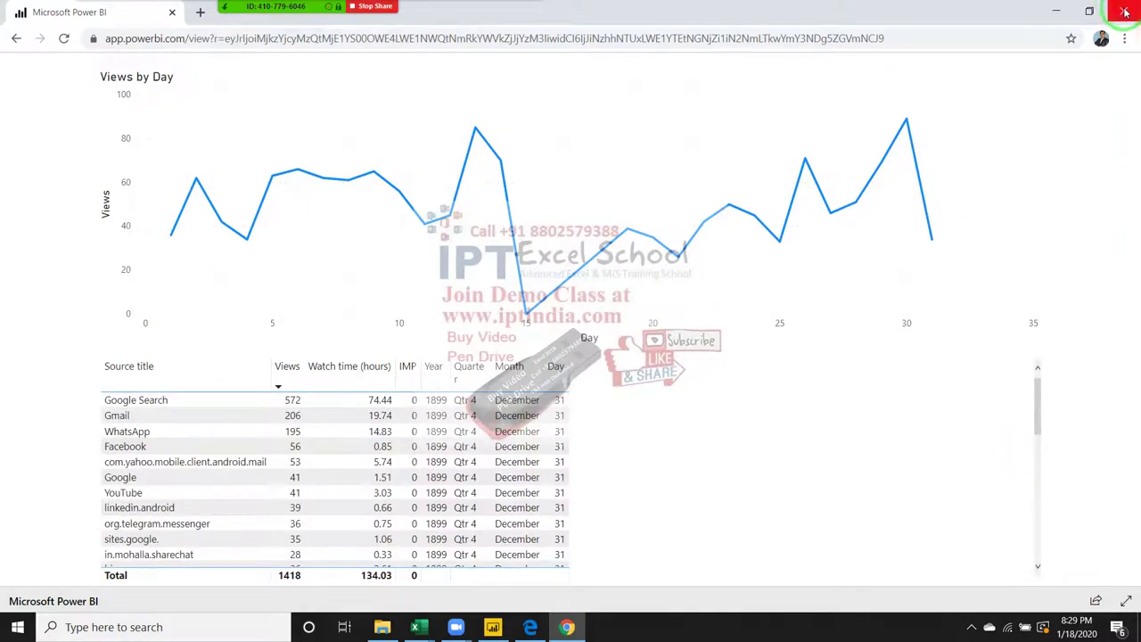
left_click(773, 459)
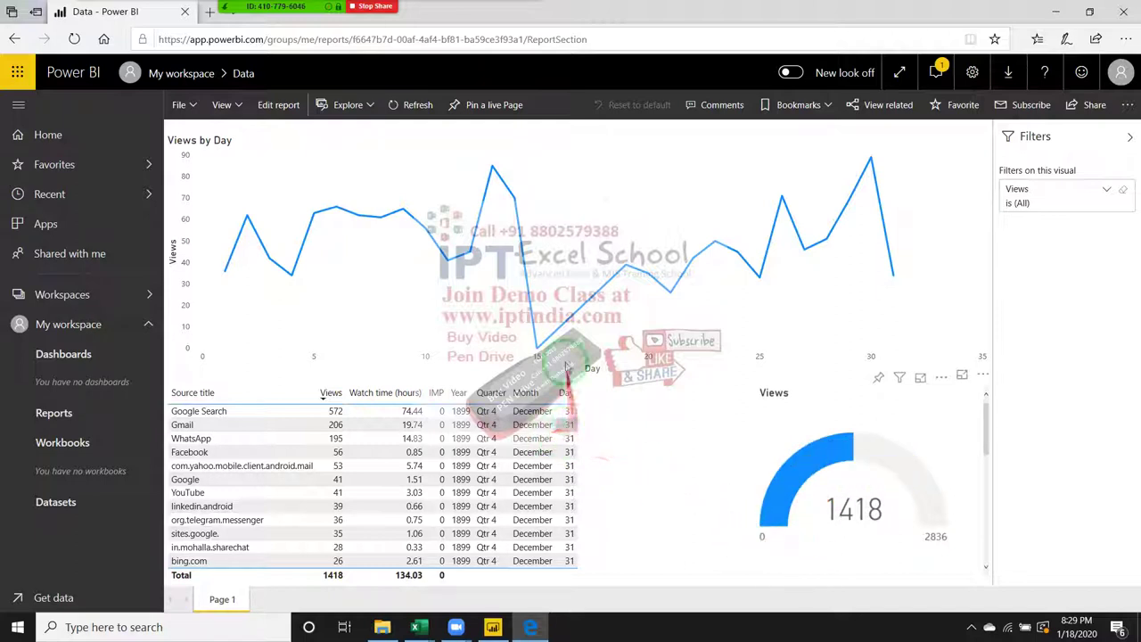
Paste the report's publish-to-web link into Excel cell A3, then close the Embed code dialog.
left_click(190, 107)
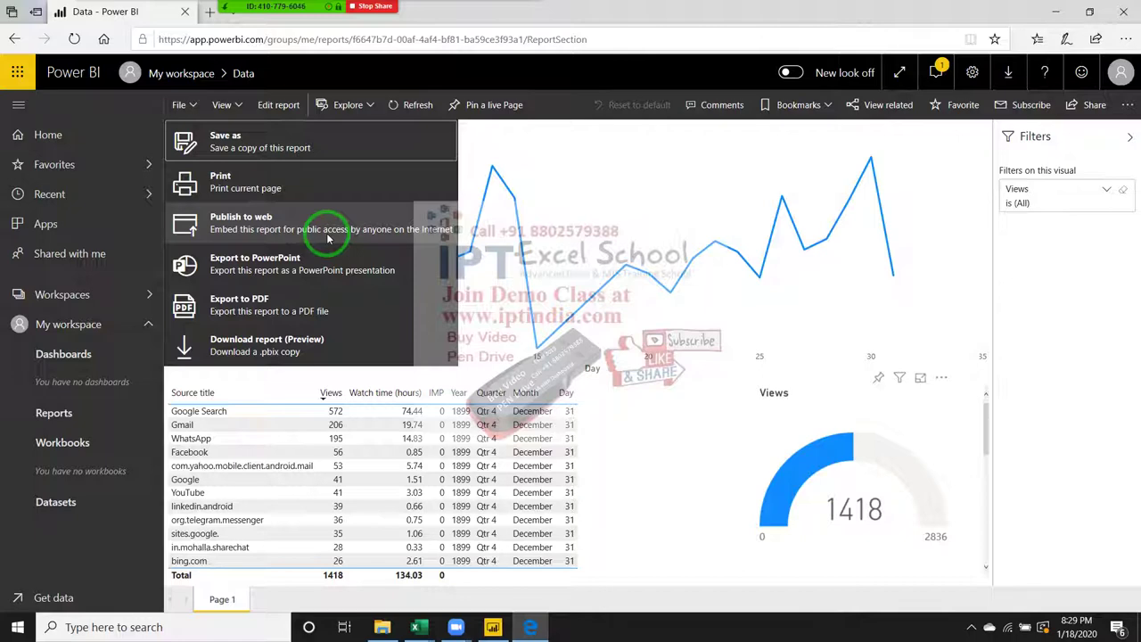
left_click(328, 237)
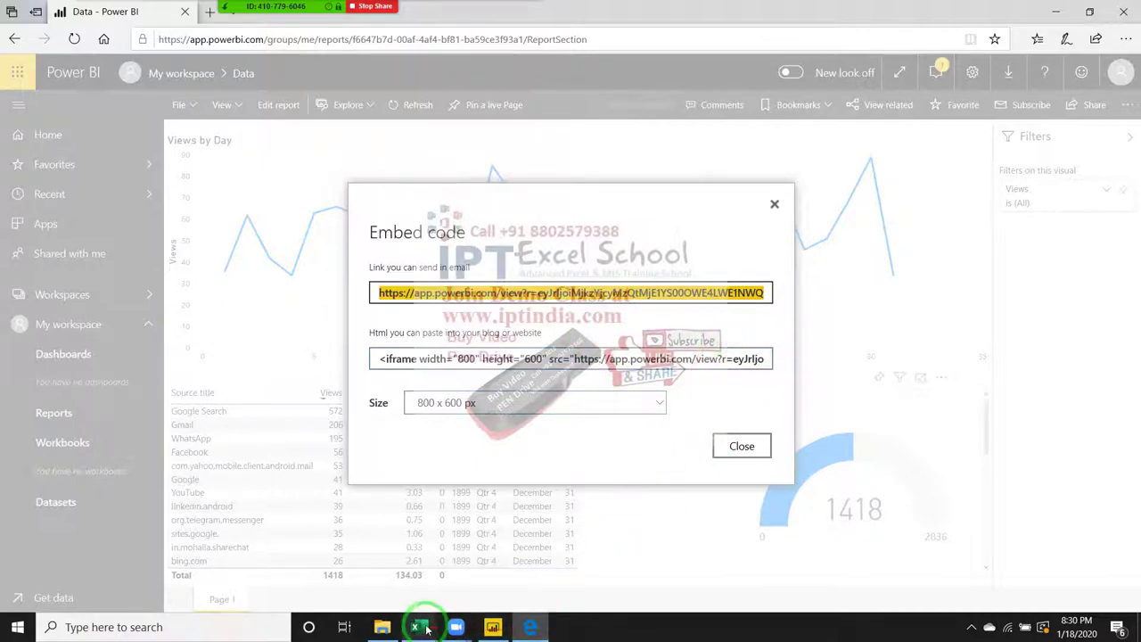
left_click(393, 589)
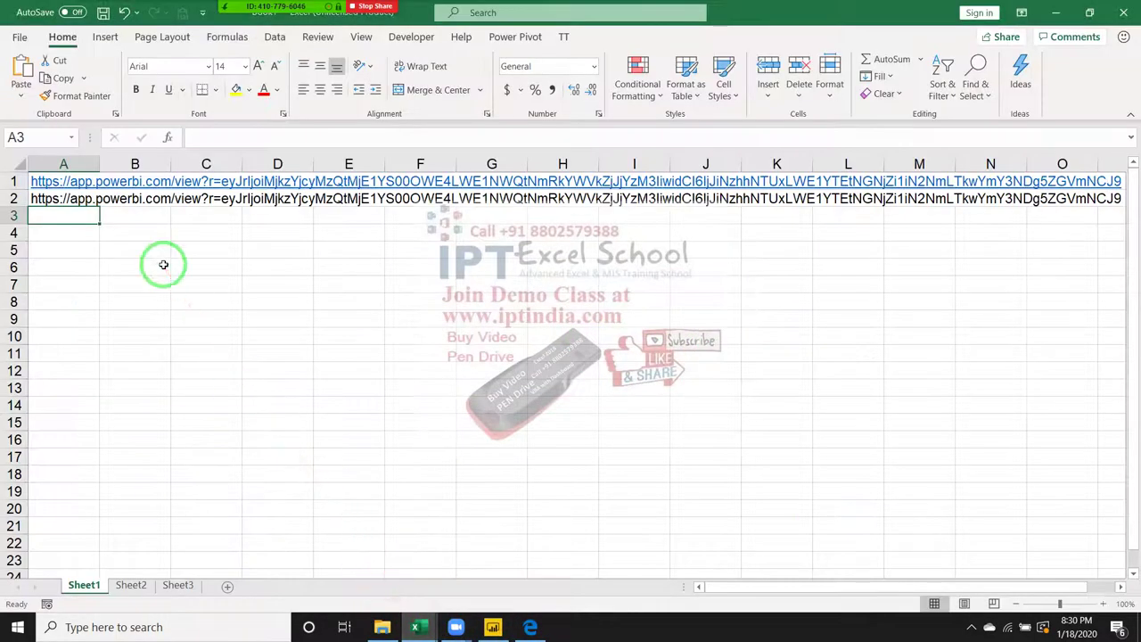
key("ctrl+v")
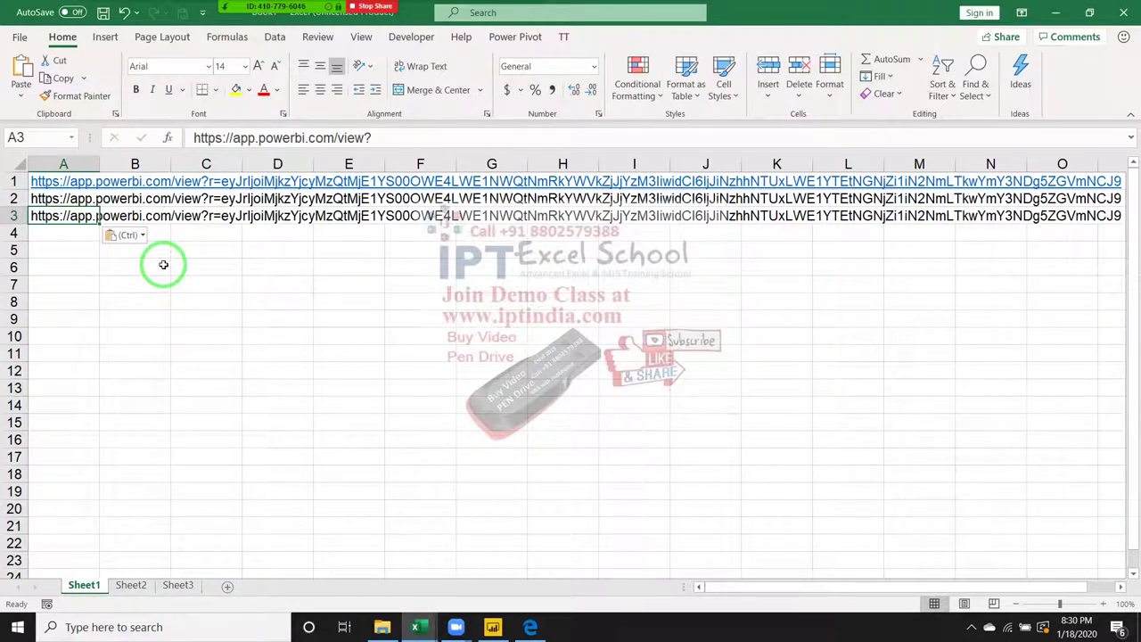
key("Down")
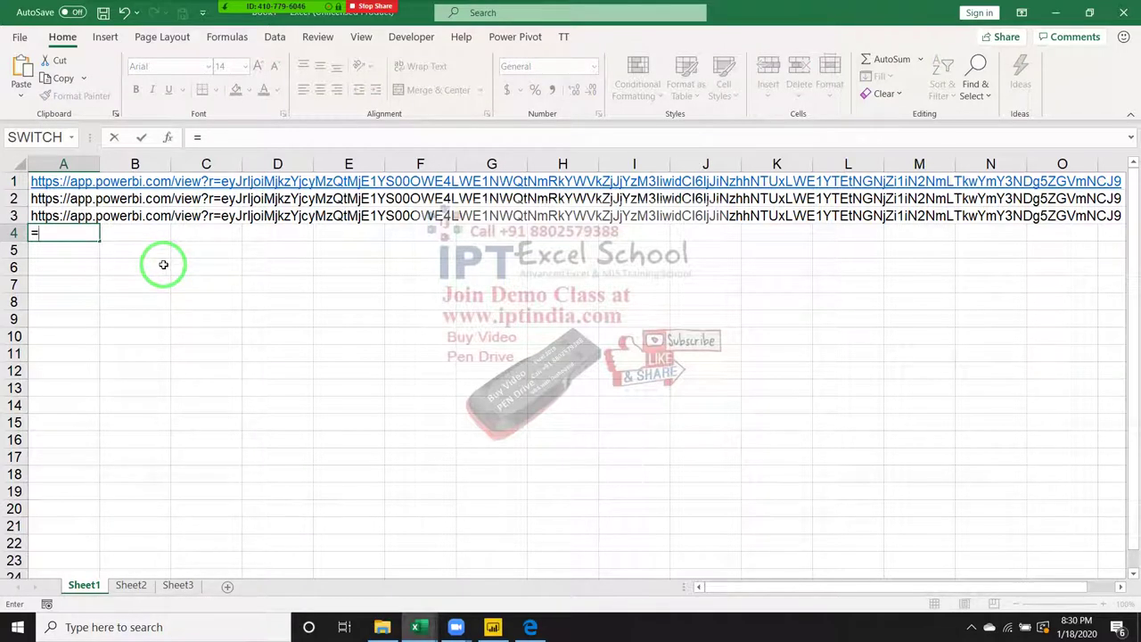
key("alt+Tab")
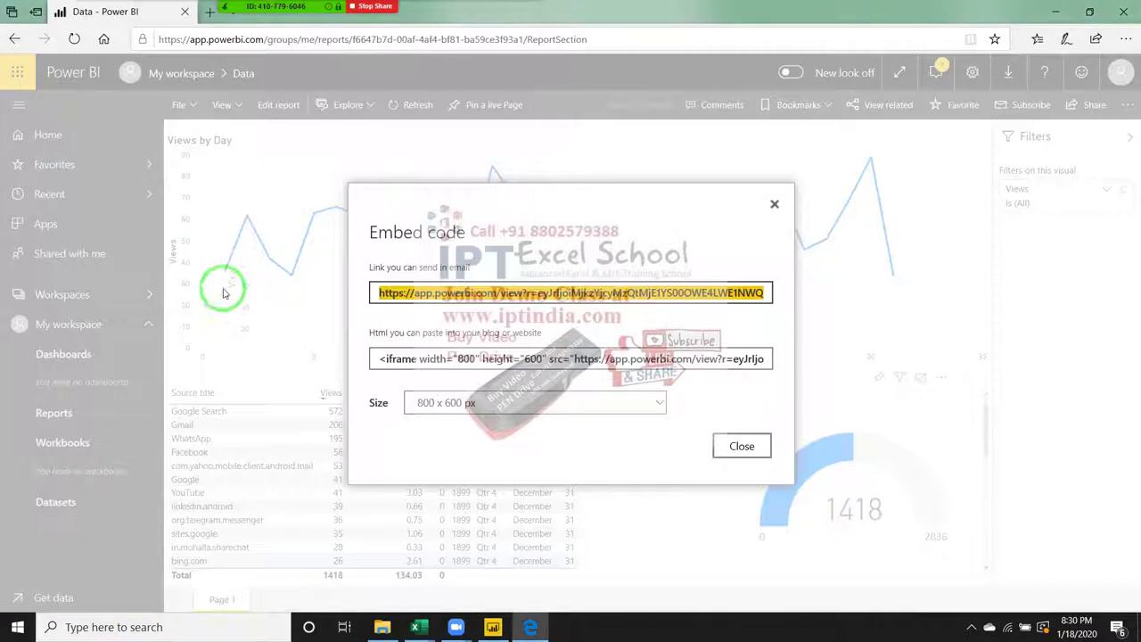
left_click(775, 206)
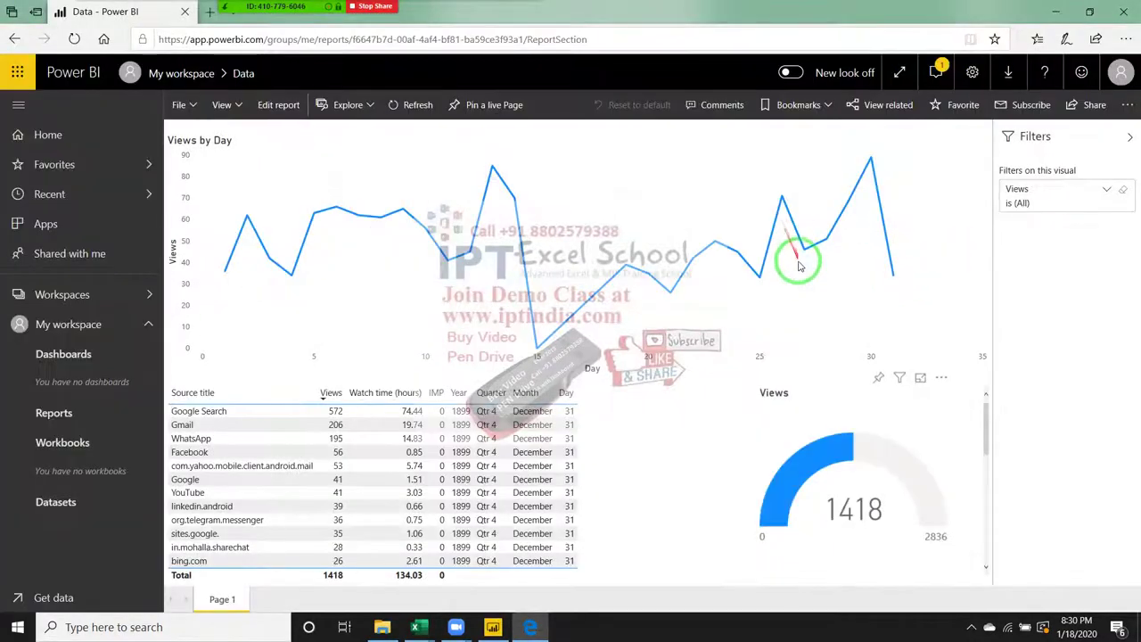
Expand Datasets under My workspace and create a new report from the Data dataset.
scroll(390, 502, "down", 2)
scroll(382, 446, "up", 3)
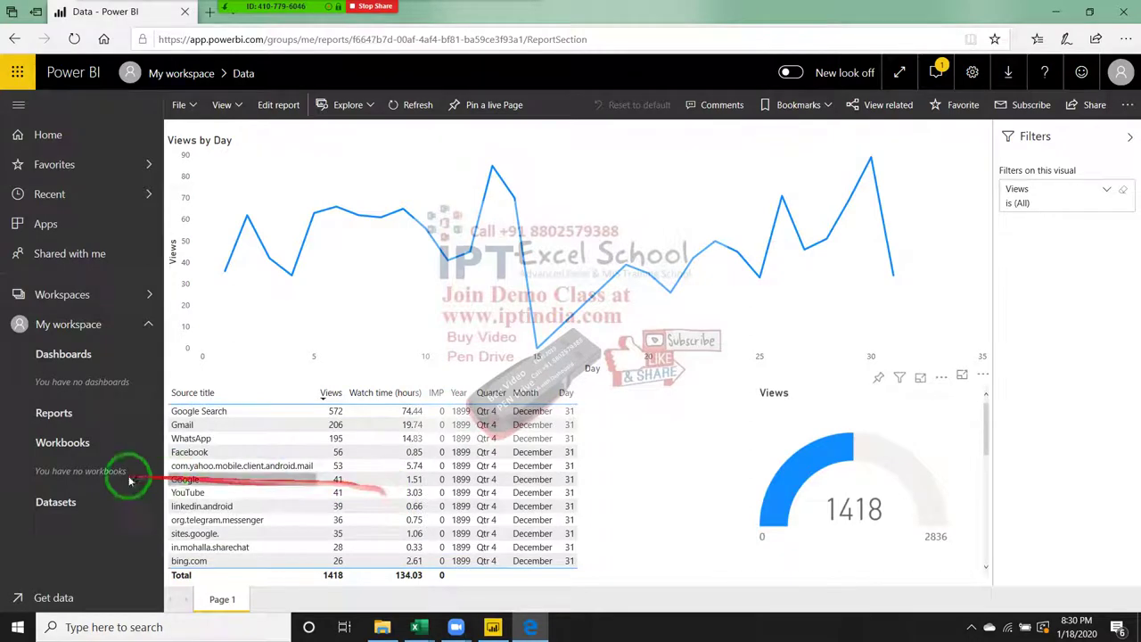
left_click(56, 503)
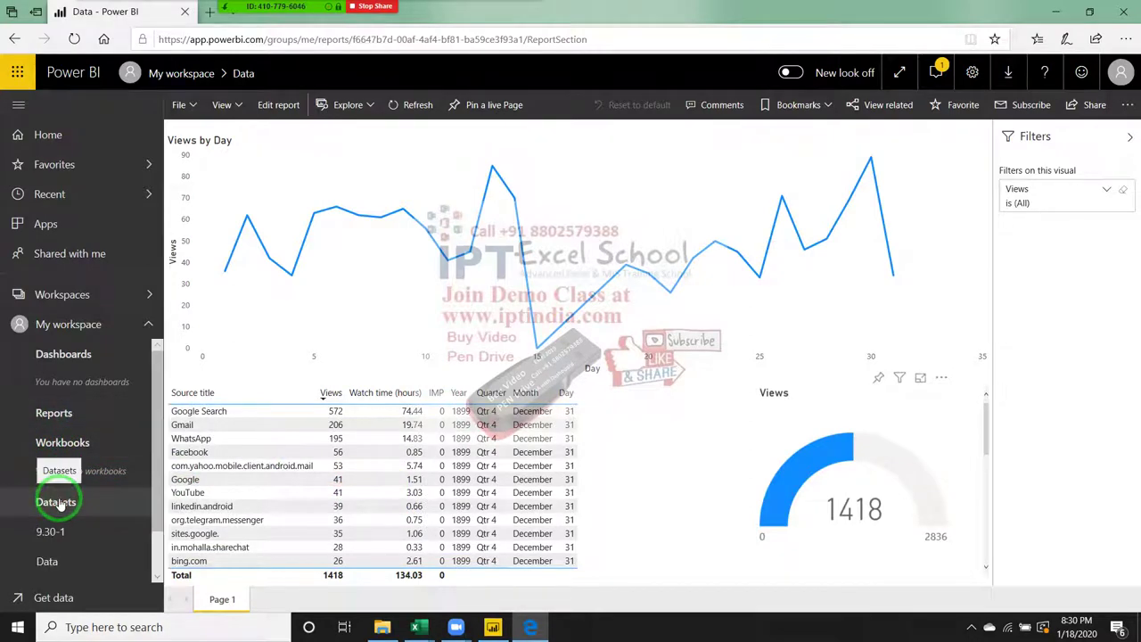
mouse_move(80, 561)
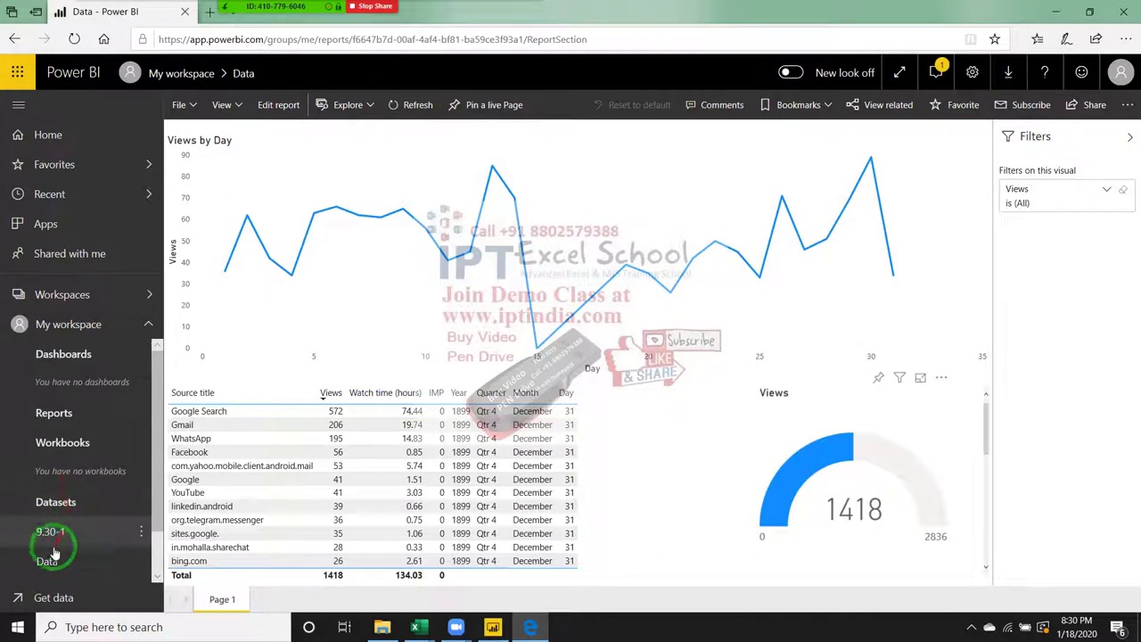
left_click(47, 561)
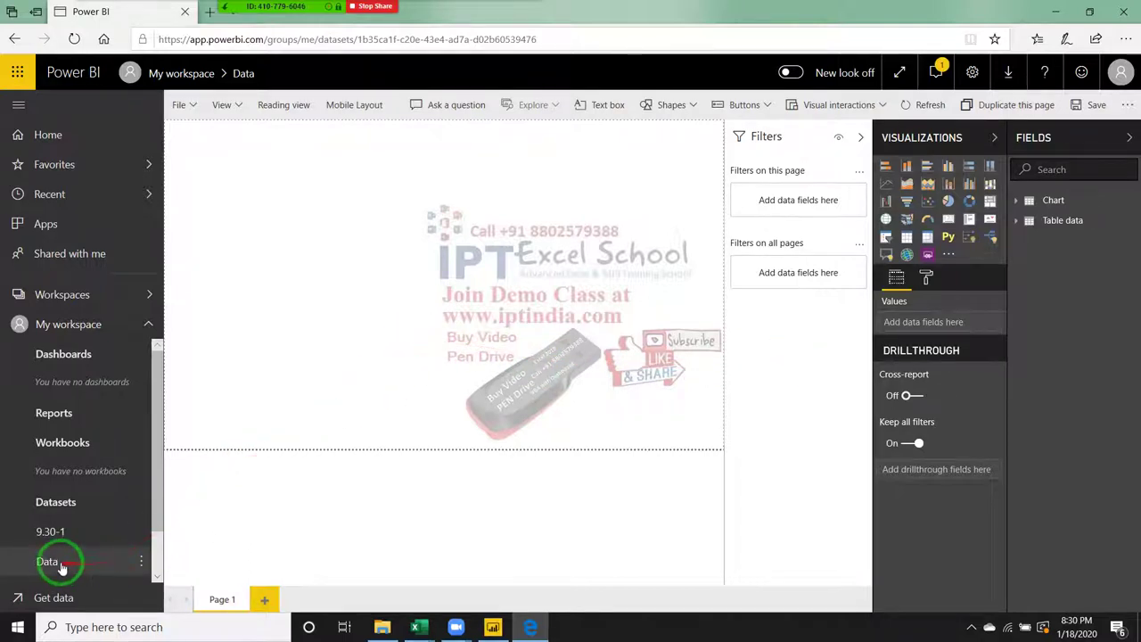
Add a line chart plotting Views by Date from the Chart table.
left_click(493, 627)
left_click(493, 628)
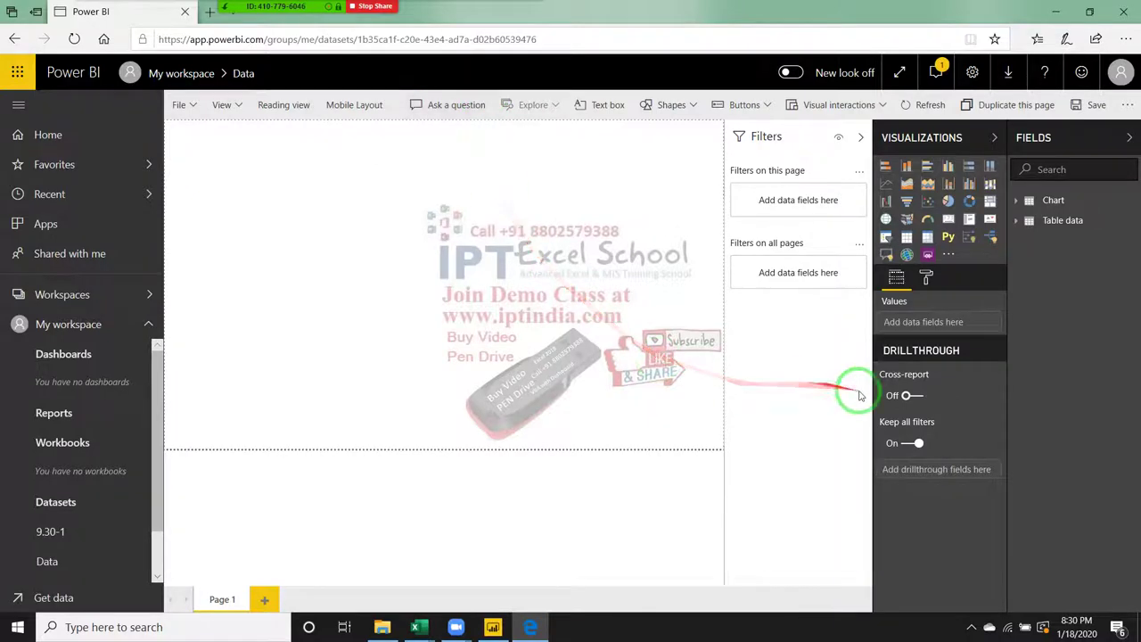
left_click(1015, 203)
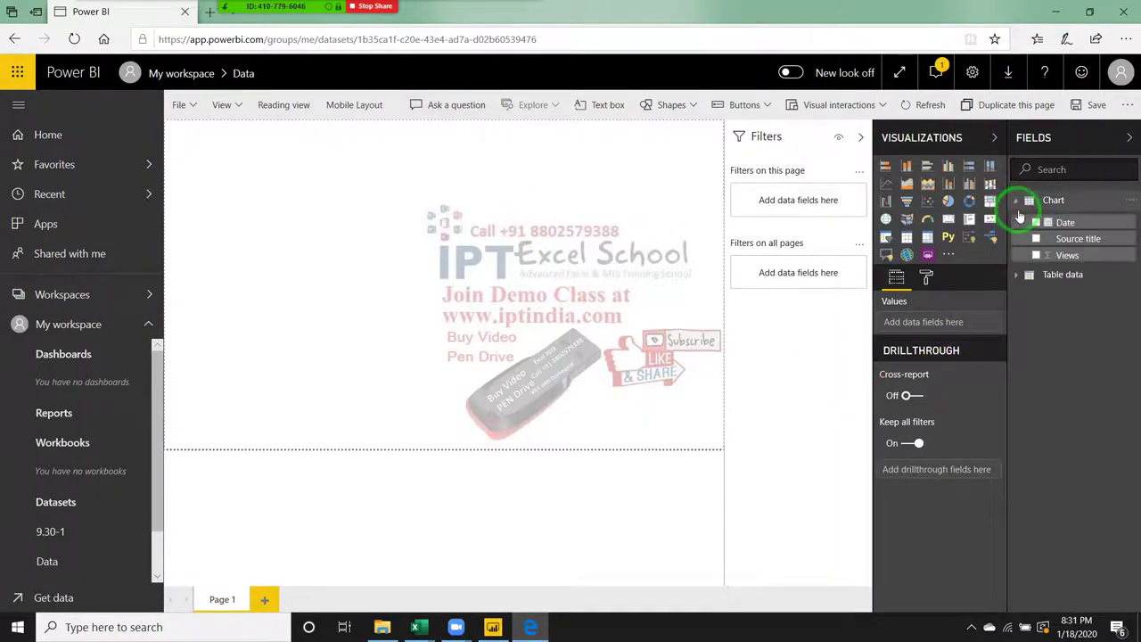
left_click(887, 184)
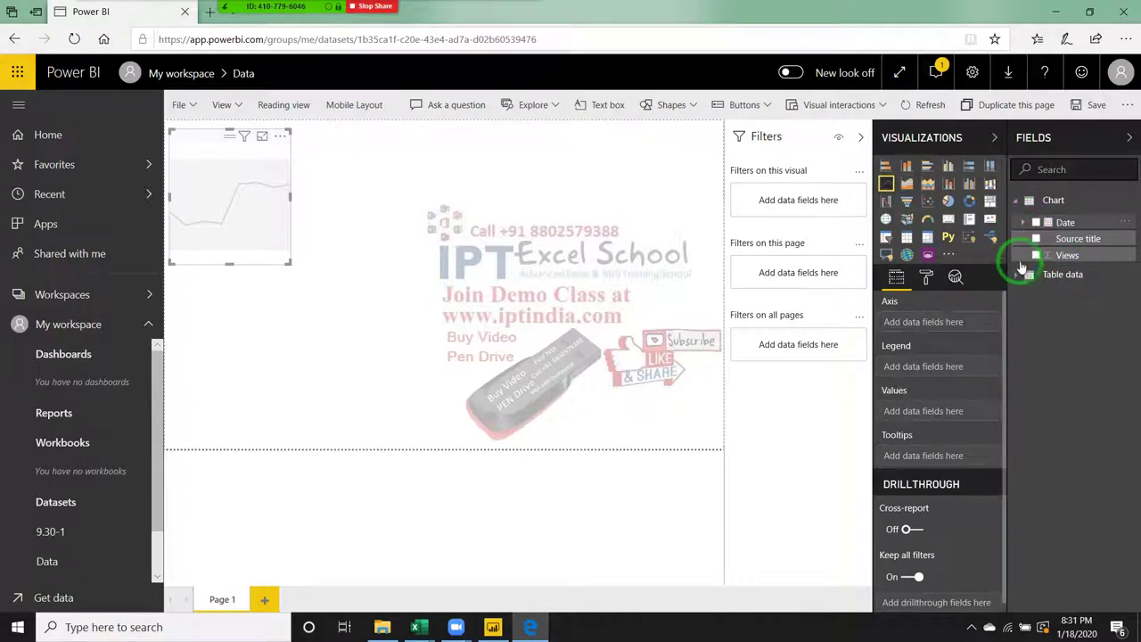
left_click(1022, 222)
mouse_move(1057, 222)
left_mouse_down()
mouse_move(262, 215)
mouse_move(1038, 230)
left_mouse_up()
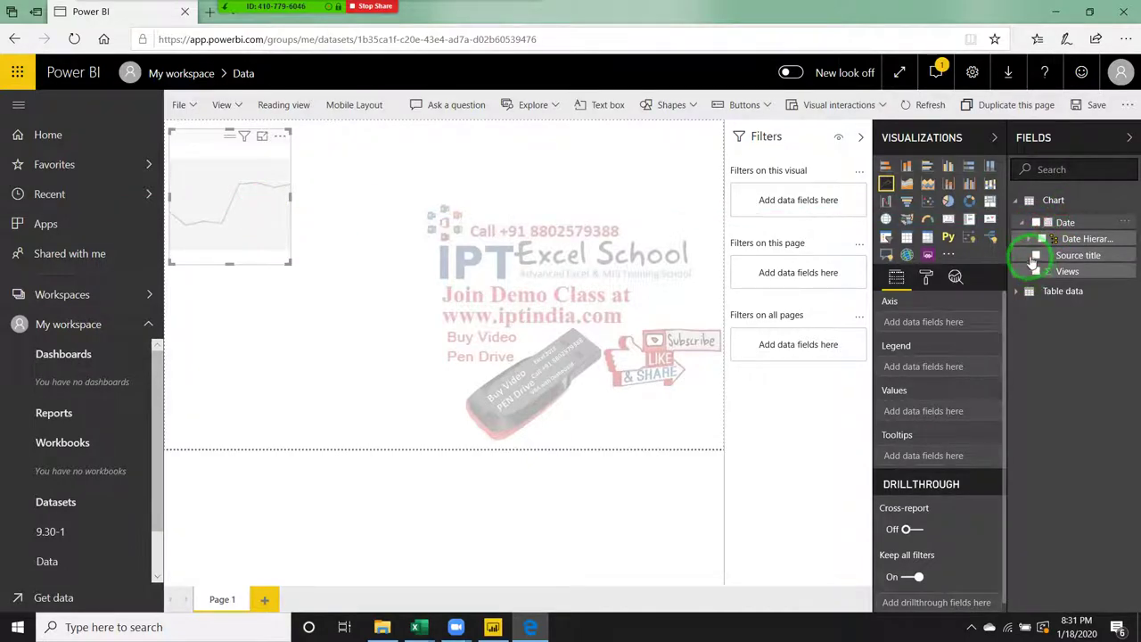
left_click(1034, 272)
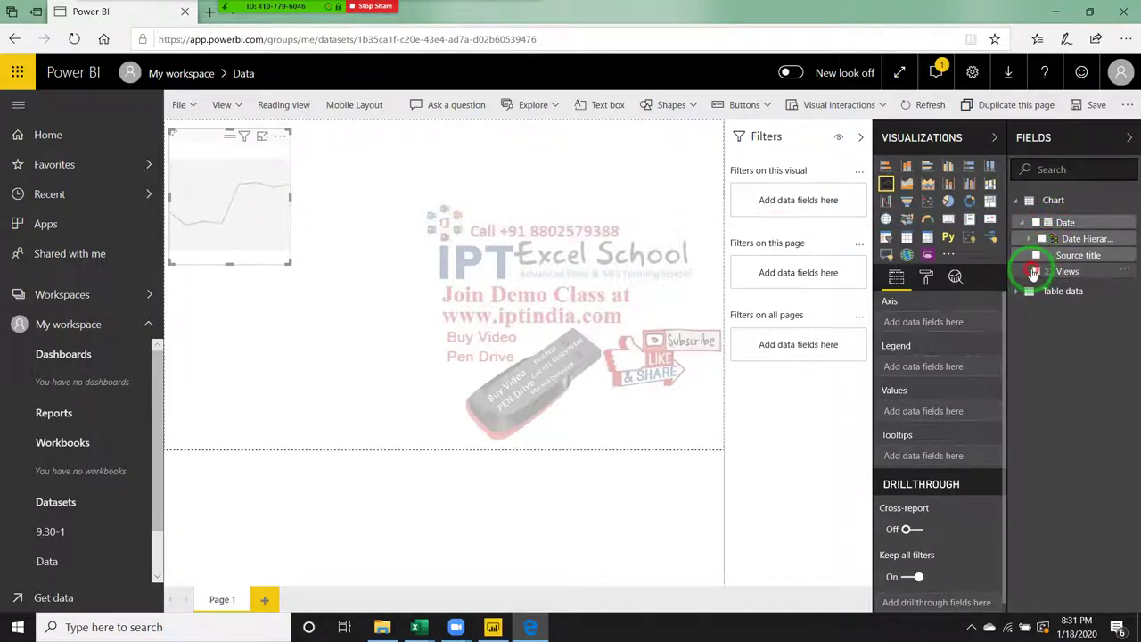
left_click_drag(998, 309, 287, 206)
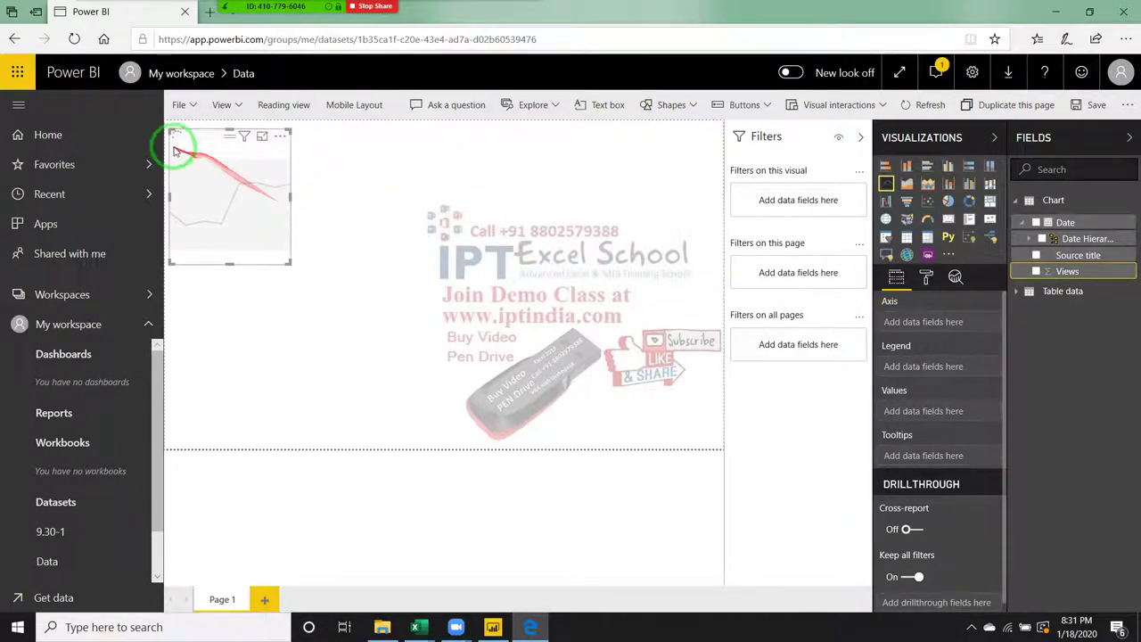
Delete the trial line chart and glance at the Notifications panel.
left_click(1059, 14)
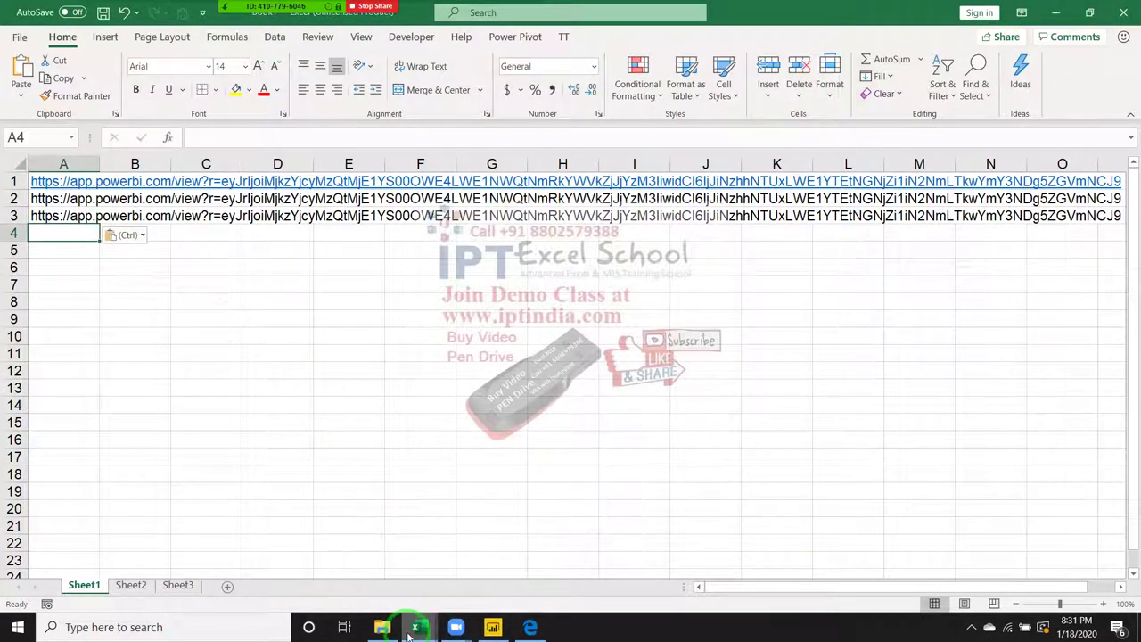
left_click(446, 304)
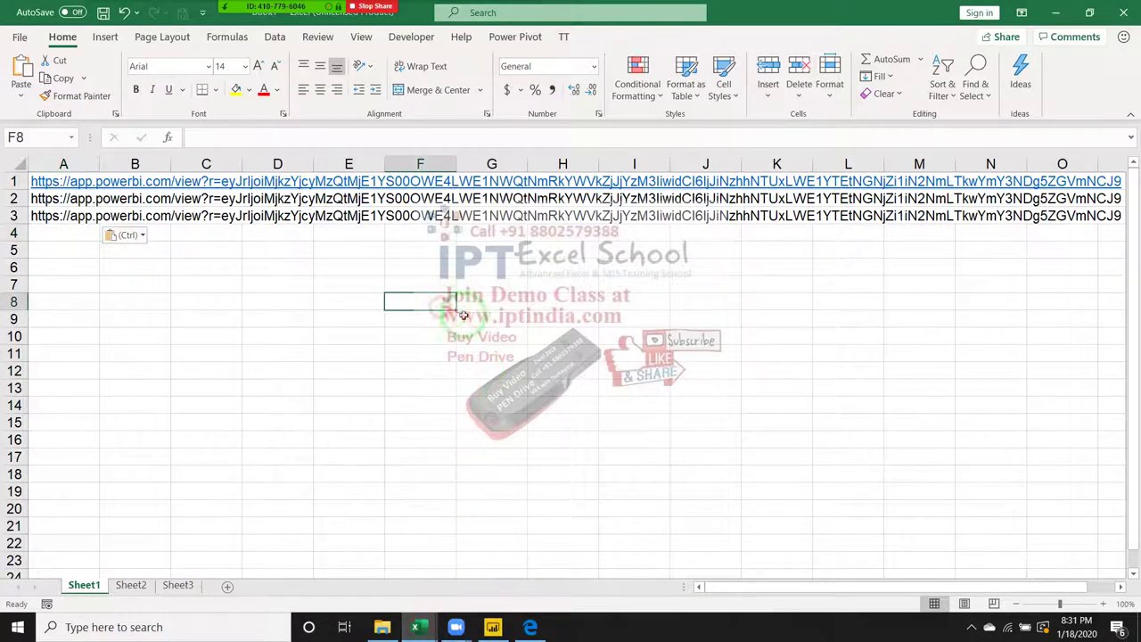
left_click(531, 627)
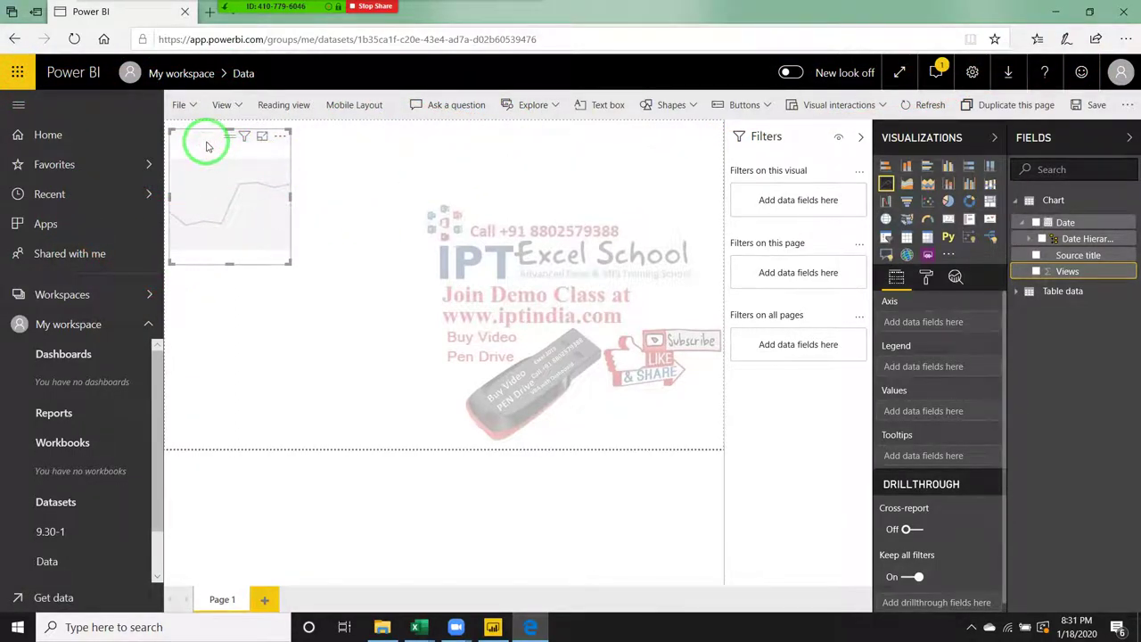
key("Delete")
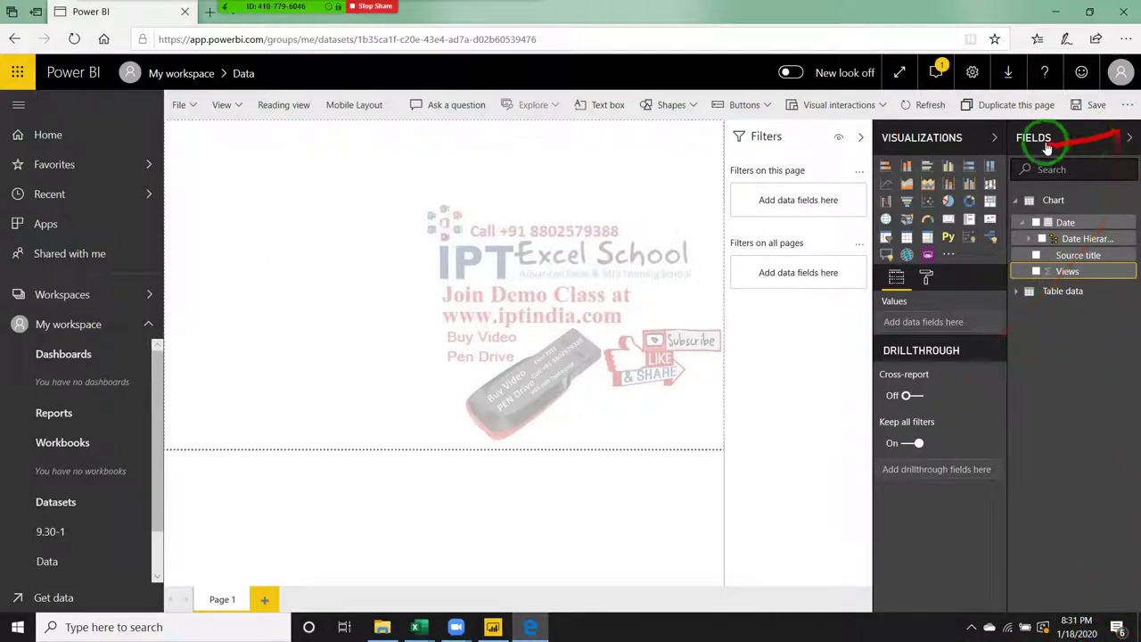
left_click(938, 74)
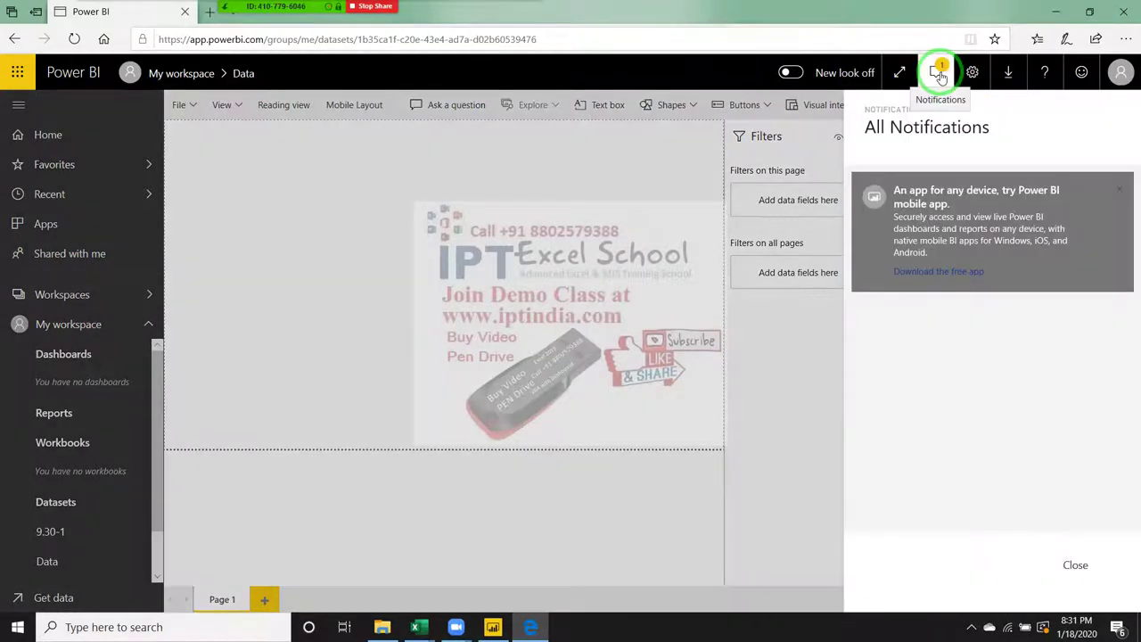
left_click(1099, 572)
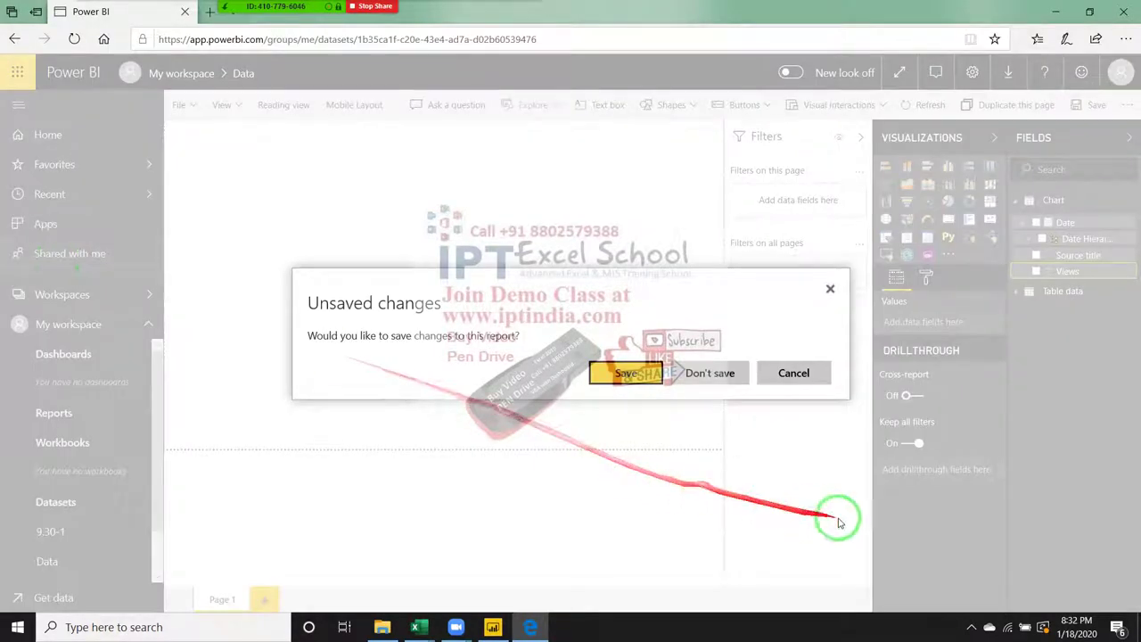
Choose Don't save, then bring up Excel's Book1 and select cell A3 holding the third link.
left_click(727, 378)
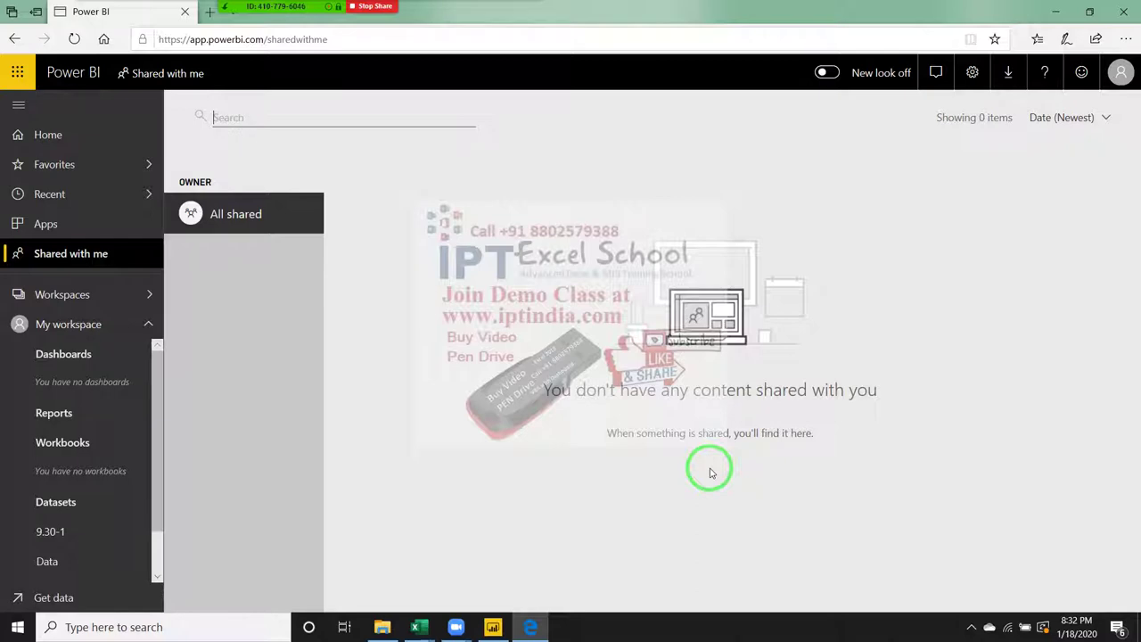
left_click(416, 626)
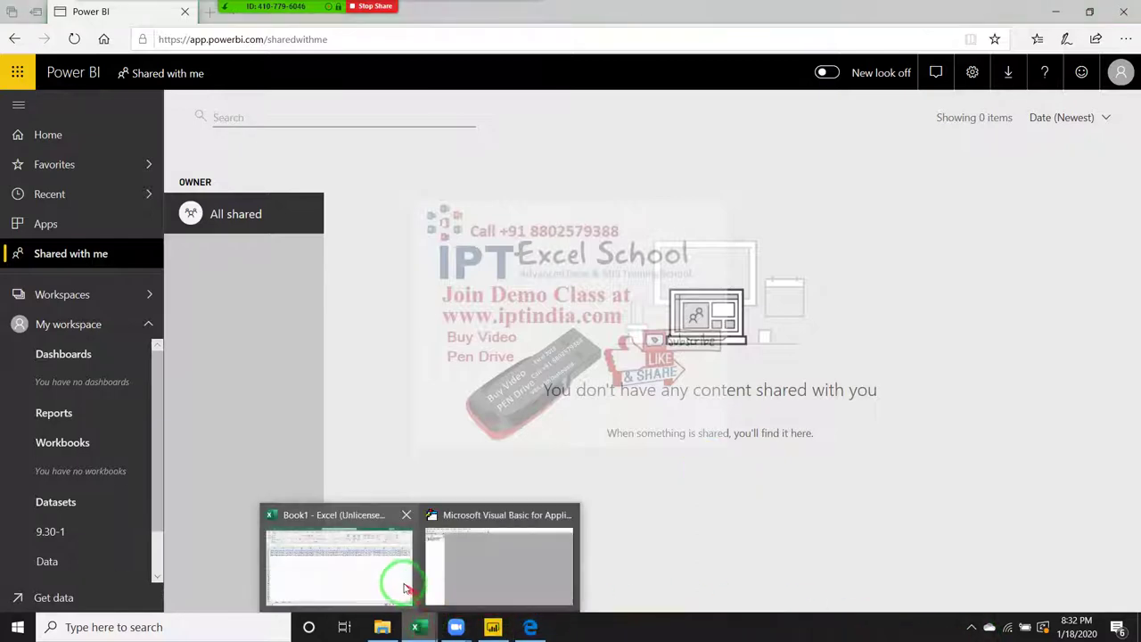
left_click(404, 588)
left_click(45, 216)
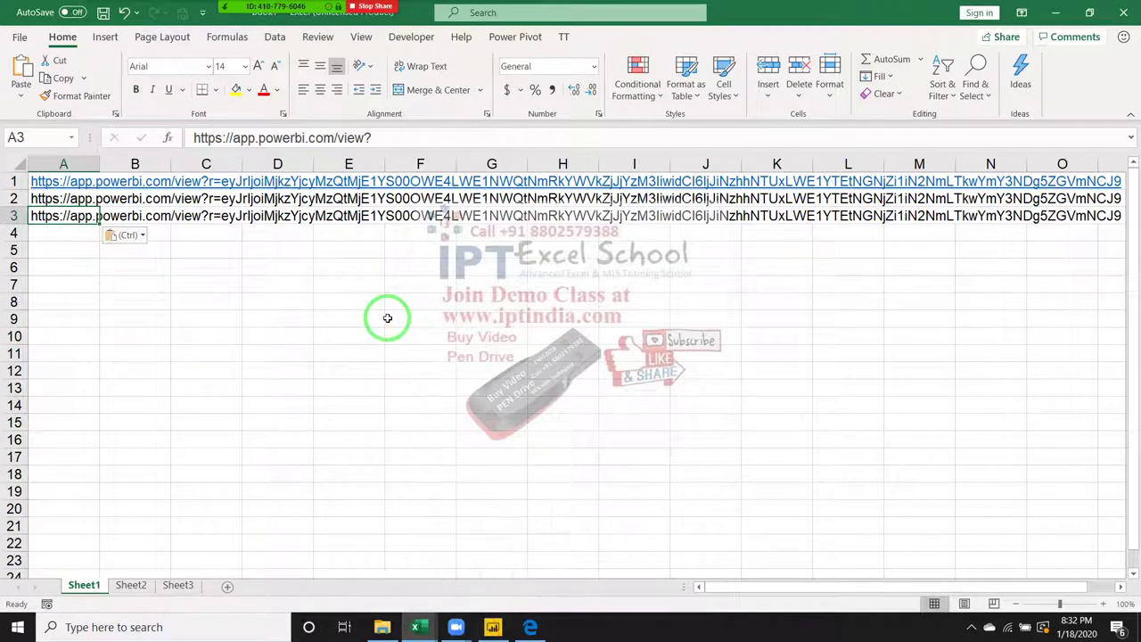
Return to Edge, create a new report from the Data dataset, and close the meeting popup.
left_click(530, 627)
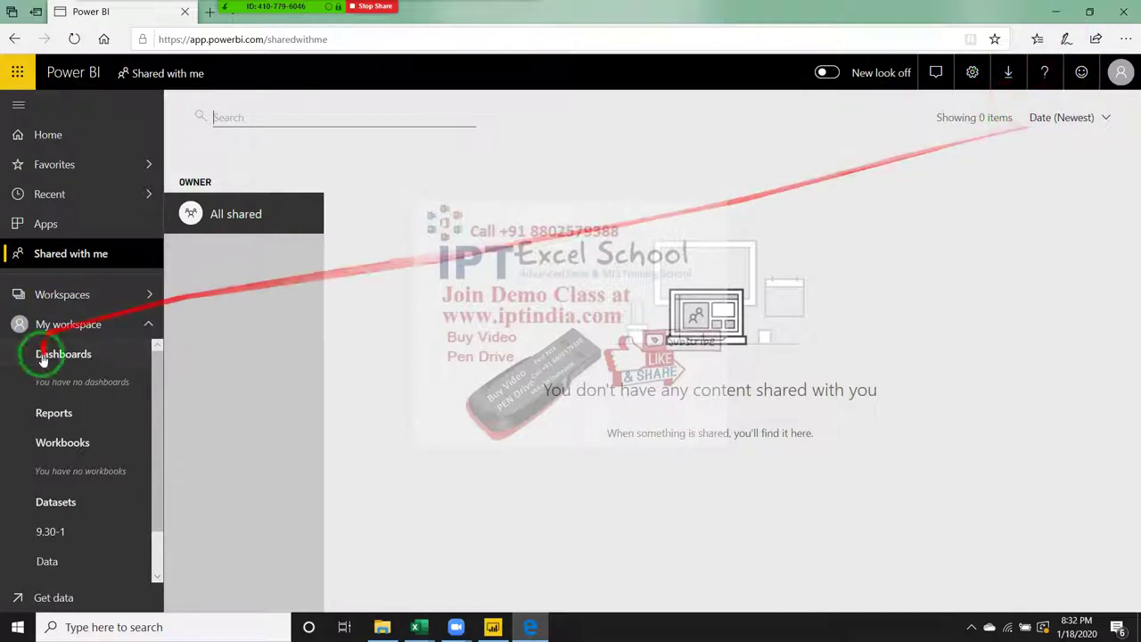
left_click(53, 563)
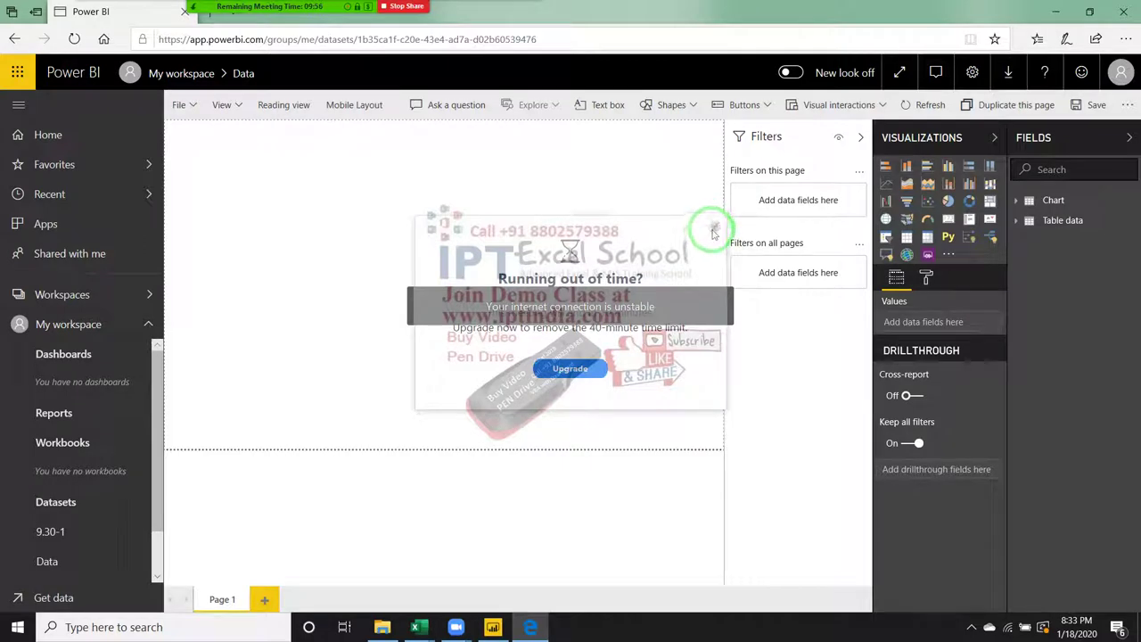
left_click(713, 231)
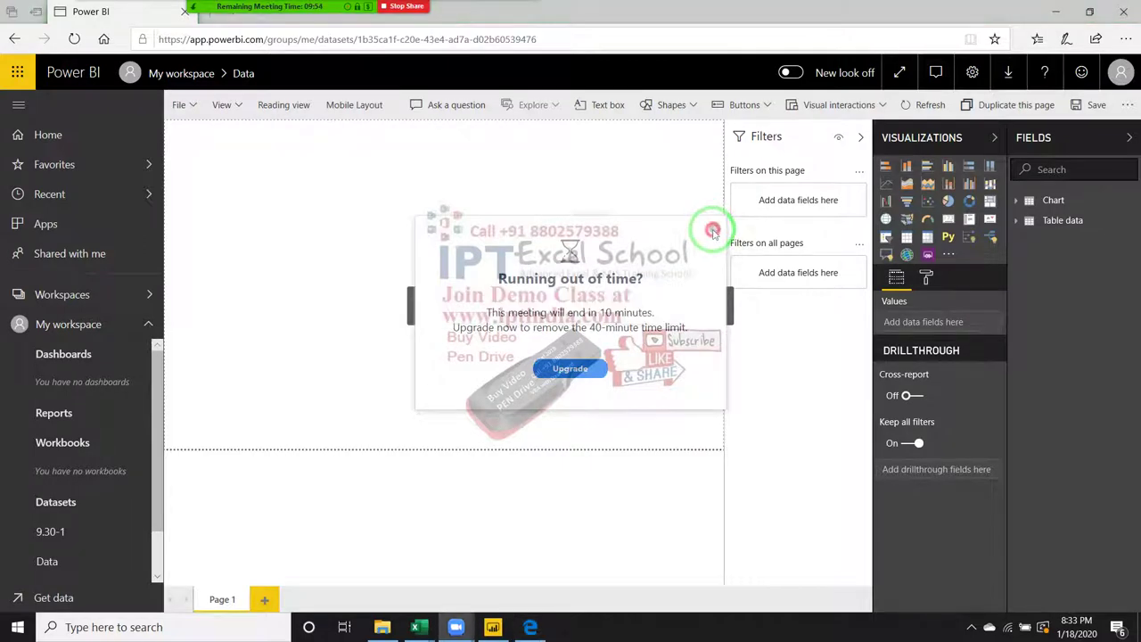
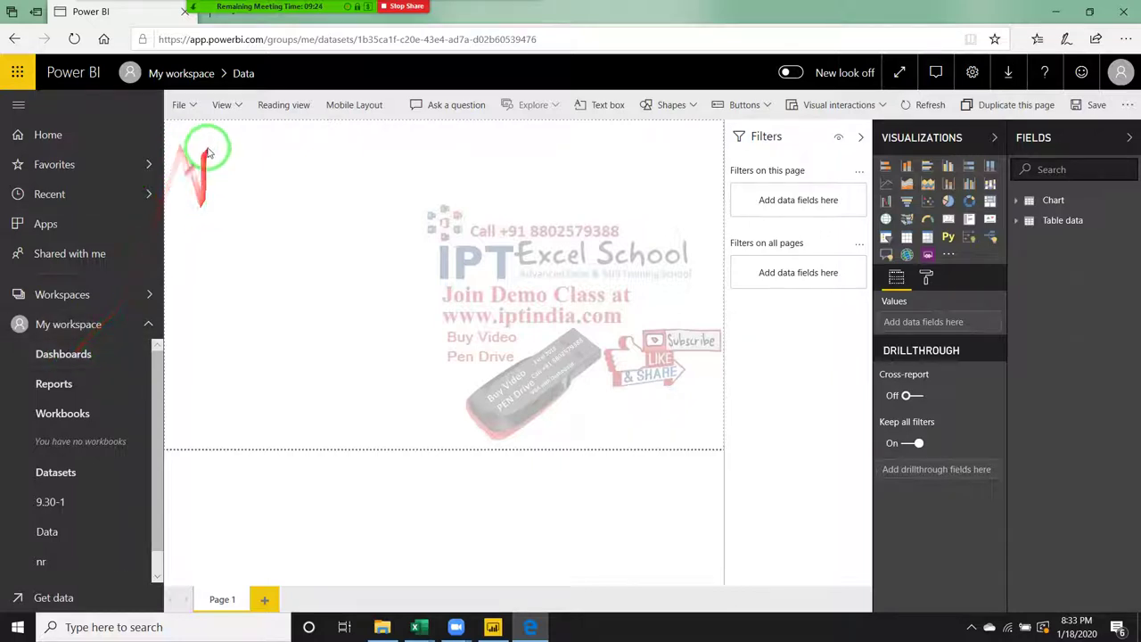
Expand Dashboards and Reports in the navigation pane, then open and close the Workspaces list.
left_click(80, 359)
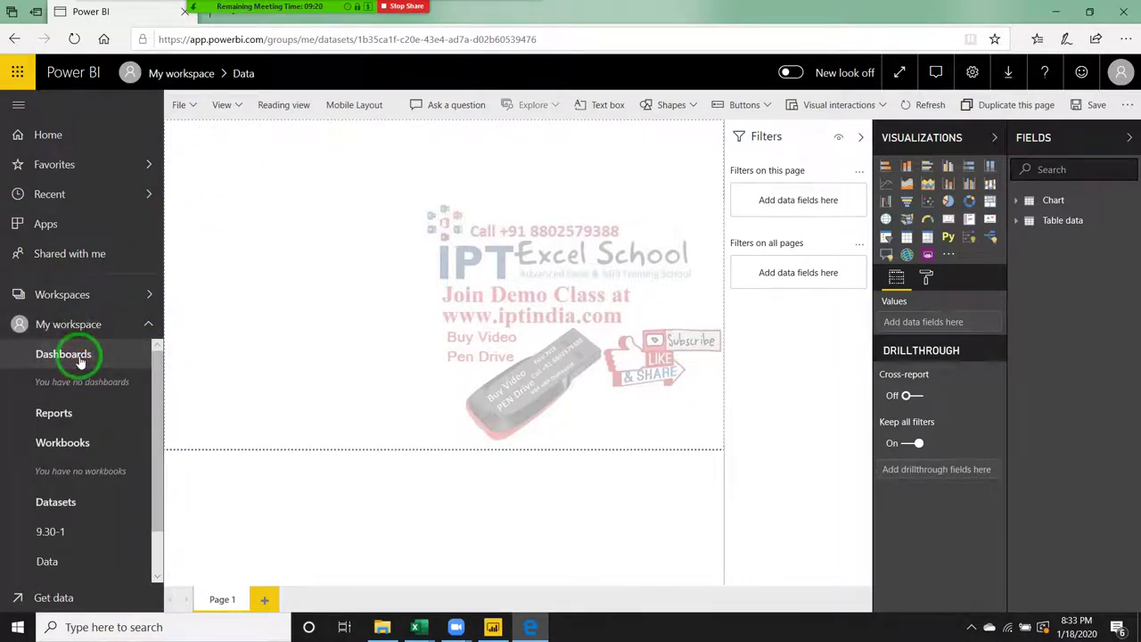
left_click(69, 414)
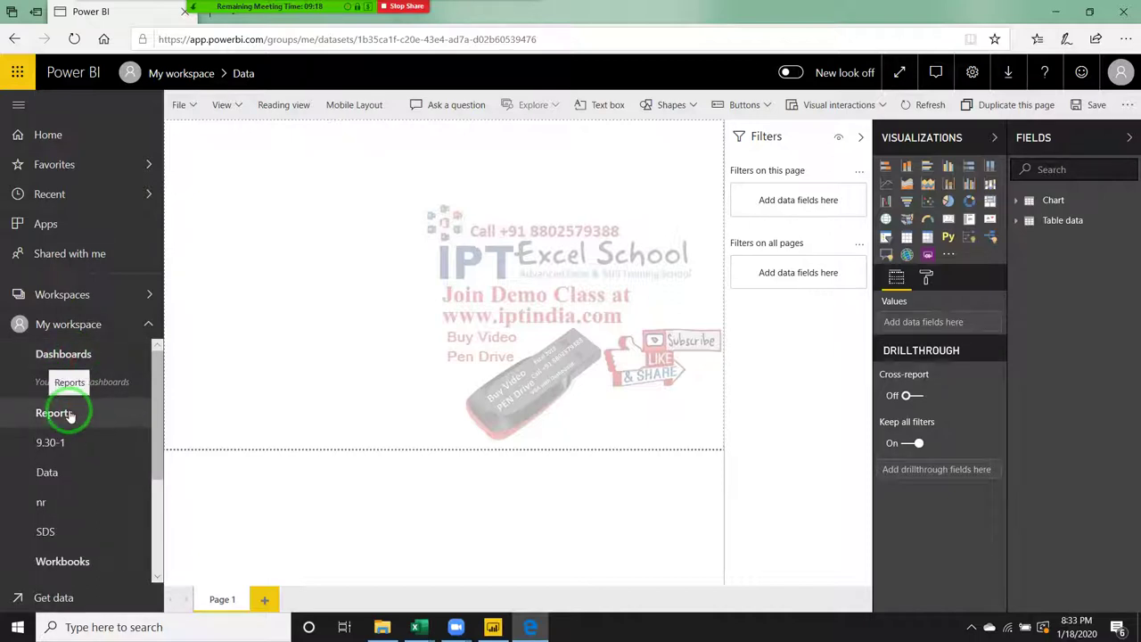
left_click(51, 296)
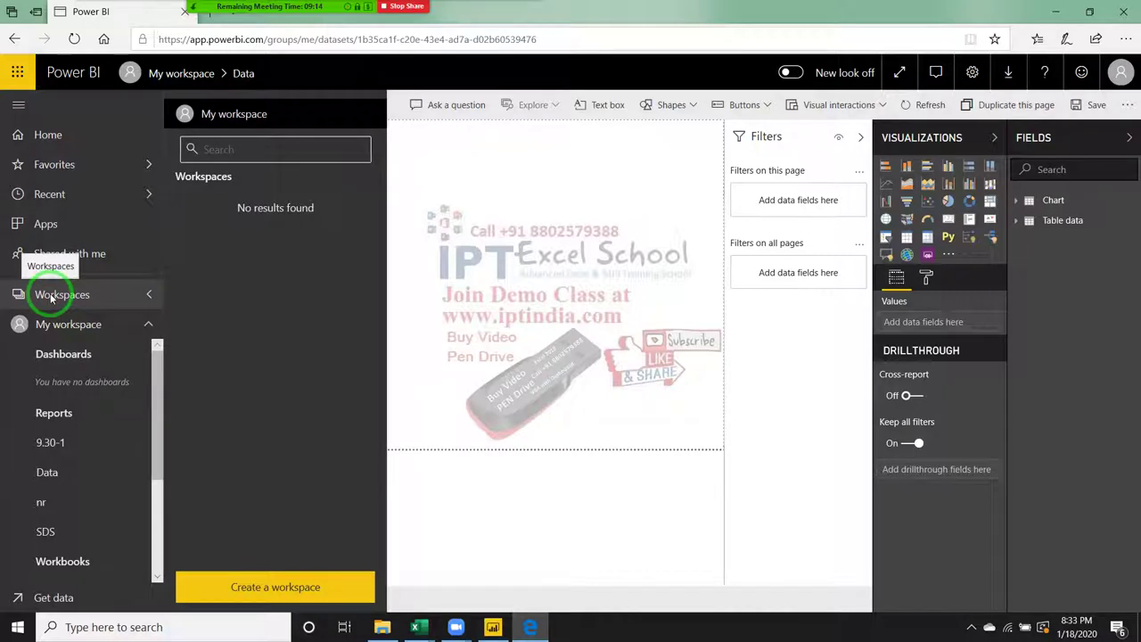
left_click_drag(147, 298, 465, 303)
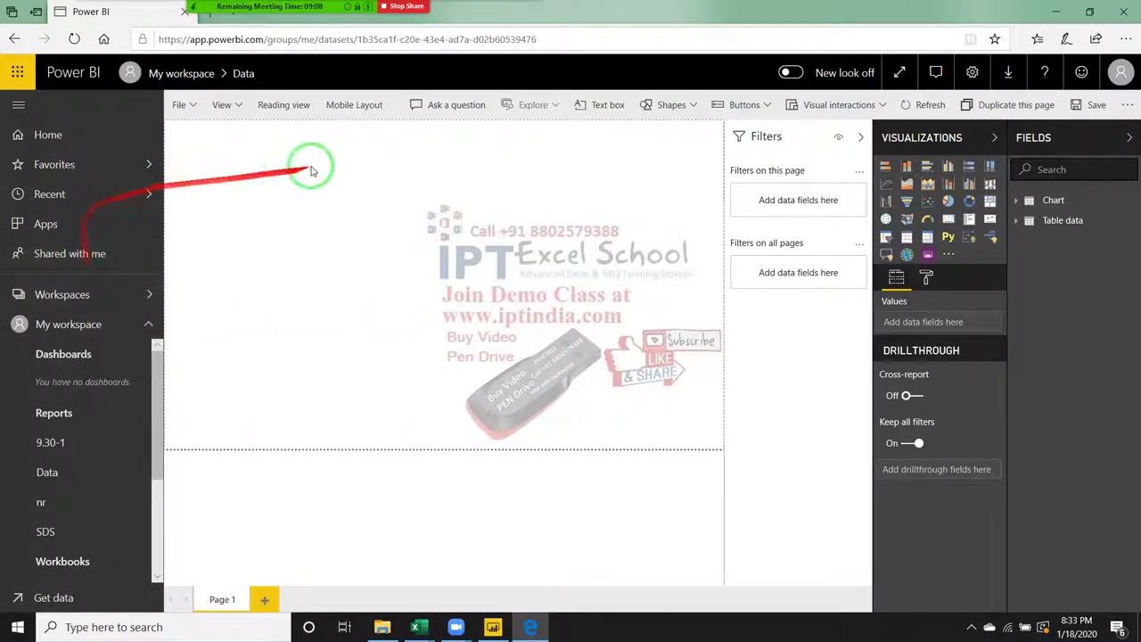
mouse_move(63, 443)
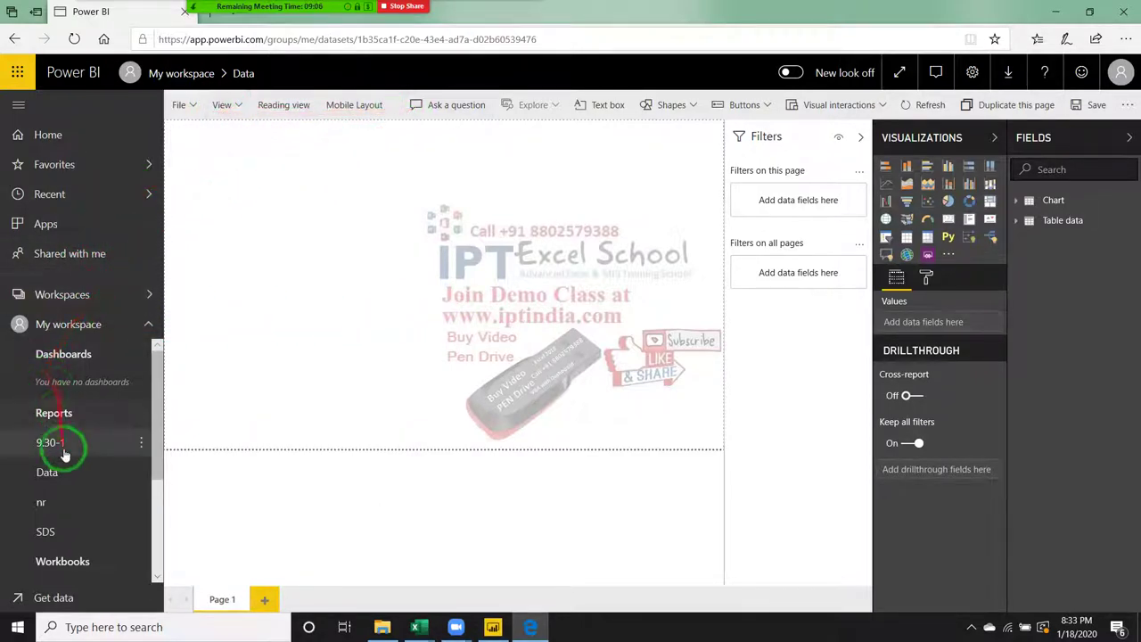
Open the nr dataset's report canvas, then return to the My workspace content list.
left_click_drag(155, 450, 156, 554)
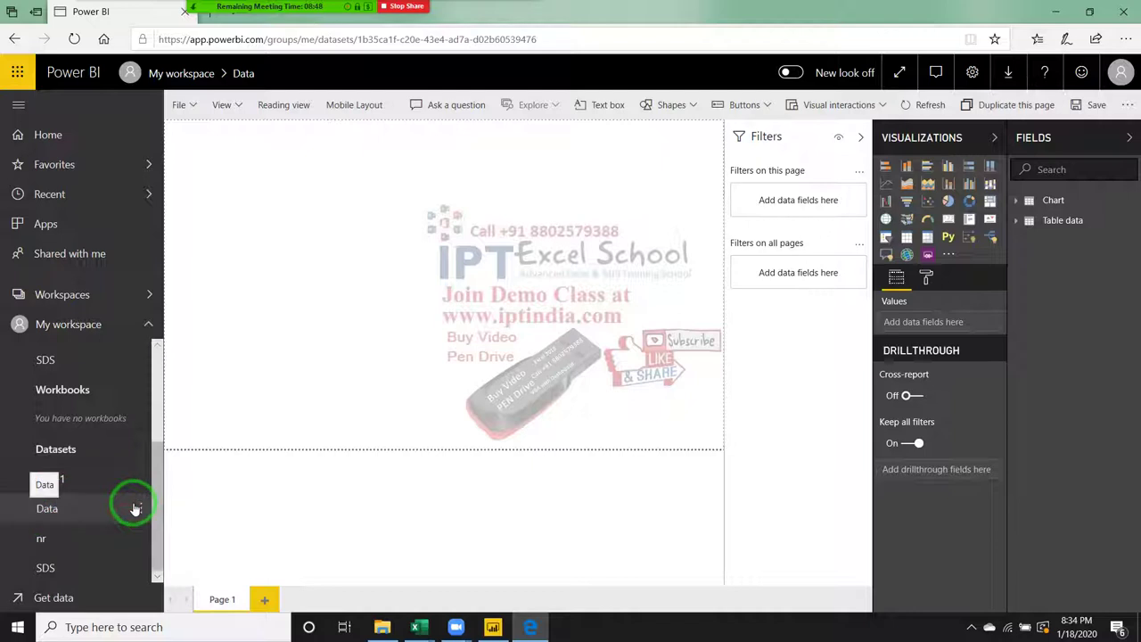
left_click_drag(111, 513, 45, 571)
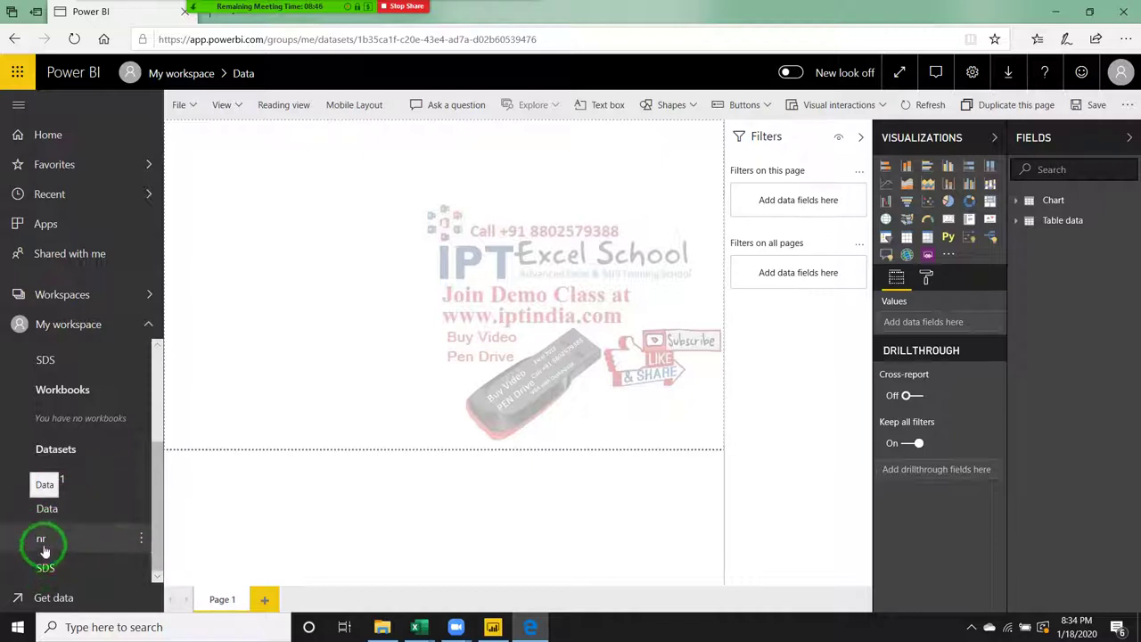
left_click(42, 541)
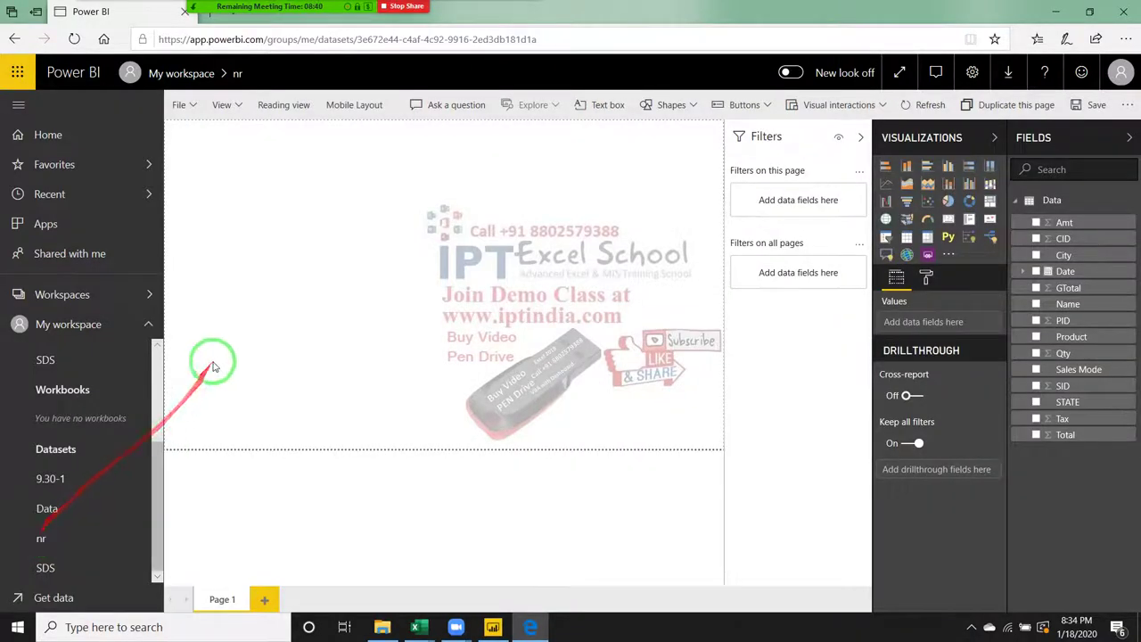
left_click(86, 314)
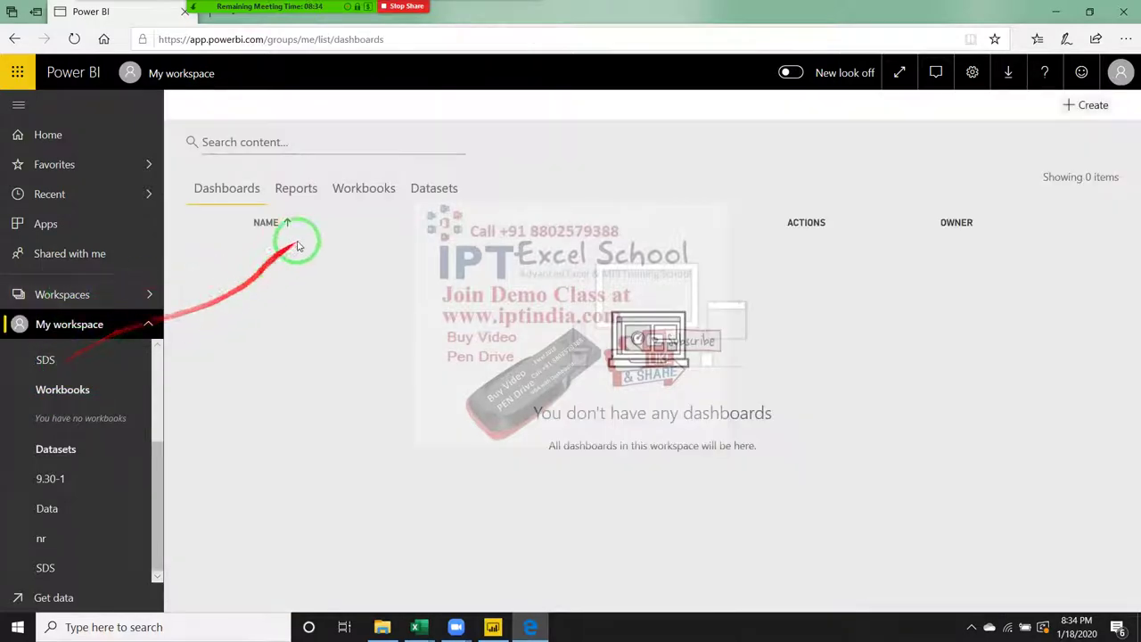
Browse Workbooks and Datasets, checking related content for the Data and SDS datasets.
left_click(363, 192)
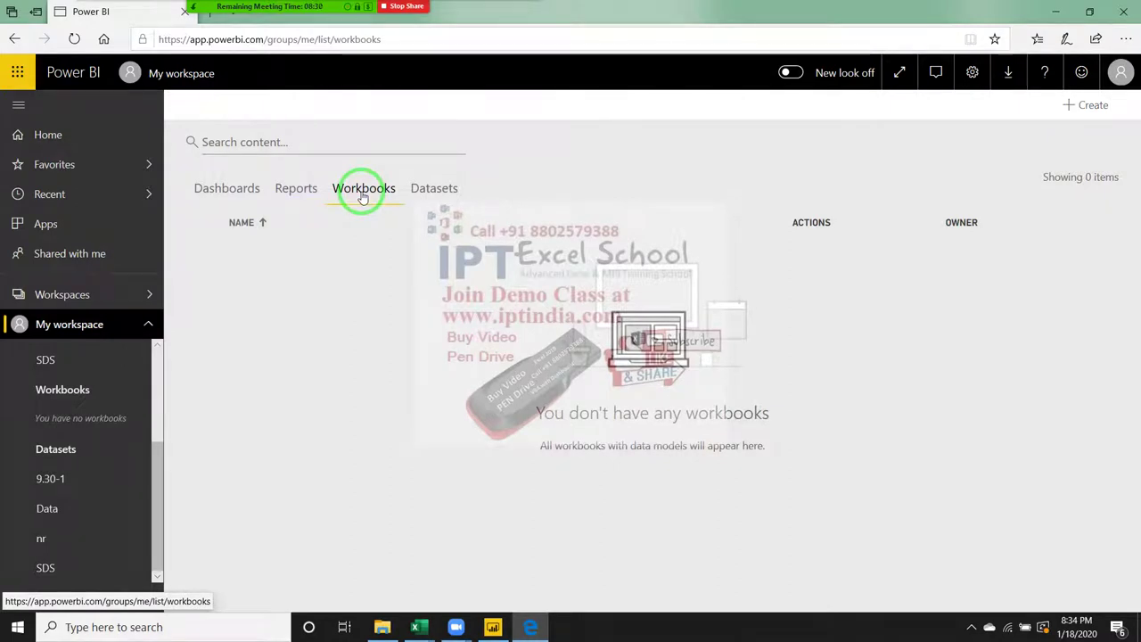
left_click(441, 190)
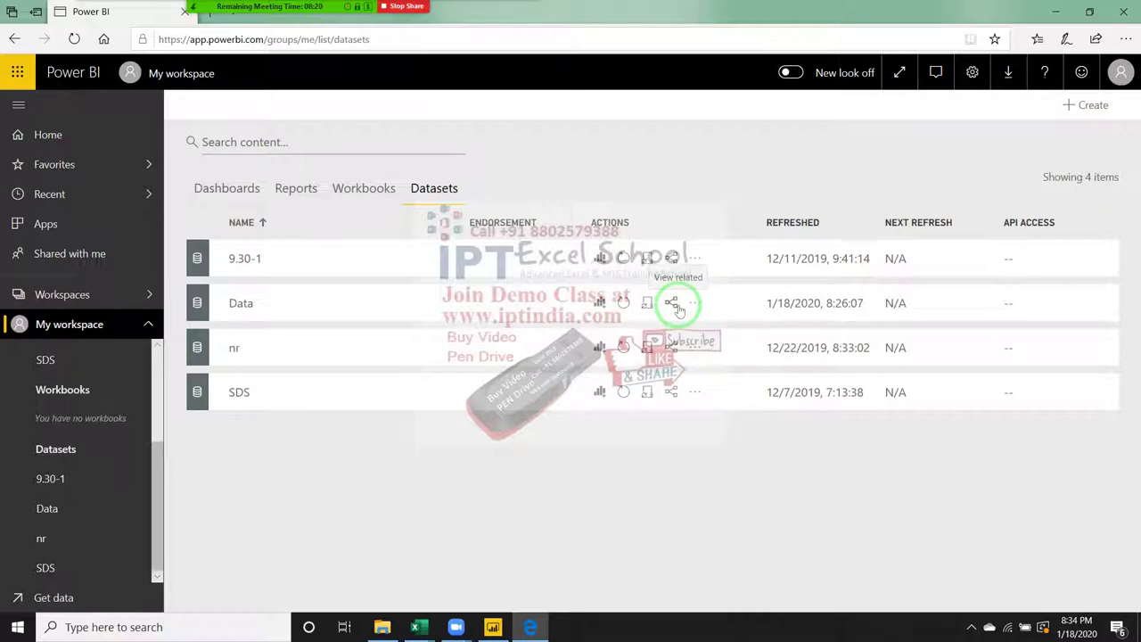
left_click(674, 304)
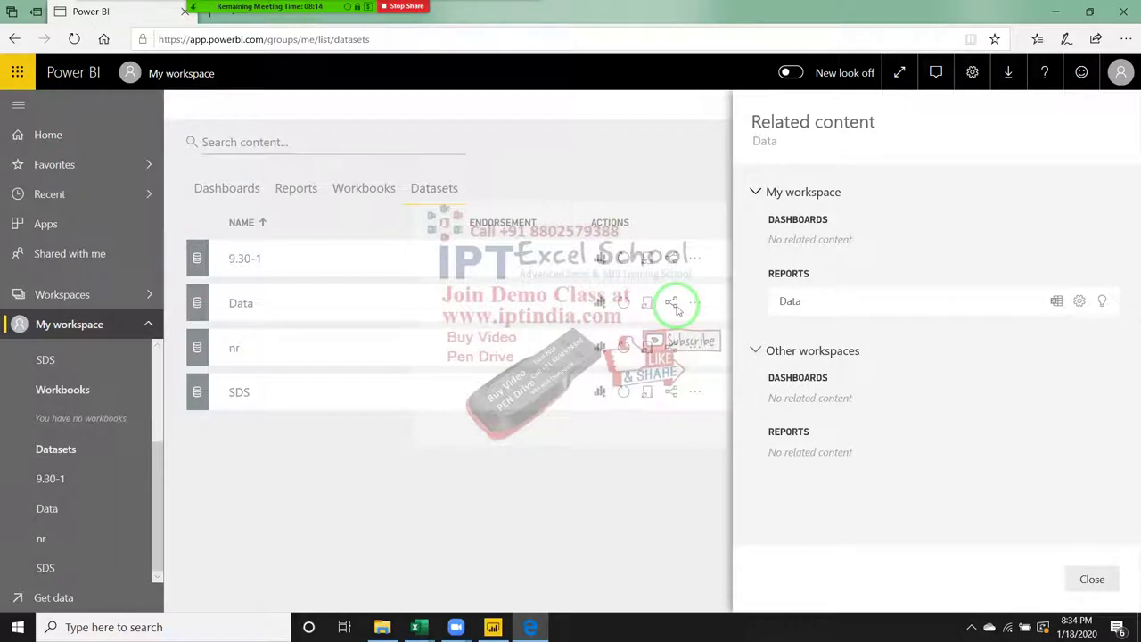
left_click(776, 450)
left_click(624, 459)
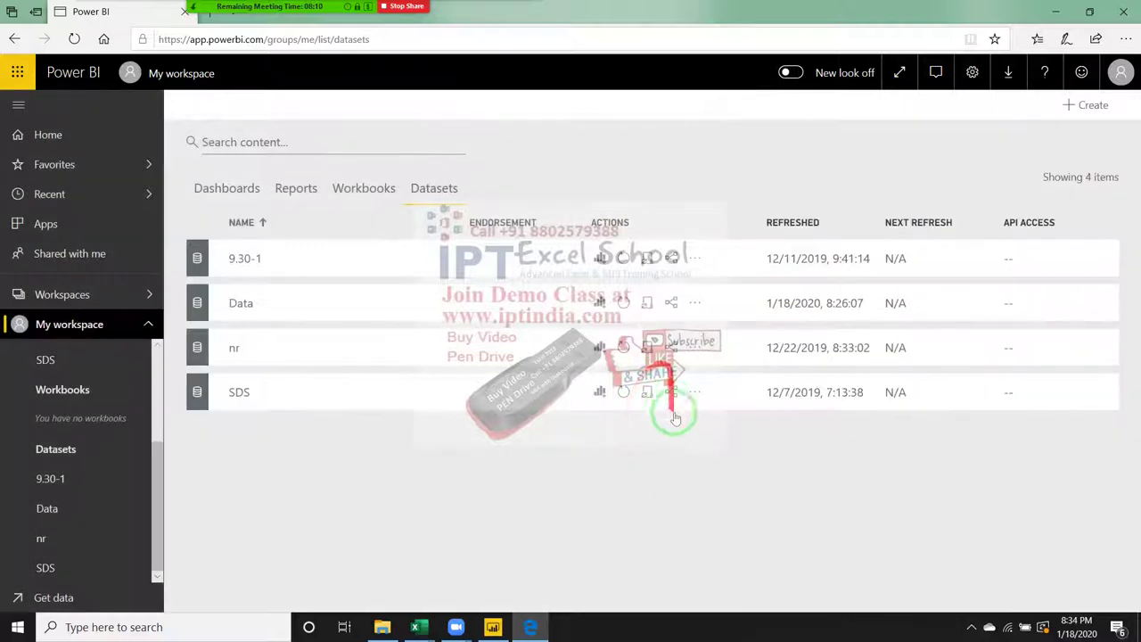
left_click(671, 394)
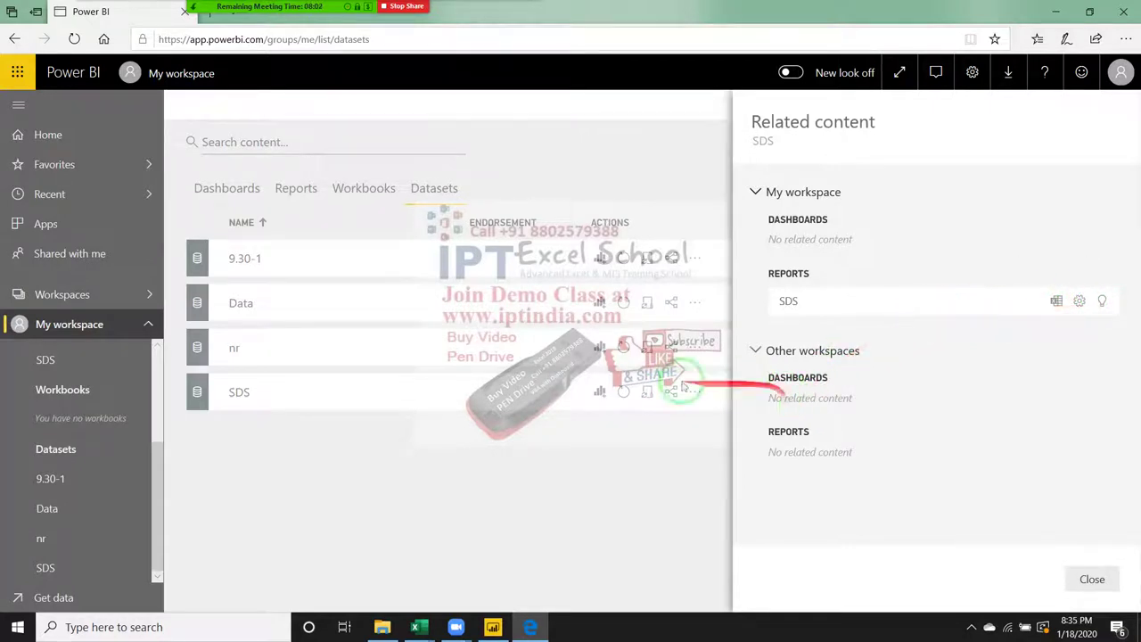
left_click(560, 481)
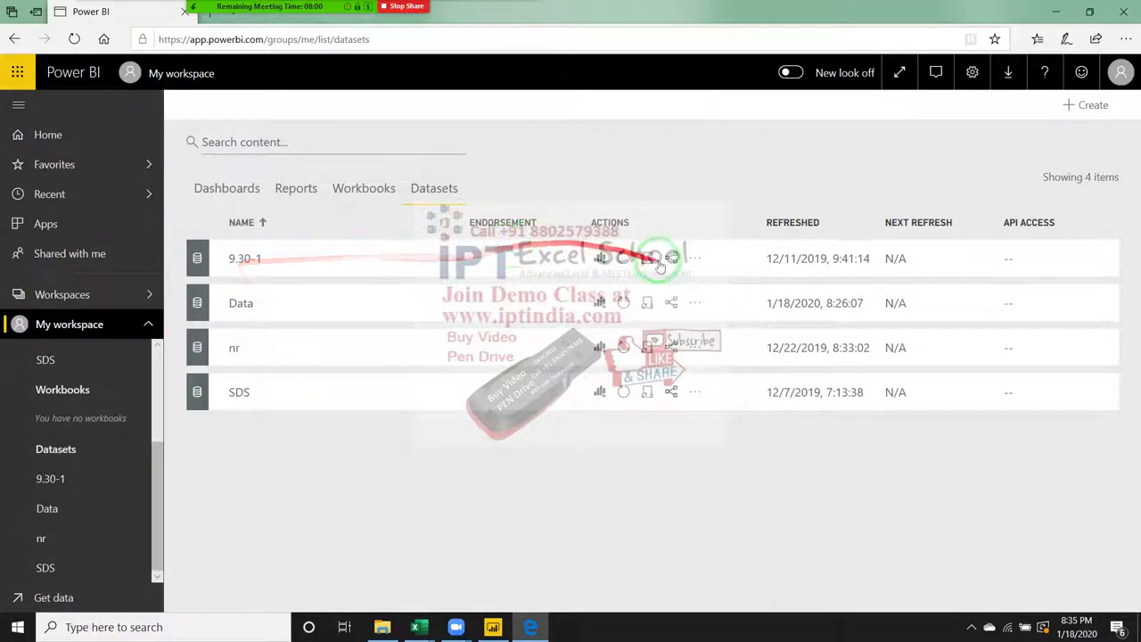
Show the Dashboards, then the four Reports, and open the Data report.
left_click_drag(257, 361, 596, 297)
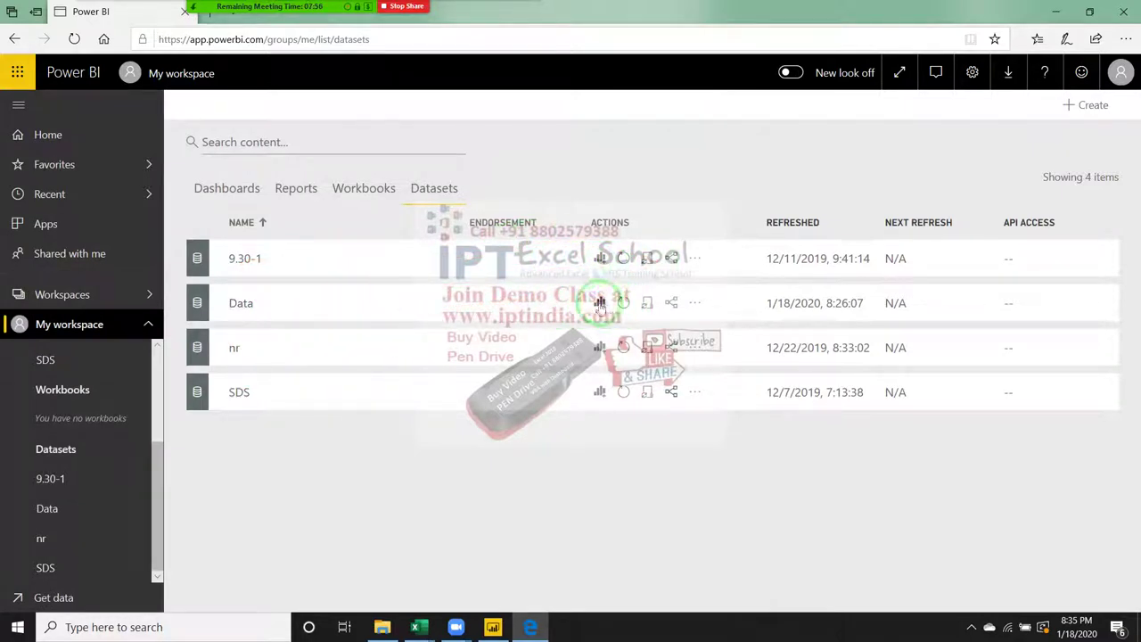
left_click_drag(241, 299, 437, 205)
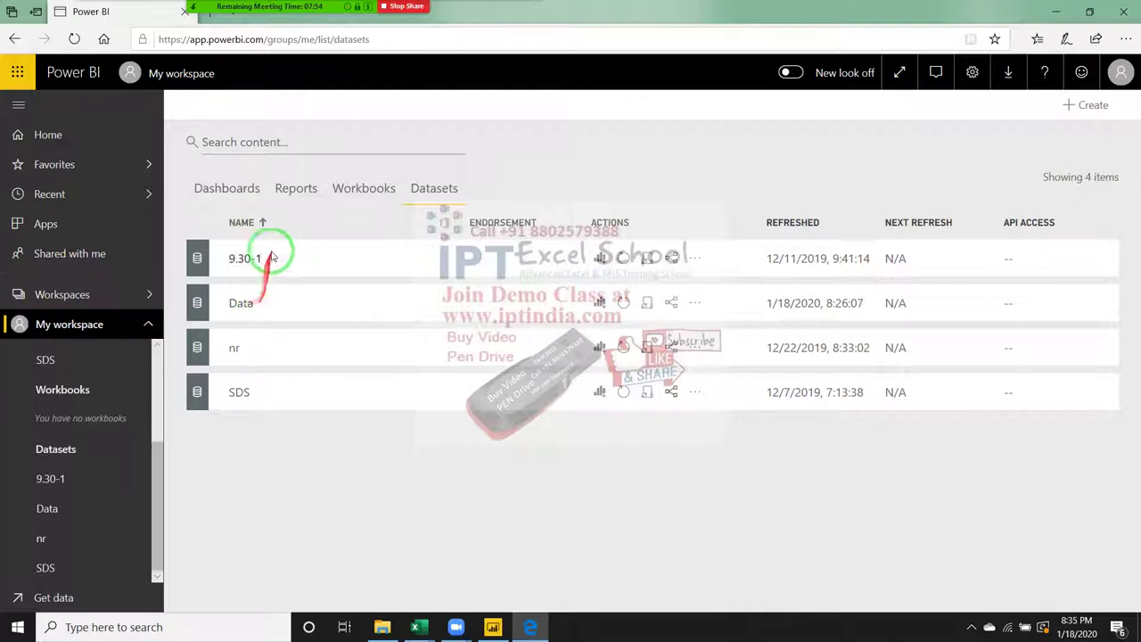
left_click(238, 195)
left_click(284, 189)
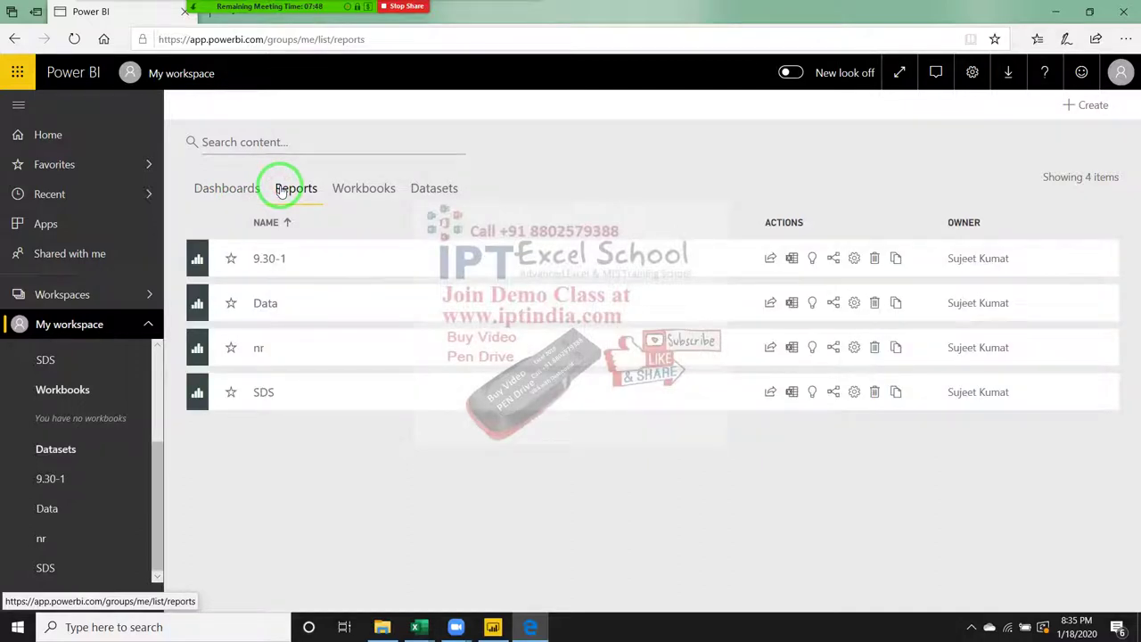
left_click(266, 305)
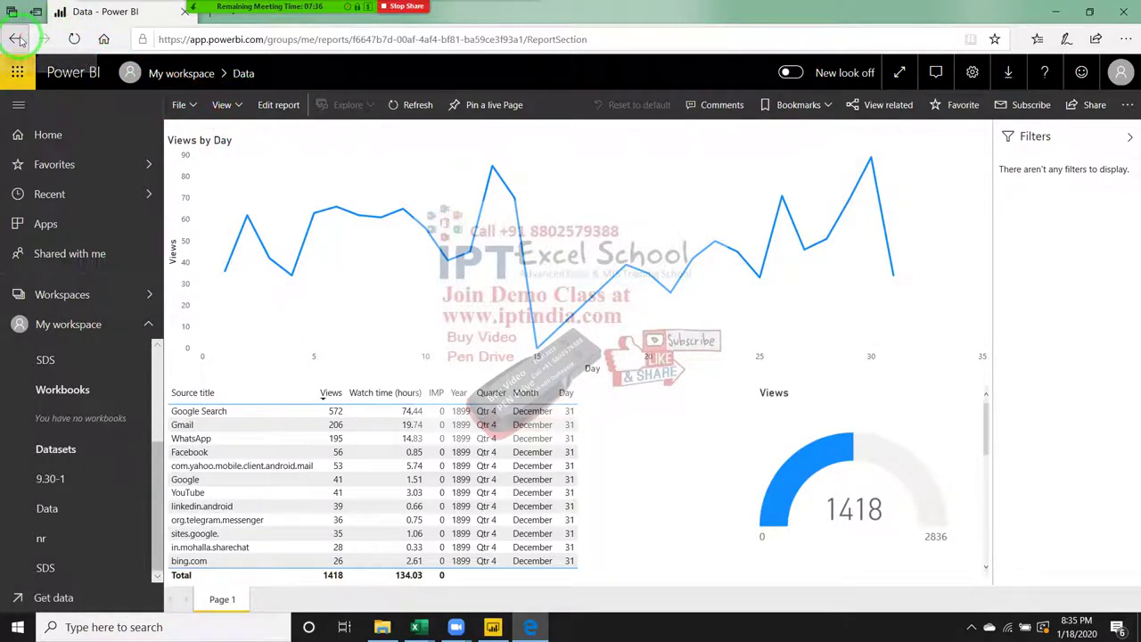
Back on Reports, try Analyze in Excel and Share on Data, closing each Pro upgrade prompt.
left_click(18, 40)
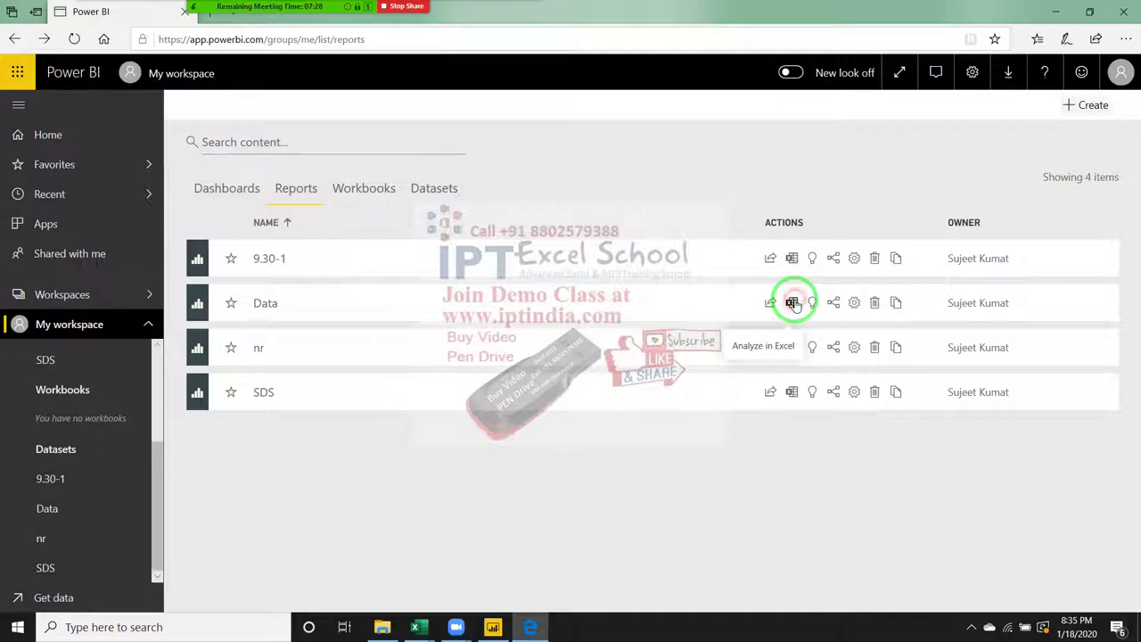
left_click(793, 303)
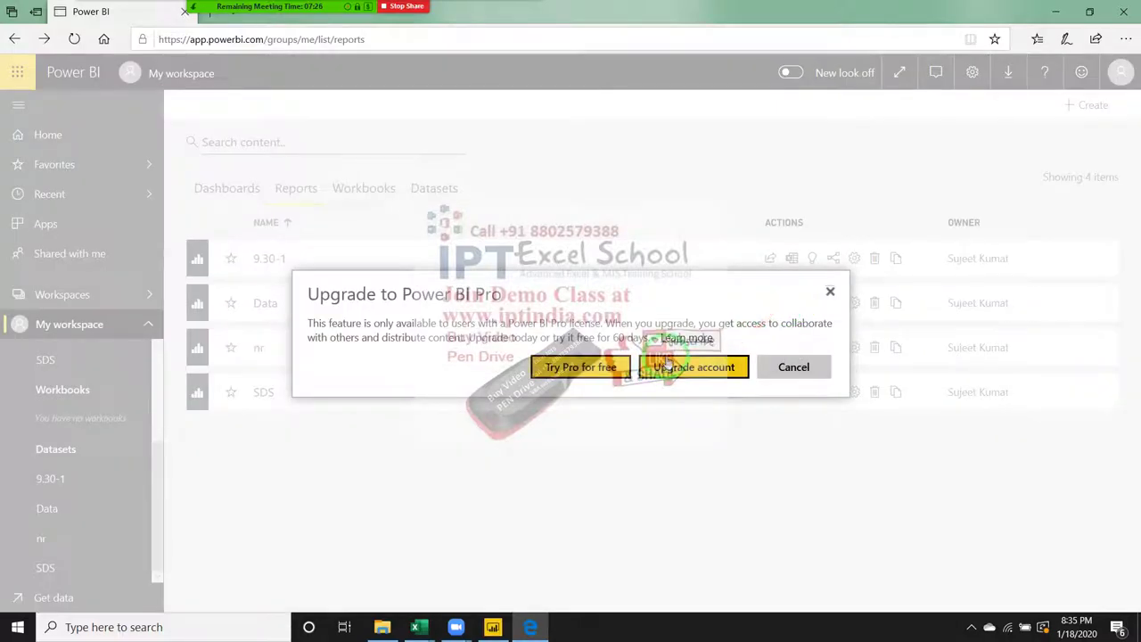
left_click(830, 294)
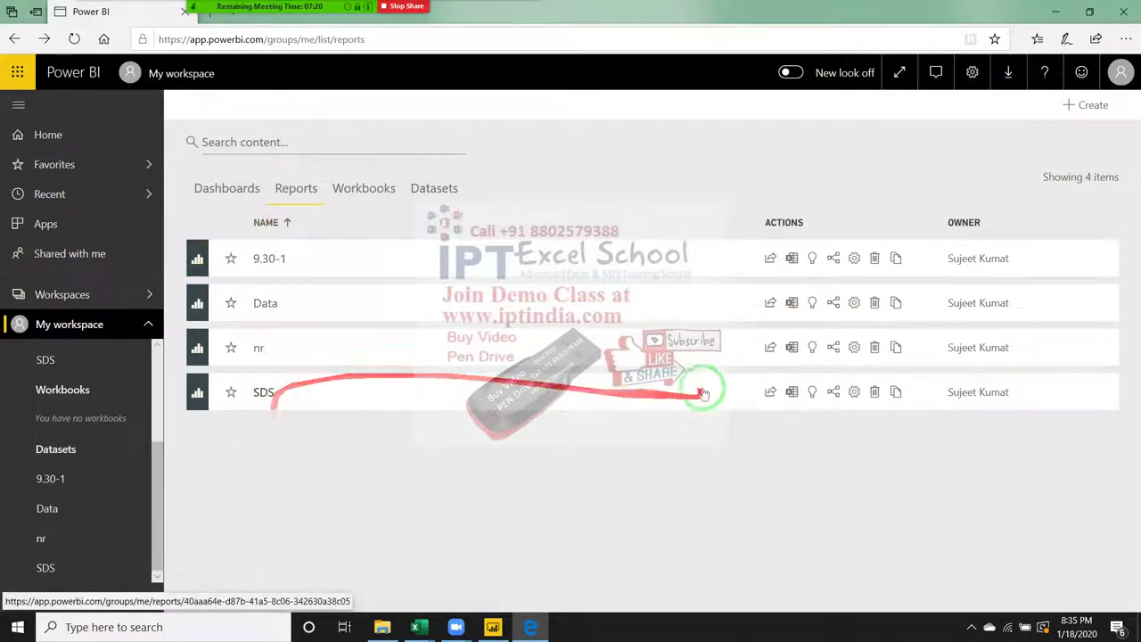
left_click(771, 304)
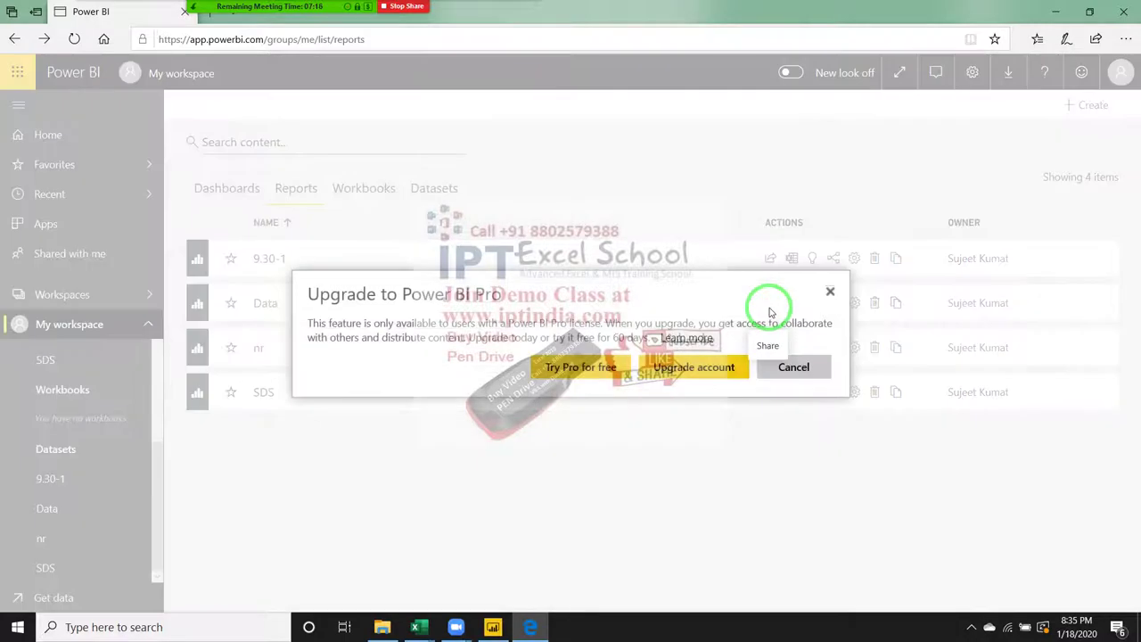
left_click(831, 290)
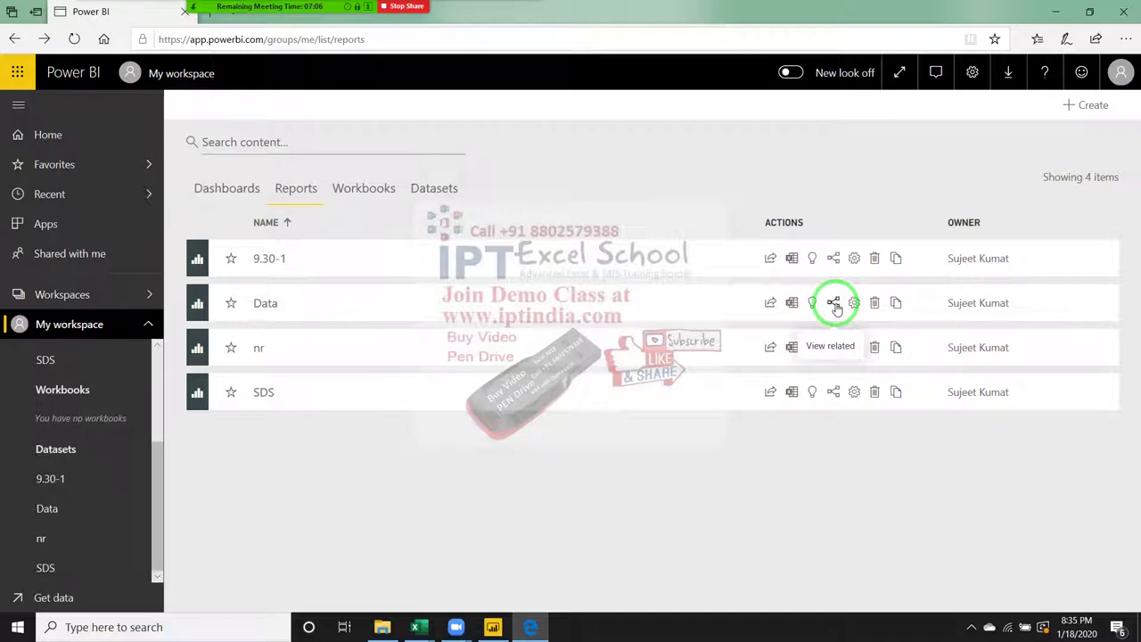
left_click(836, 304)
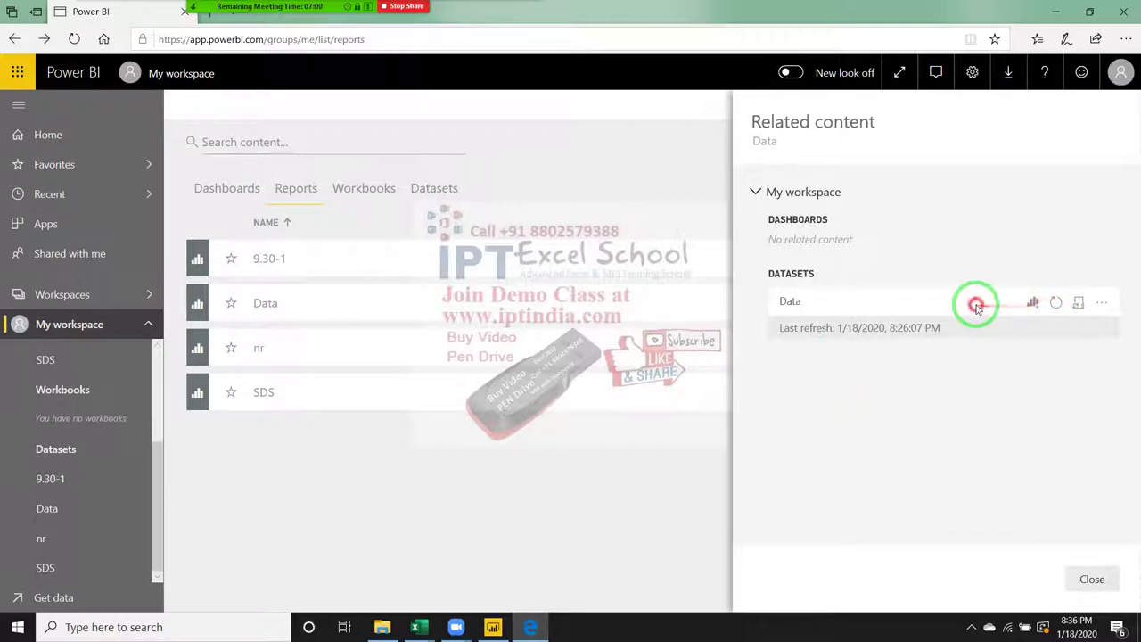
left_click(1103, 304)
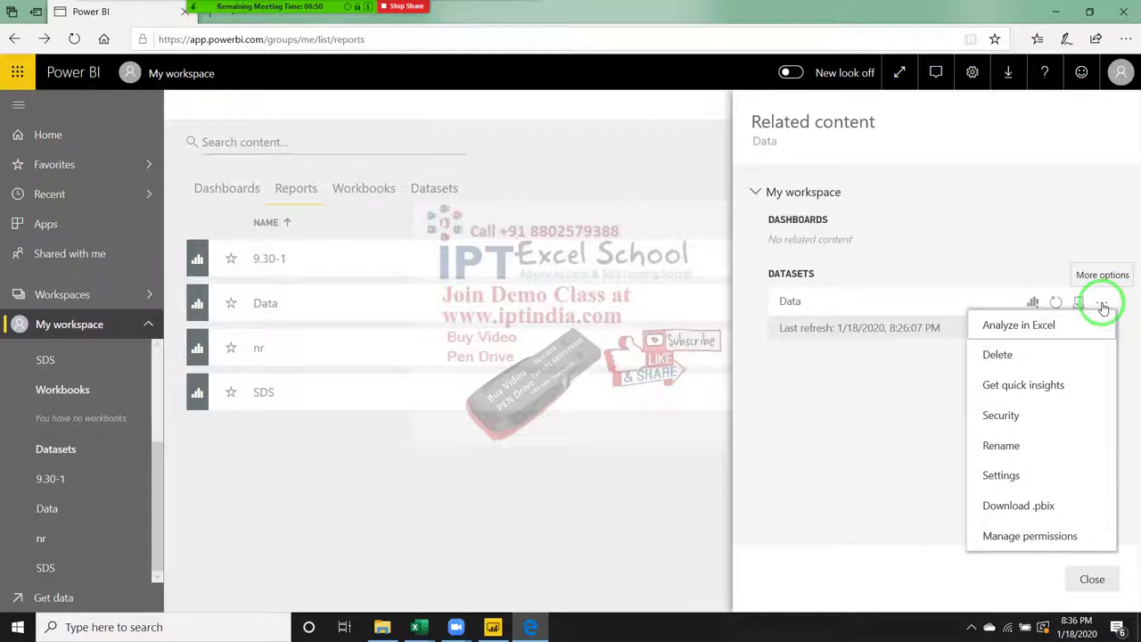
left_click(1003, 540)
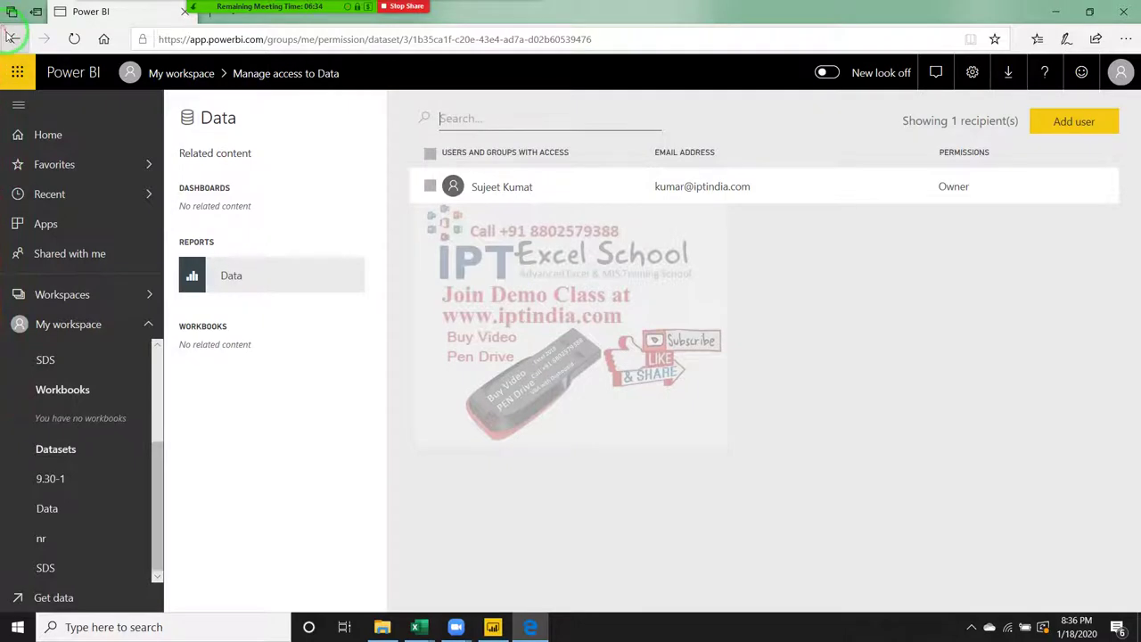
left_click(12, 39)
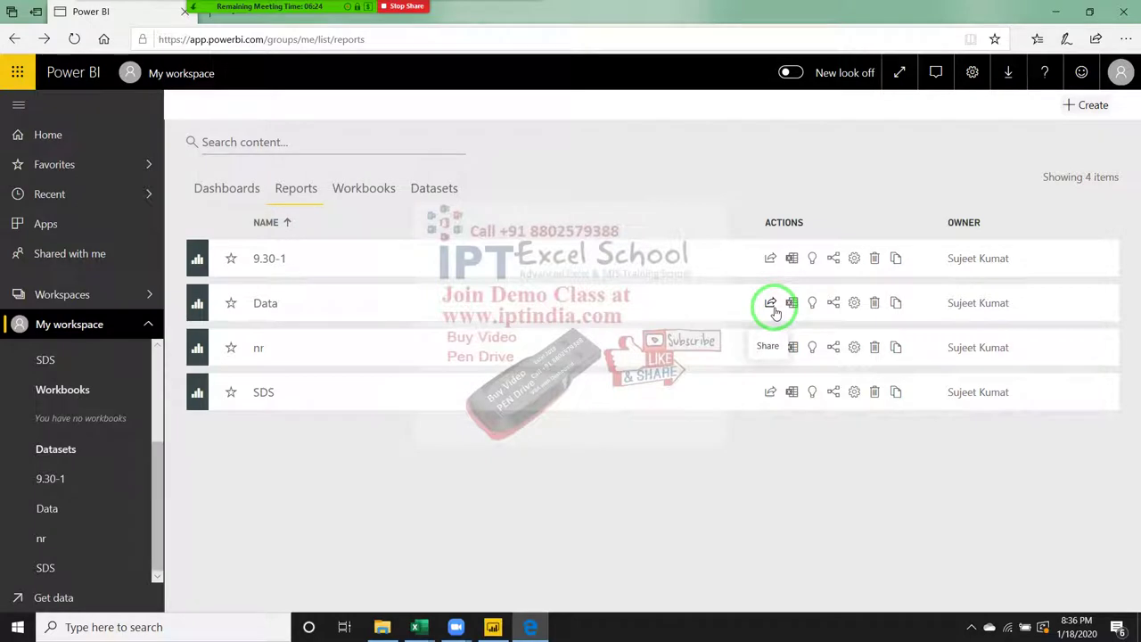
left_click(833, 305)
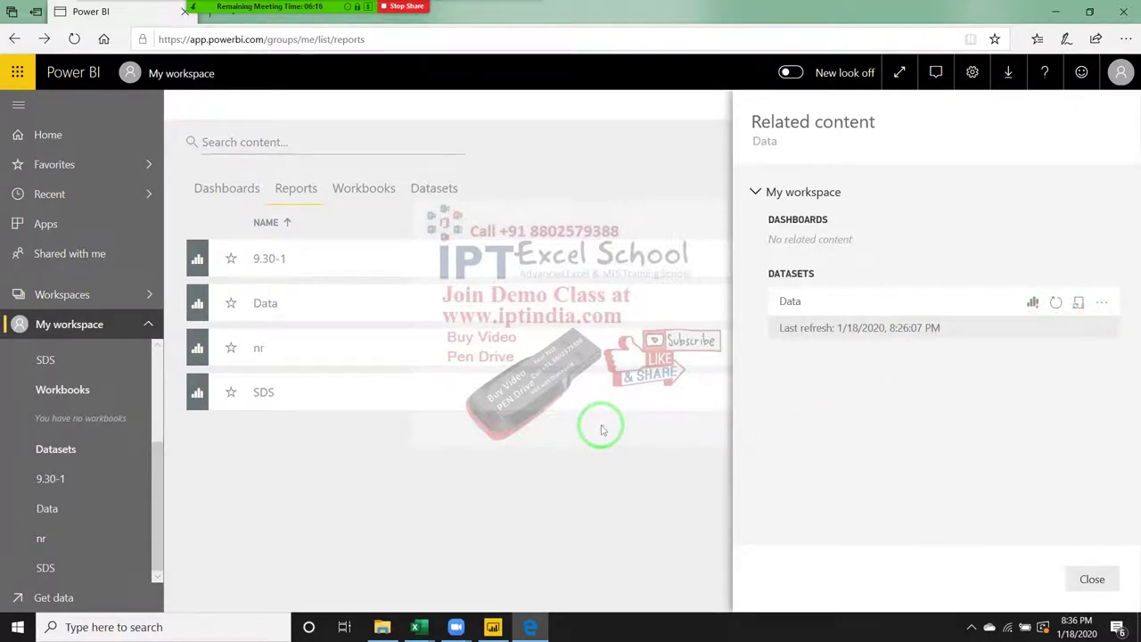
left_click(1102, 303)
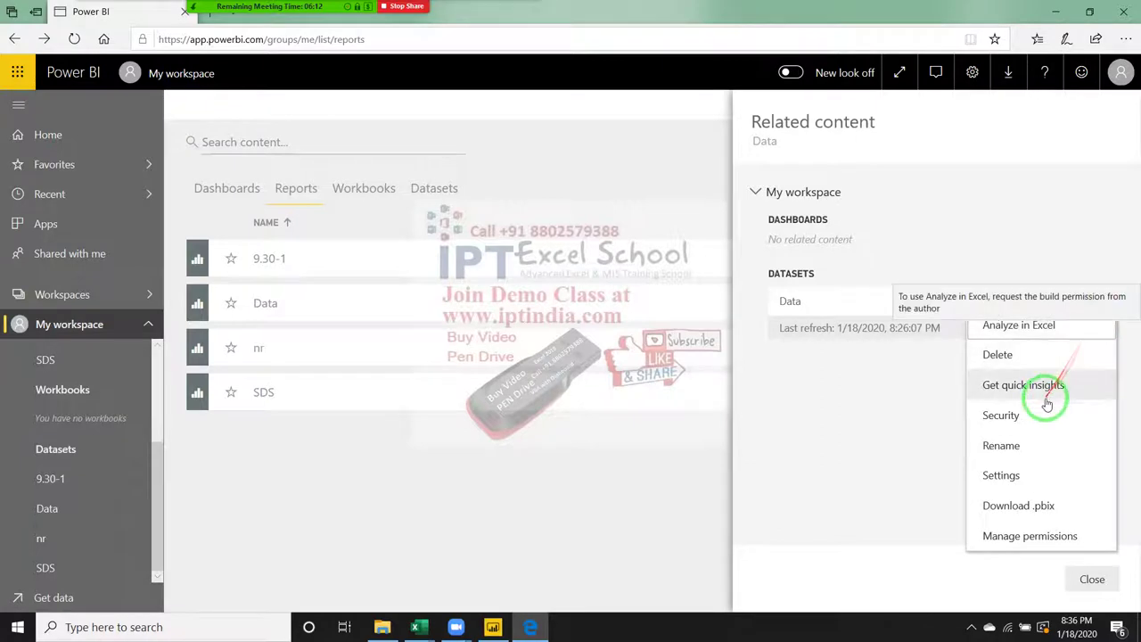
mouse_move(1018, 325)
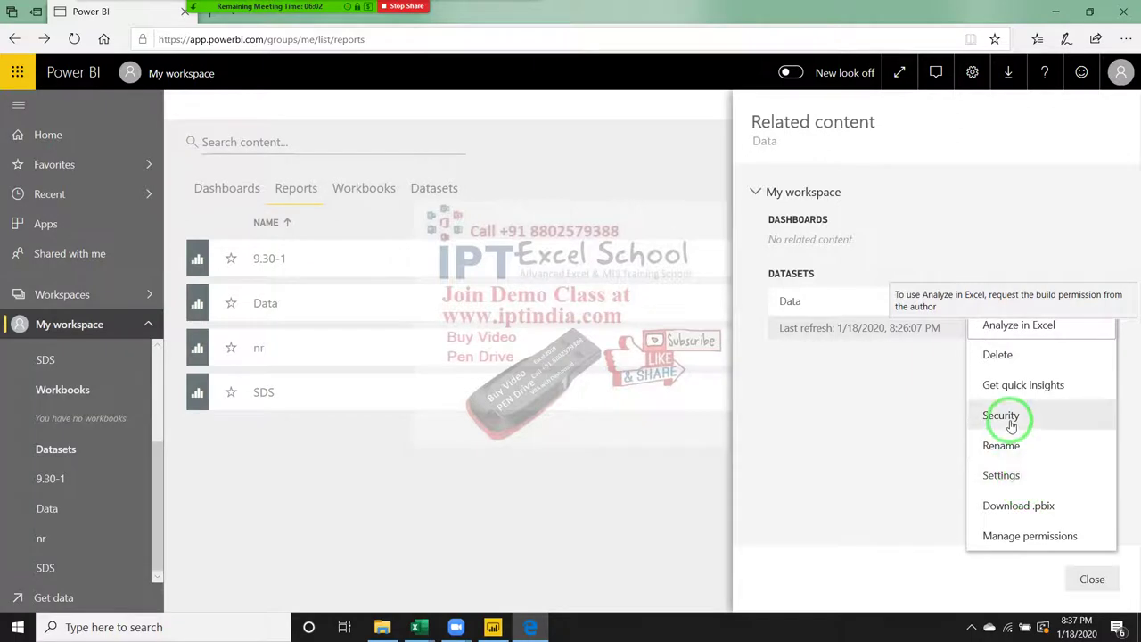
left_click(1011, 423)
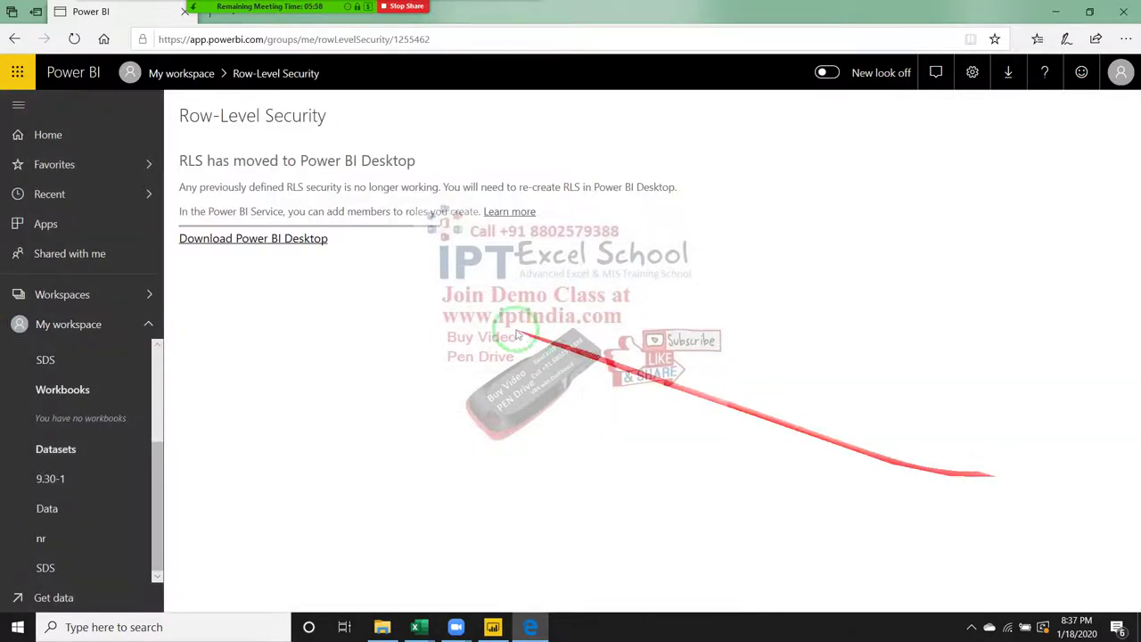
left_click(14, 38)
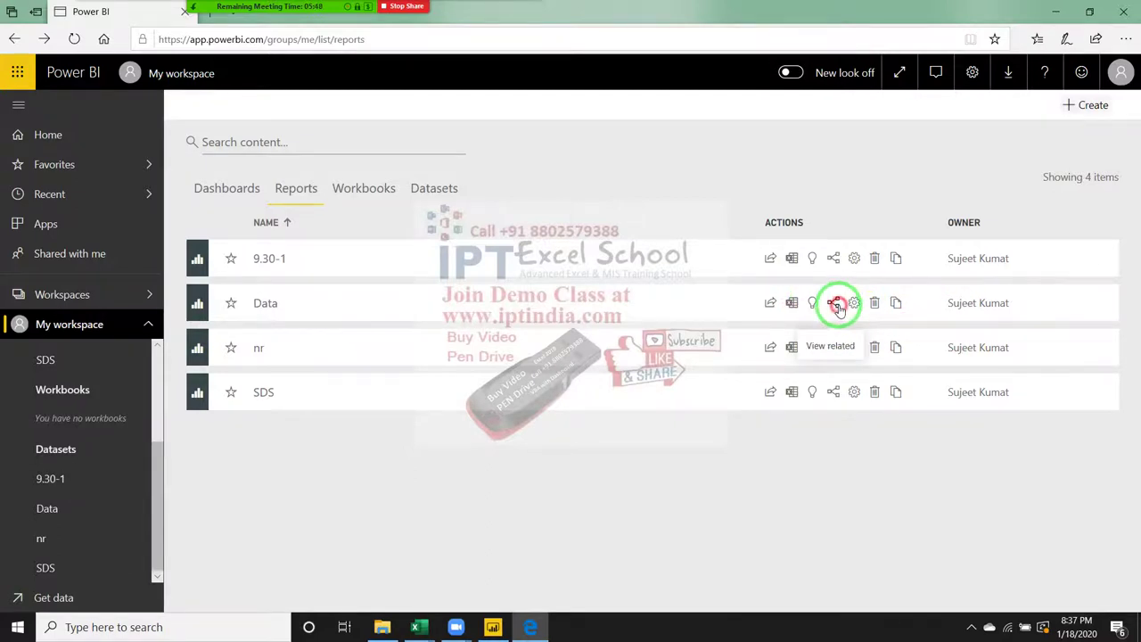
View the Data dataset's related content and Manage permissions page, then return to the reports list.
left_click(835, 305)
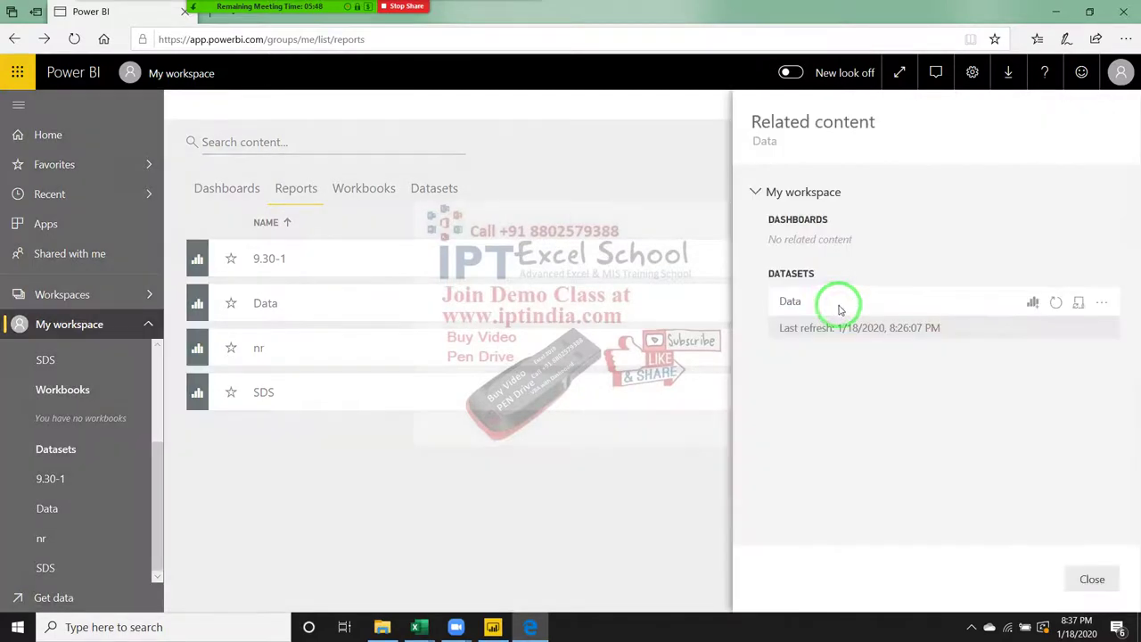
left_click(1102, 303)
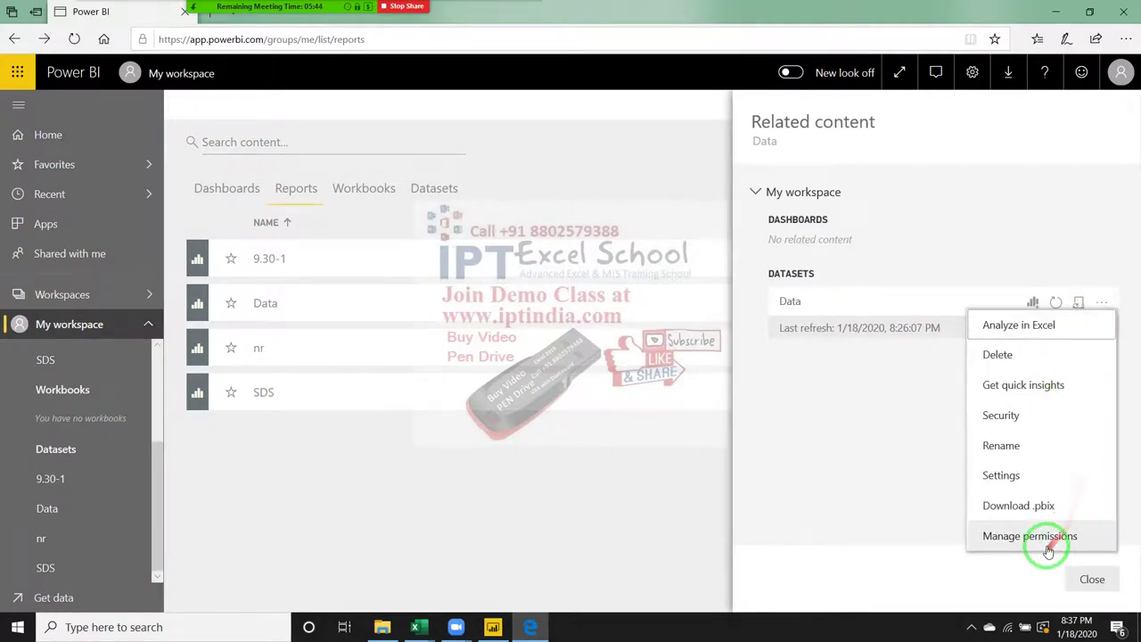
left_click(1030, 536)
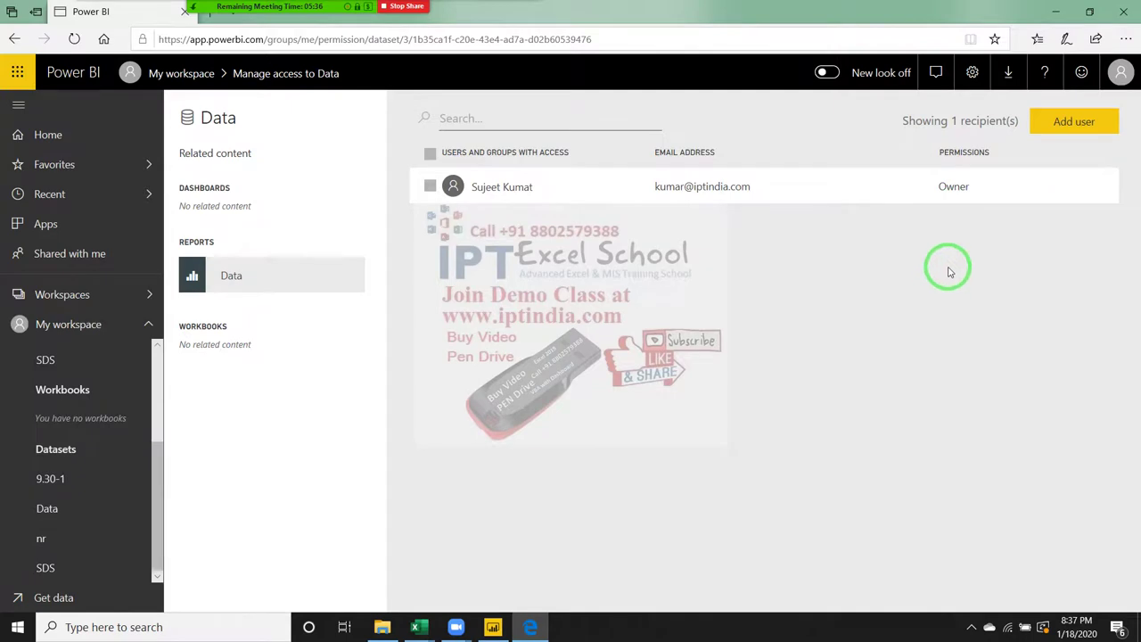
left_click(428, 188)
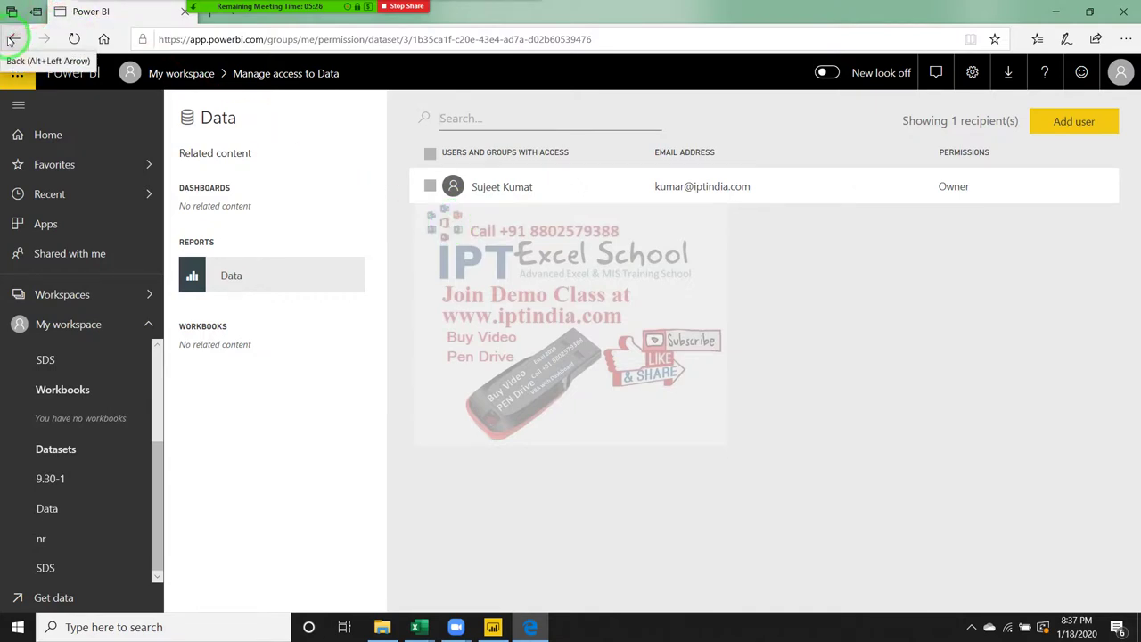
left_click(13, 39)
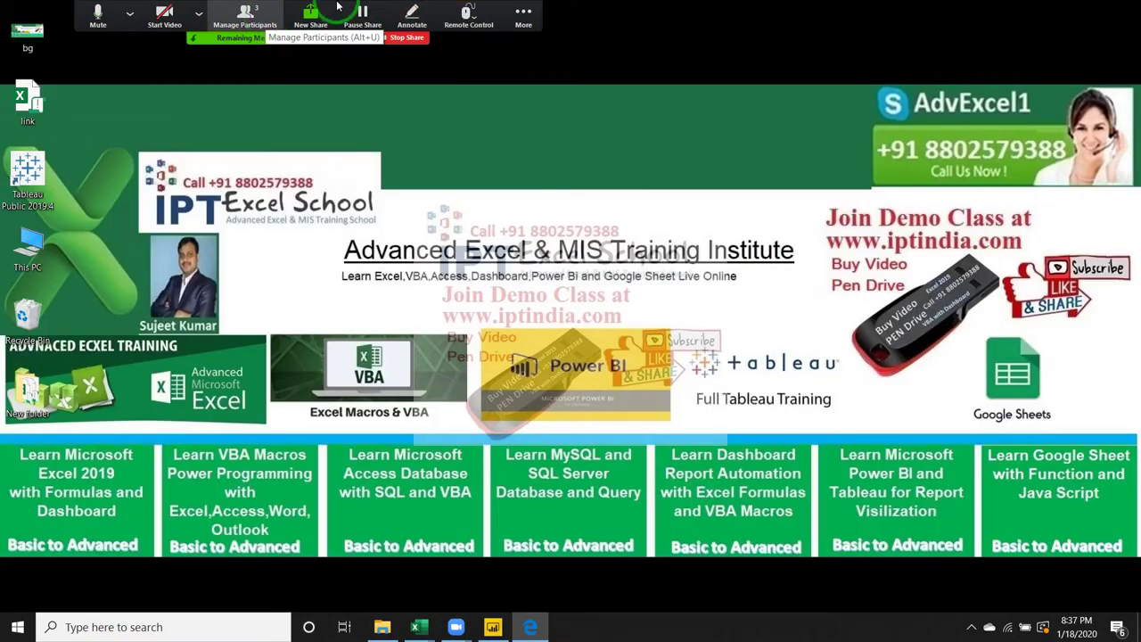
Switch to Power BI Desktop showing the Data report with its 1418-view gauge.
left_click(495, 628)
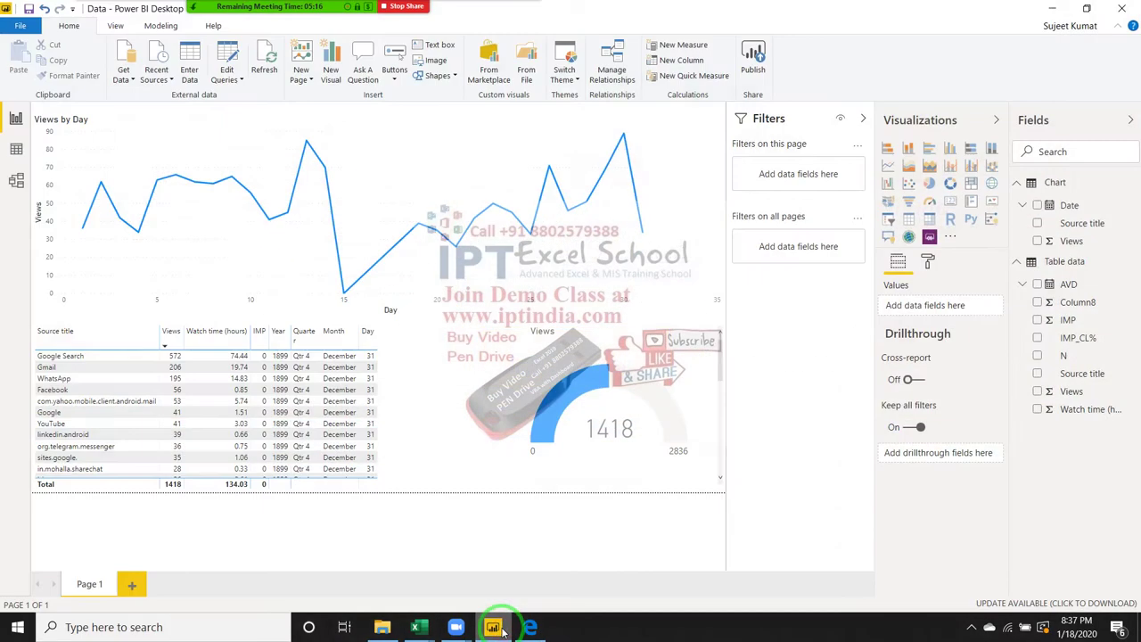
left_click(500, 630)
left_click(497, 628)
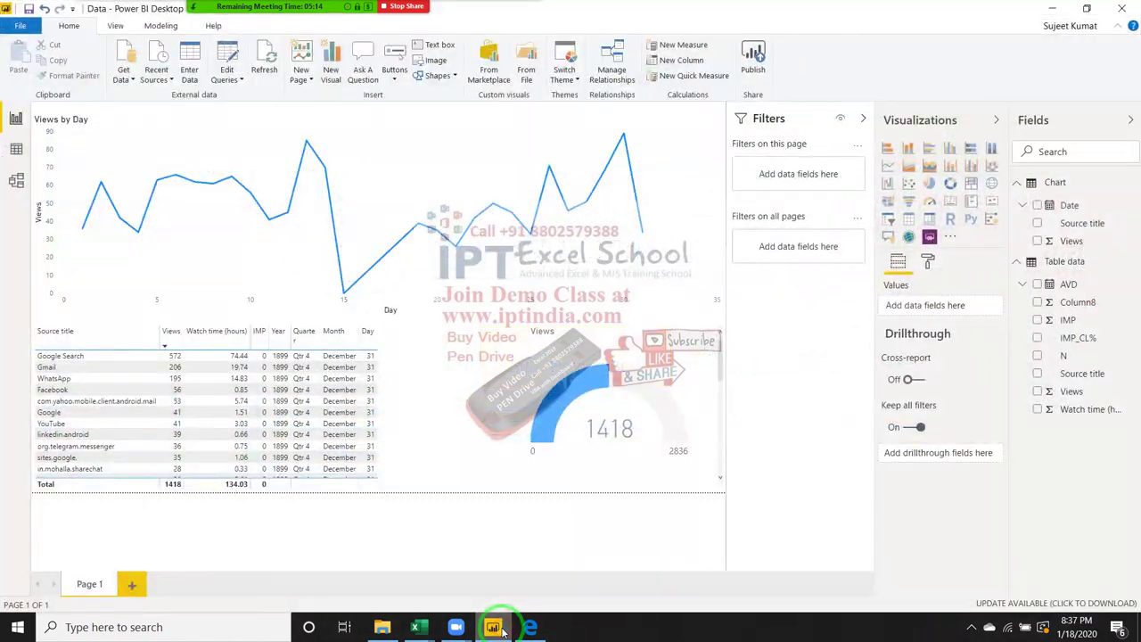